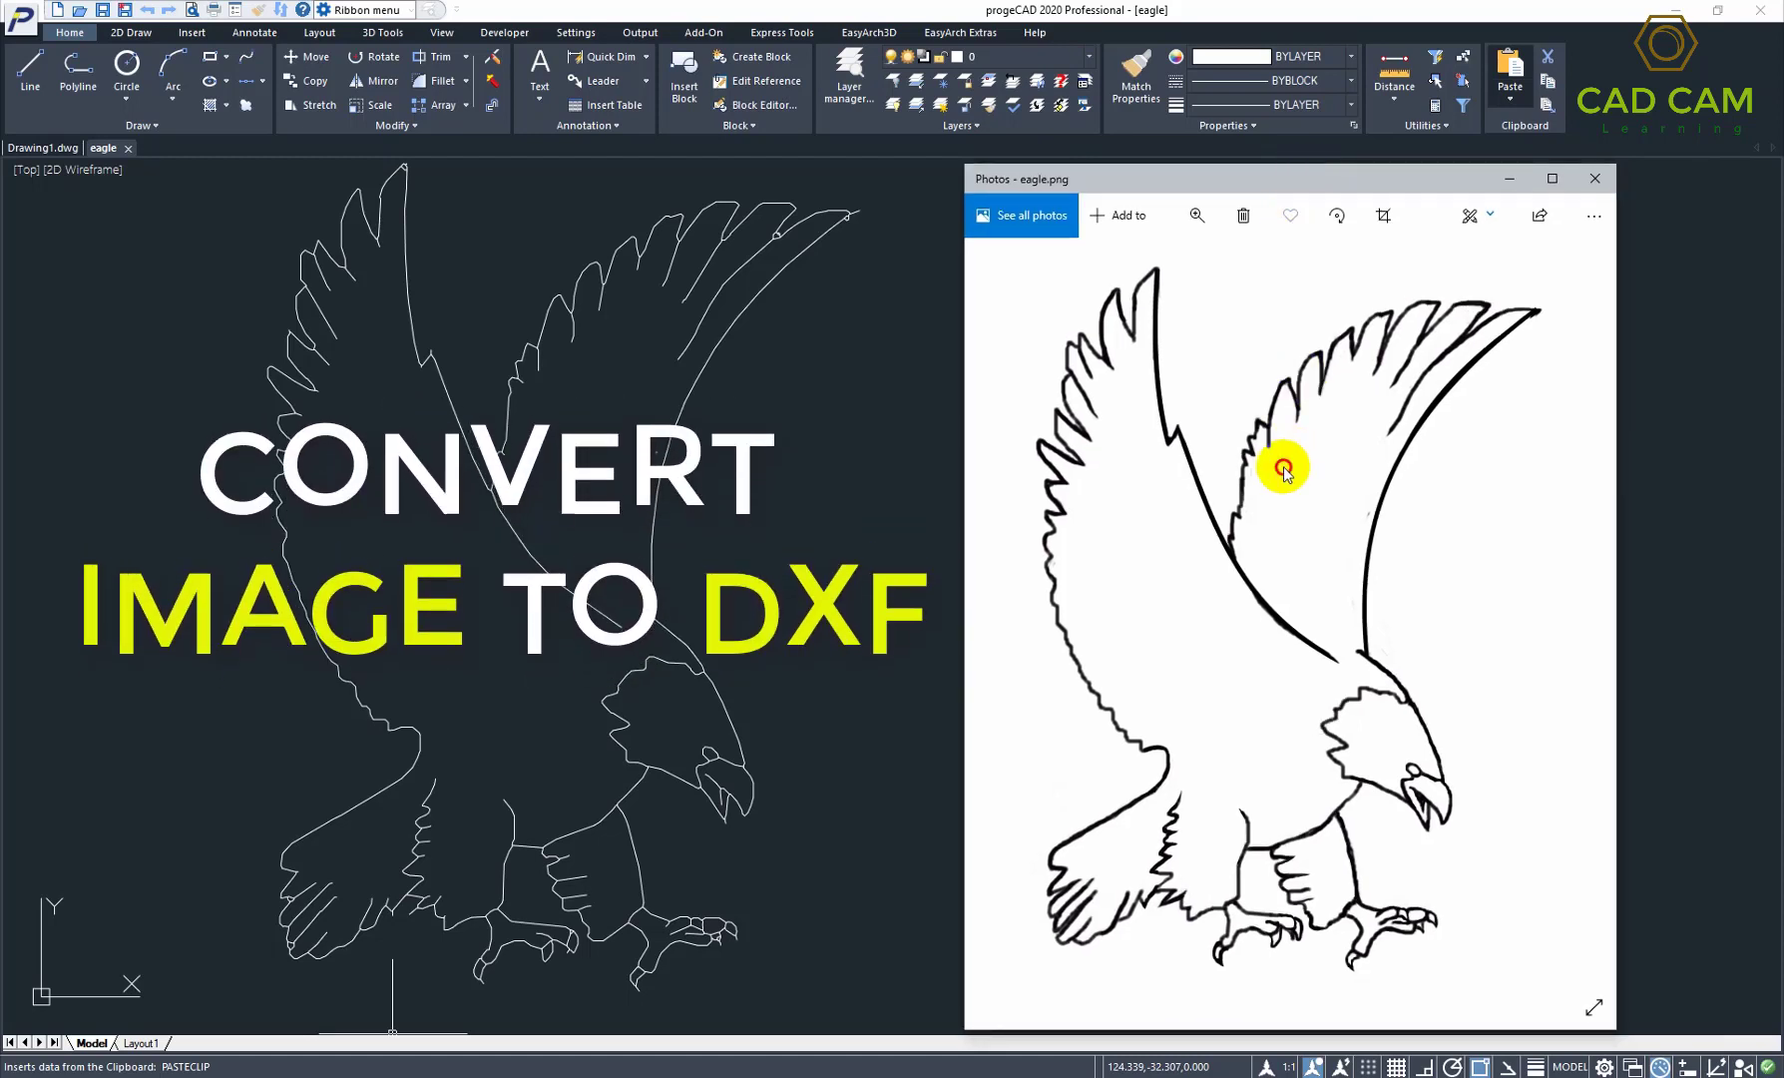
# Step: Scroll through the eagle image in Photos before closing it, leaving Drawing1
pyautogui.scroll(-1, 1354, 479)
pyautogui.scroll(1, 1354, 479)
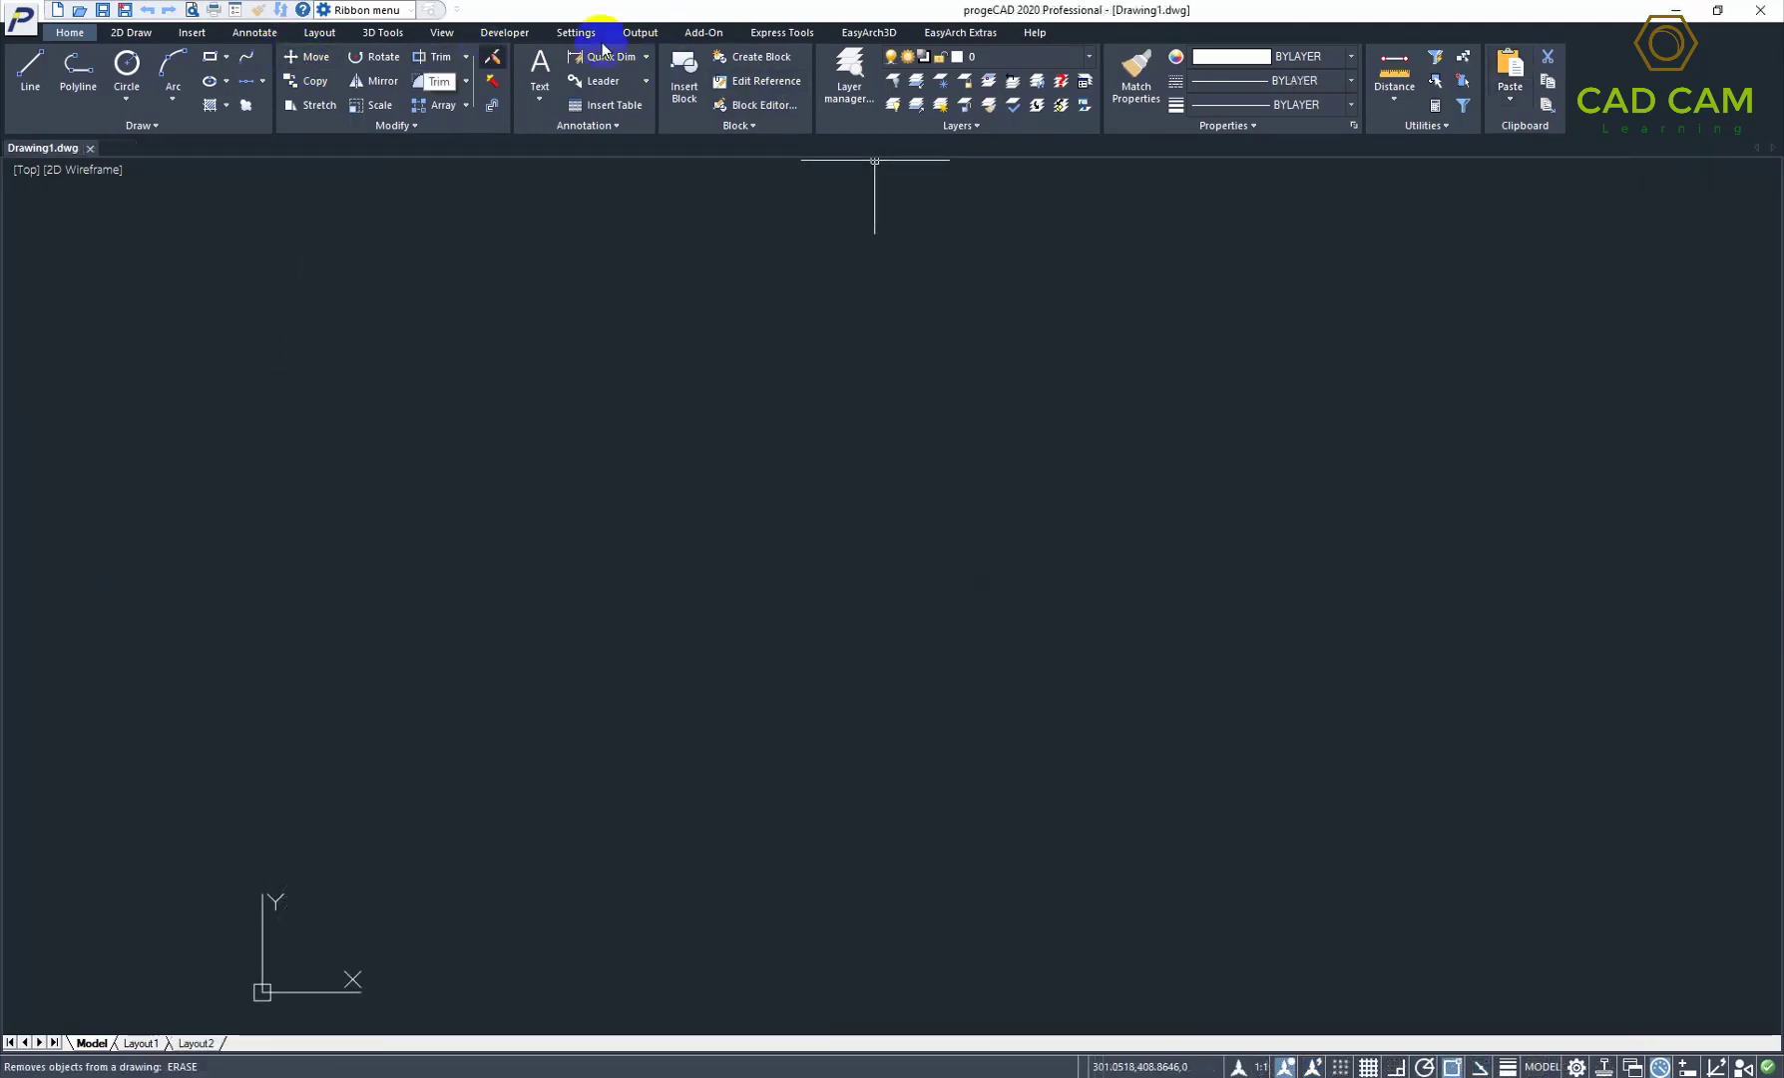
# Step: Start WinTopo Freeware from the Add-On tab's Raster to vector tool
pyautogui.click(706, 36)
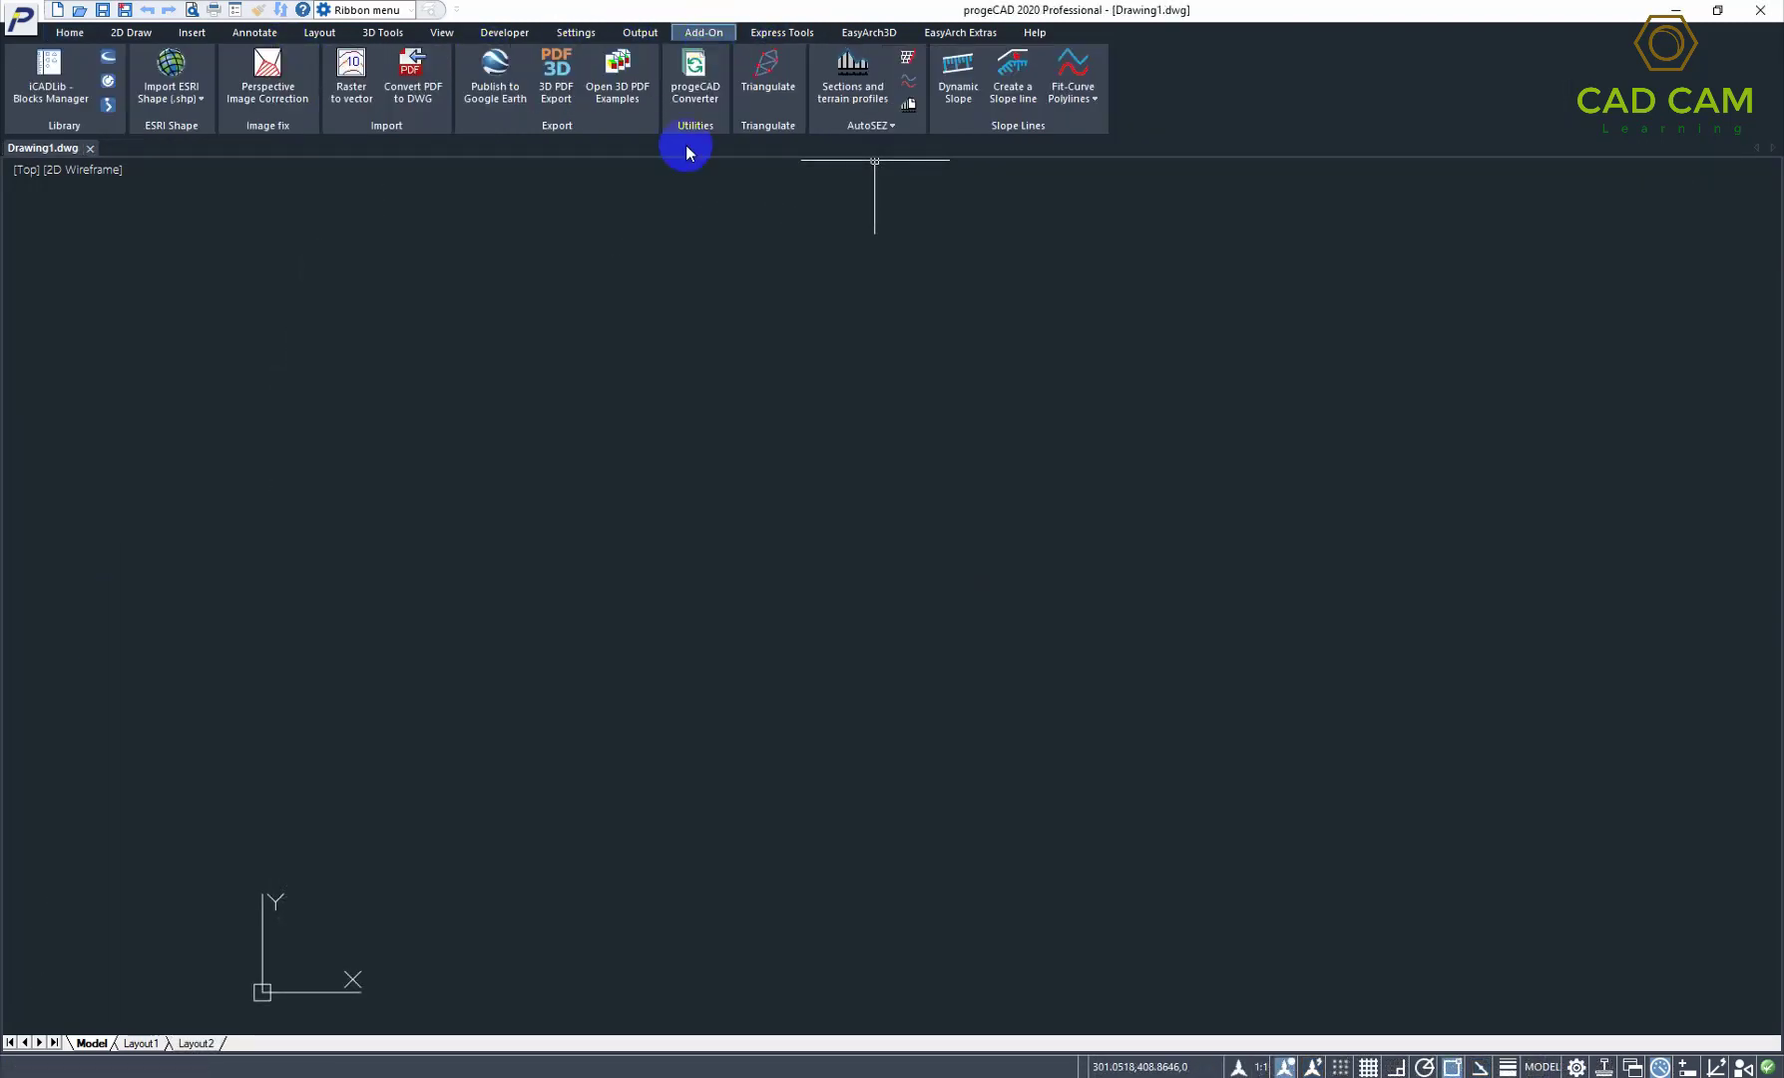
pyautogui.click(353, 90)
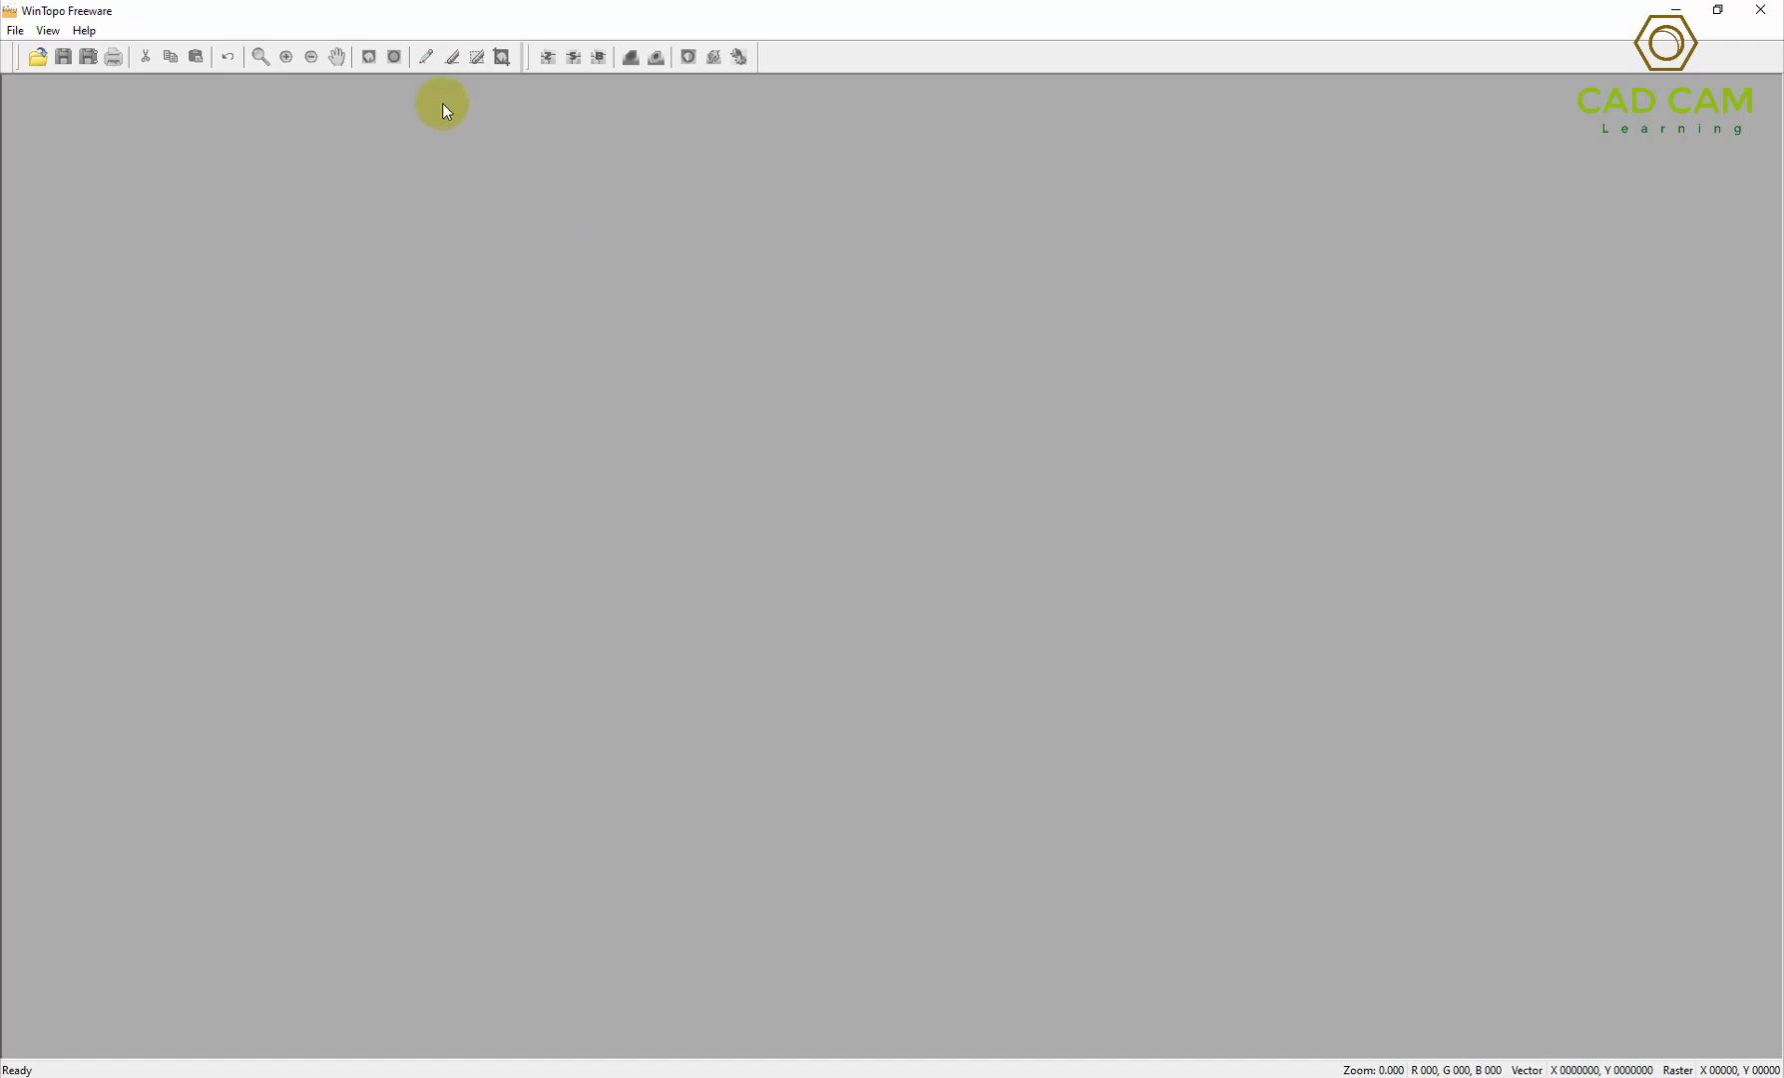
# Step: Browse the eagle, Scan2 and topomap images of the Image to cad folder in the Open dialog
pyautogui.click(37, 60)
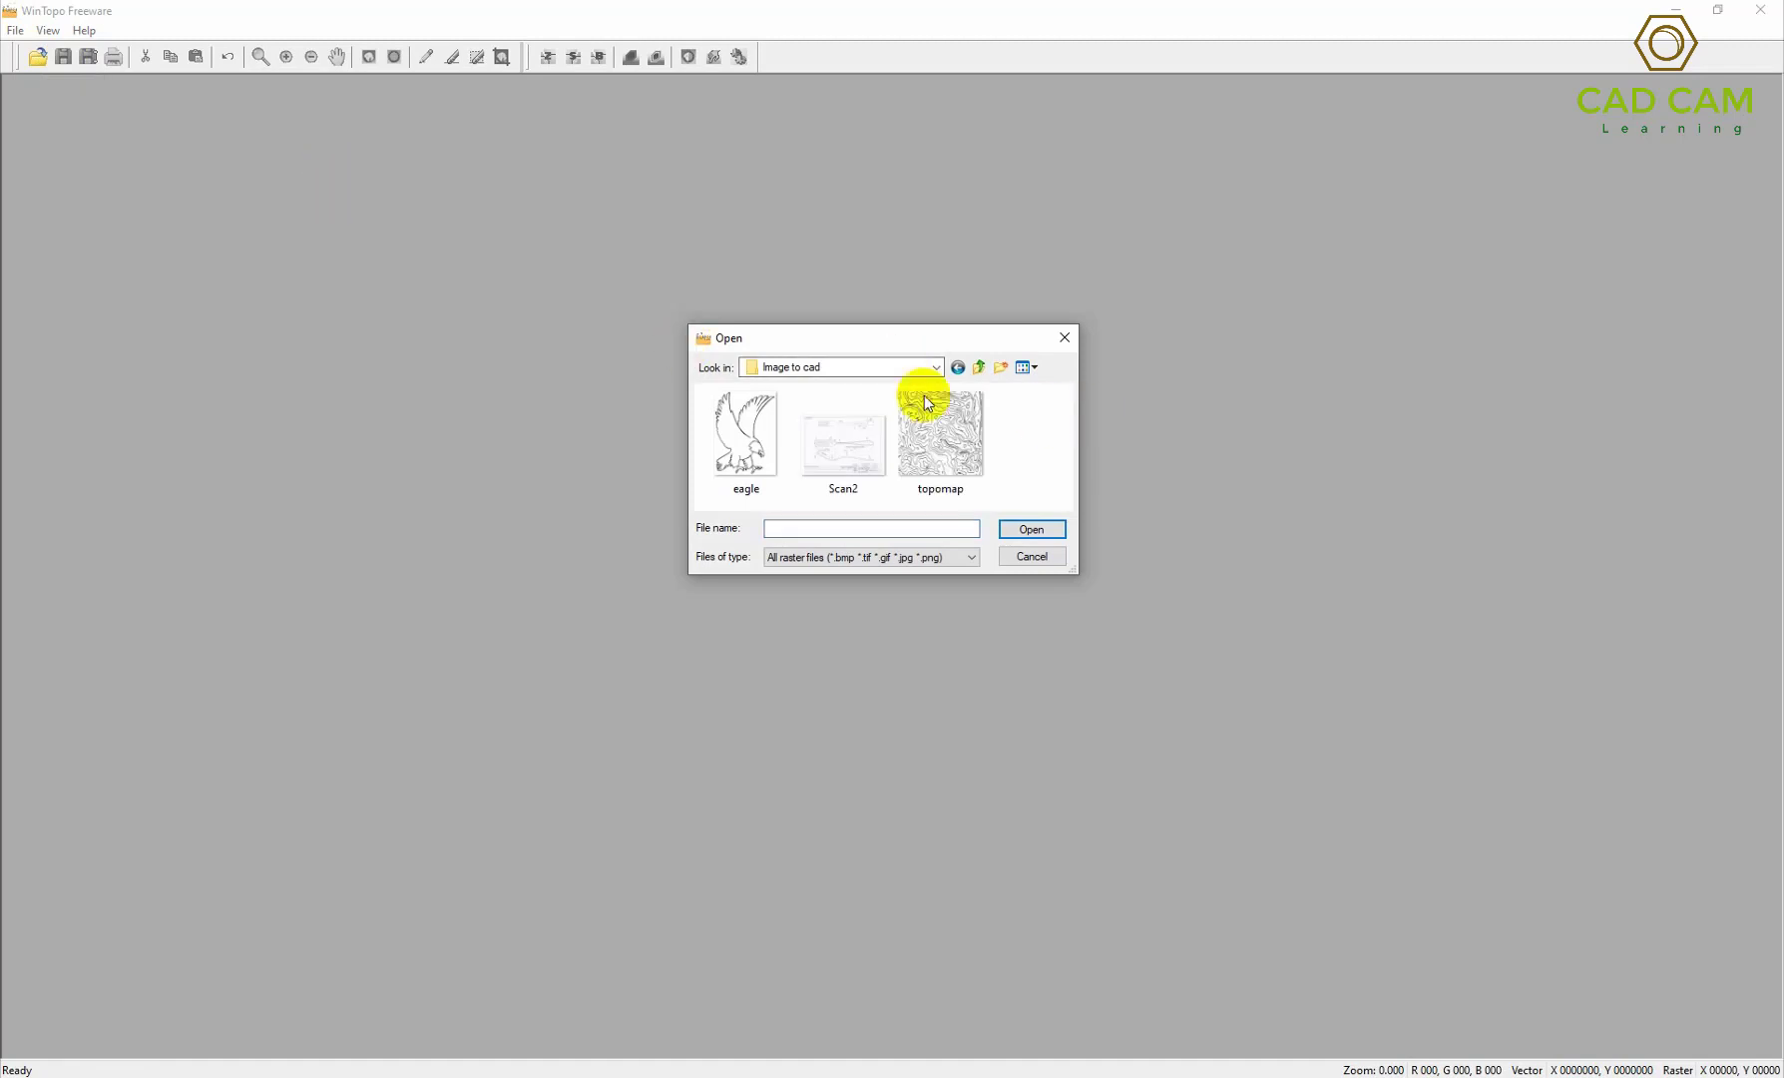
pyautogui.click(710, 436)
pyautogui.click(849, 456)
pyautogui.click(940, 438)
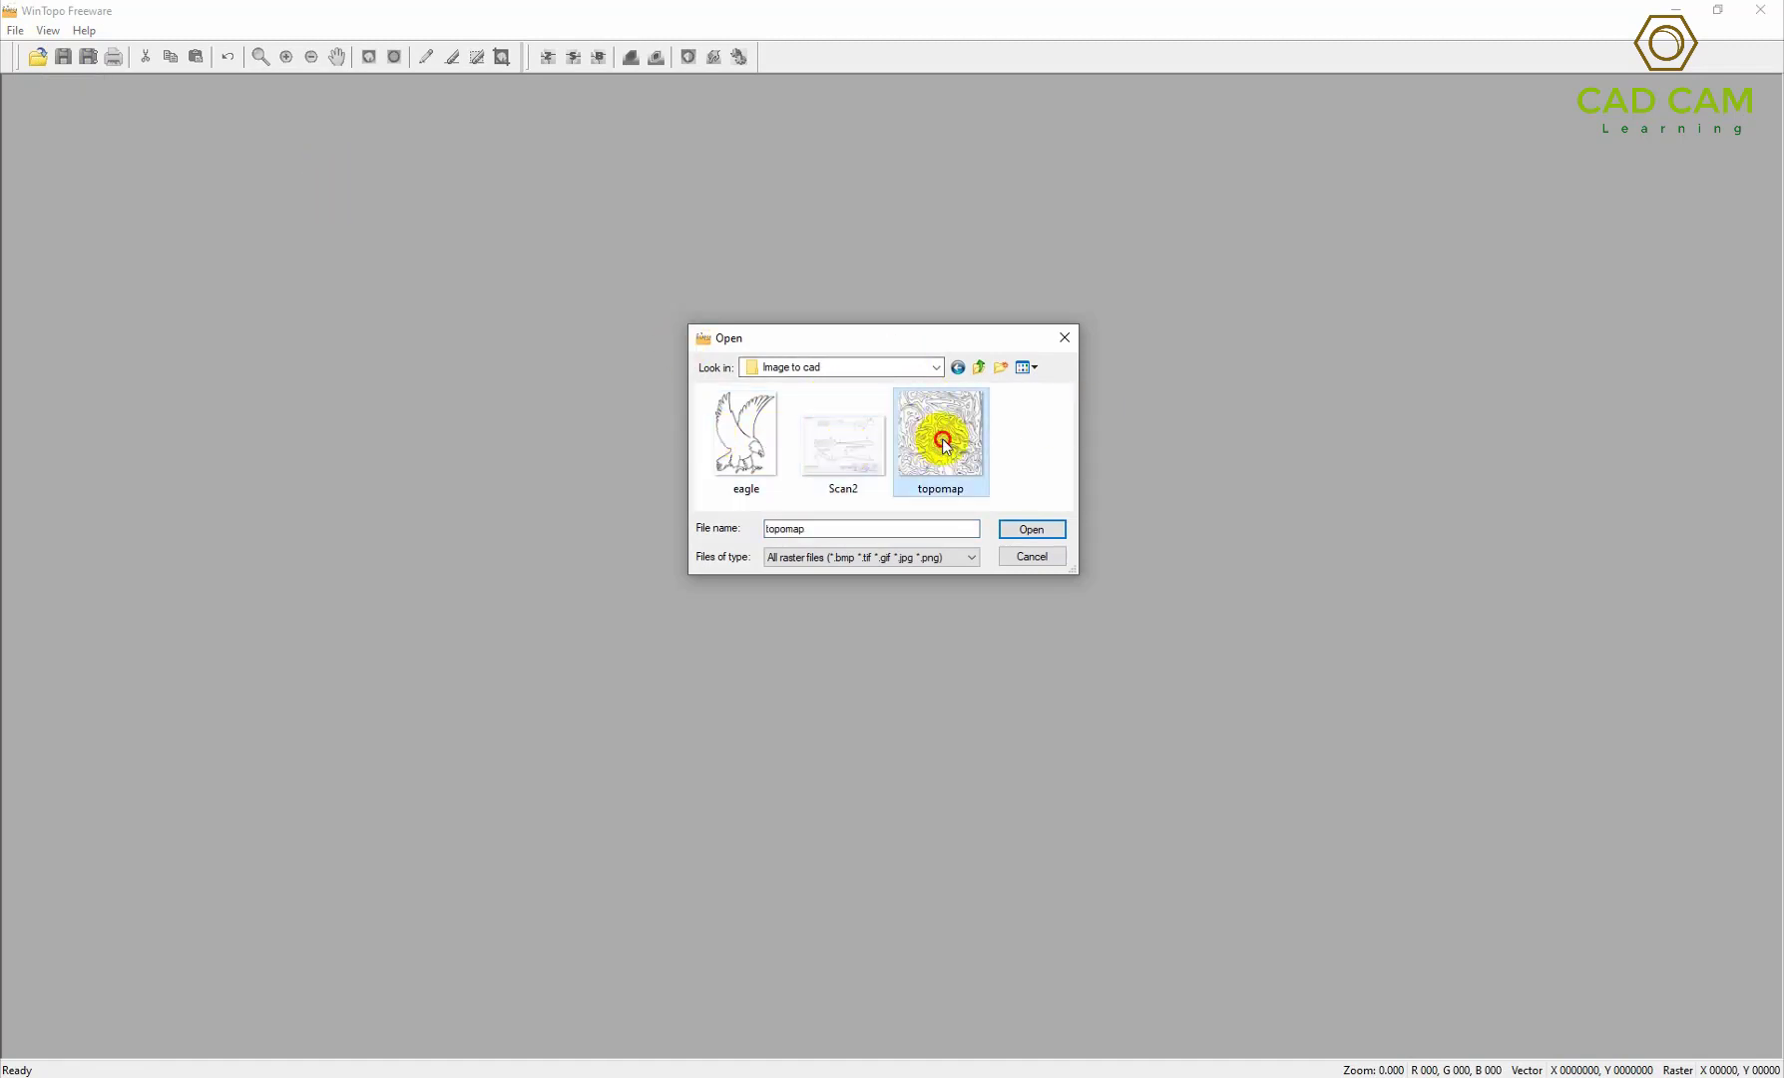
pyautogui.click(737, 431)
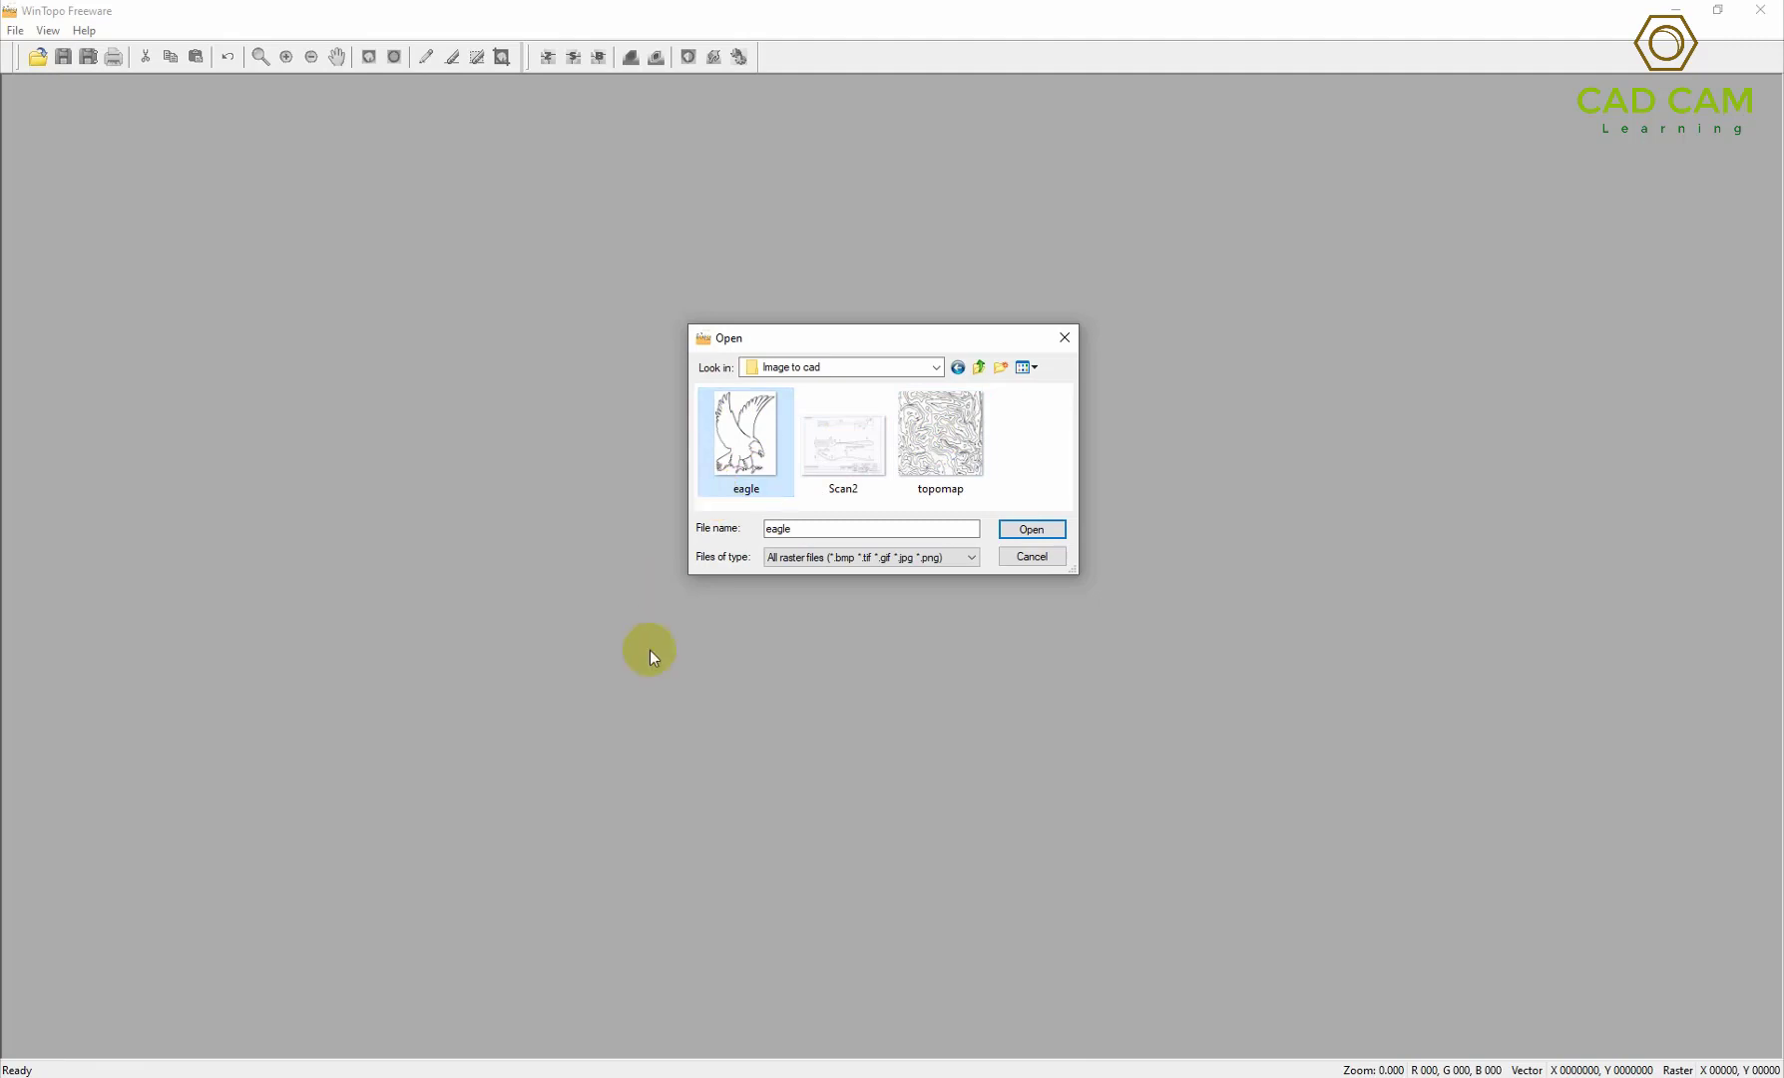
pyautogui.moveTo(249, 1074)
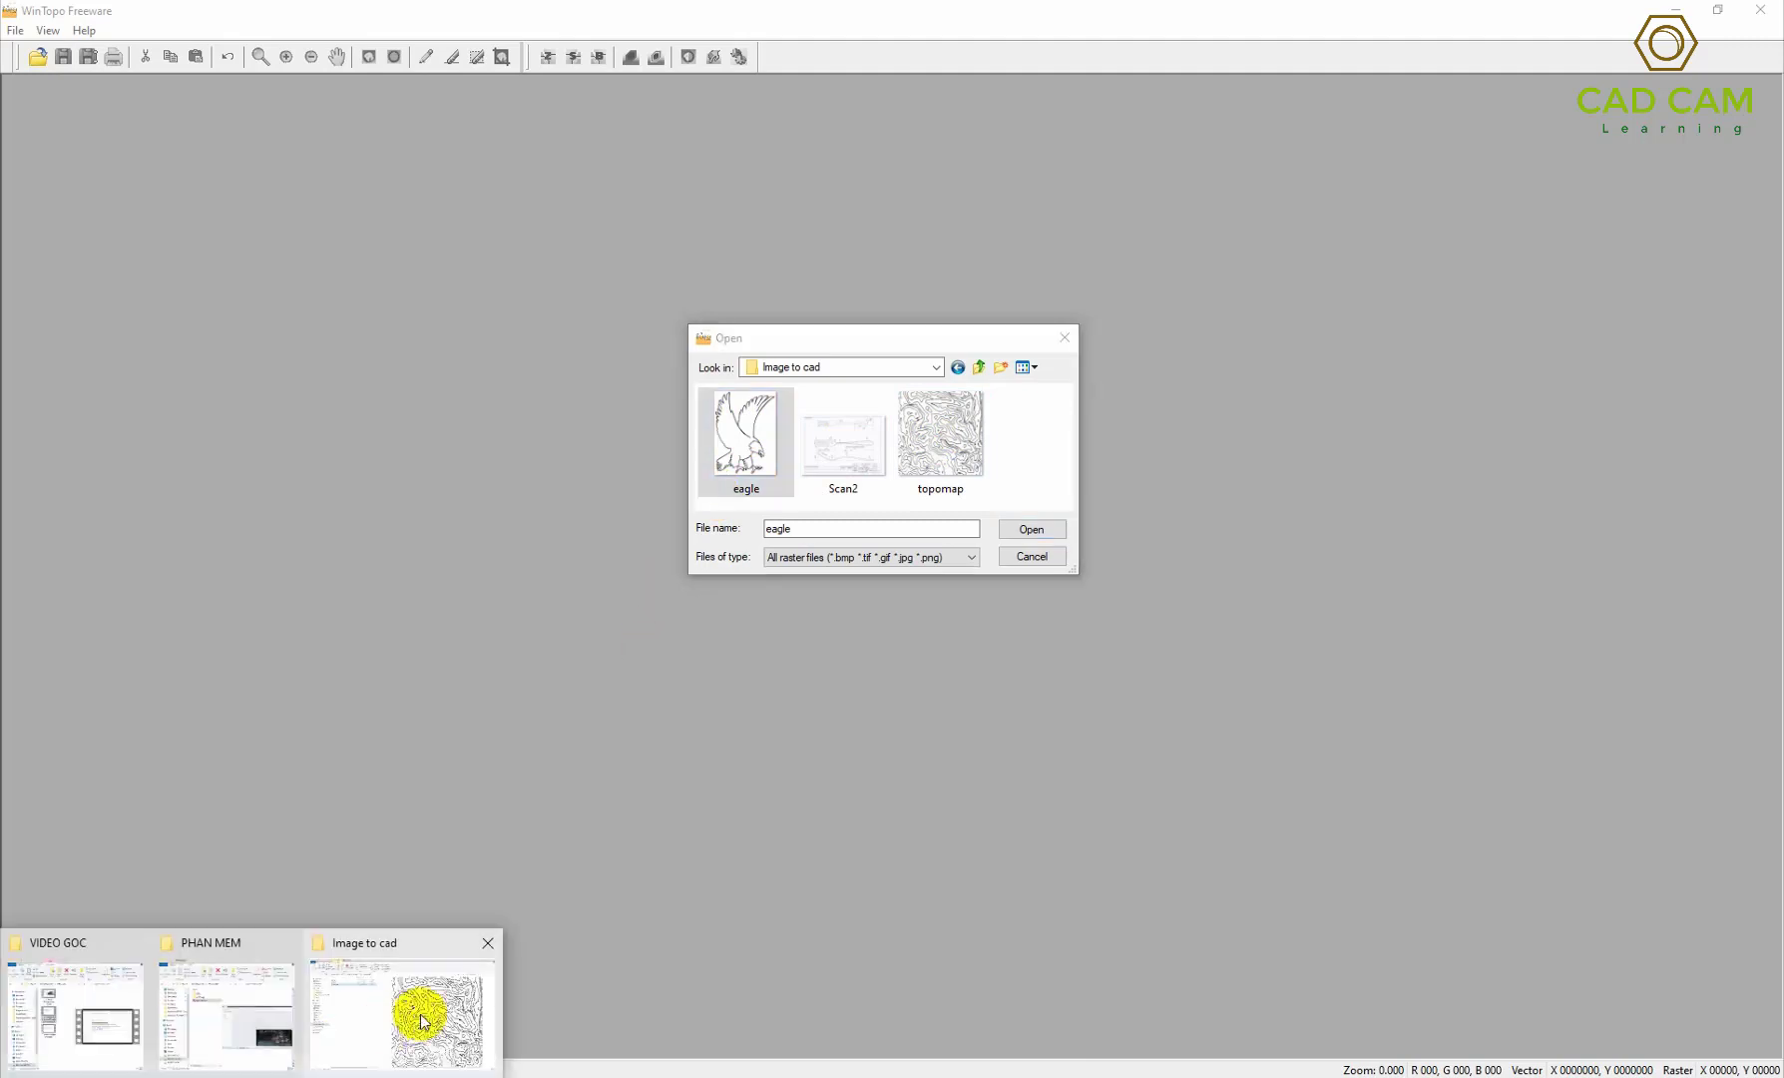
pyautogui.click(419, 1018)
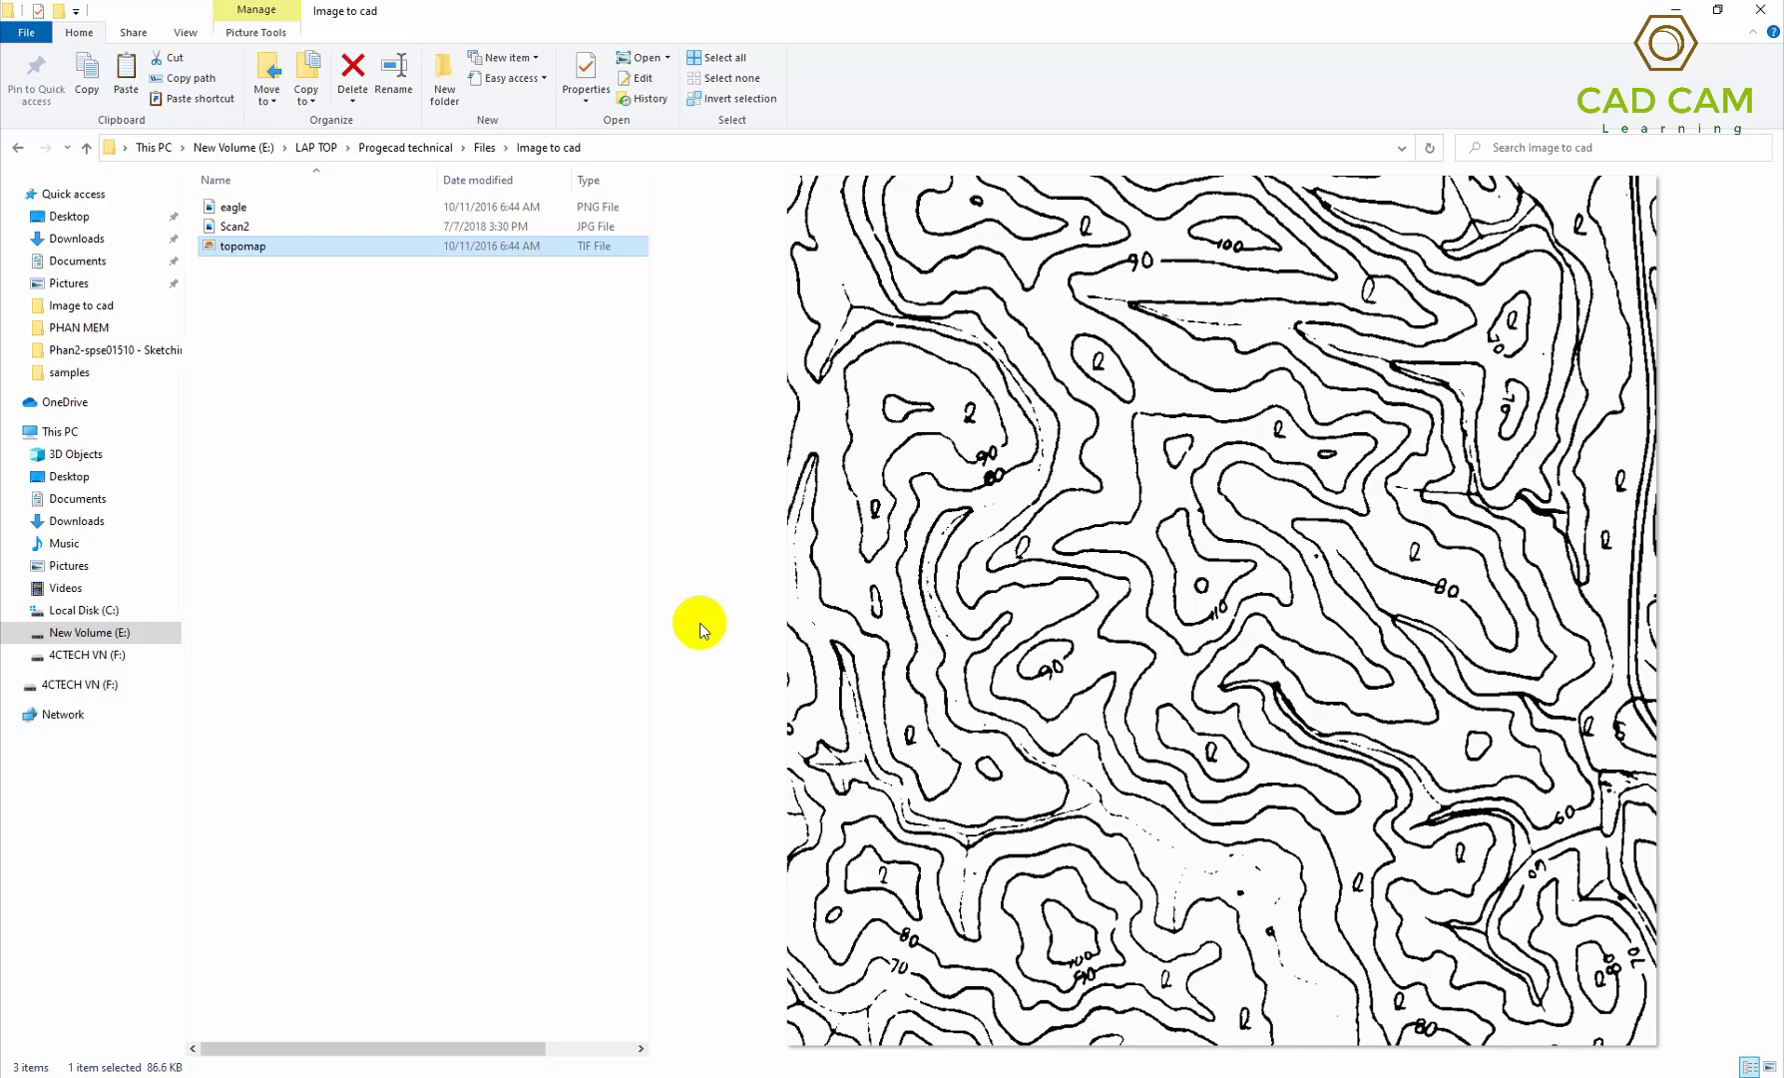
pyautogui.click(227, 208)
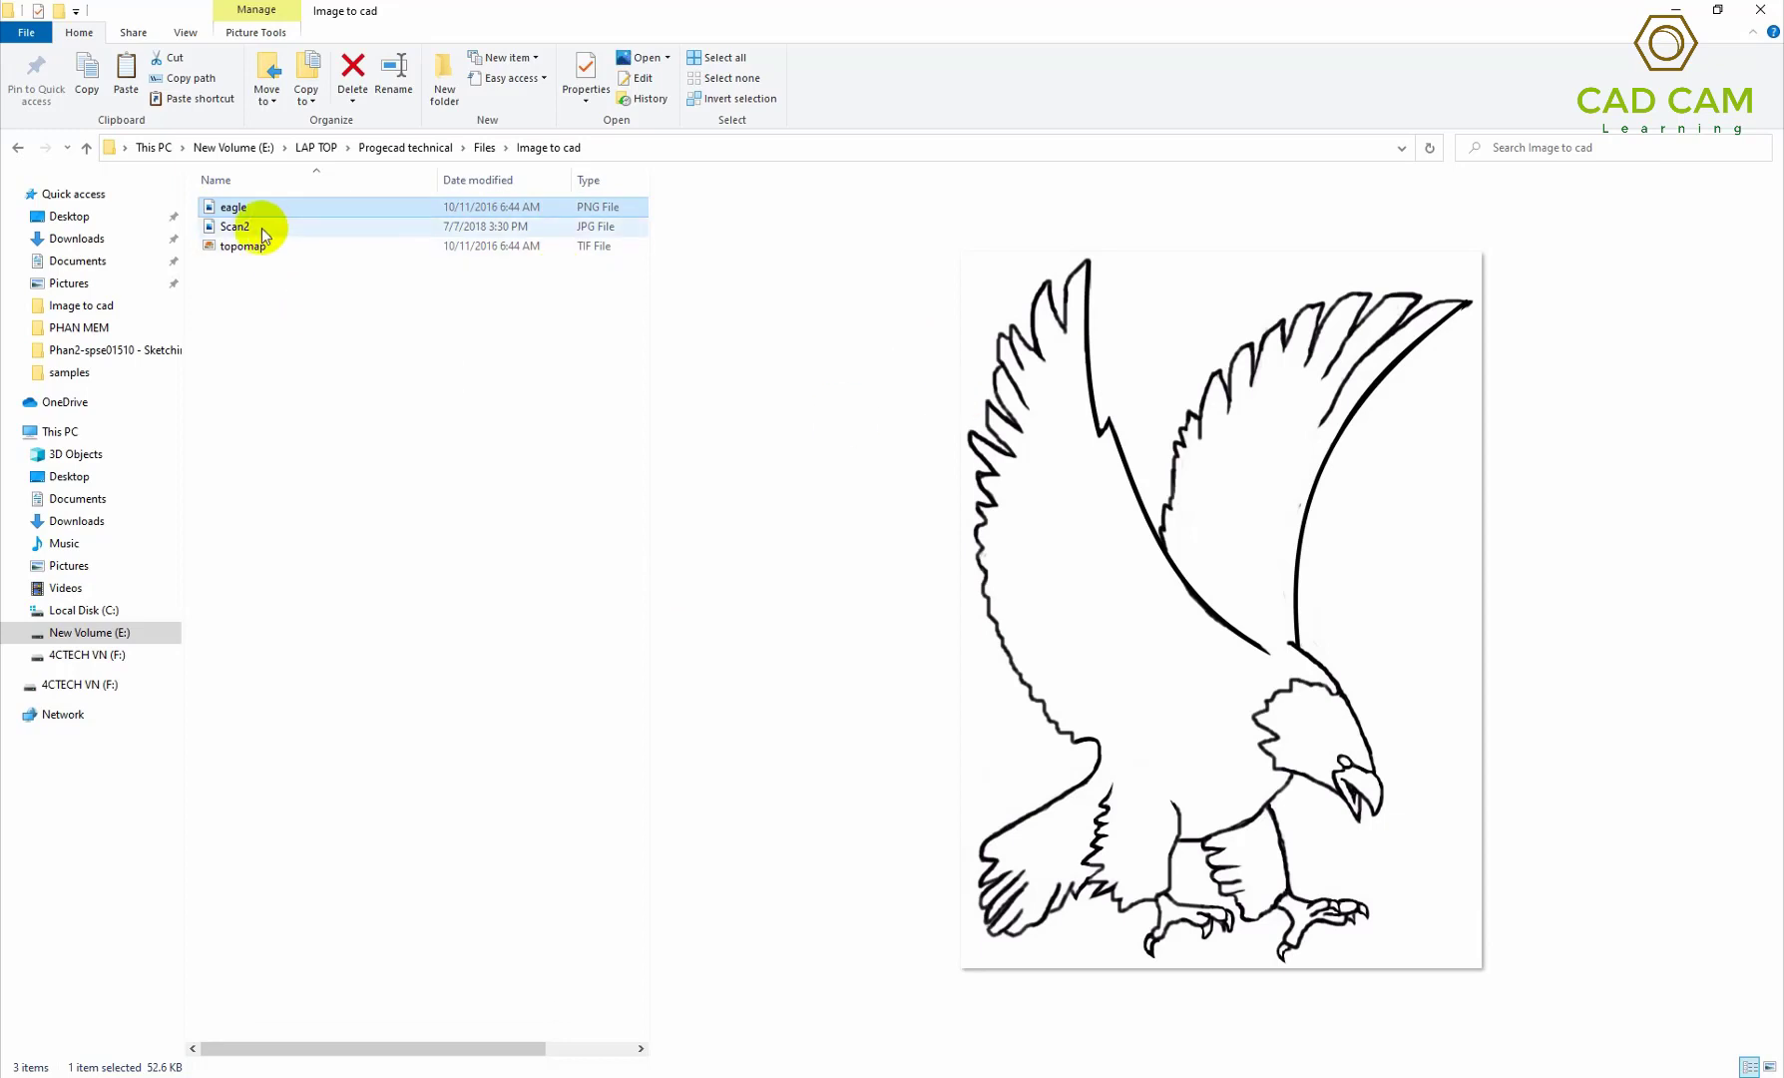
pyautogui.click(264, 229)
pyautogui.click(239, 208)
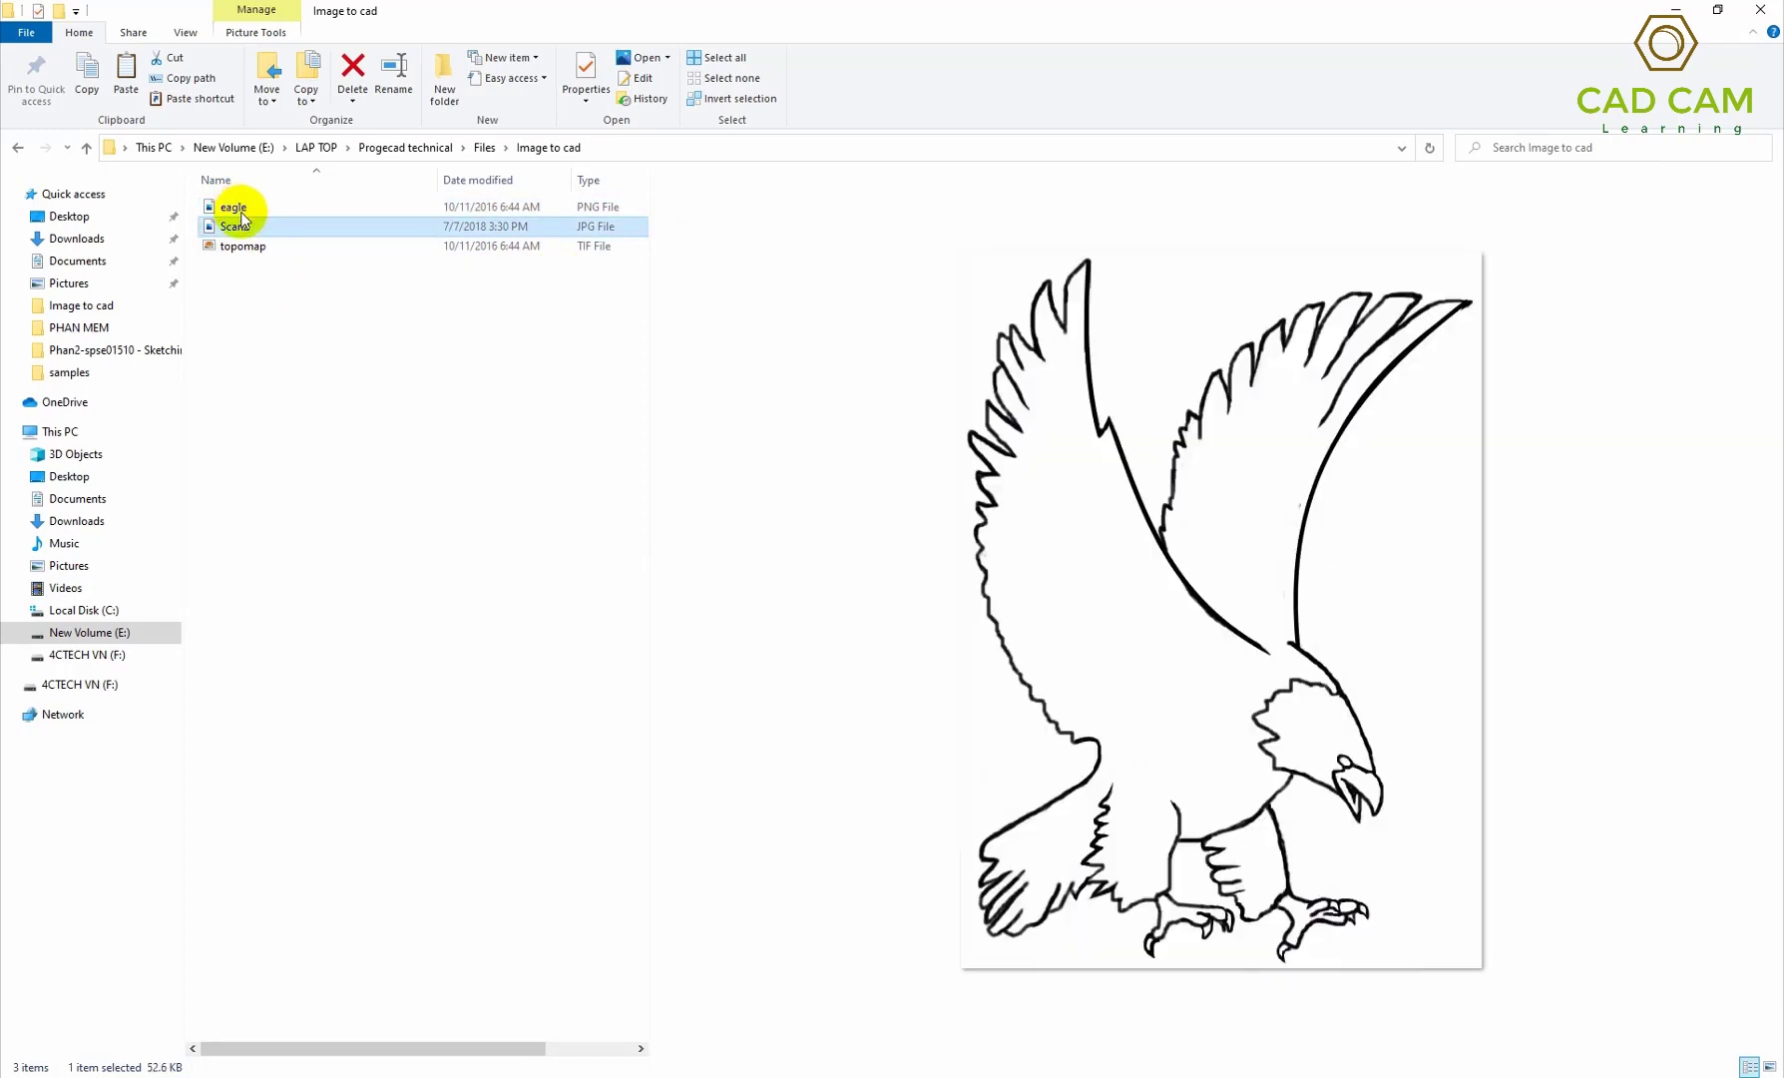
pyautogui.click(599, 209)
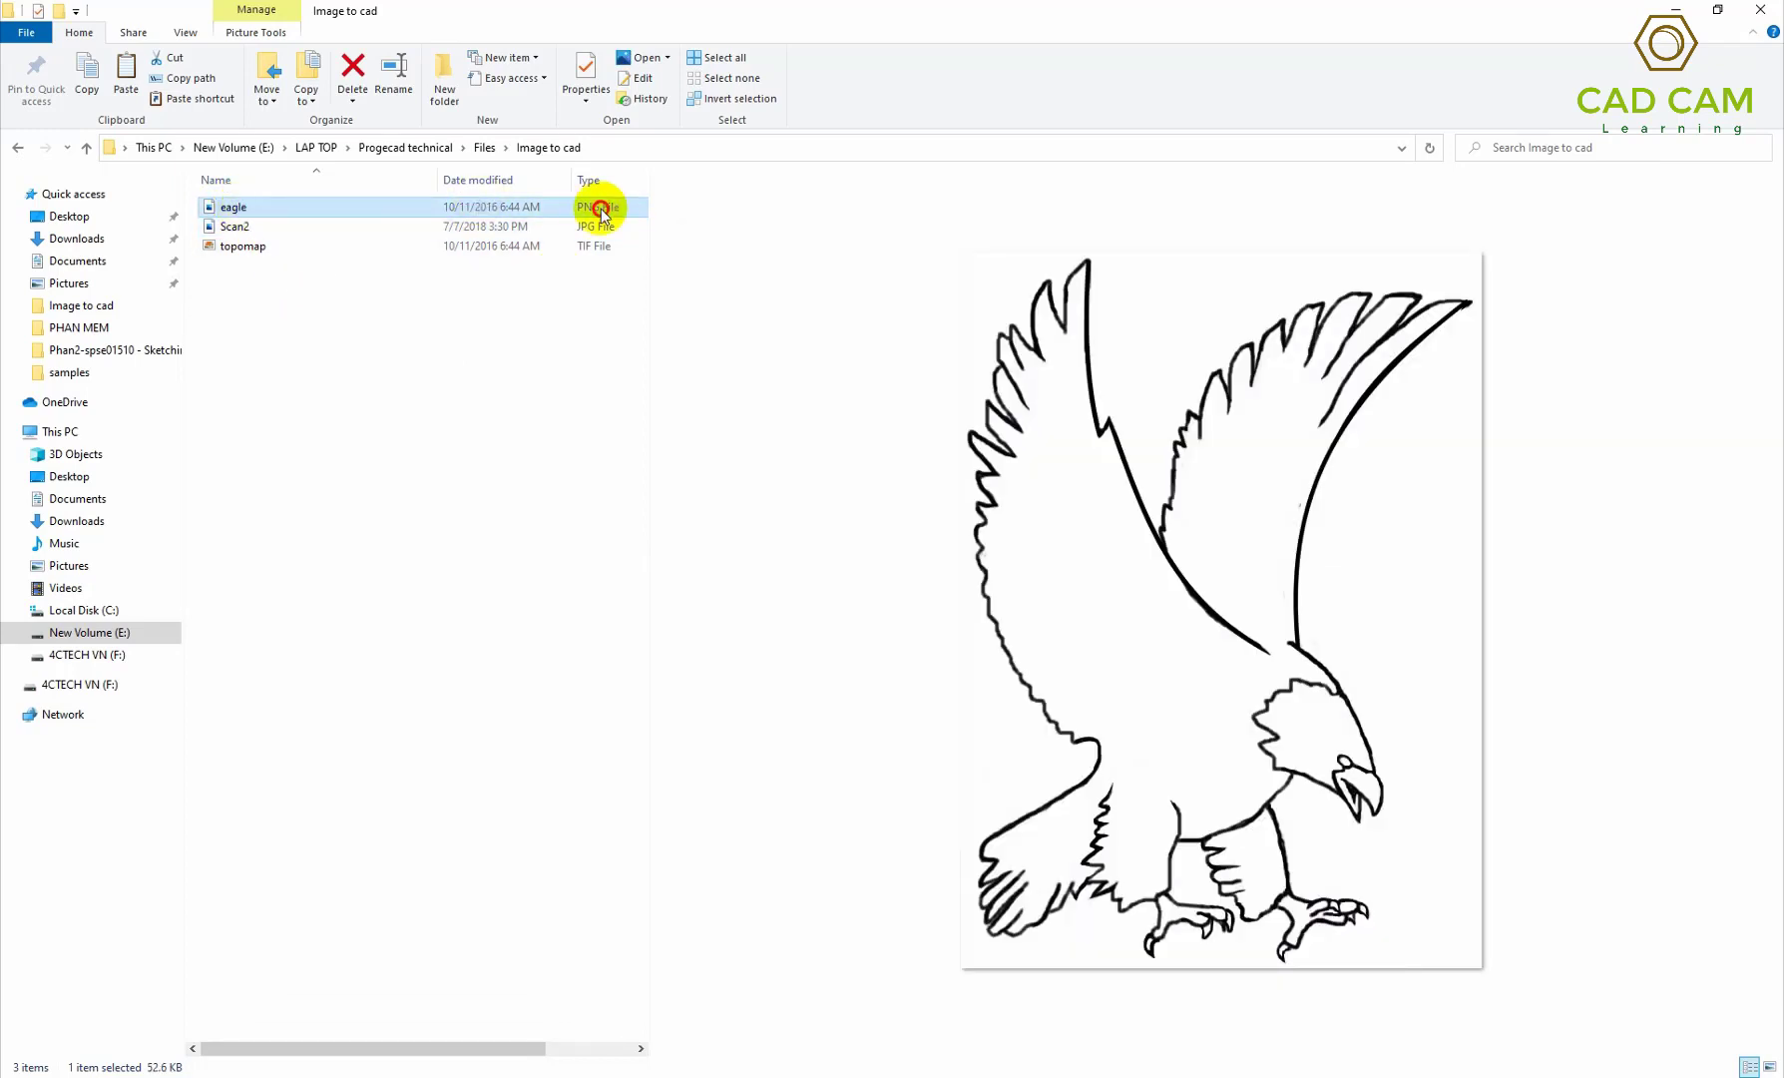
pyautogui.click(595, 246)
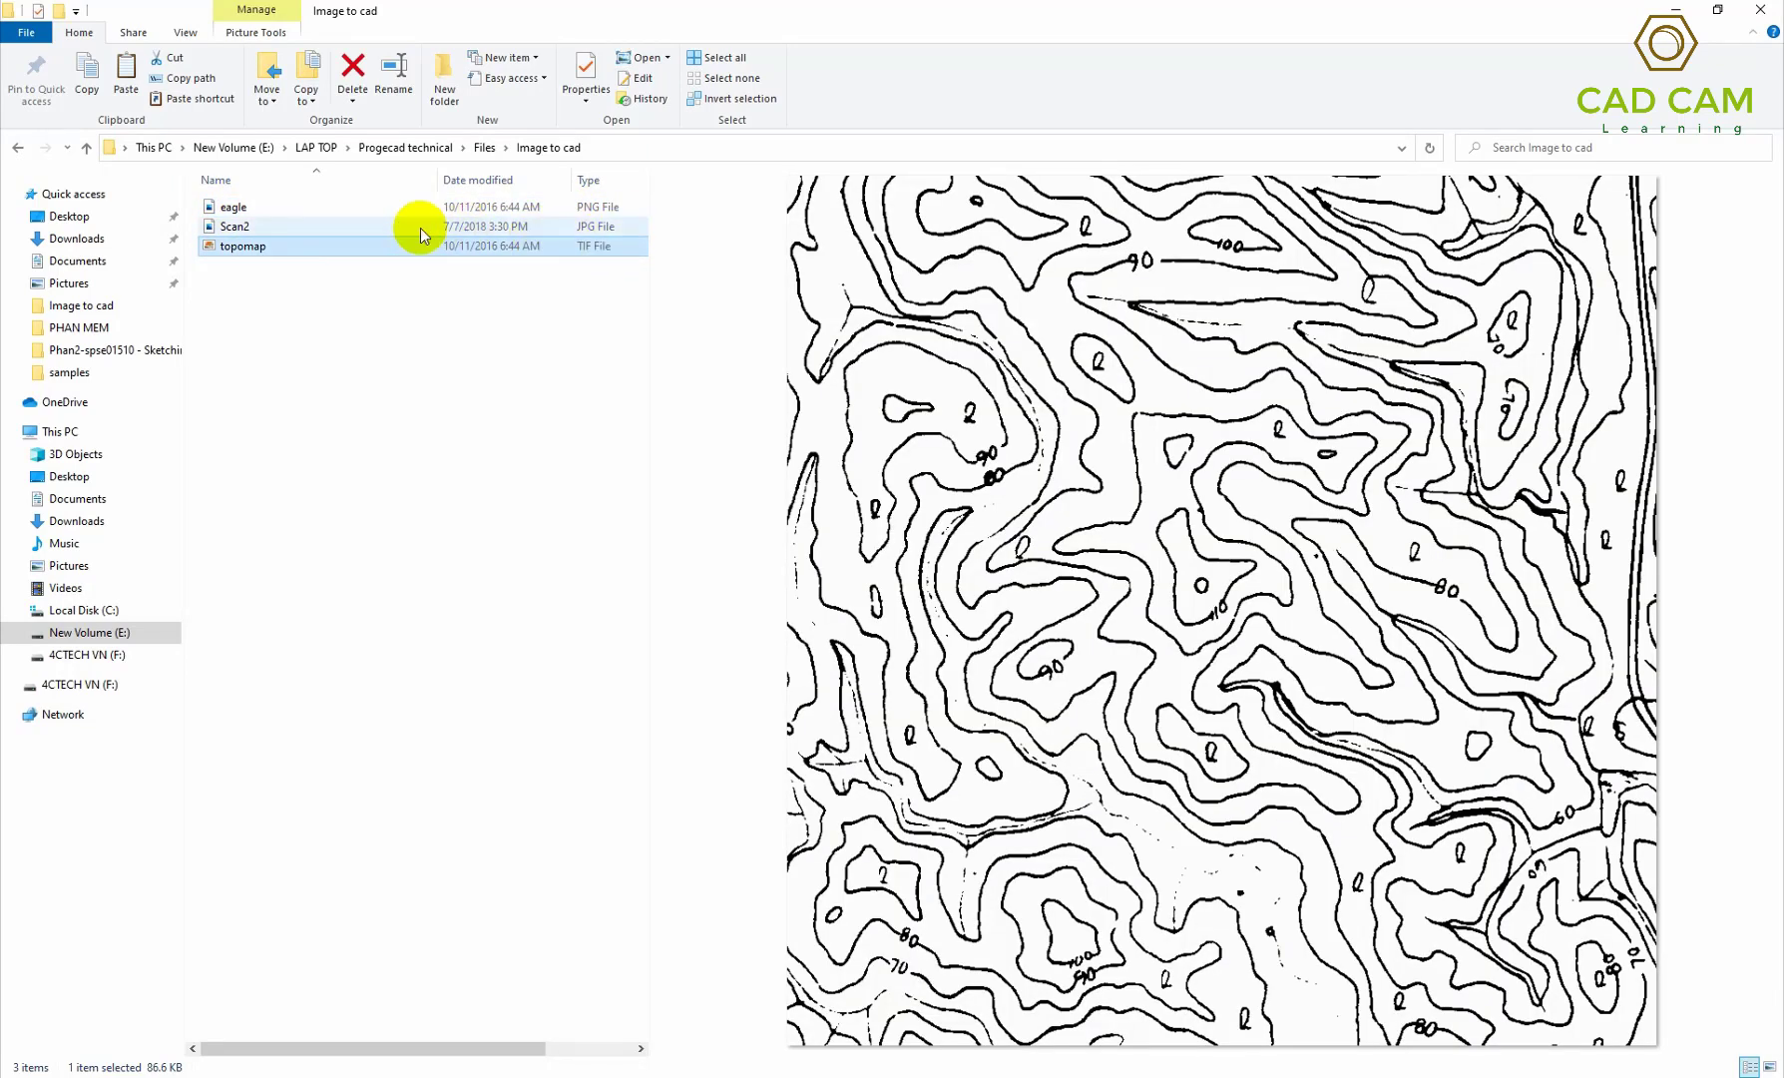
pyautogui.click(317, 213)
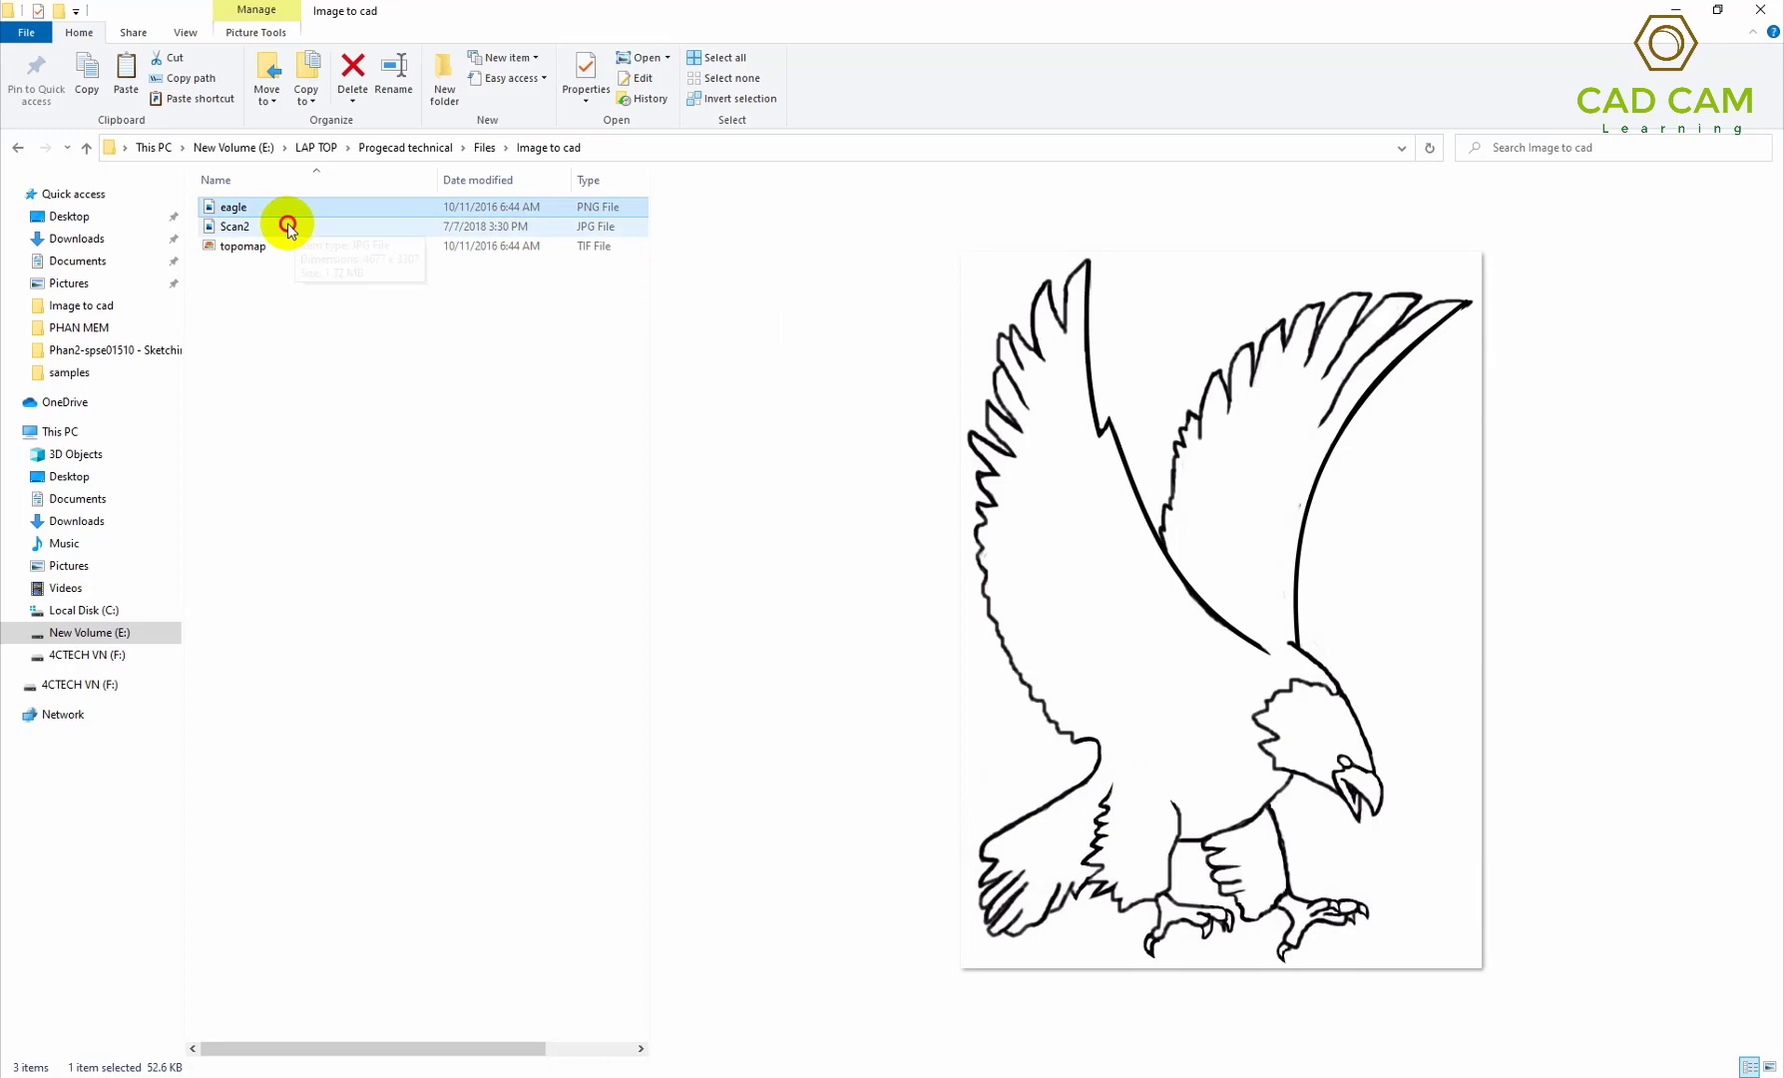
pyautogui.click(287, 224)
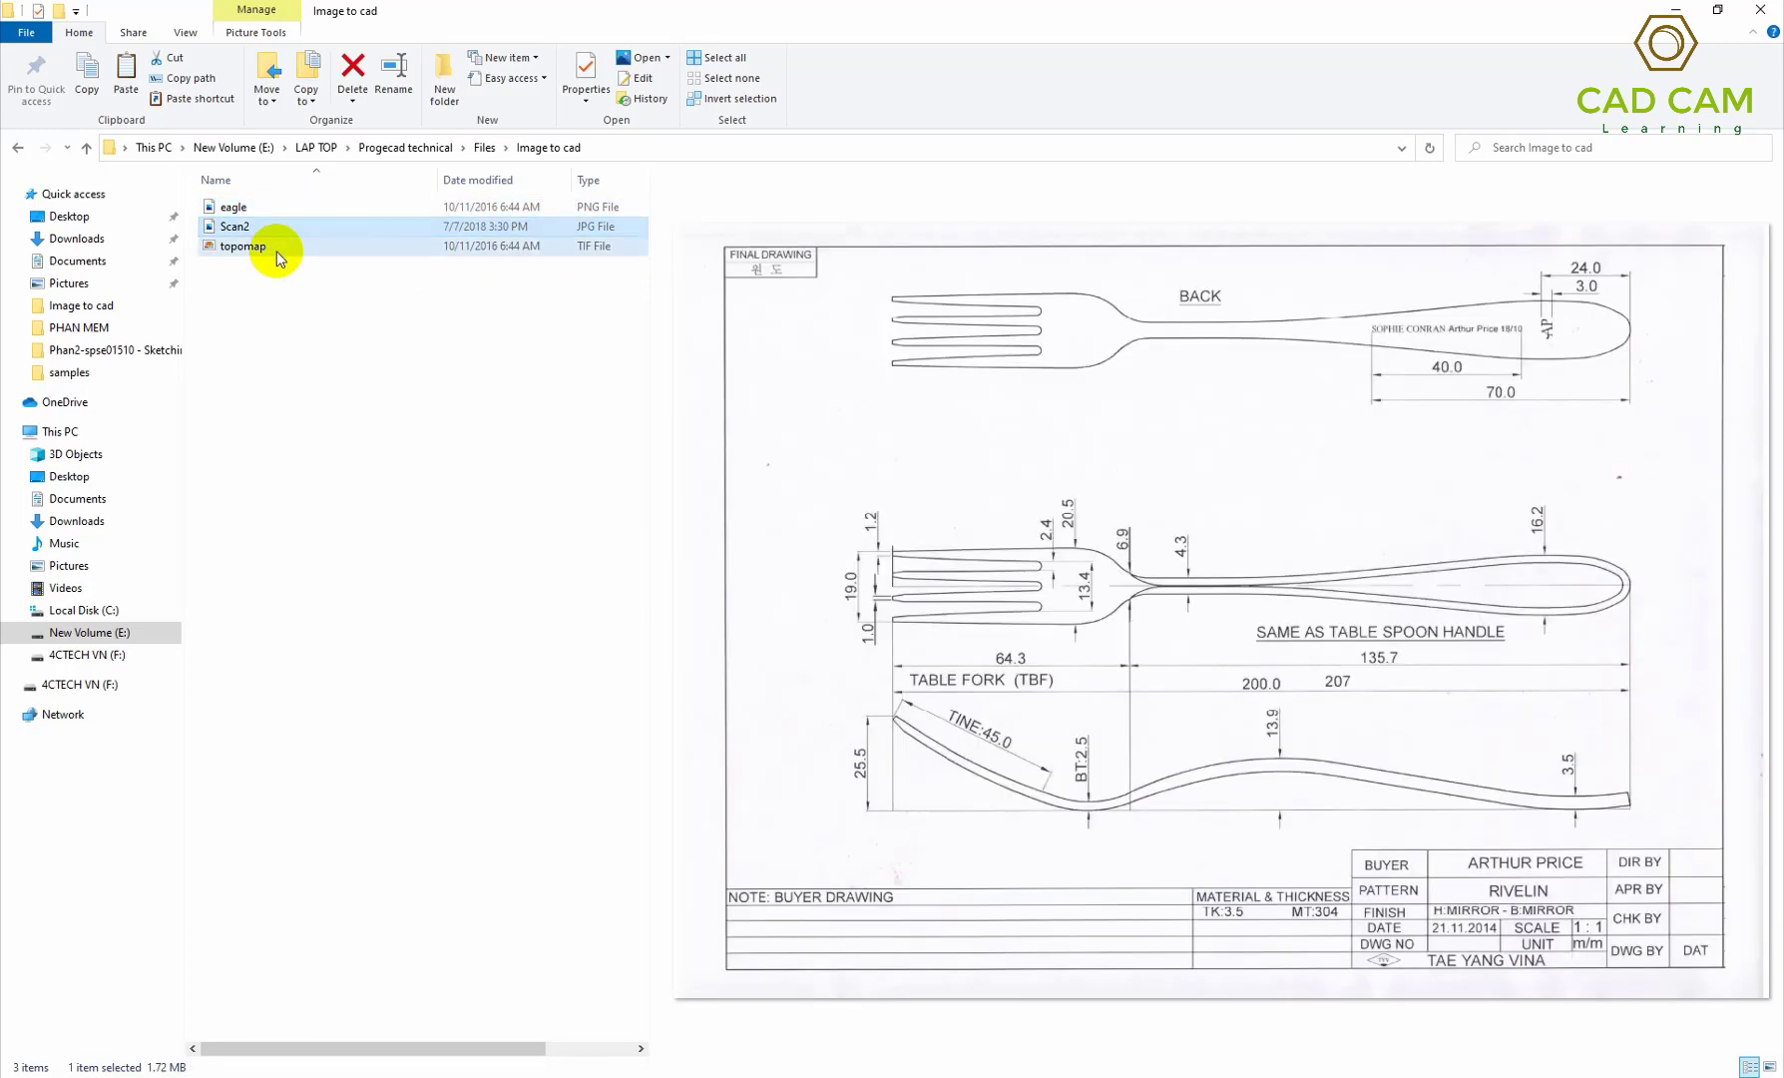
pyautogui.click(280, 254)
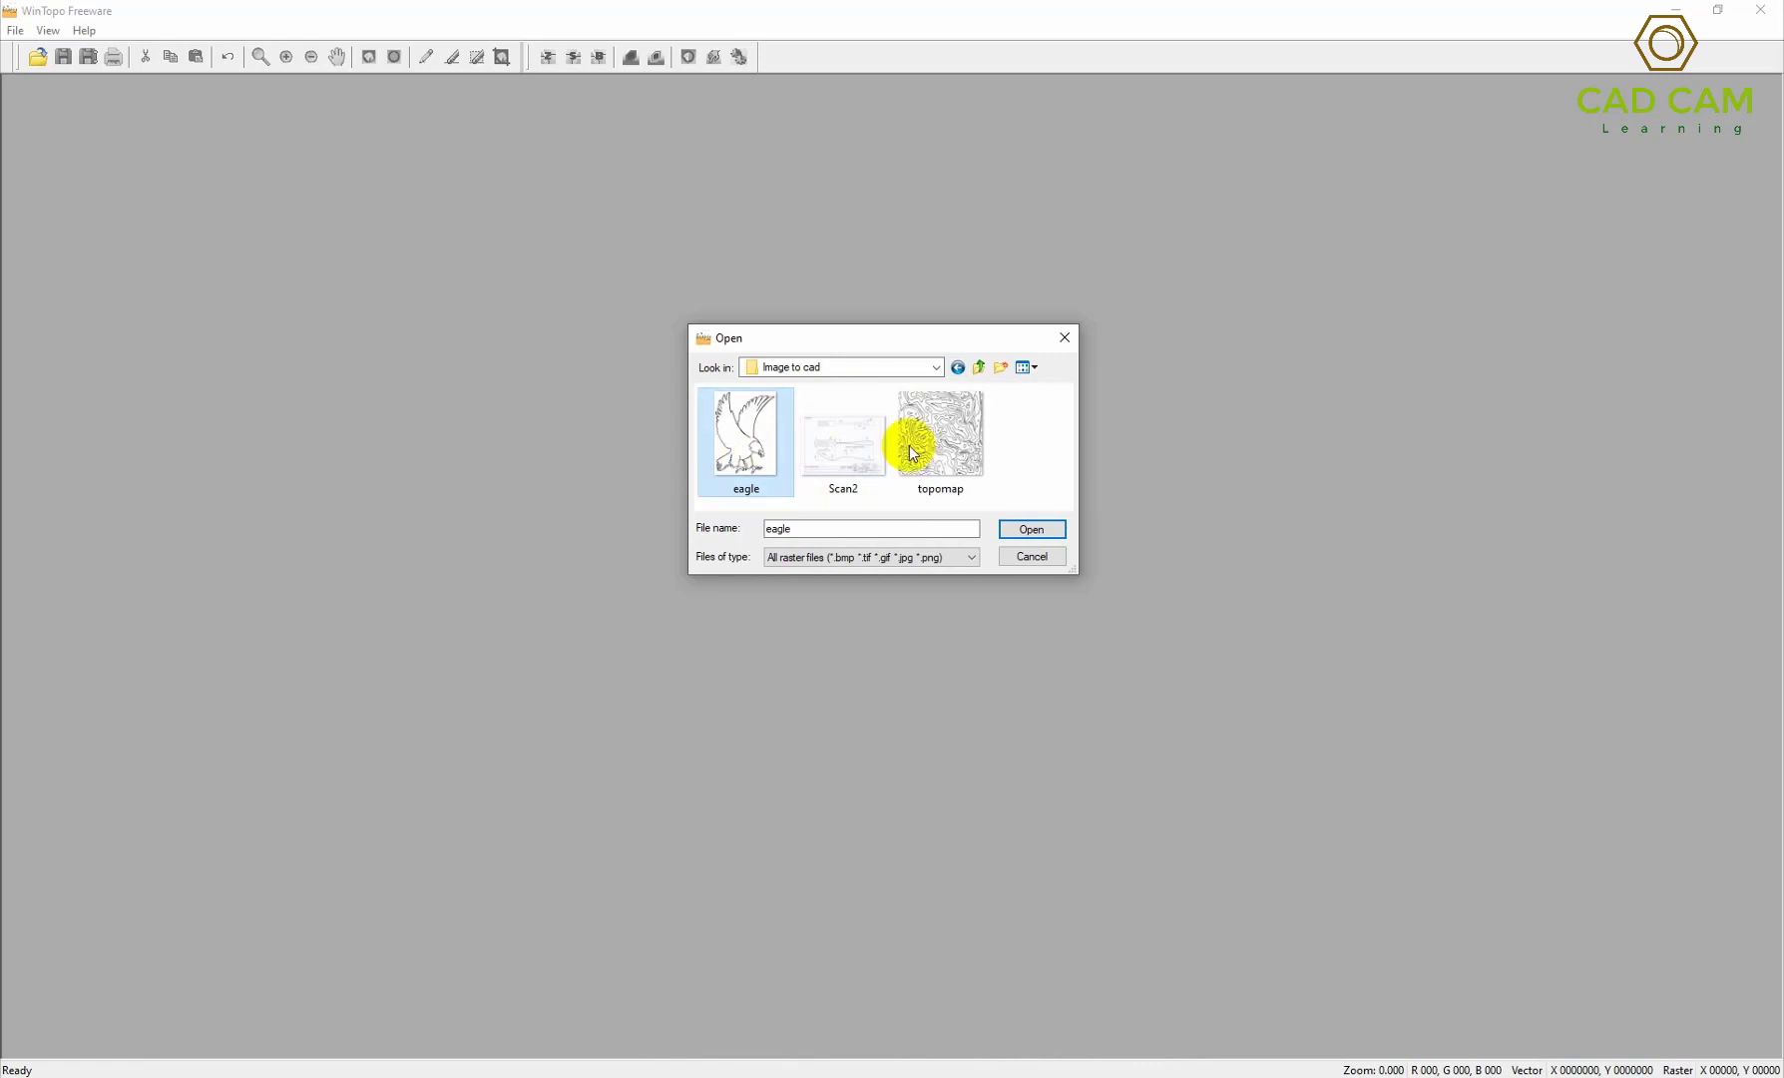
pyautogui.click(878, 439)
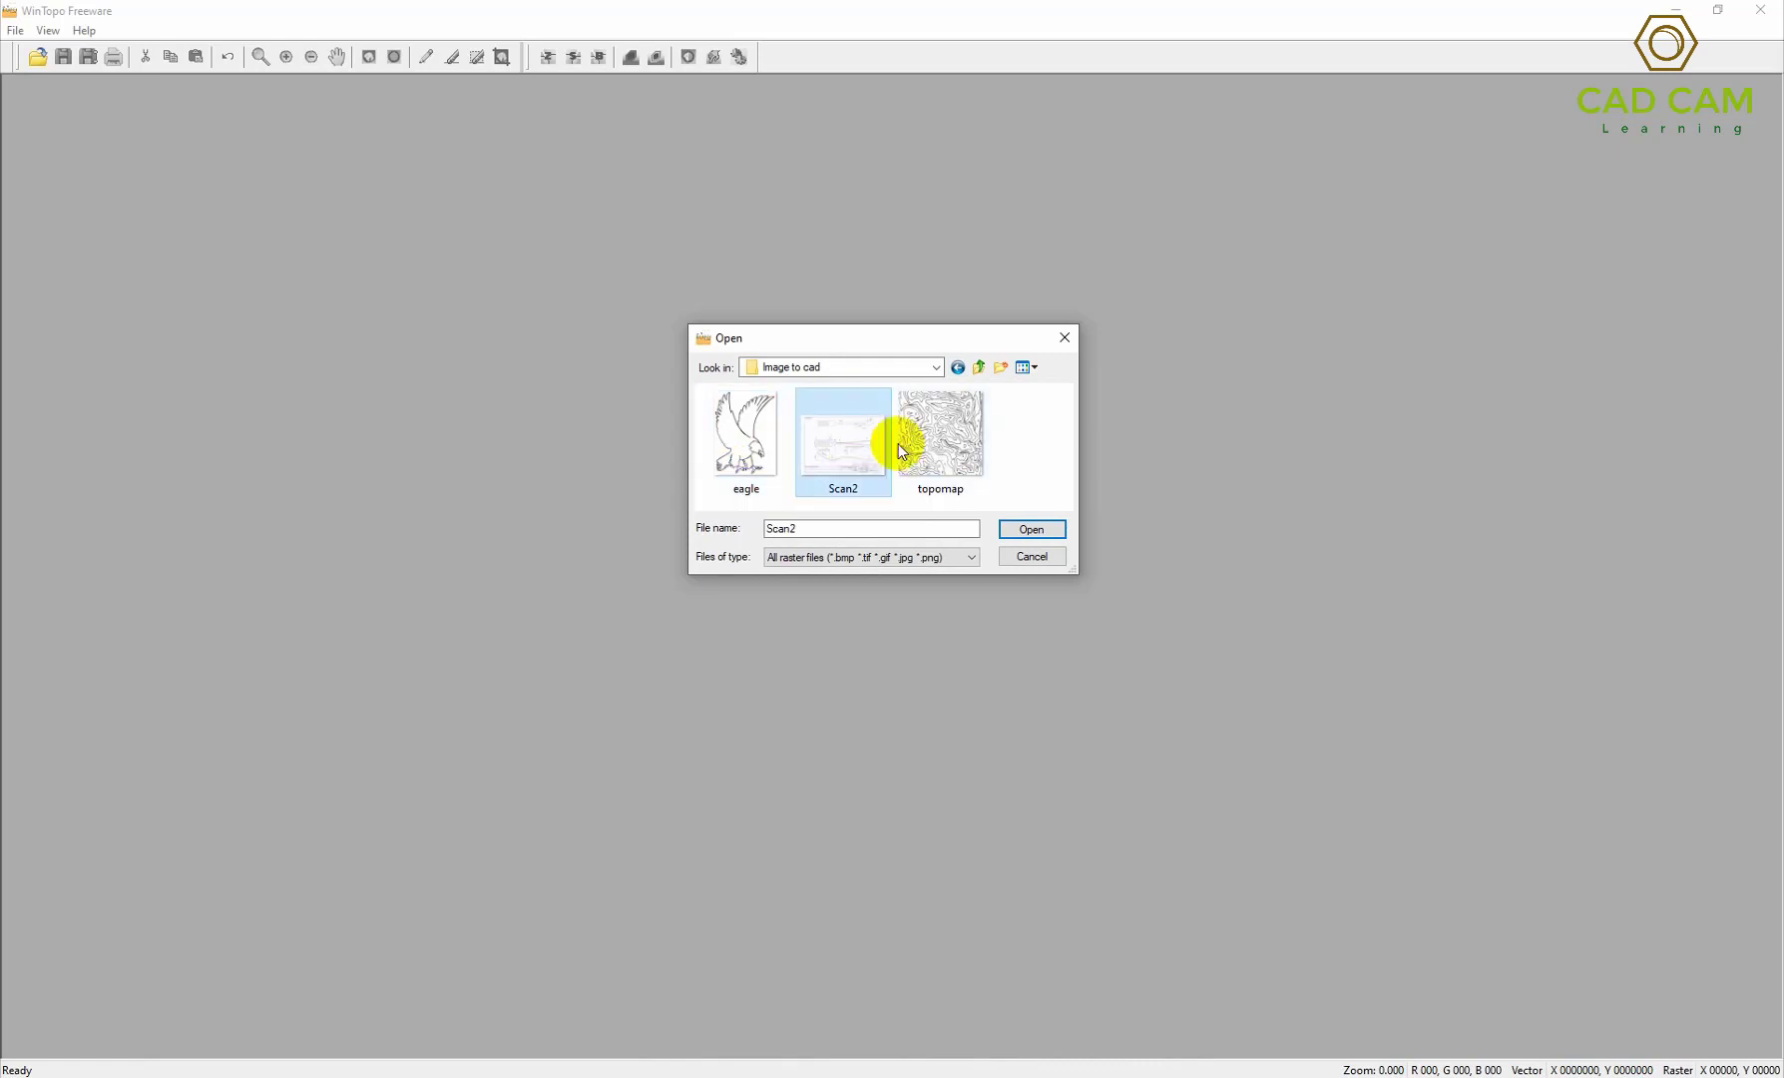
# Step: Open eagle.png and zoom the view back to Zoom 1
pyautogui.click(768, 451)
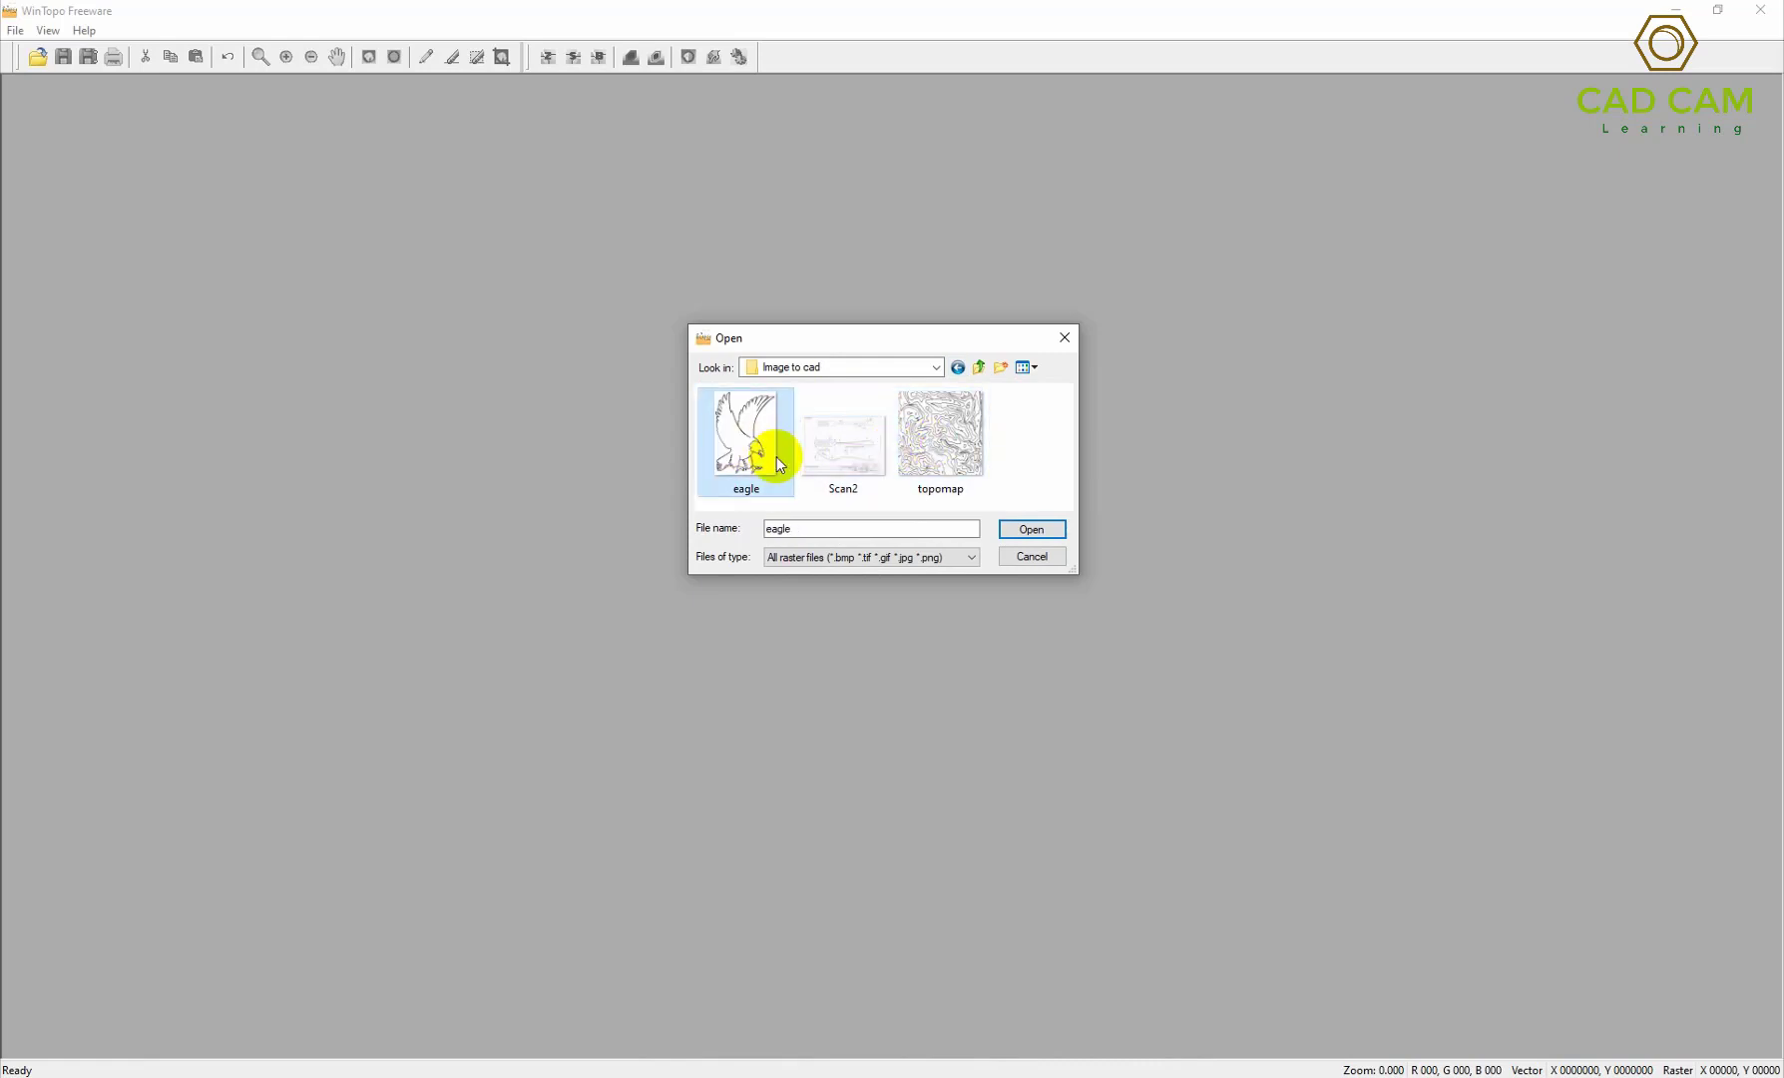
pyautogui.click(1034, 530)
pyautogui.scroll(-1, 408, 359)
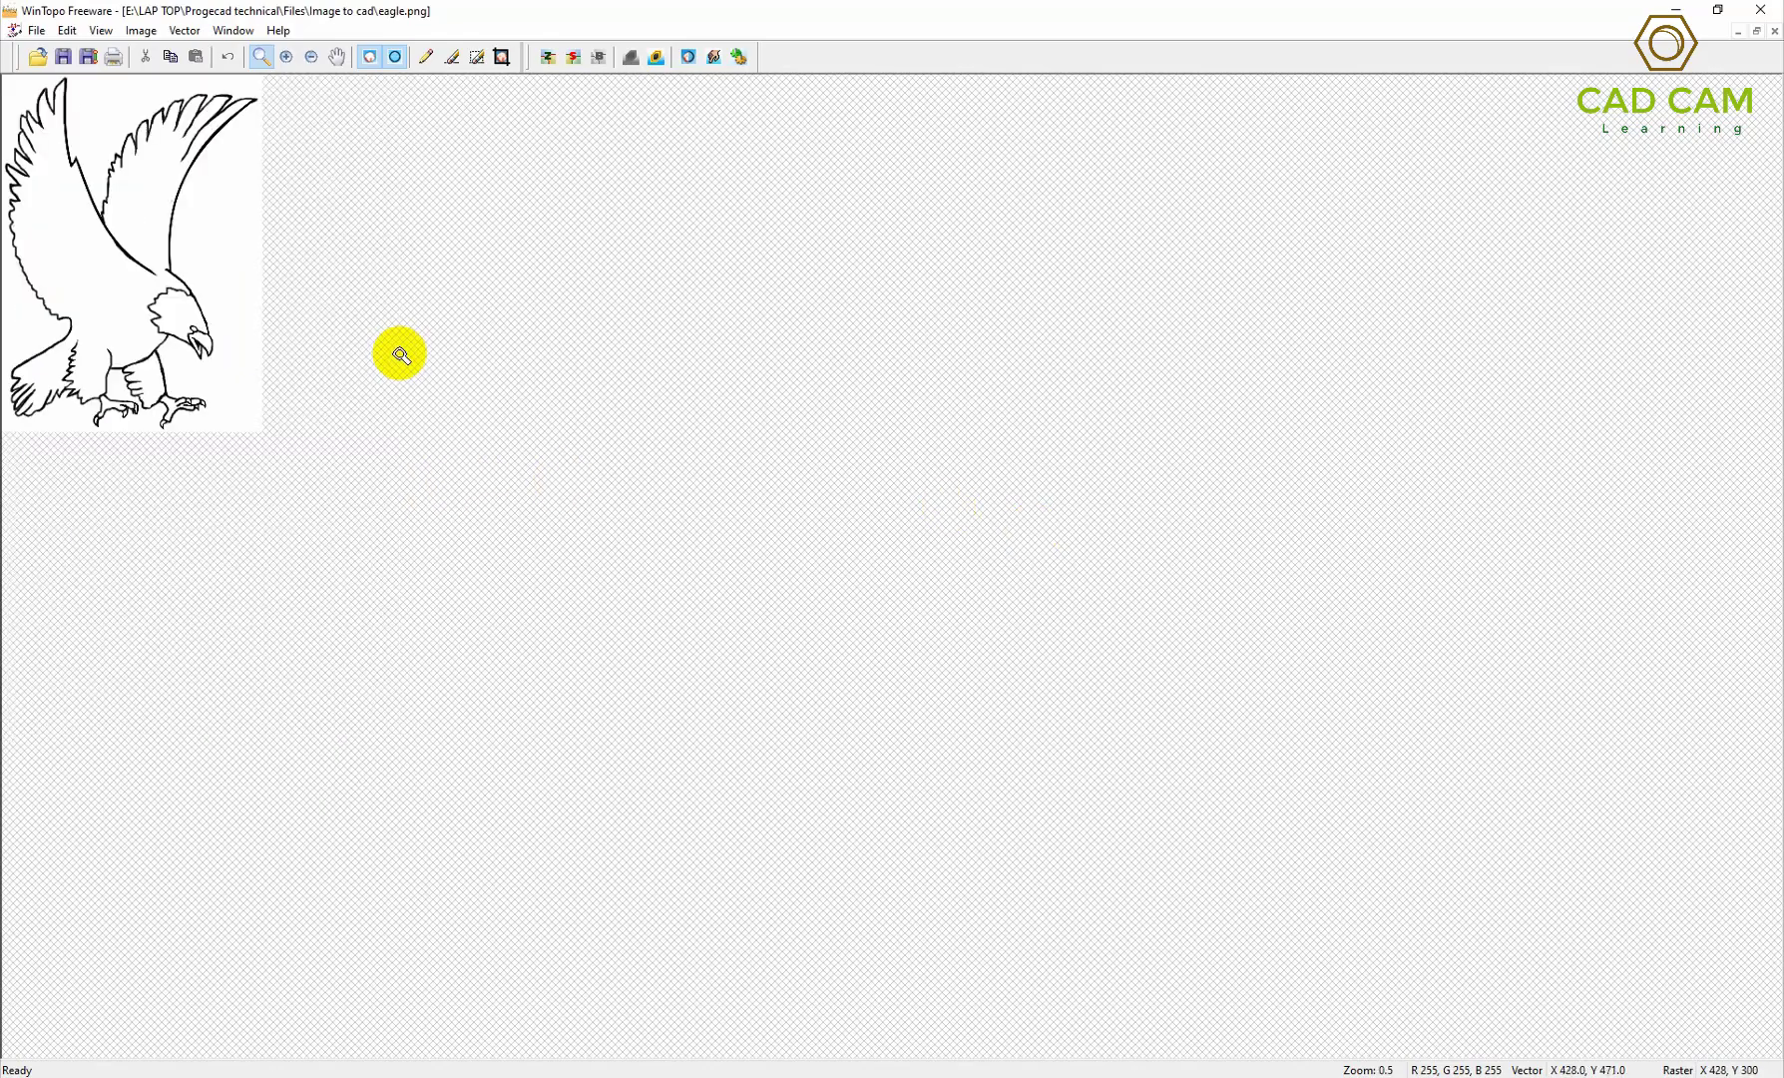
pyautogui.scroll(1, 399, 355)
pyautogui.scroll(1, 399, 355)
pyautogui.scroll(-1, 765, 485)
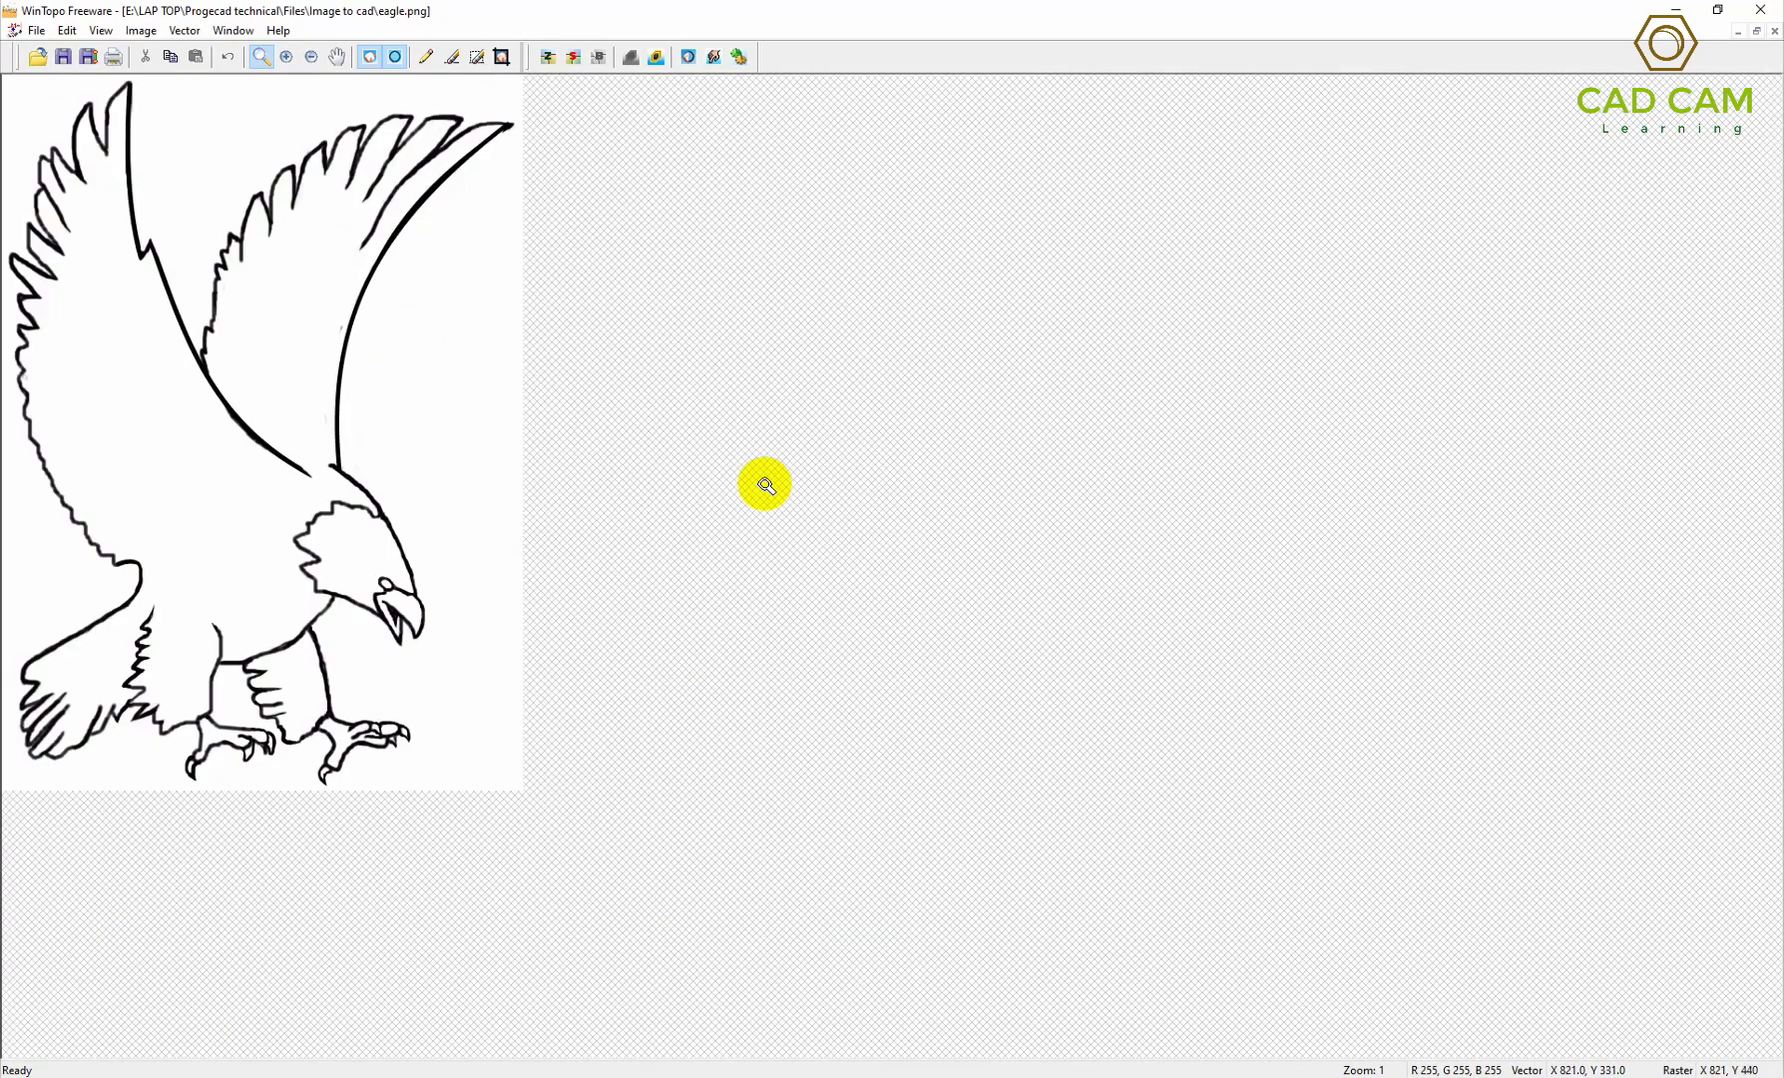
# Step: Open the One-Touch Vectorise Options and zoom and pan the eagle preview
pyautogui.click(740, 57)
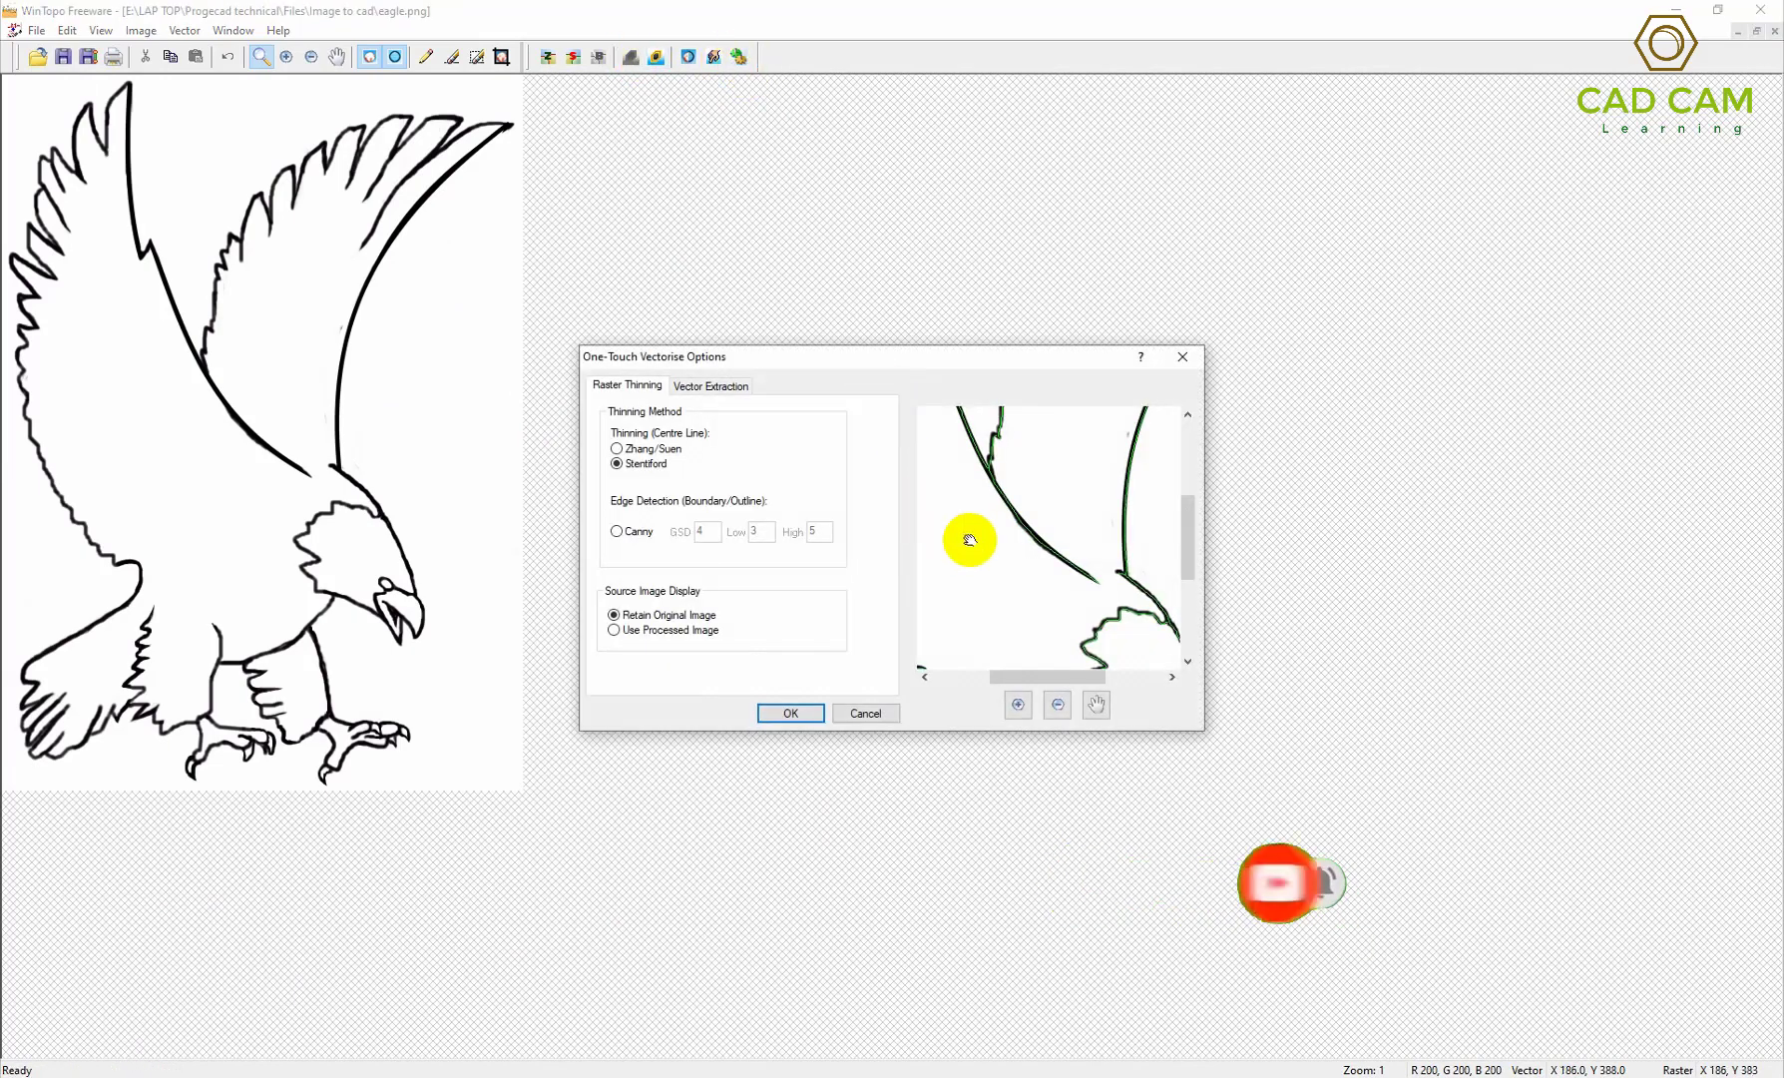
pyautogui.click(1060, 704)
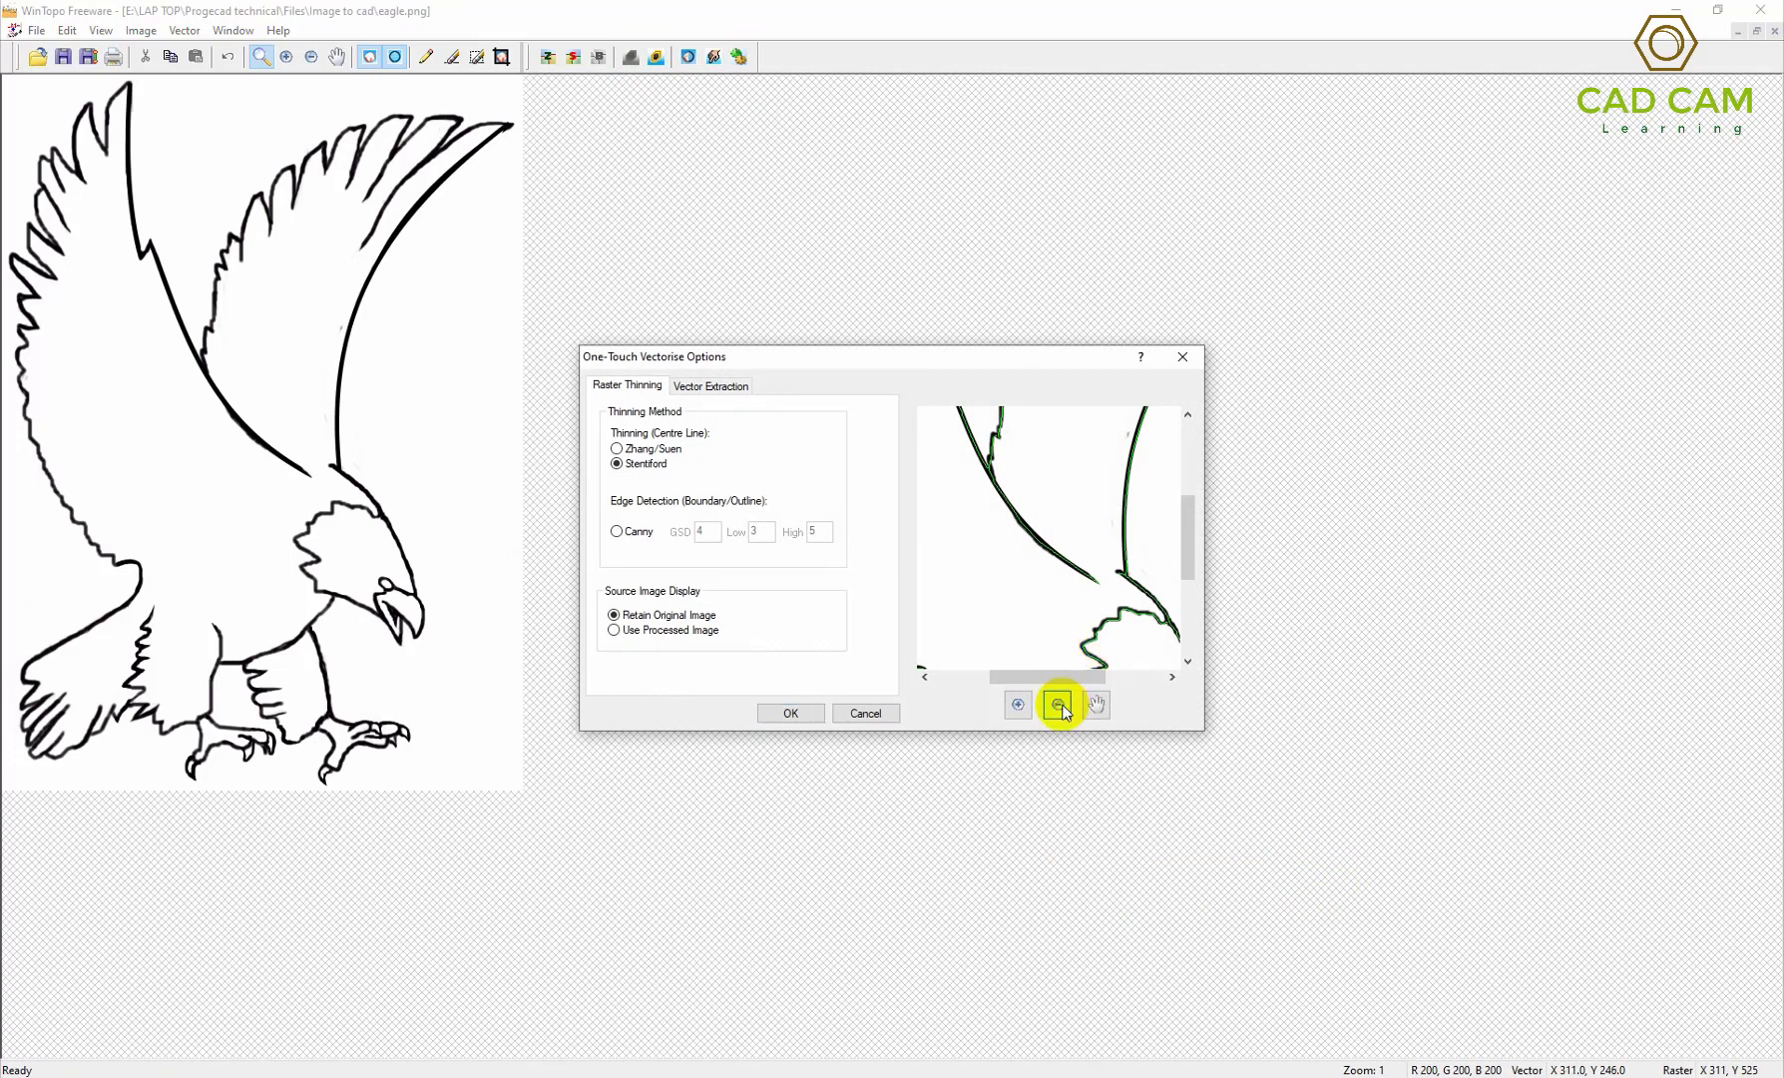
pyautogui.click(1019, 707)
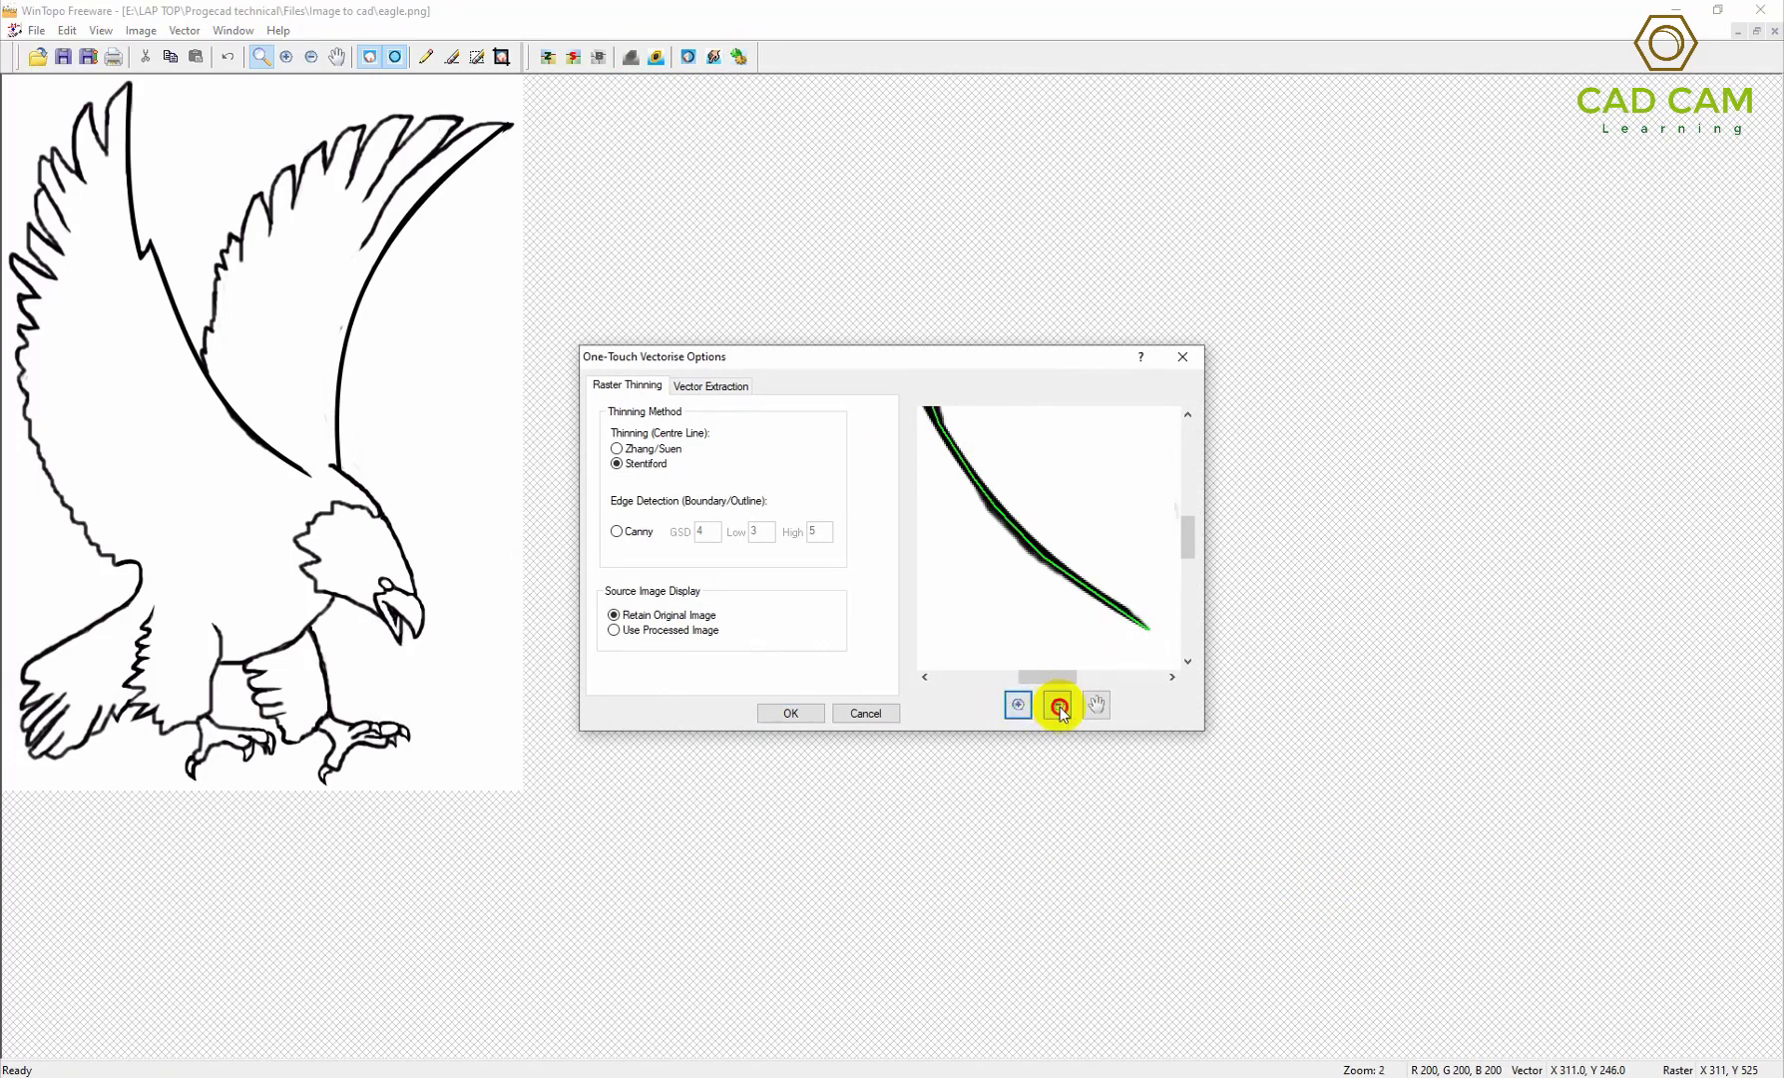
pyautogui.click(1060, 707)
pyautogui.moveTo(1052, 530)
pyautogui.mouseDown()
pyautogui.moveTo(1147, 550)
pyautogui.moveTo(1011, 495)
pyautogui.moveTo(1048, 438)
pyautogui.moveTo(988, 597)
pyautogui.moveTo(1043, 538)
pyautogui.moveTo(948, 559)
pyautogui.mouseUp()
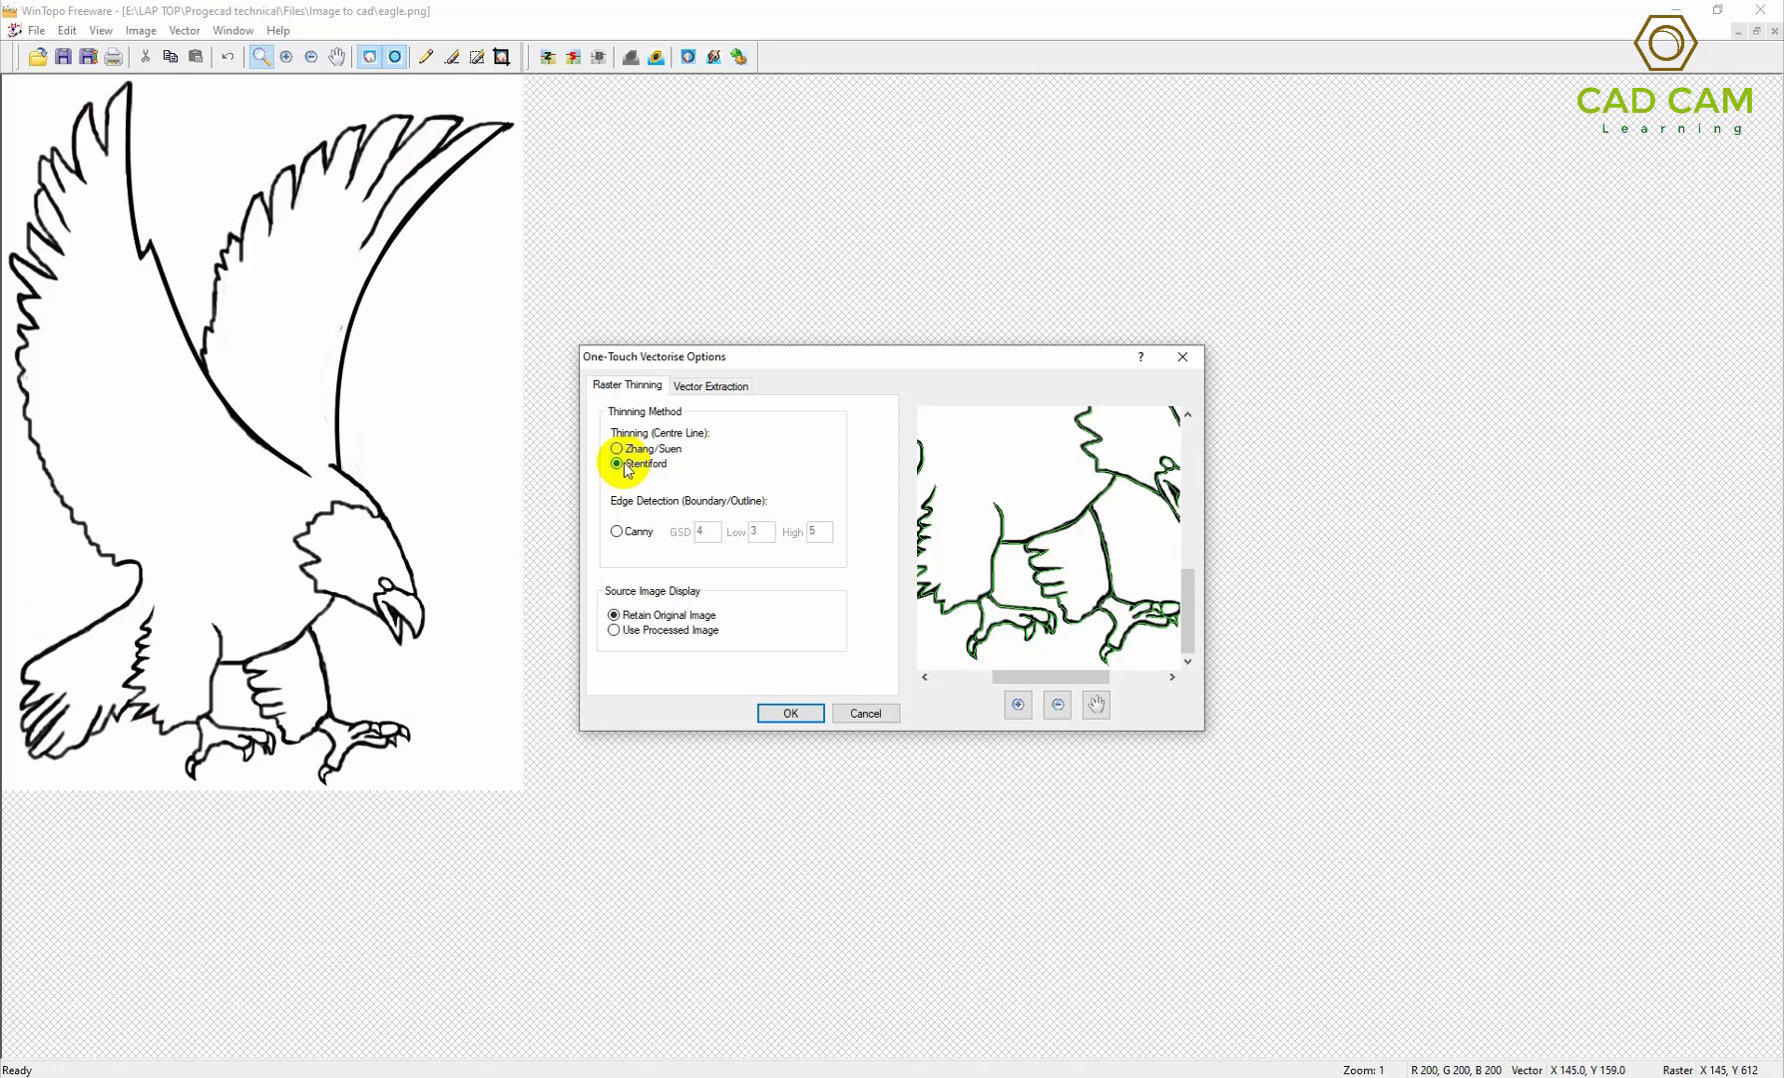
# Step: Try Zhang/Suen thinning, return to Stentiford, and view the Vector Extraction settings
pyautogui.click(617, 449)
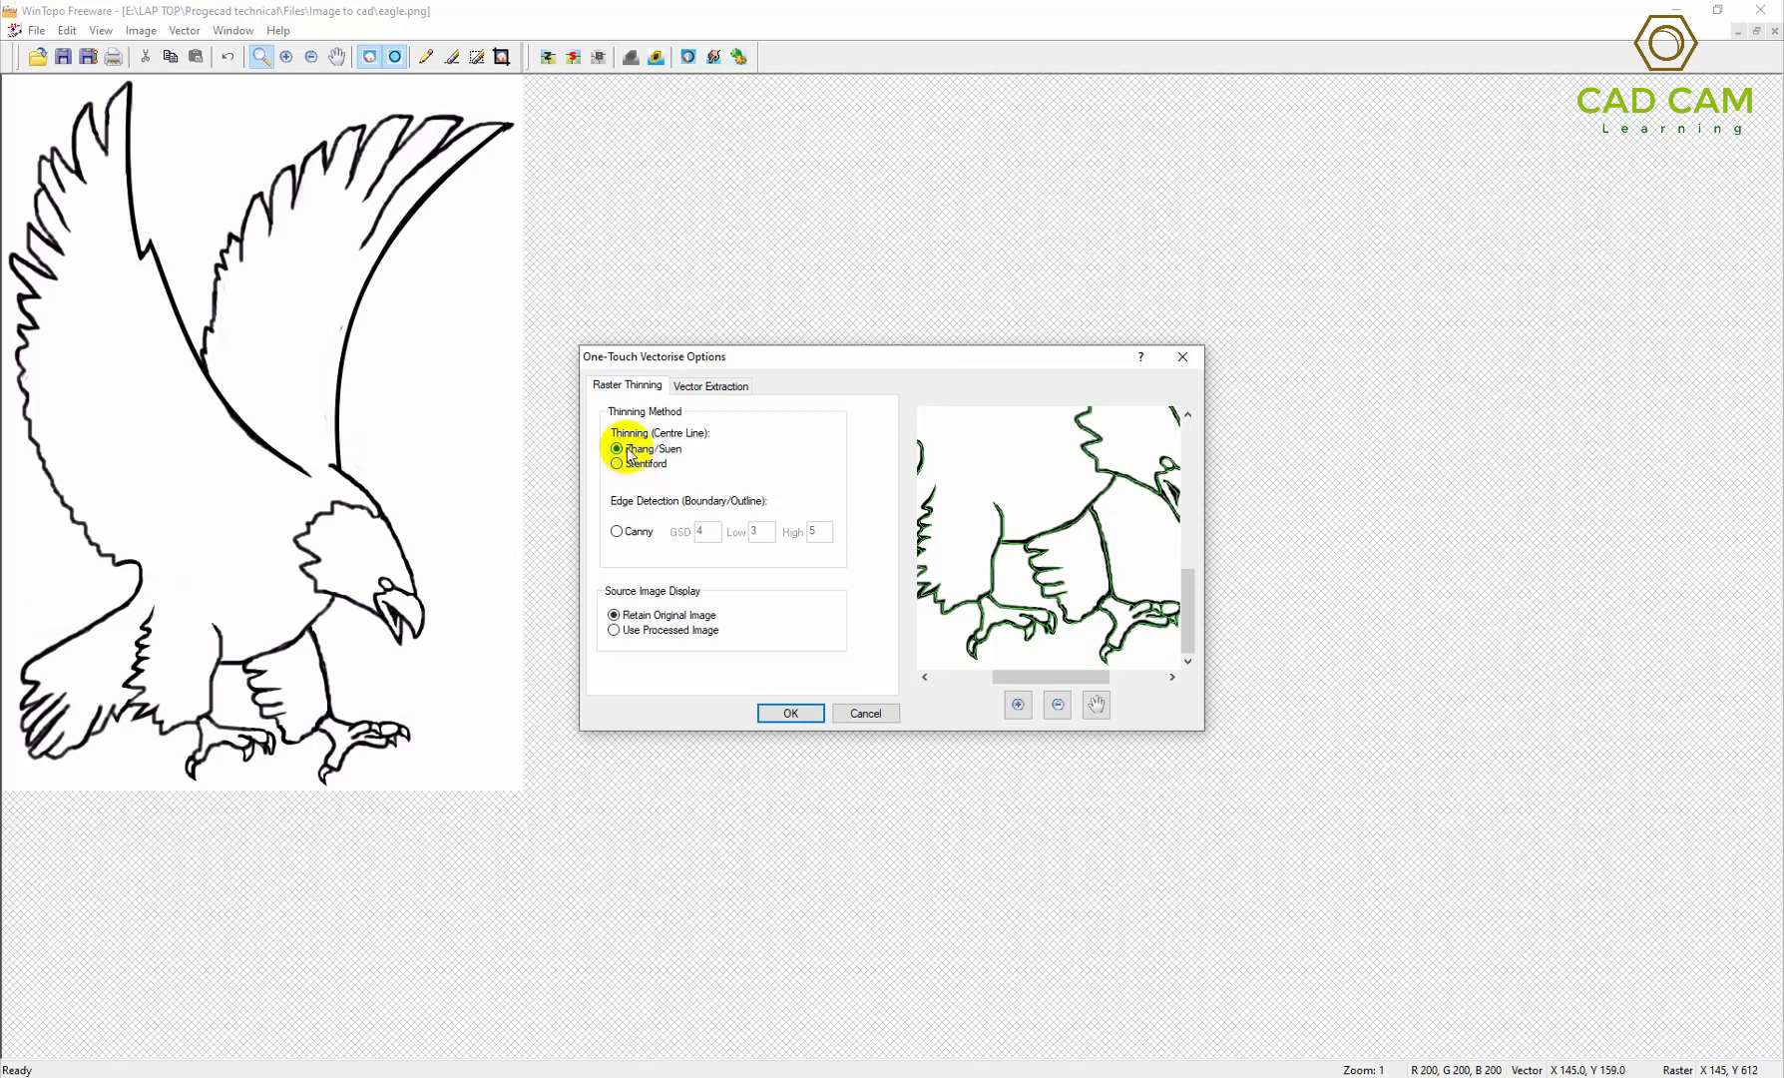
pyautogui.click(628, 463)
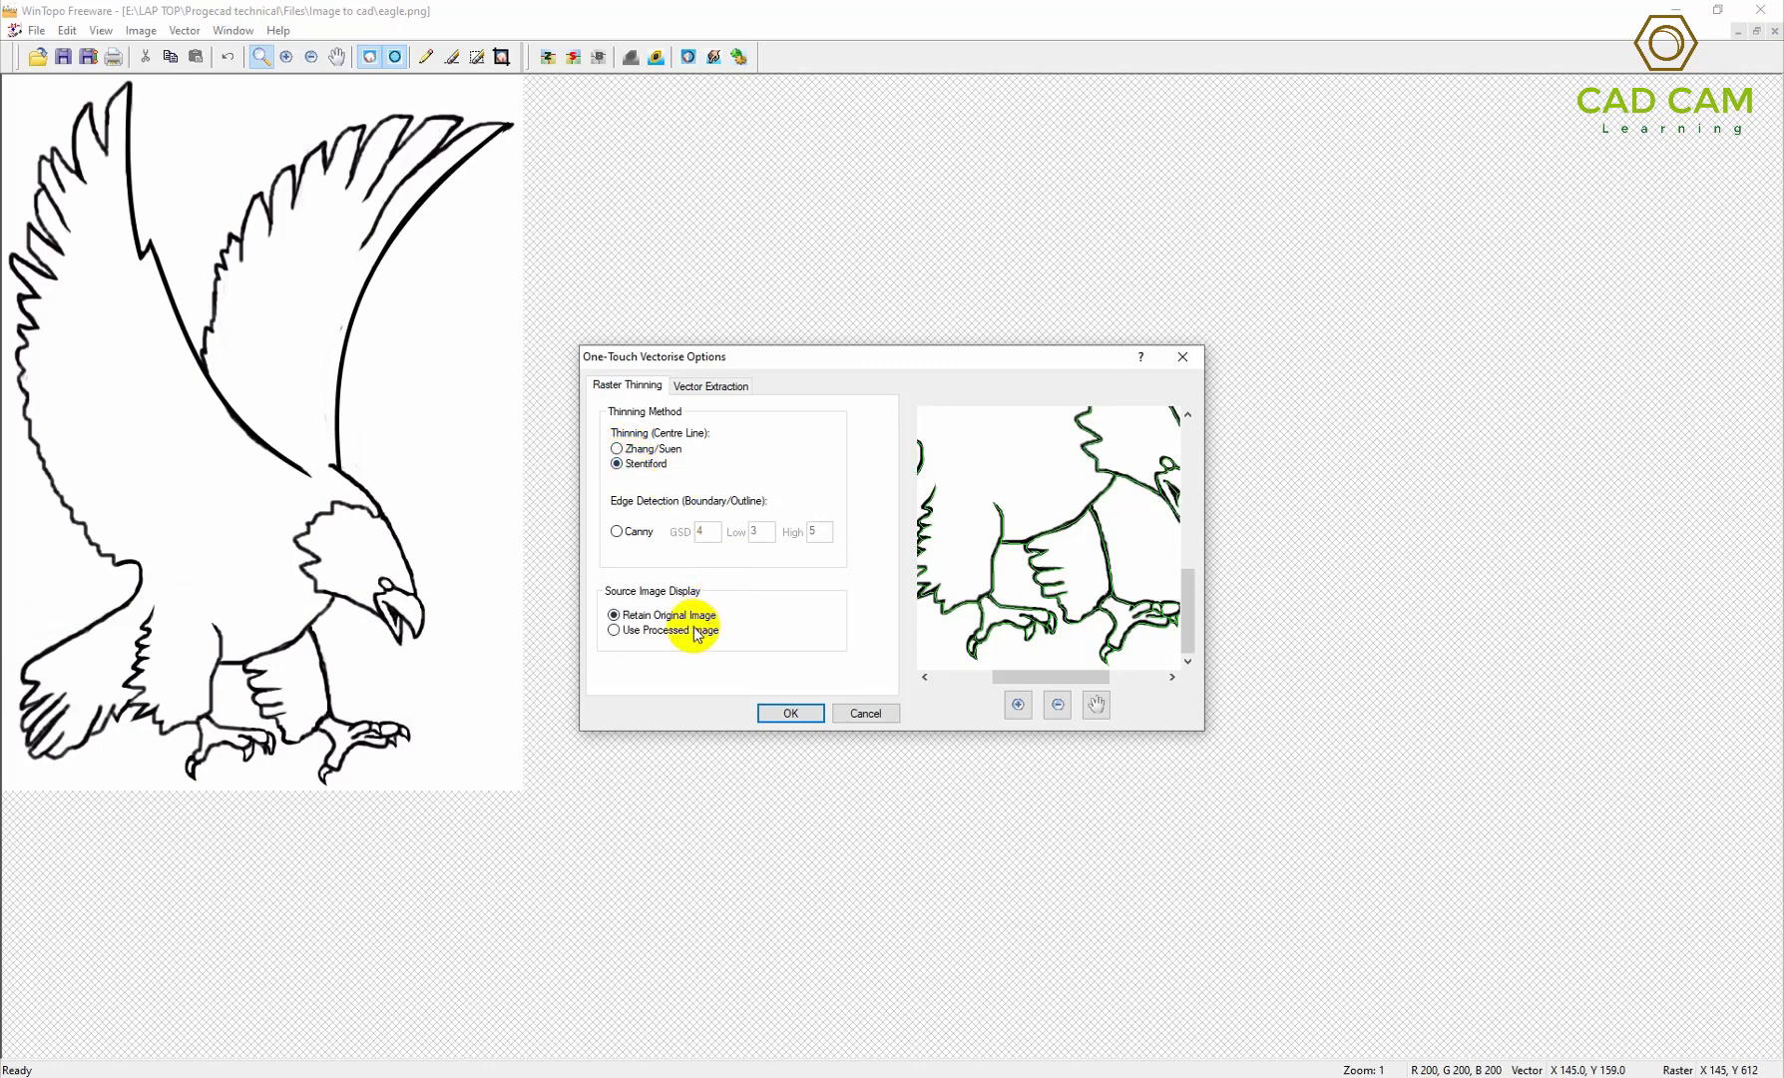
pyautogui.click(719, 384)
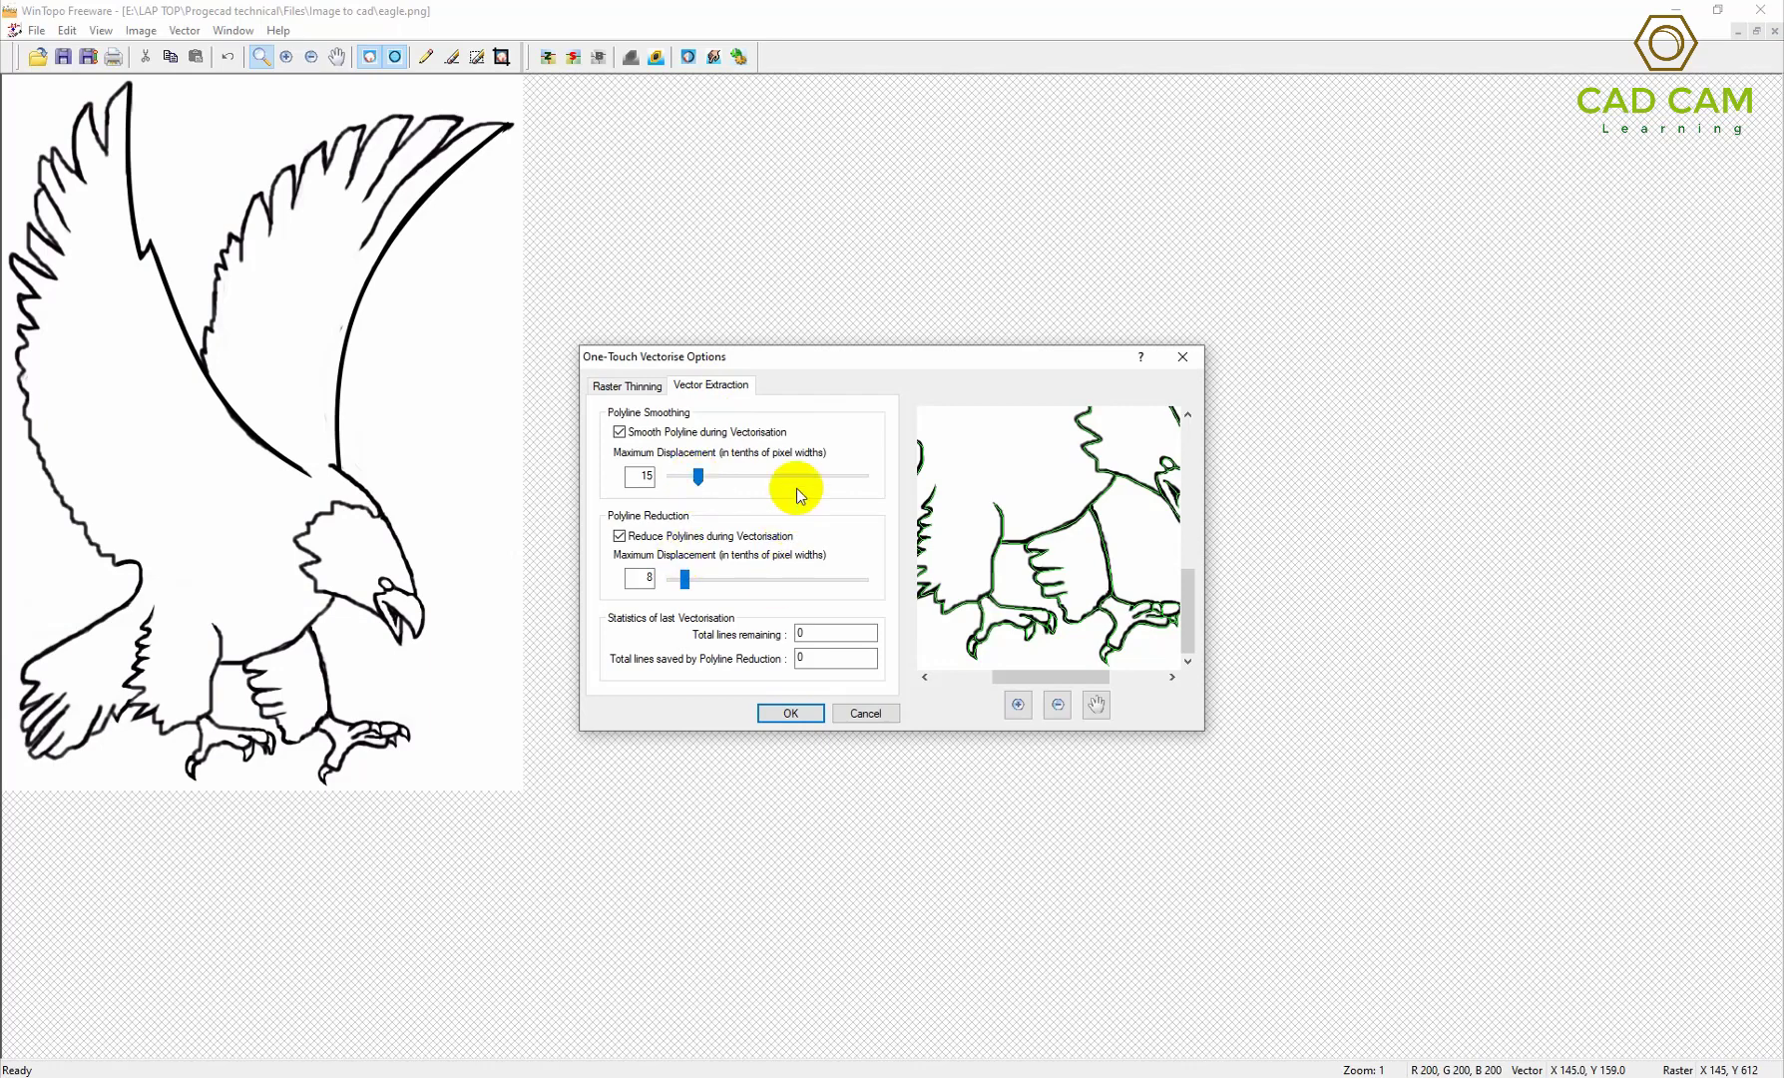
# Step: Raise polyline smoothing to 30, adjust polyline reduction, and apply the vectorise settings
pyautogui.moveTo(701, 479); pyautogui.dragTo(729, 476)
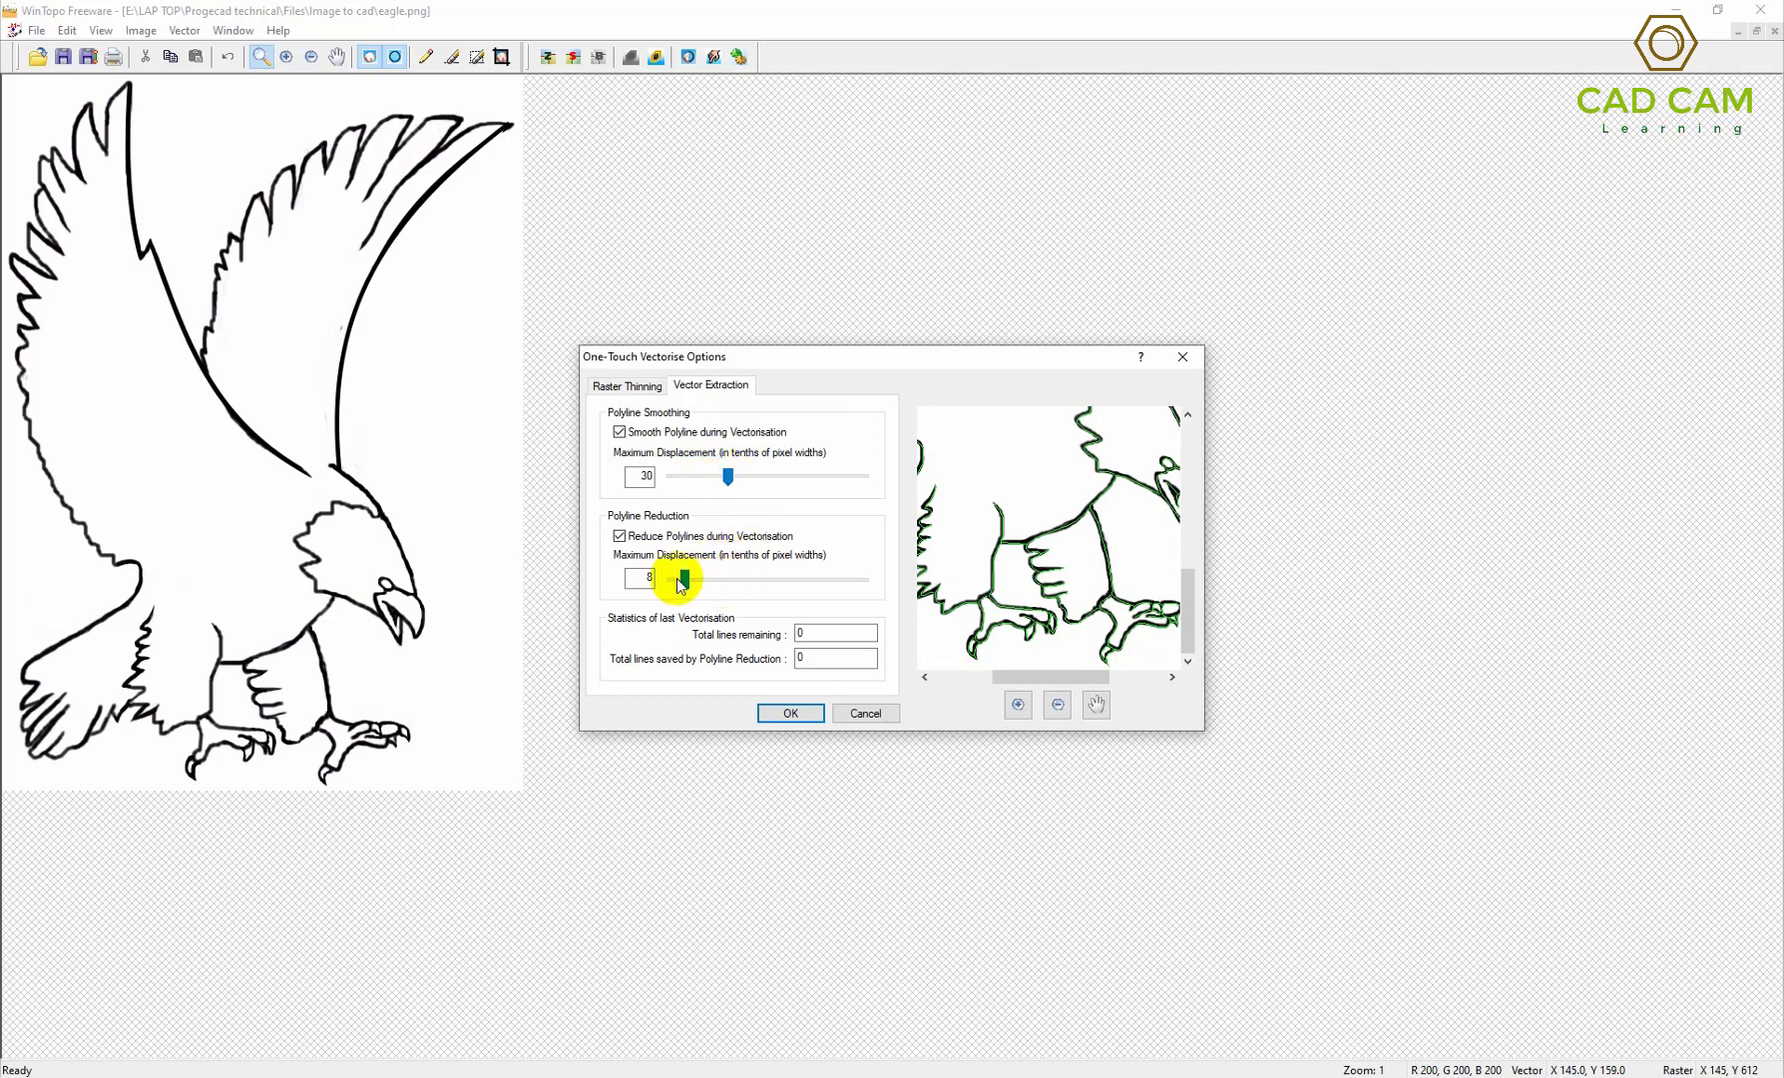
pyautogui.moveTo(681, 579)
pyautogui.mouseDown()
pyautogui.moveTo(820, 579)
pyautogui.moveTo(643, 581)
pyautogui.moveTo(686, 586)
pyautogui.mouseUp()
pyautogui.click(794, 713)
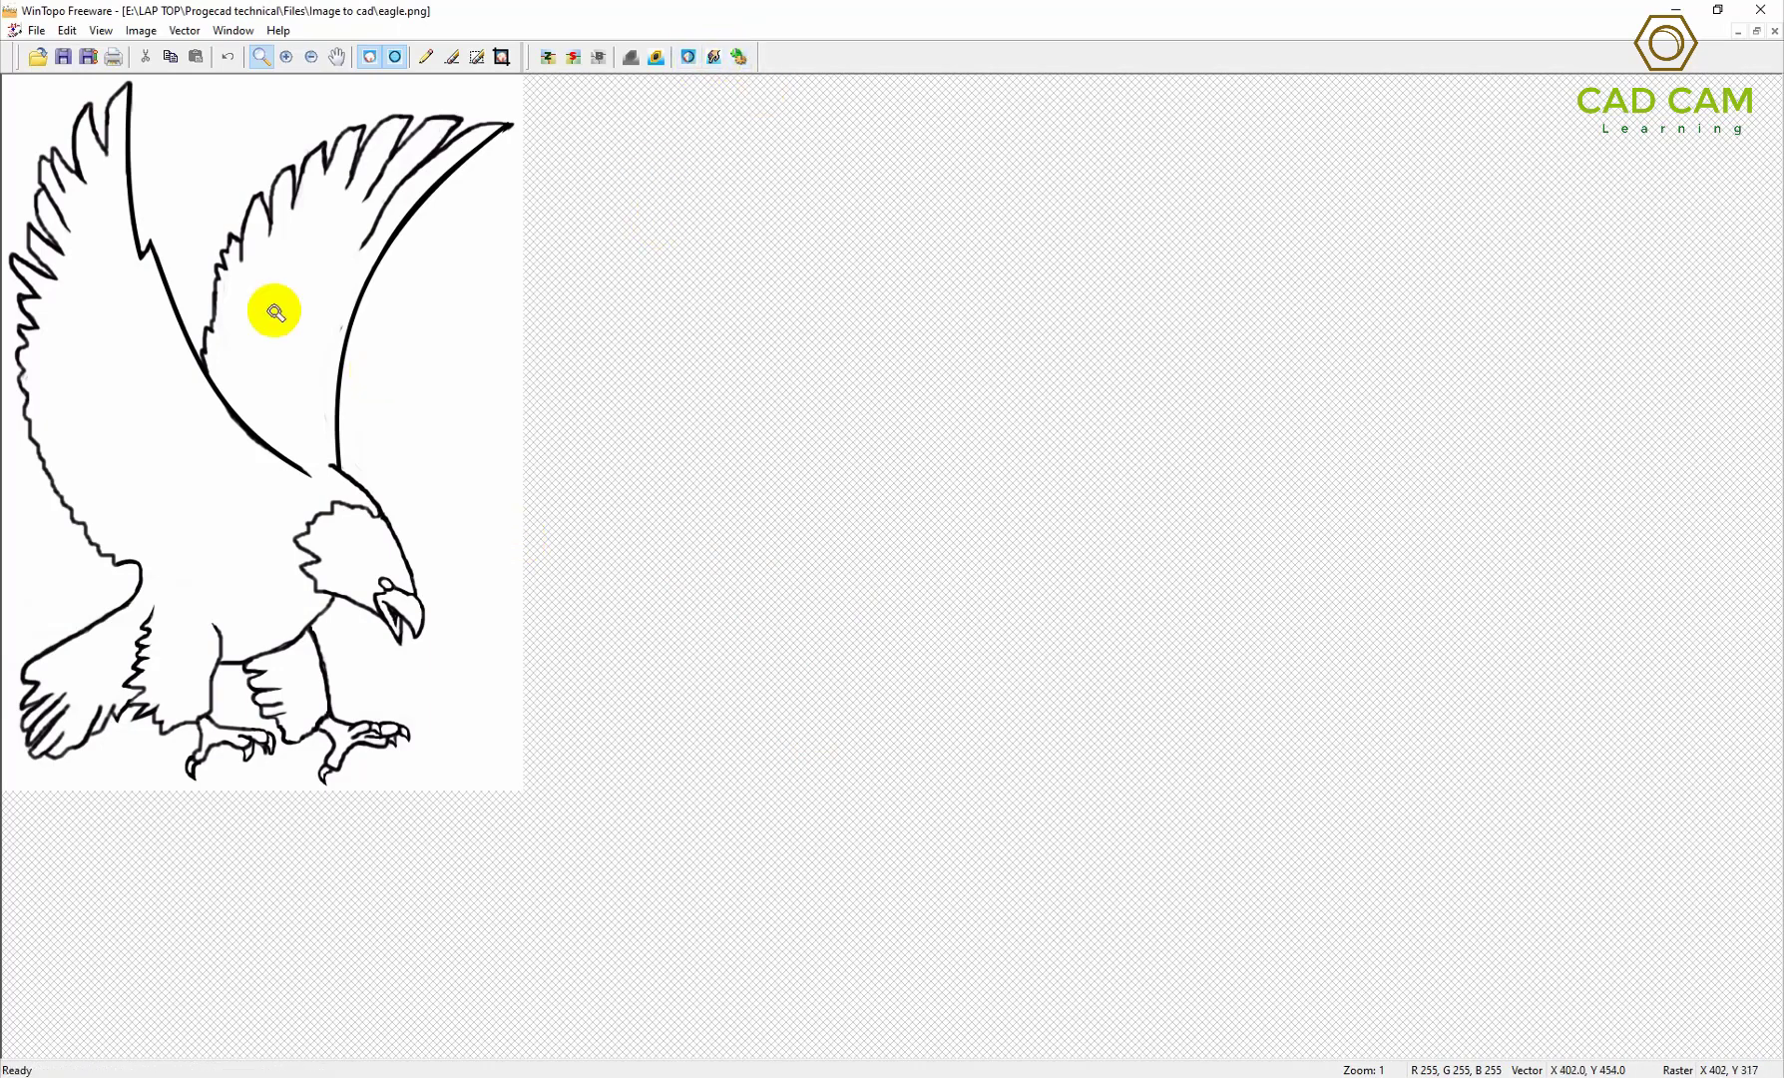
pyautogui.scroll(-2, 263, 303)
pyautogui.scroll(2, 561, 148)
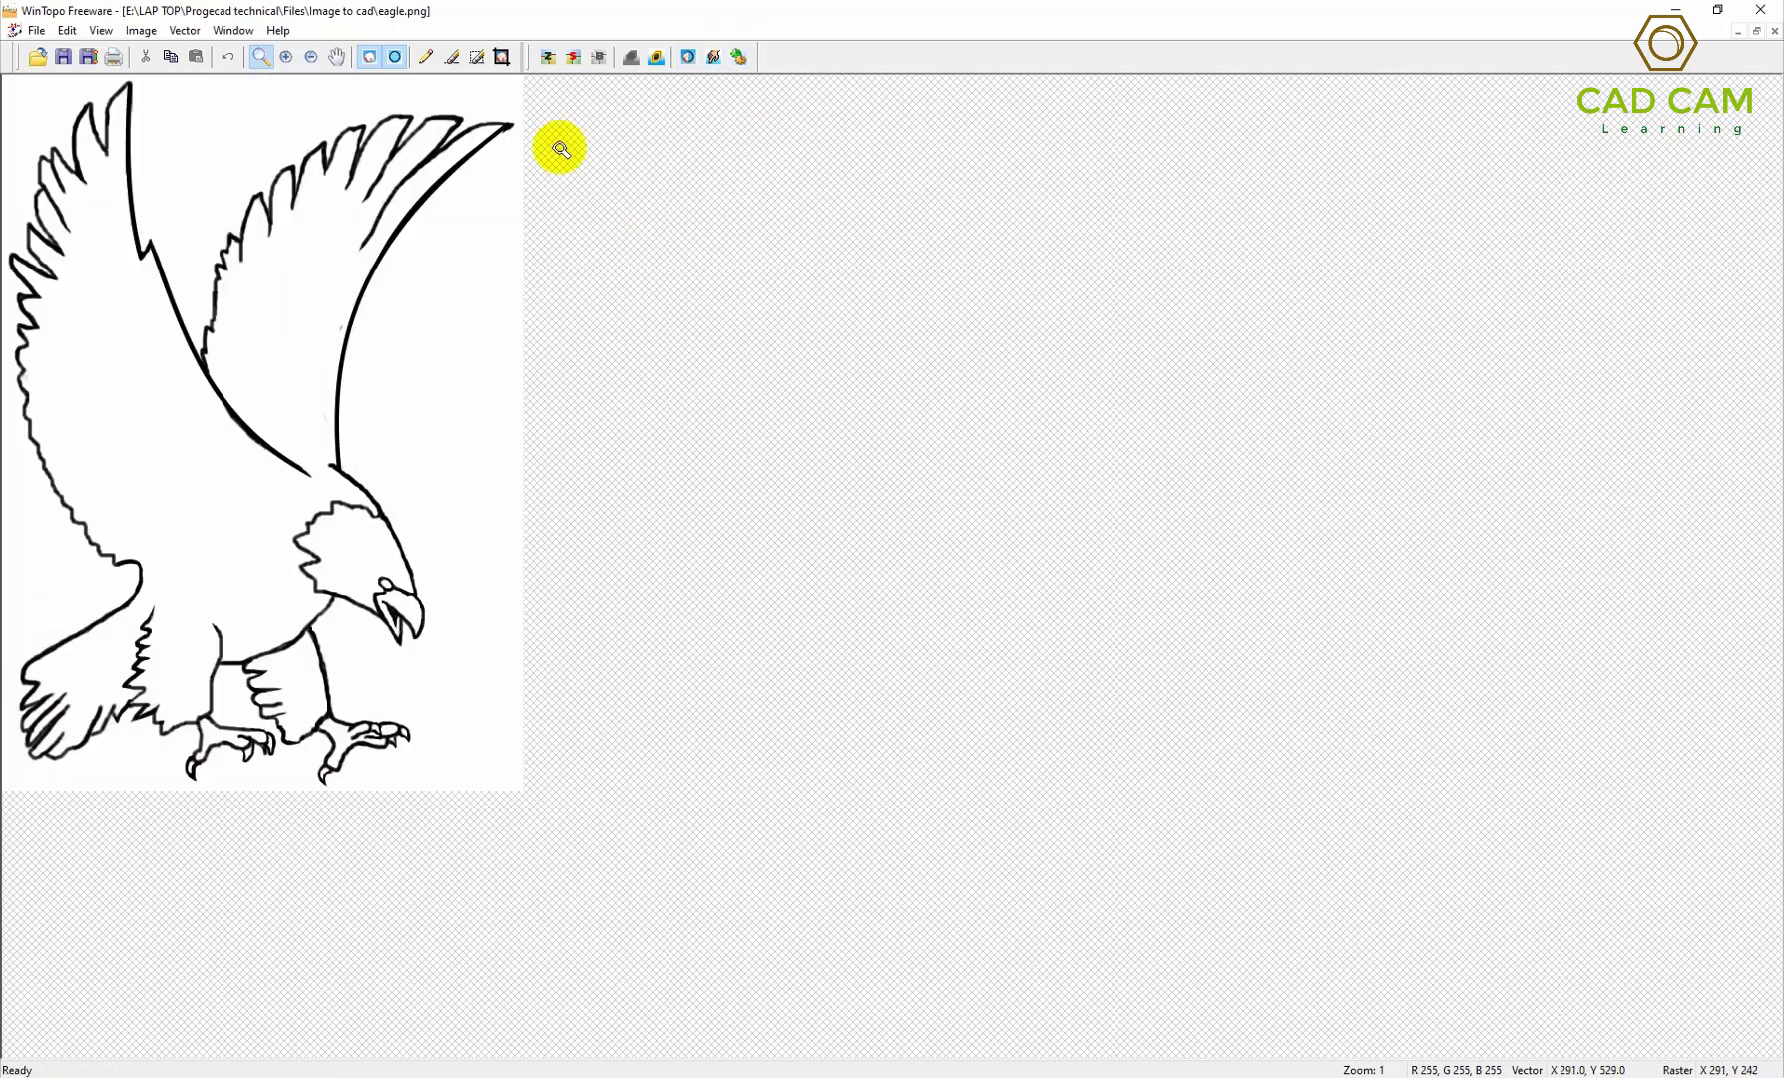
pyautogui.click(713, 58)
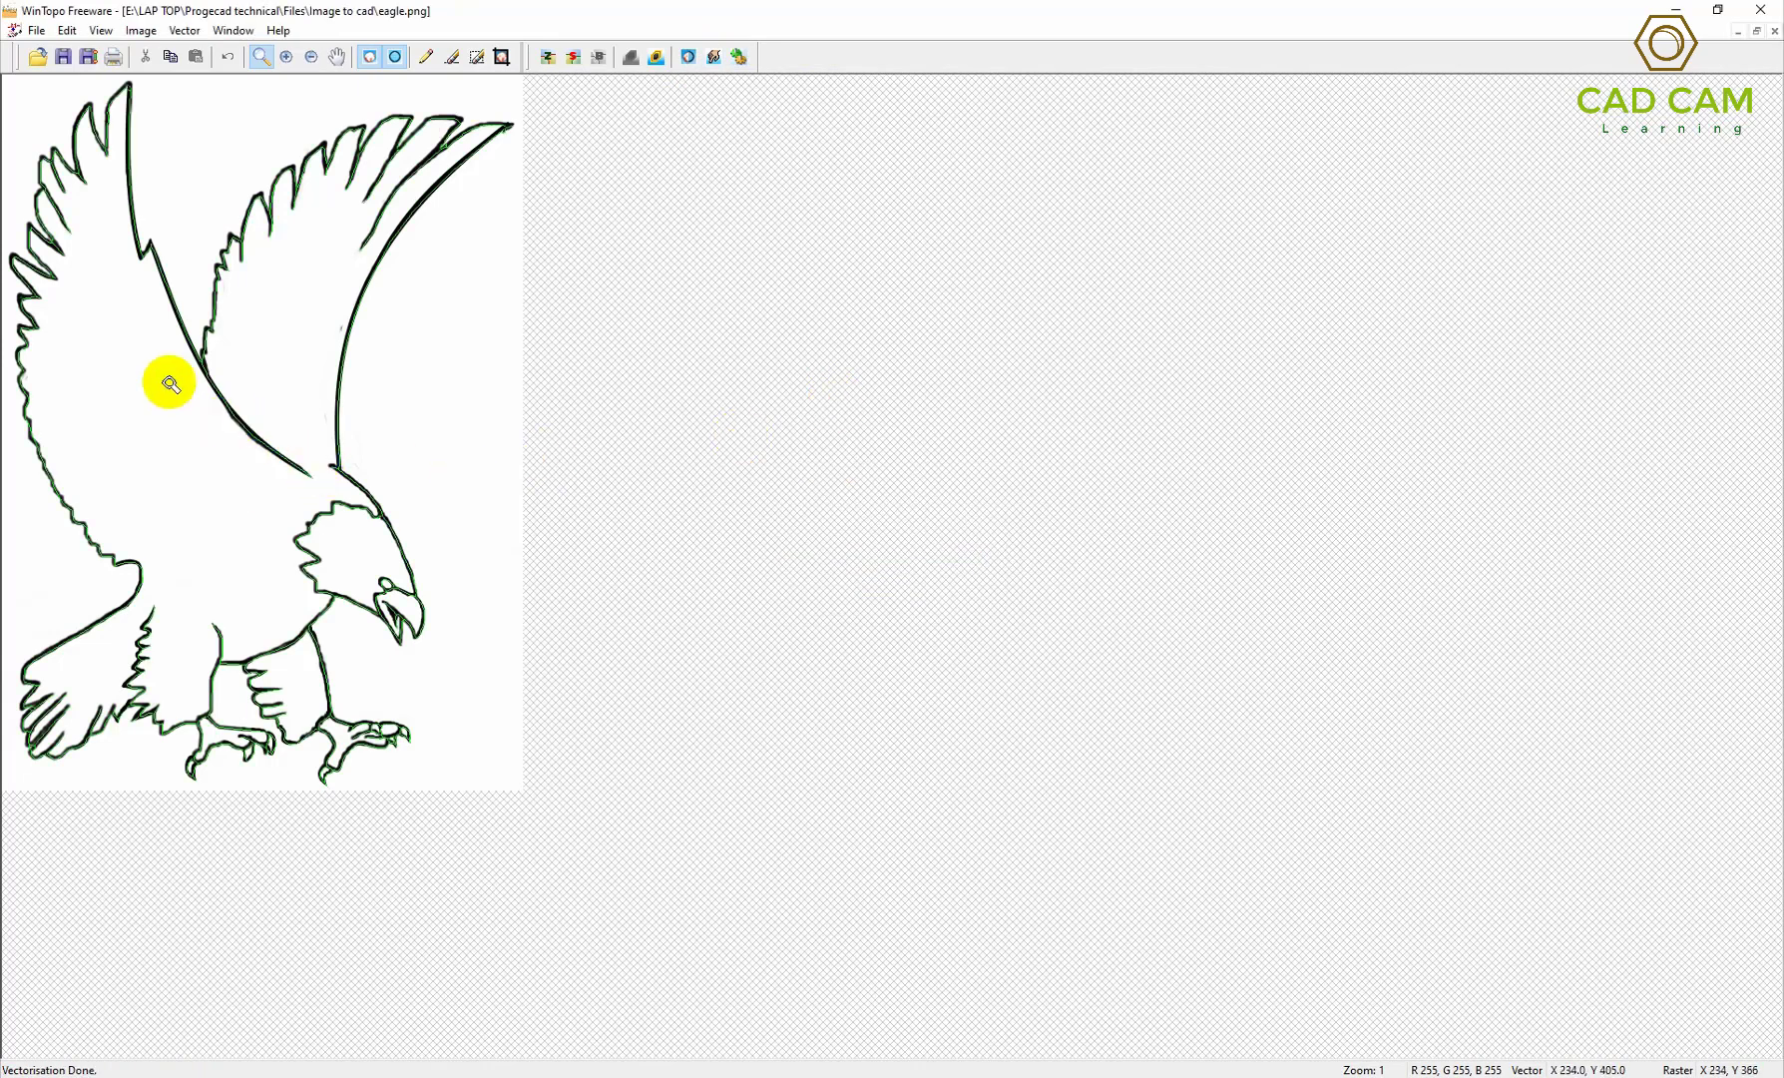
pyautogui.click(394, 518)
pyautogui.click(599, 619)
pyautogui.rightClick(892, 671)
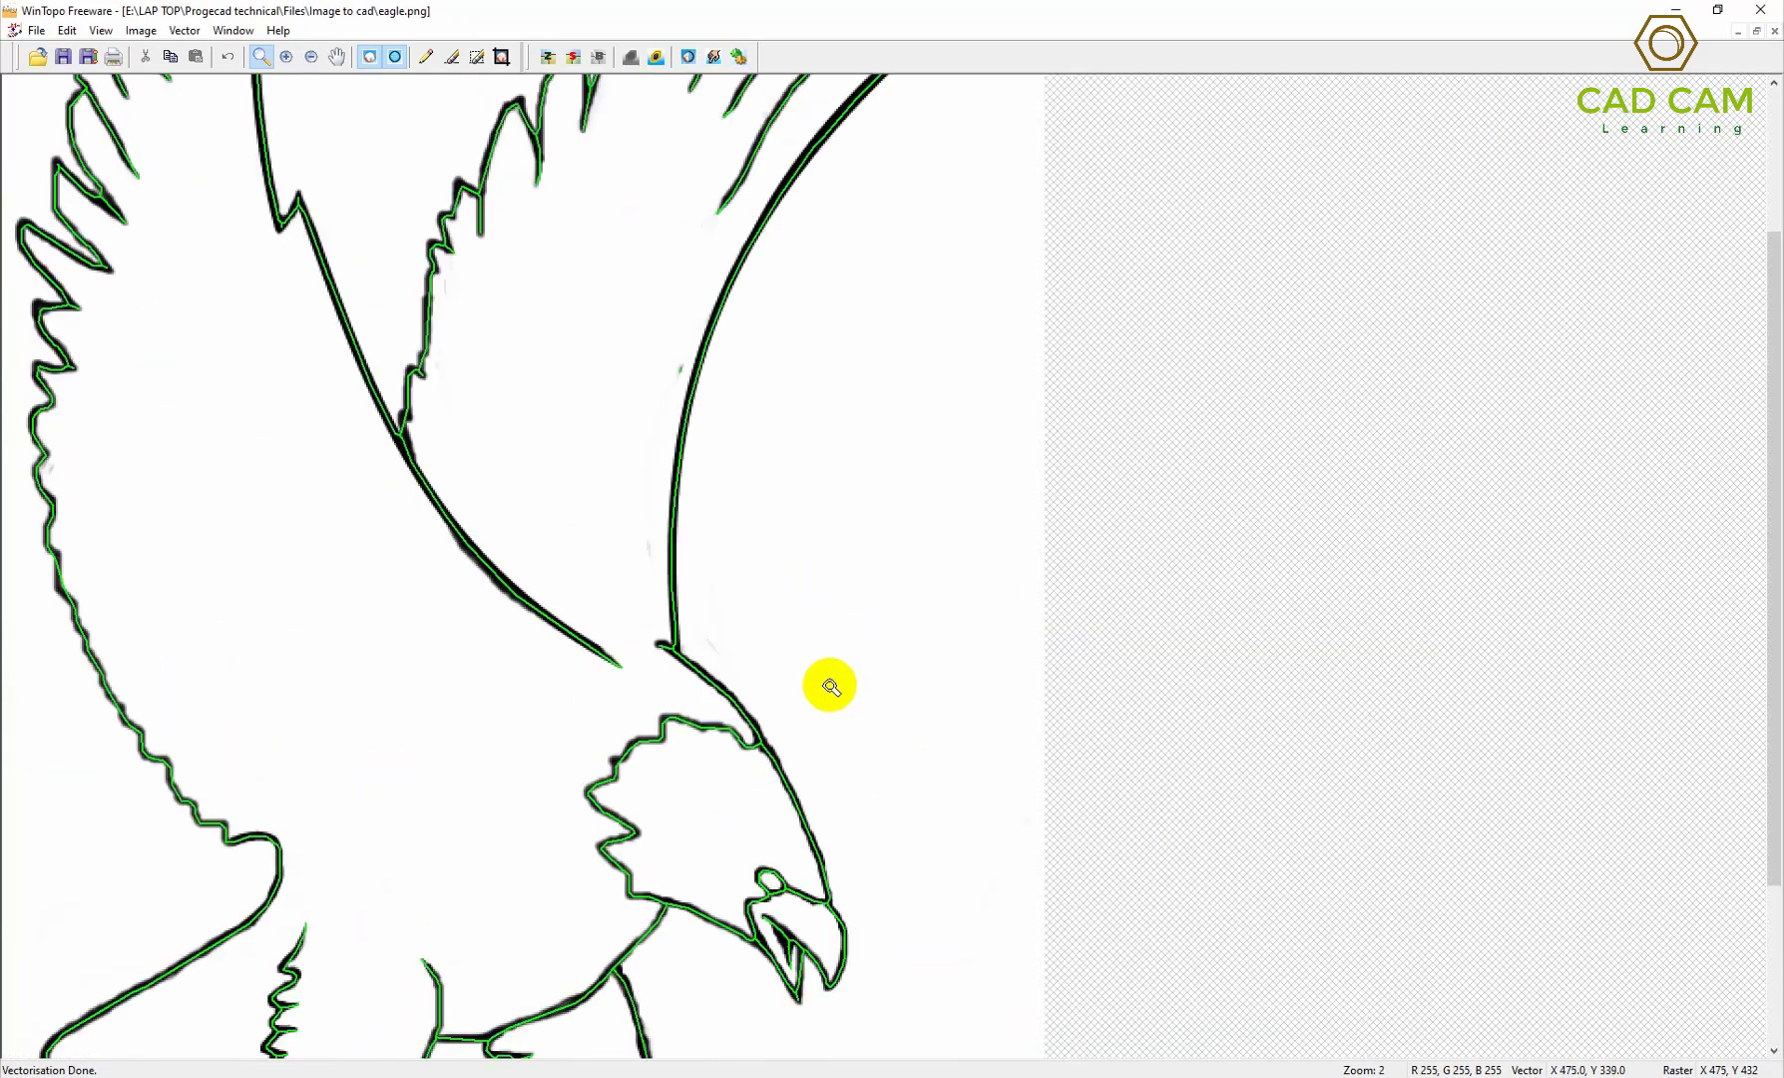
pyautogui.click(668, 759)
pyautogui.click(704, 631)
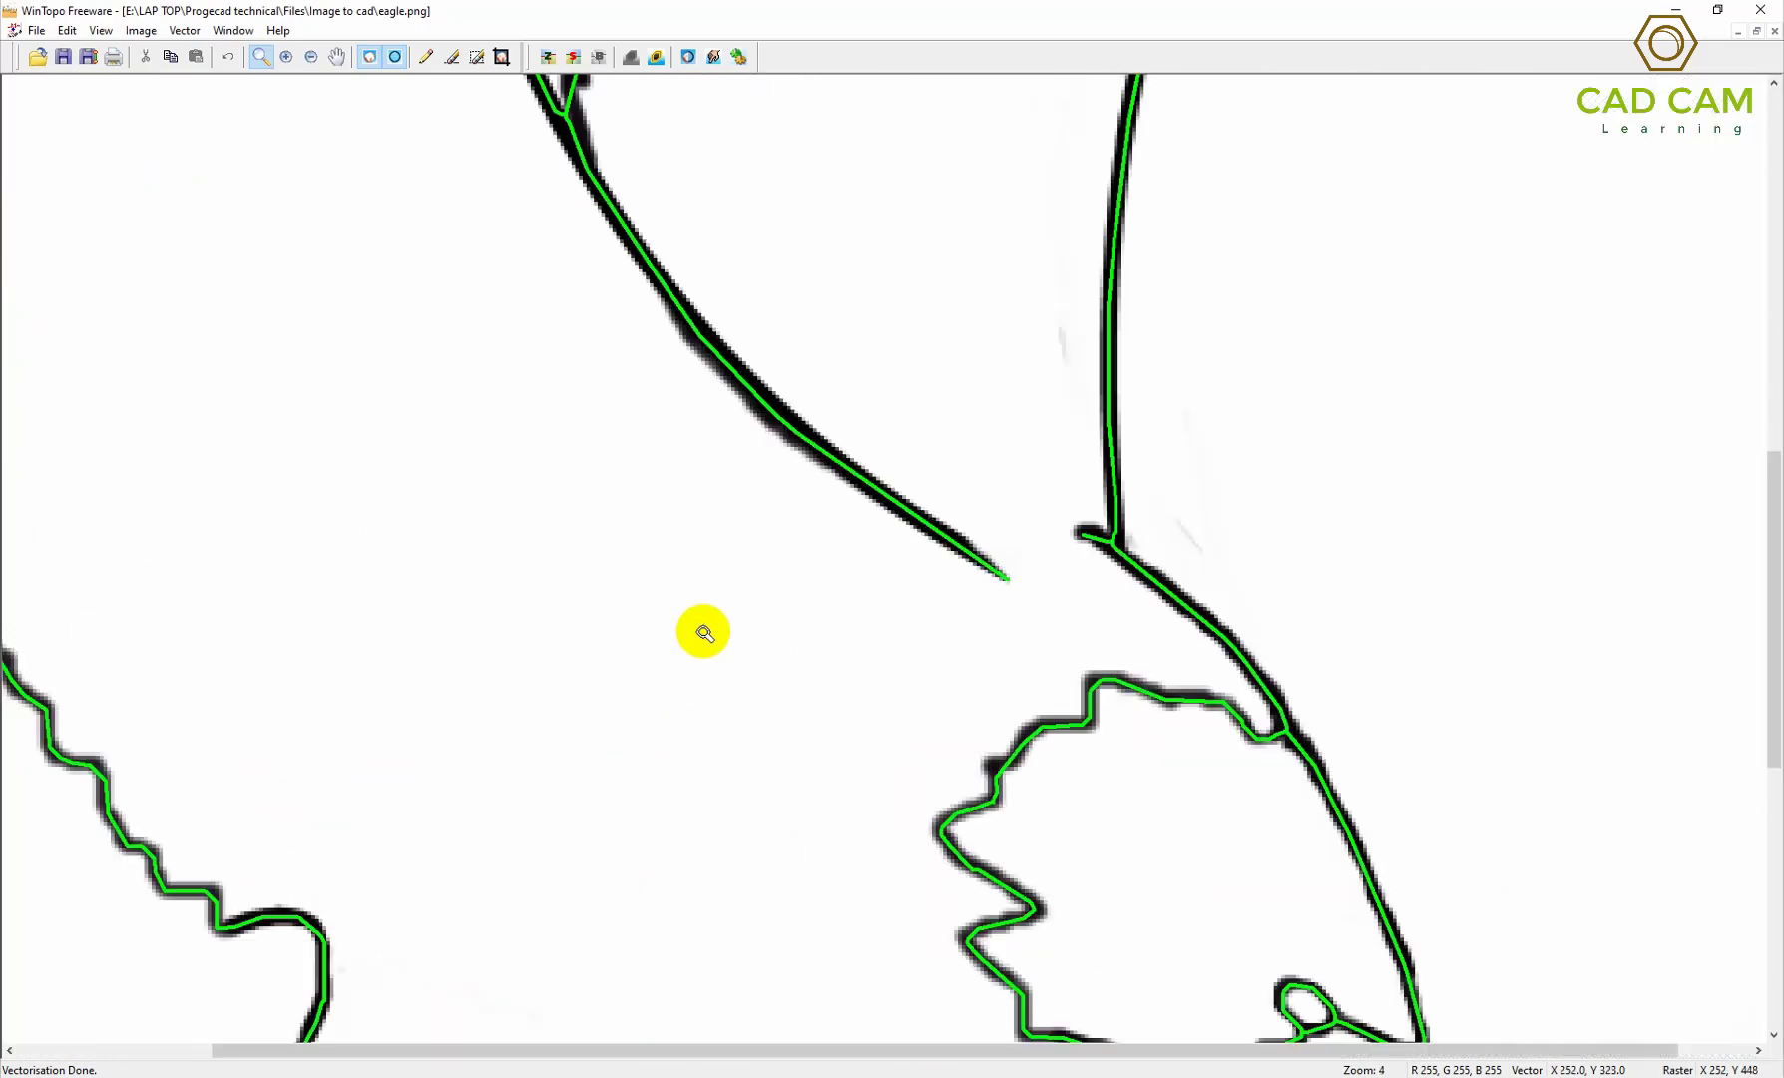
pyautogui.rightClick(704, 631)
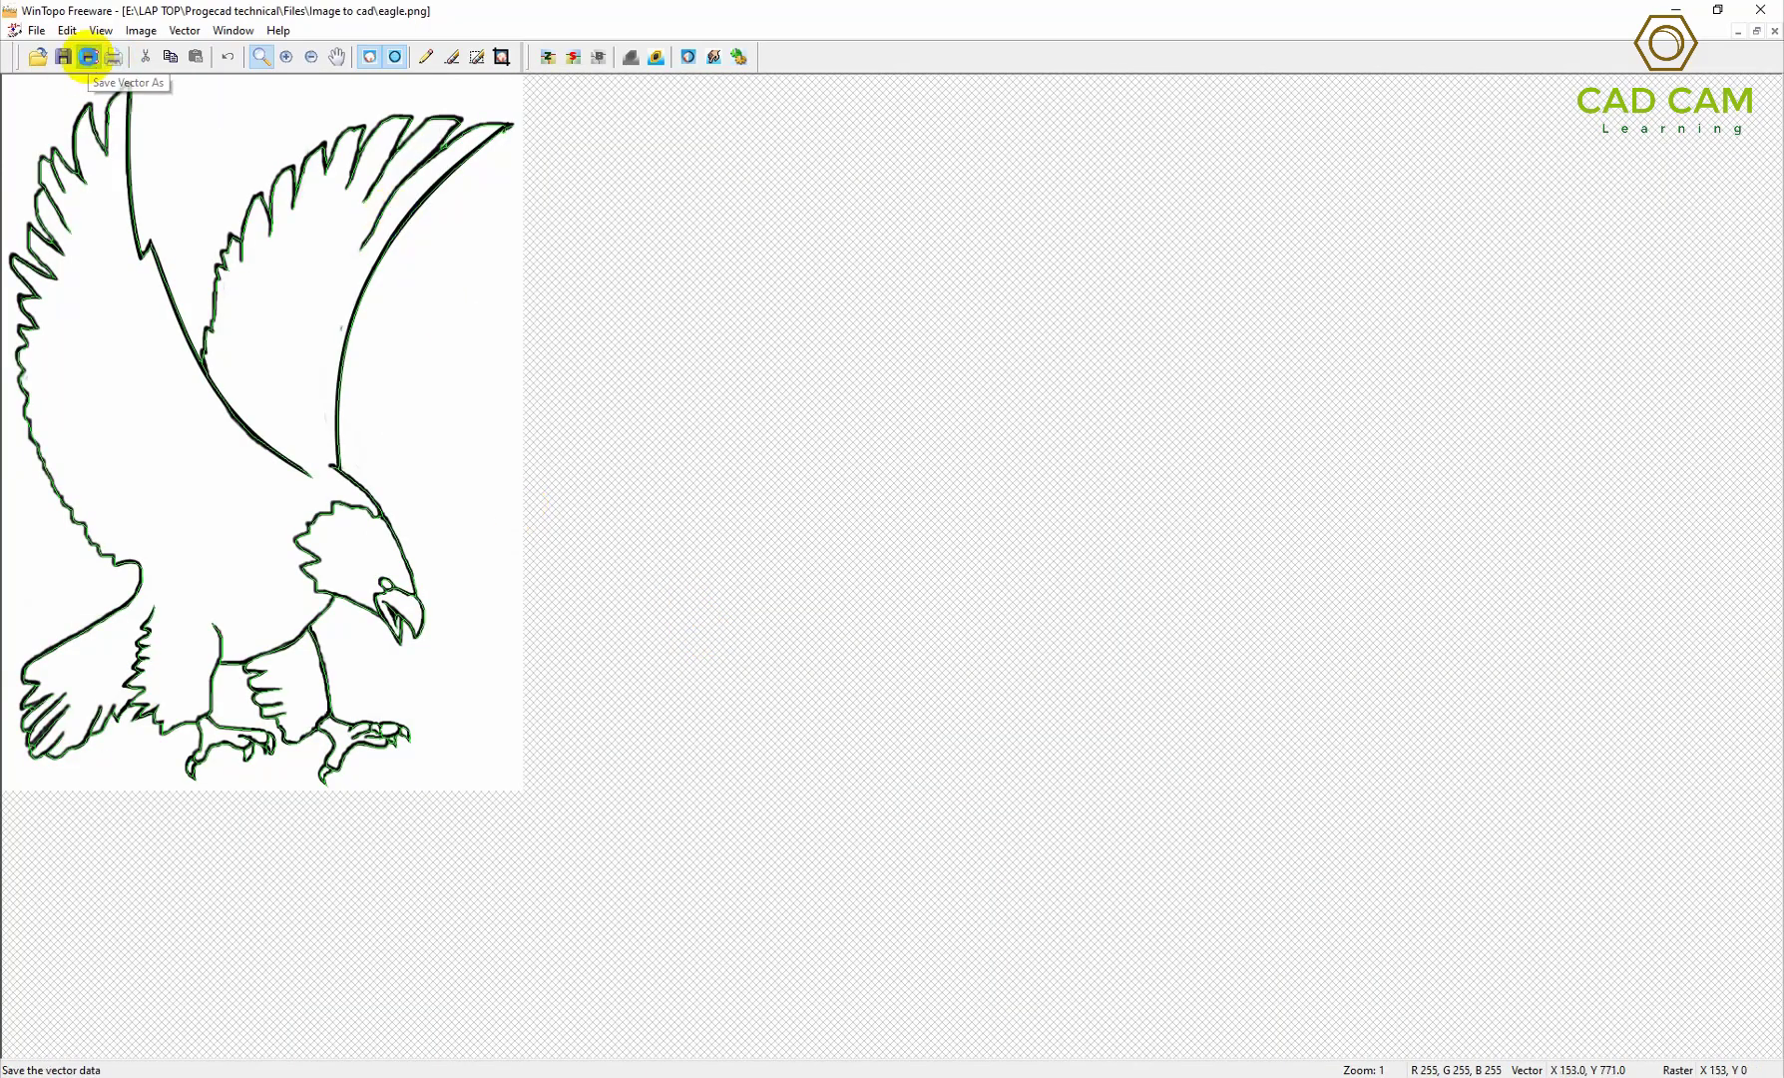
# Step: Save the traced vectors as eagle in AutoCAD DXF (*.dxf) format in Image to cad
pyautogui.click(88, 57)
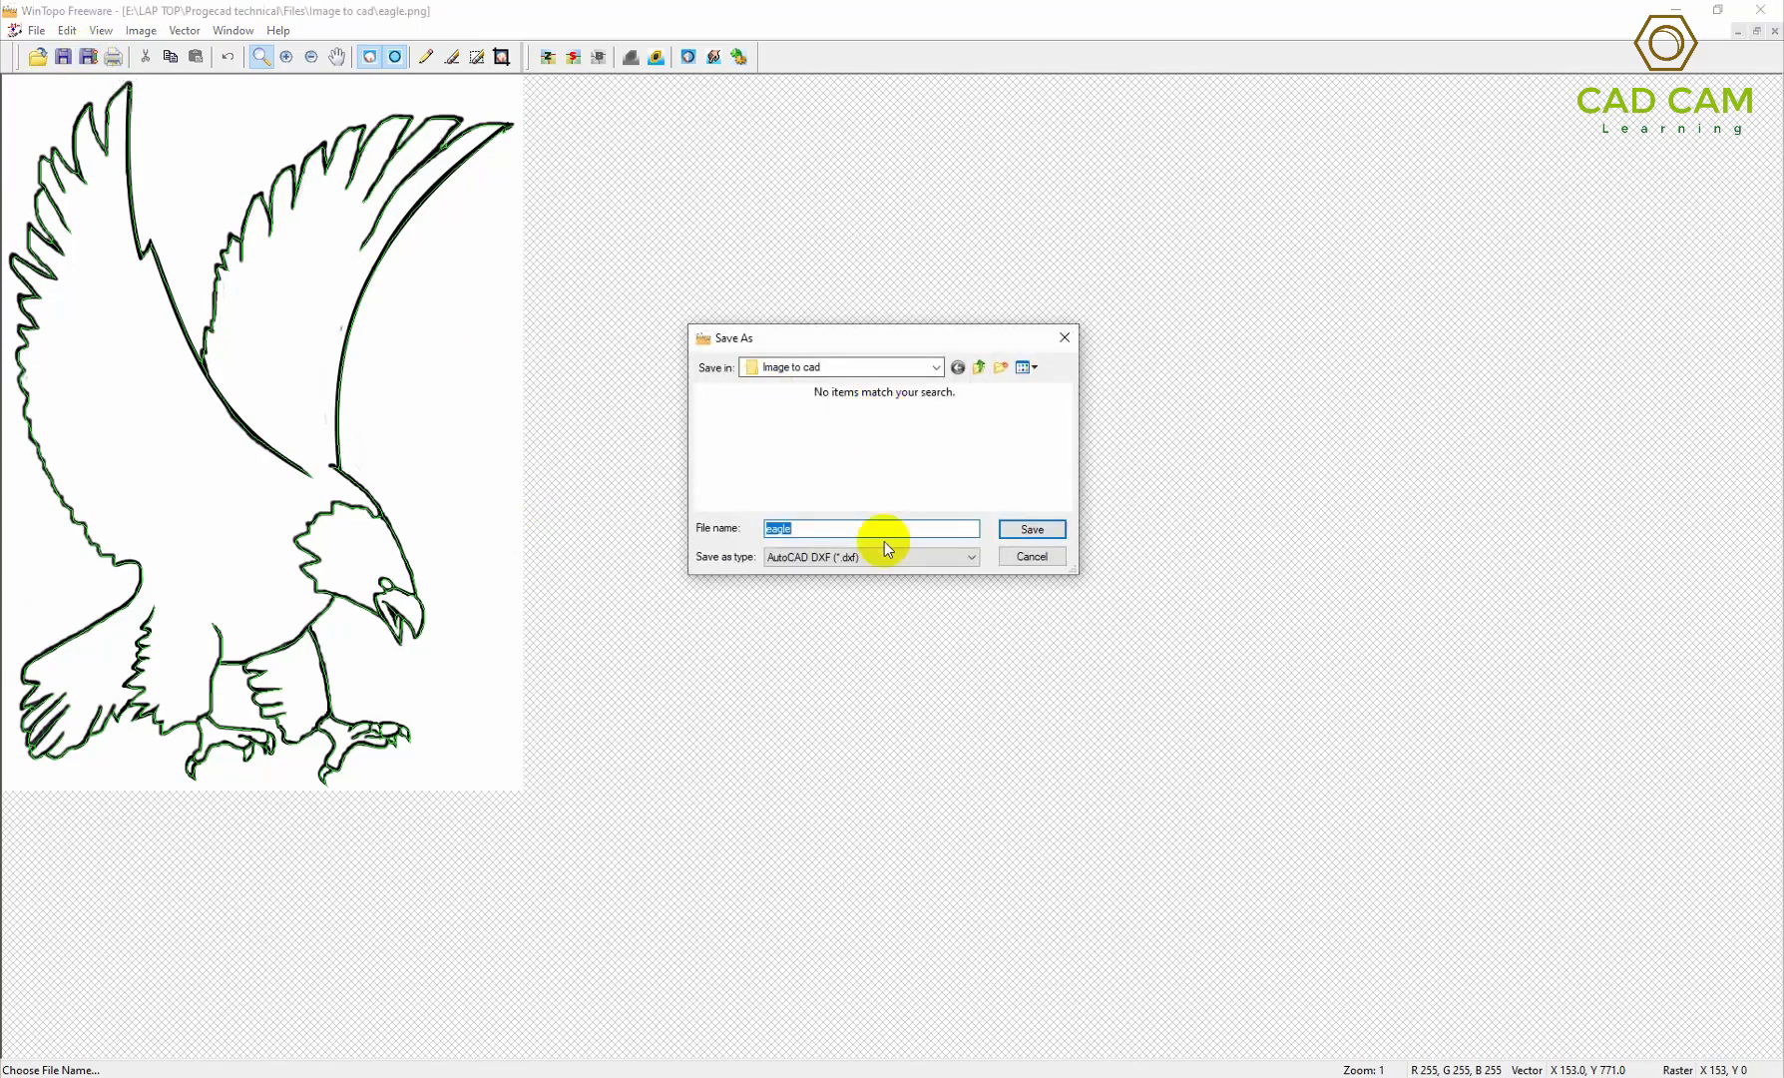
pyautogui.click(946, 558)
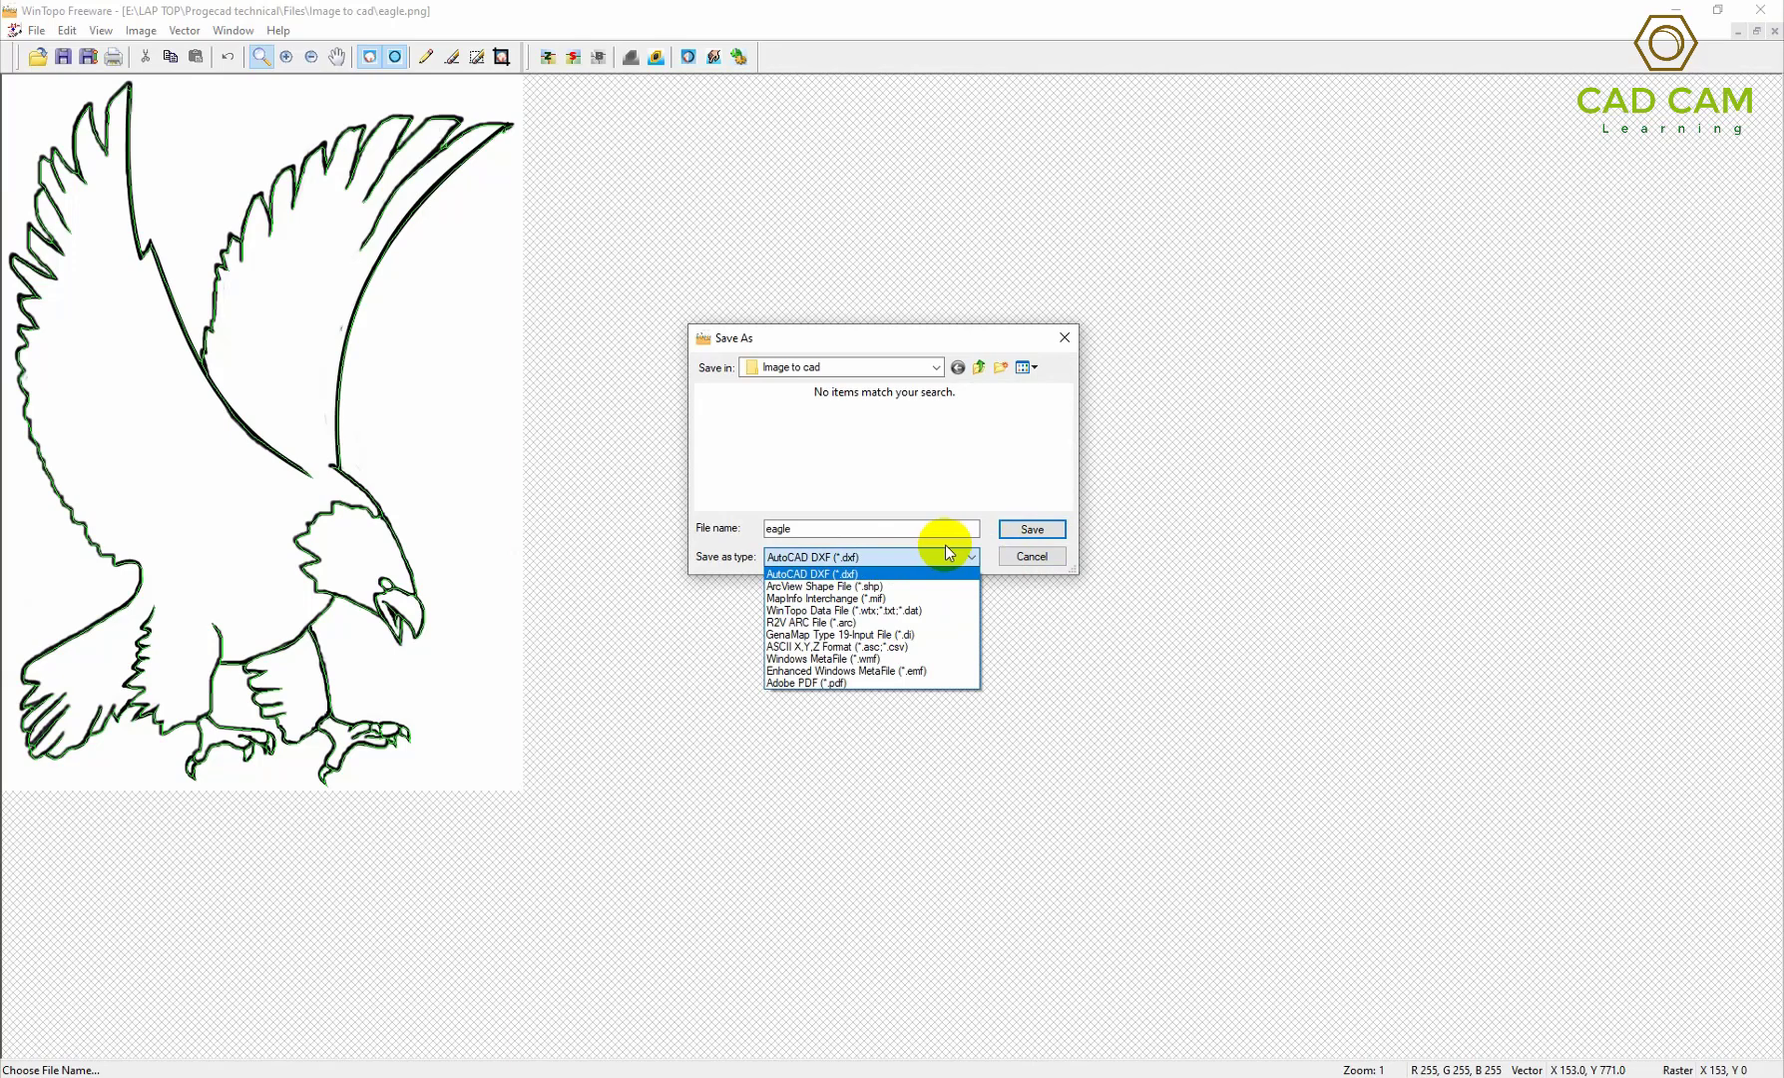
pyautogui.click(946, 545)
pyautogui.click(1038, 531)
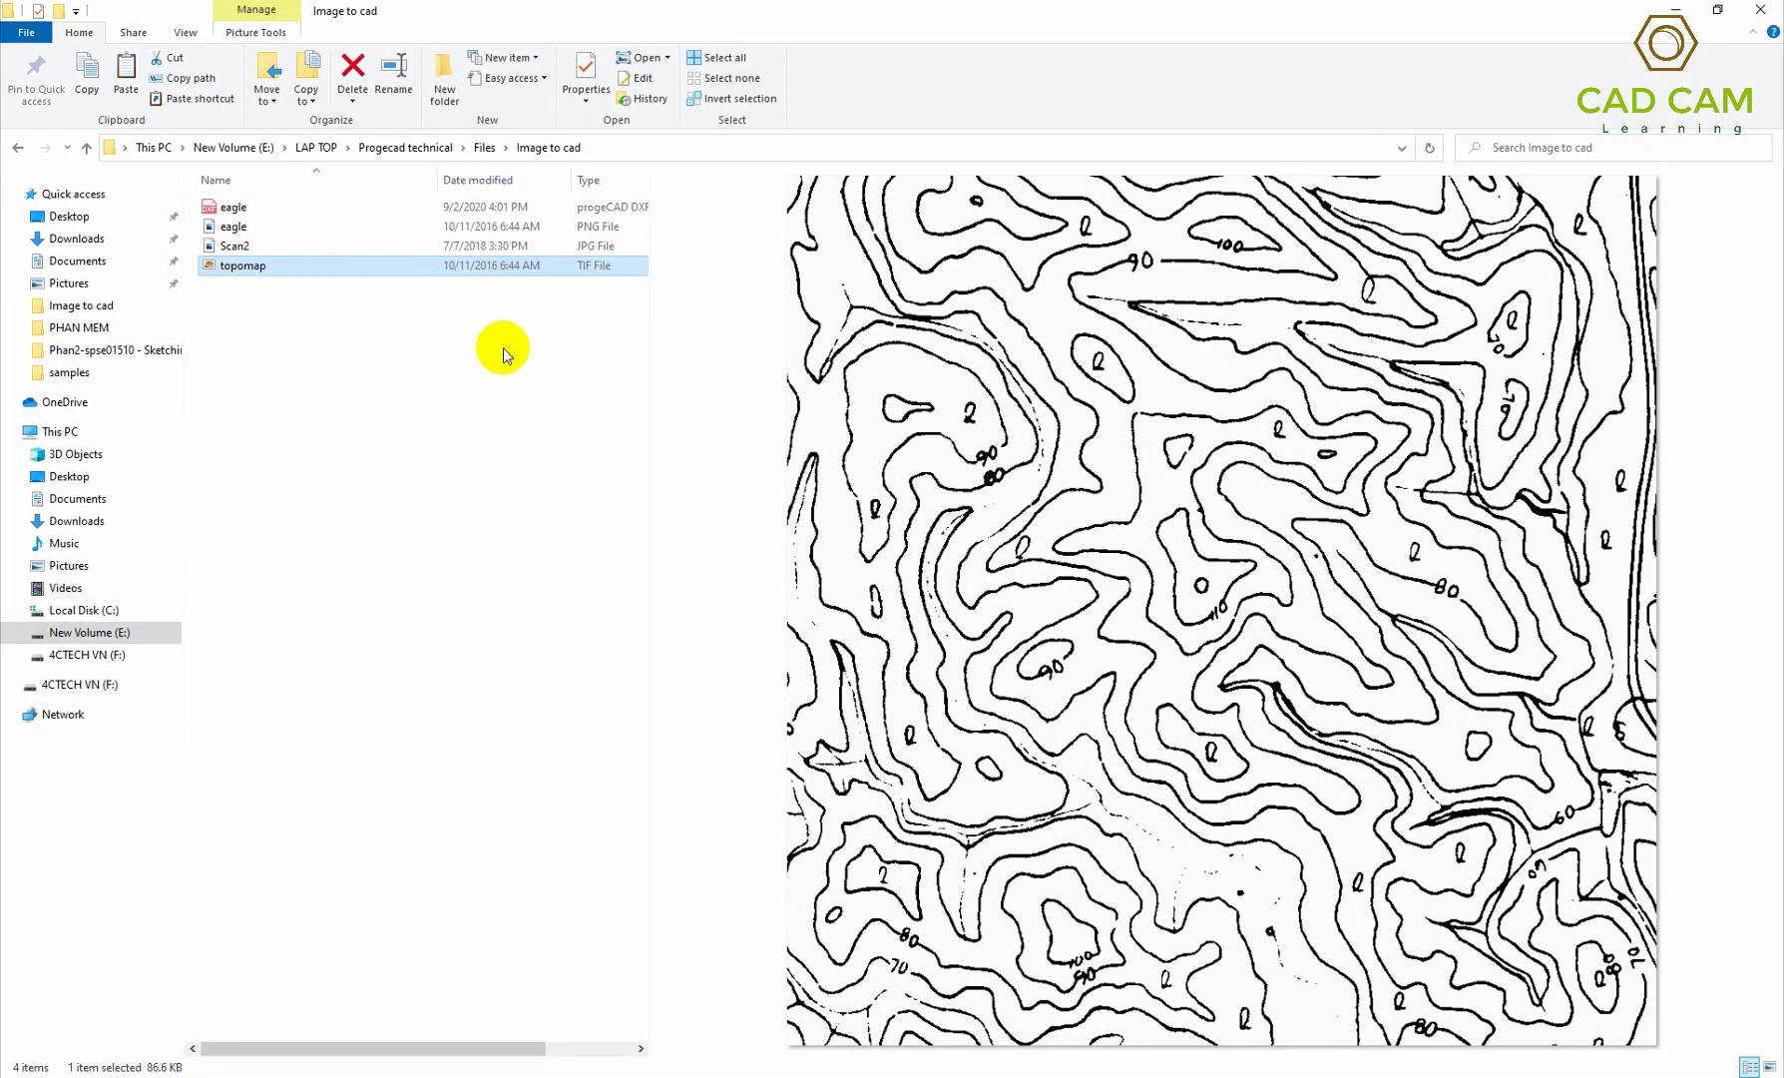
# Step: Open the eagle DXF in progeCAD, postponing the update prompt with Later
pyautogui.click(249, 206)
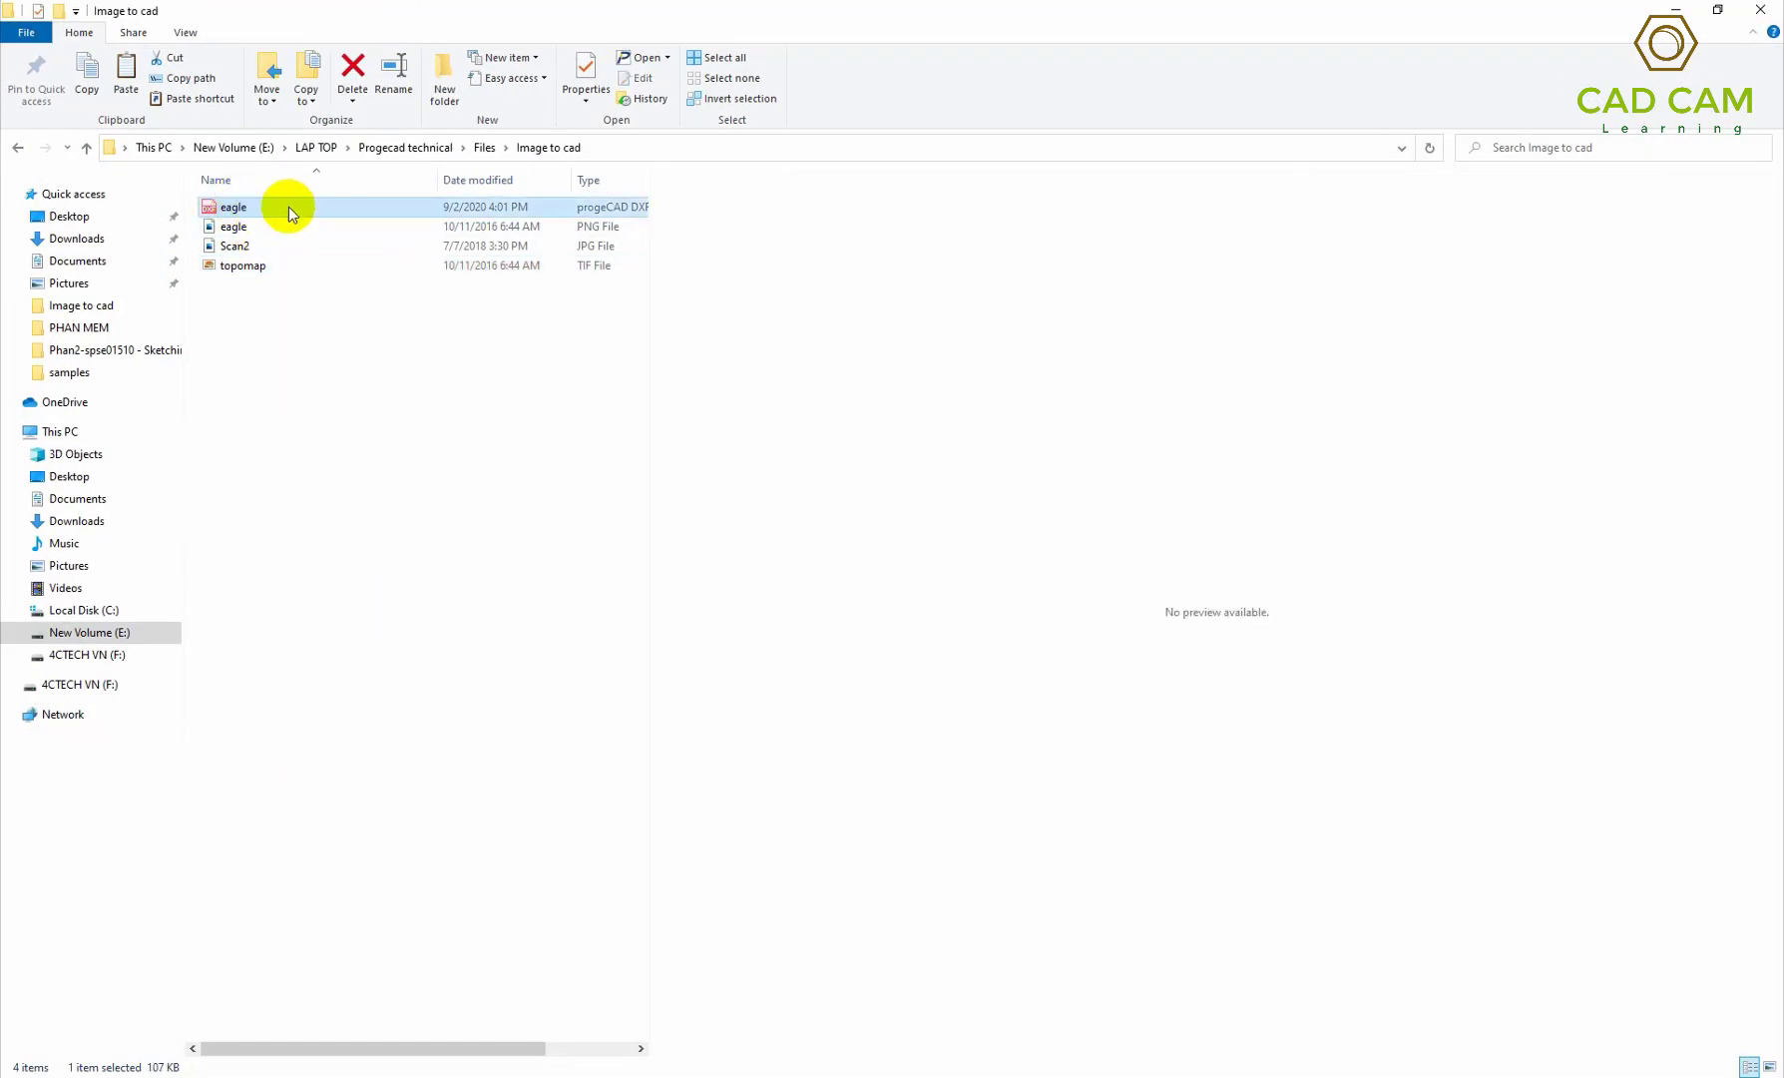
pyautogui.moveTo(235, 207)
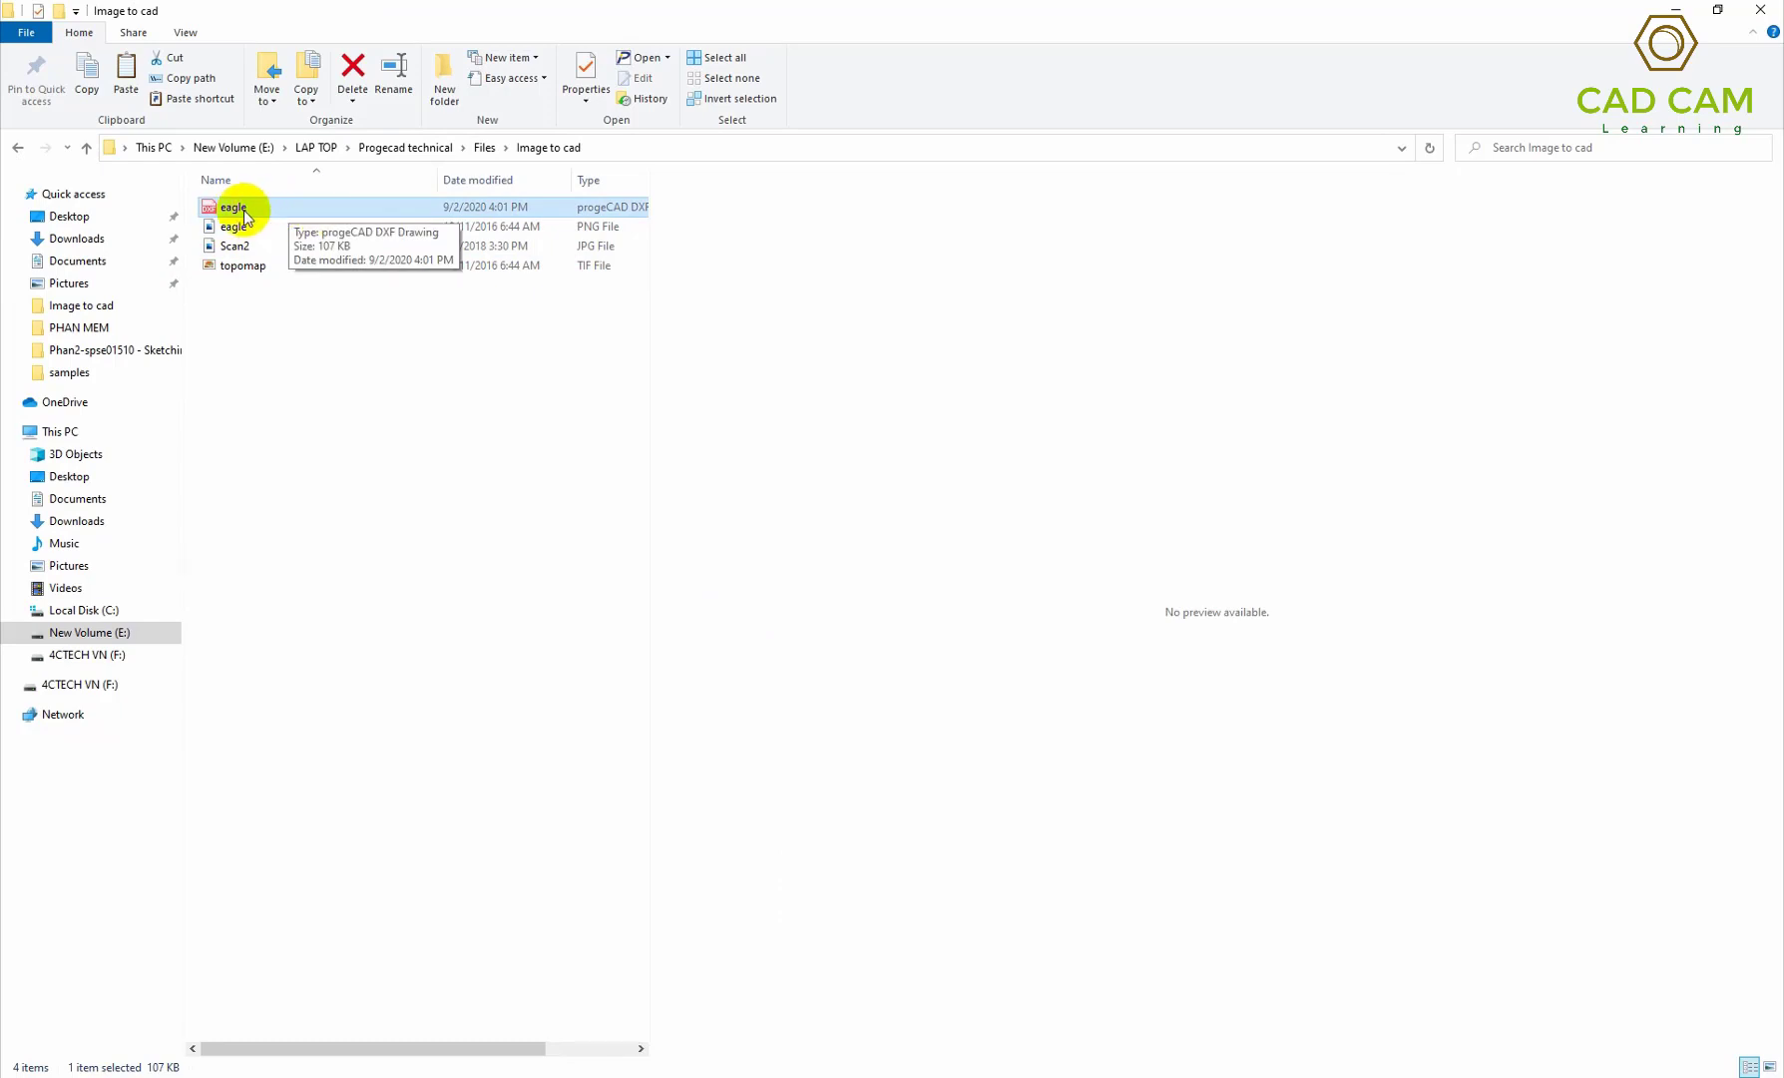
pyautogui.click(243, 209)
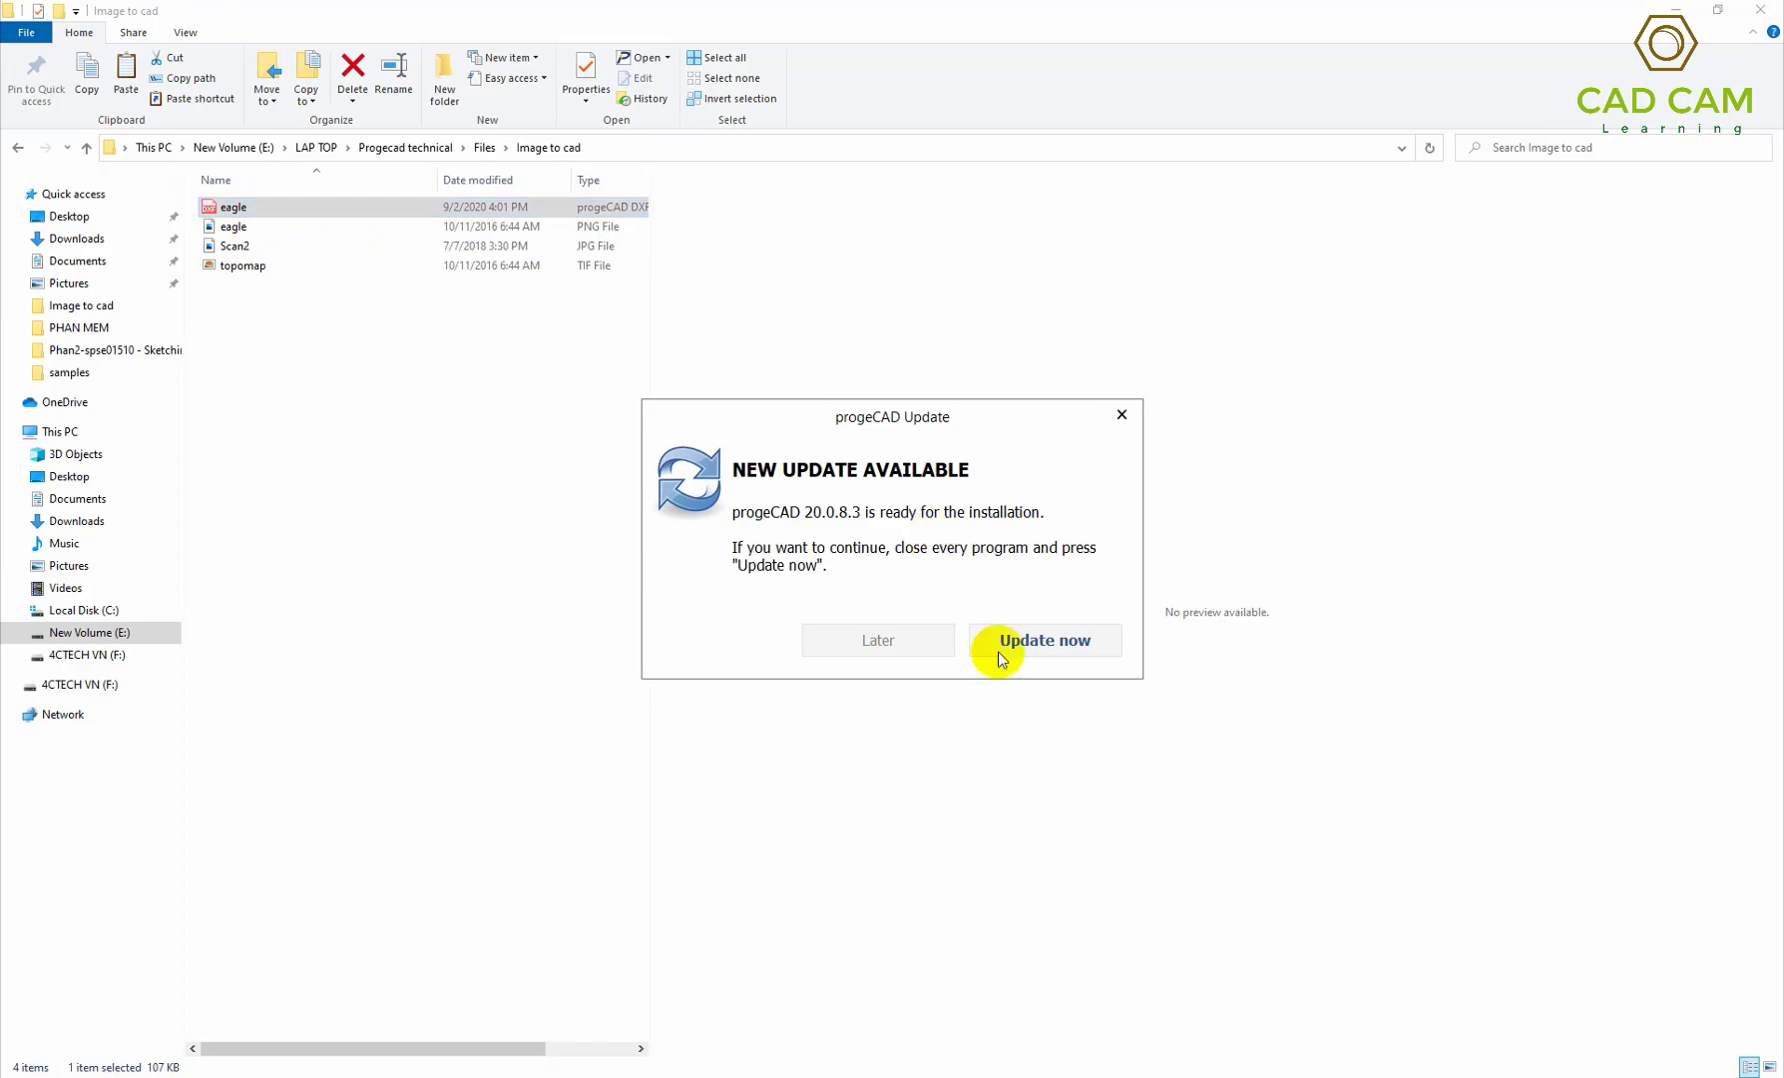
pyautogui.click(885, 651)
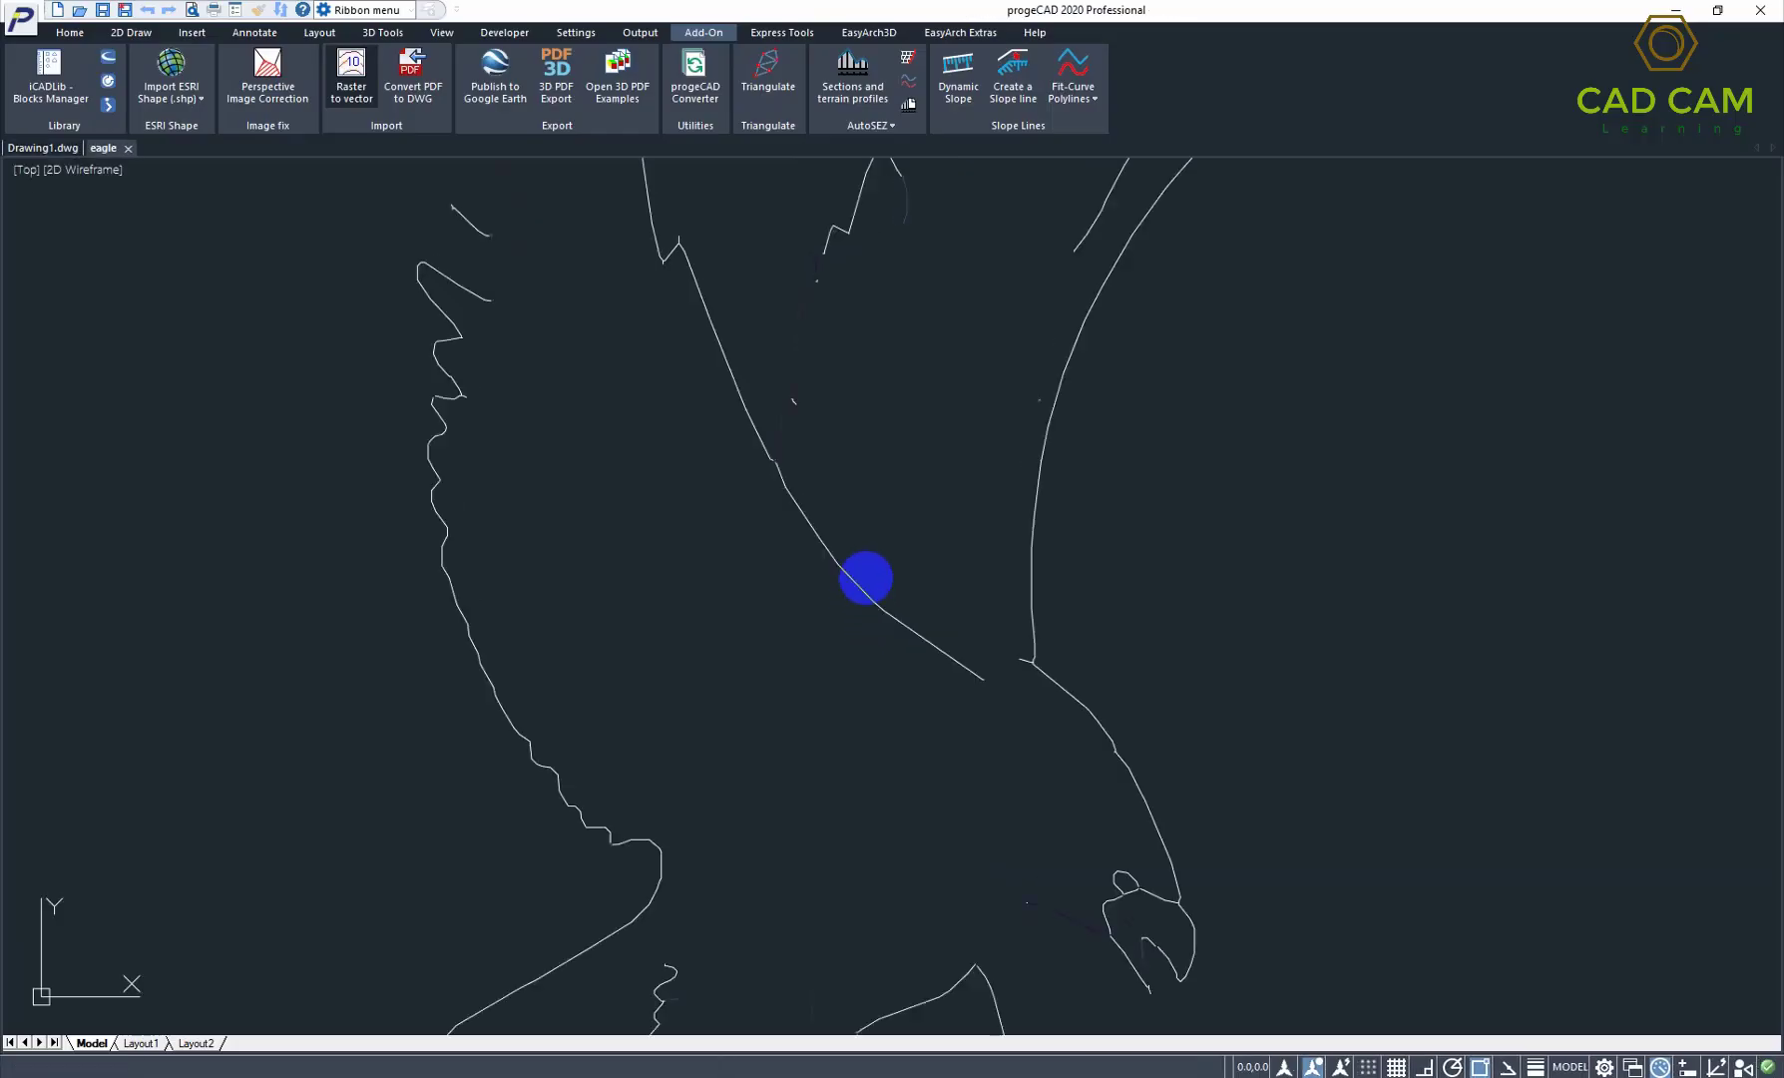
pyautogui.scroll(-2, 875, 552)
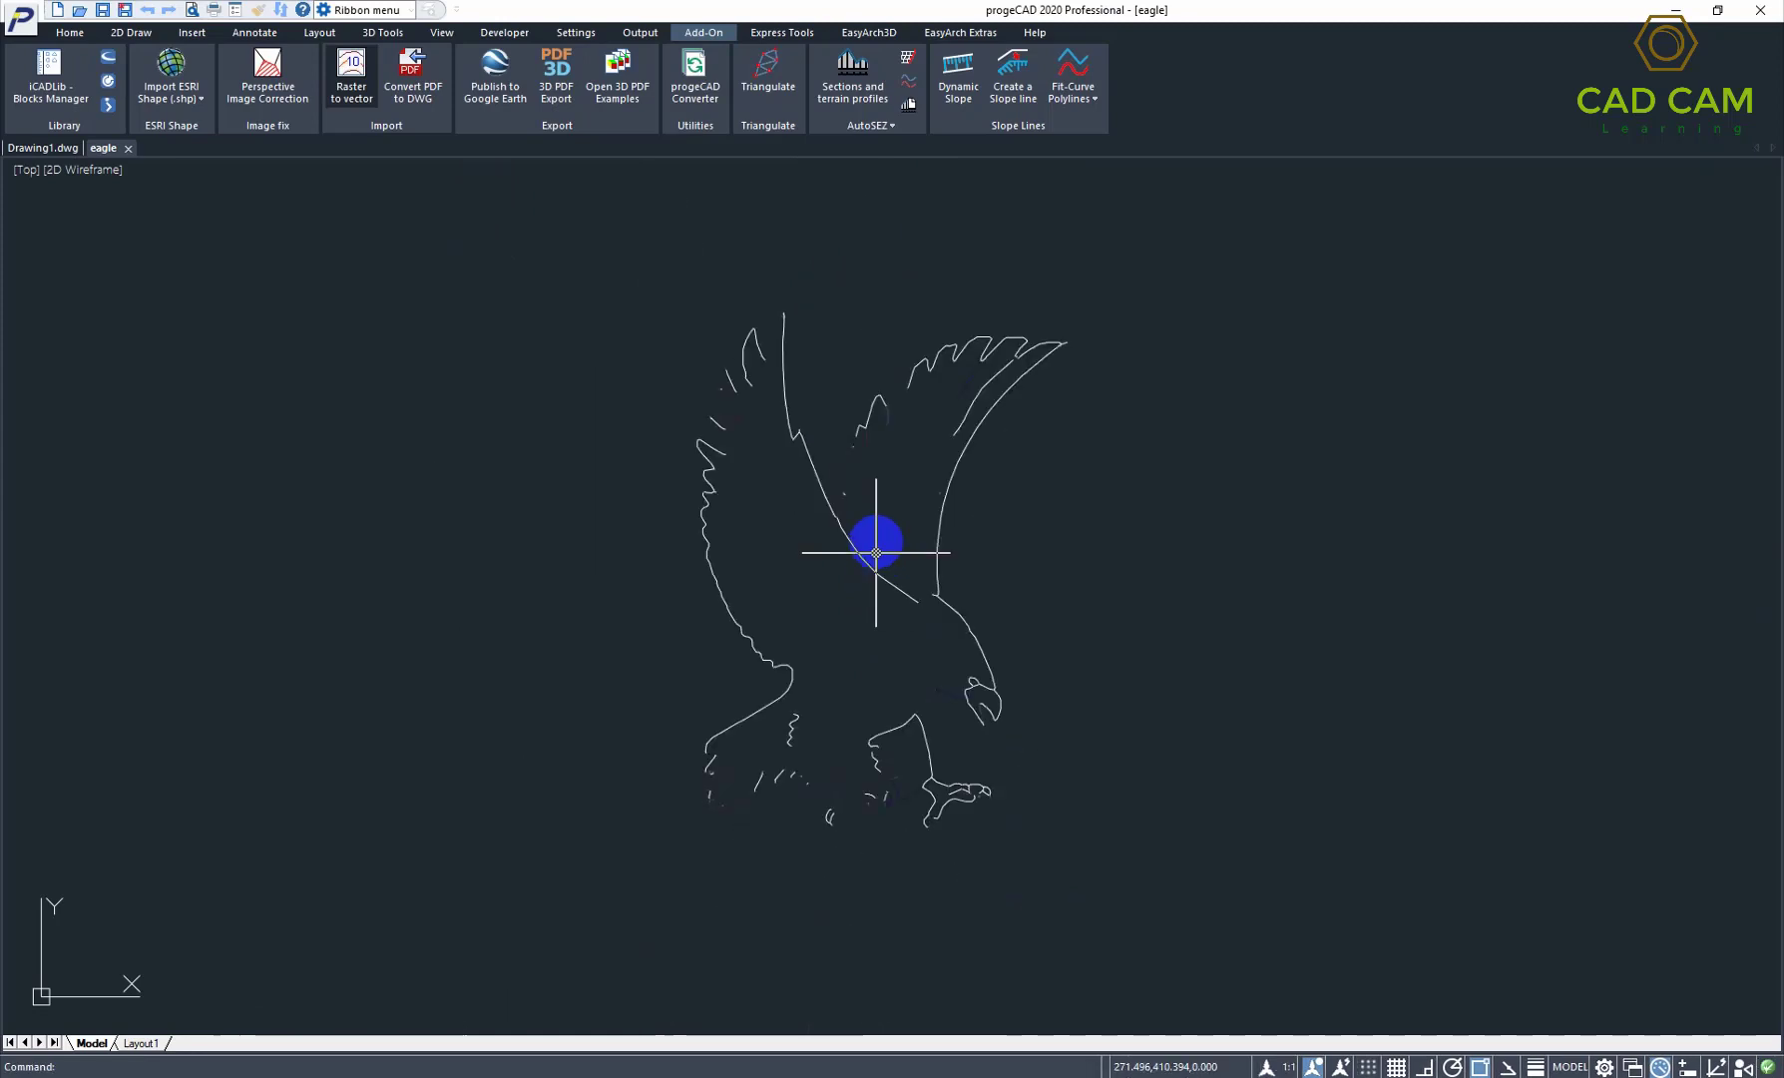
pyautogui.click(512, 235)
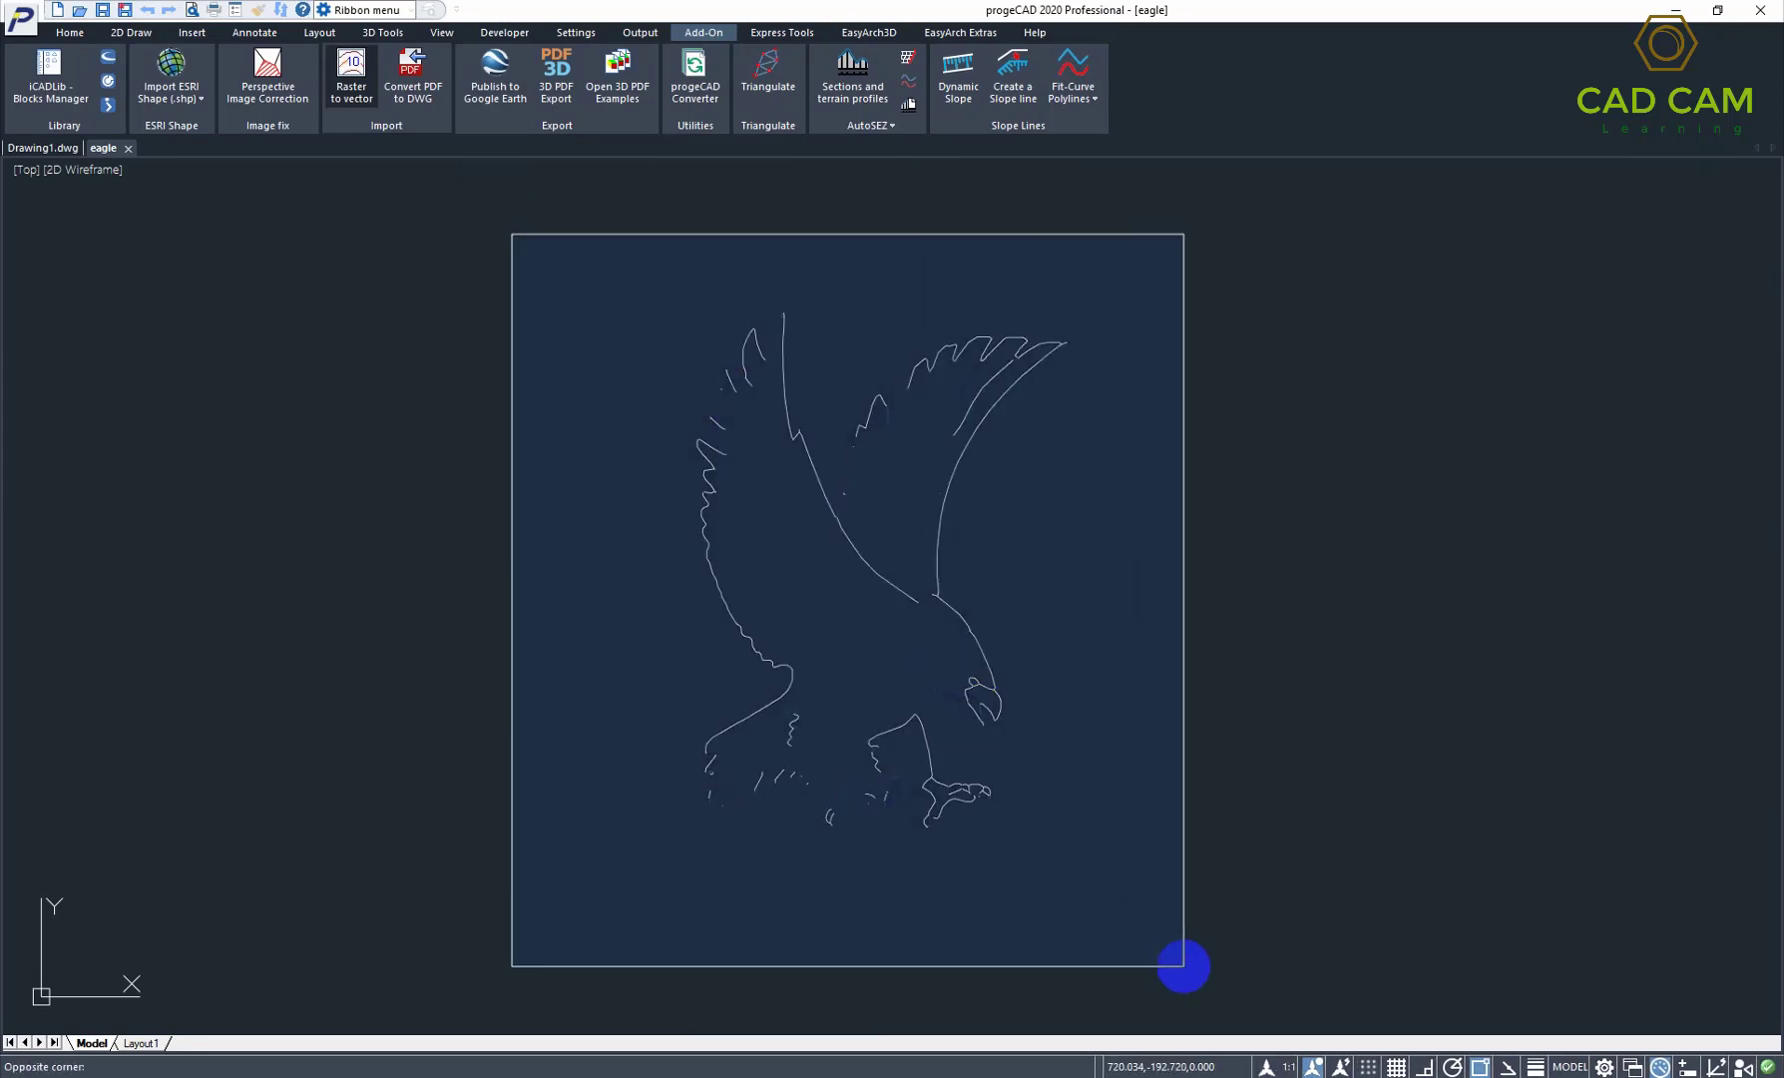
# Step: Window-select the whole eagle, set its colour to BYLAYER, then clear the selection
pyautogui.click(1183, 965)
pyautogui.click(84, 35)
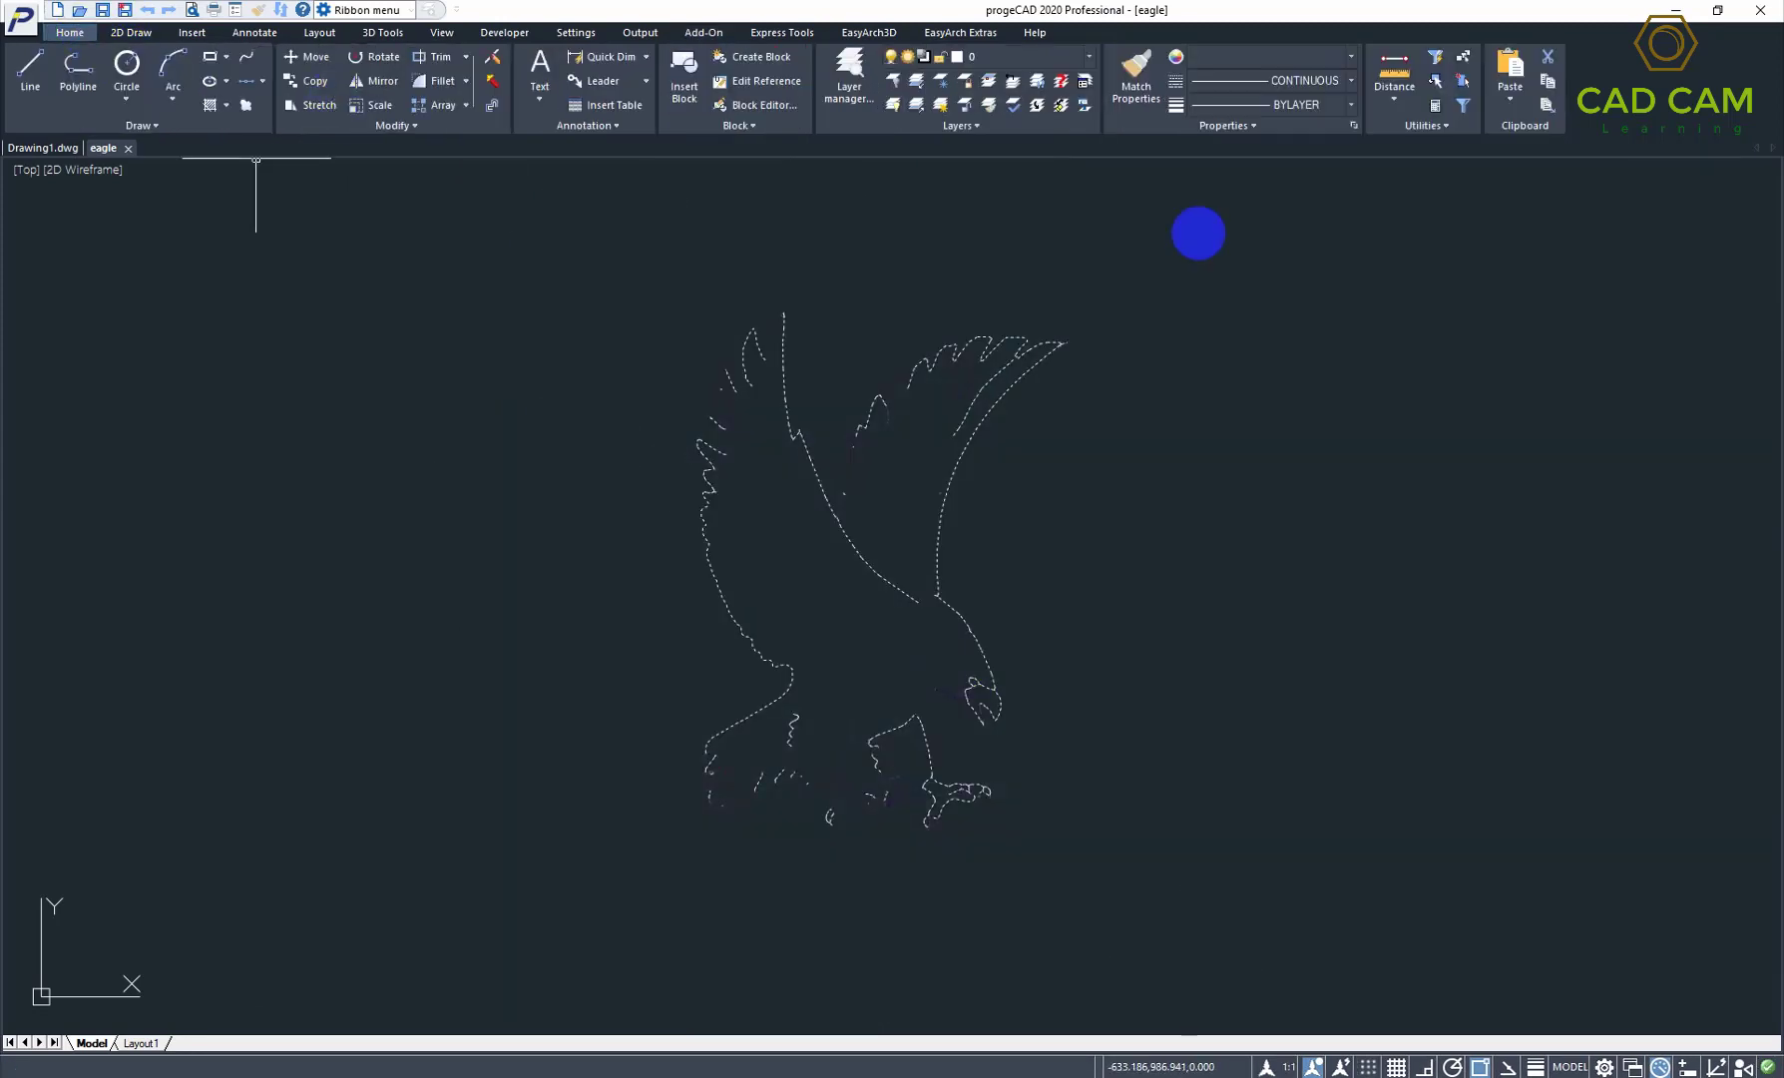
pyautogui.click(1319, 57)
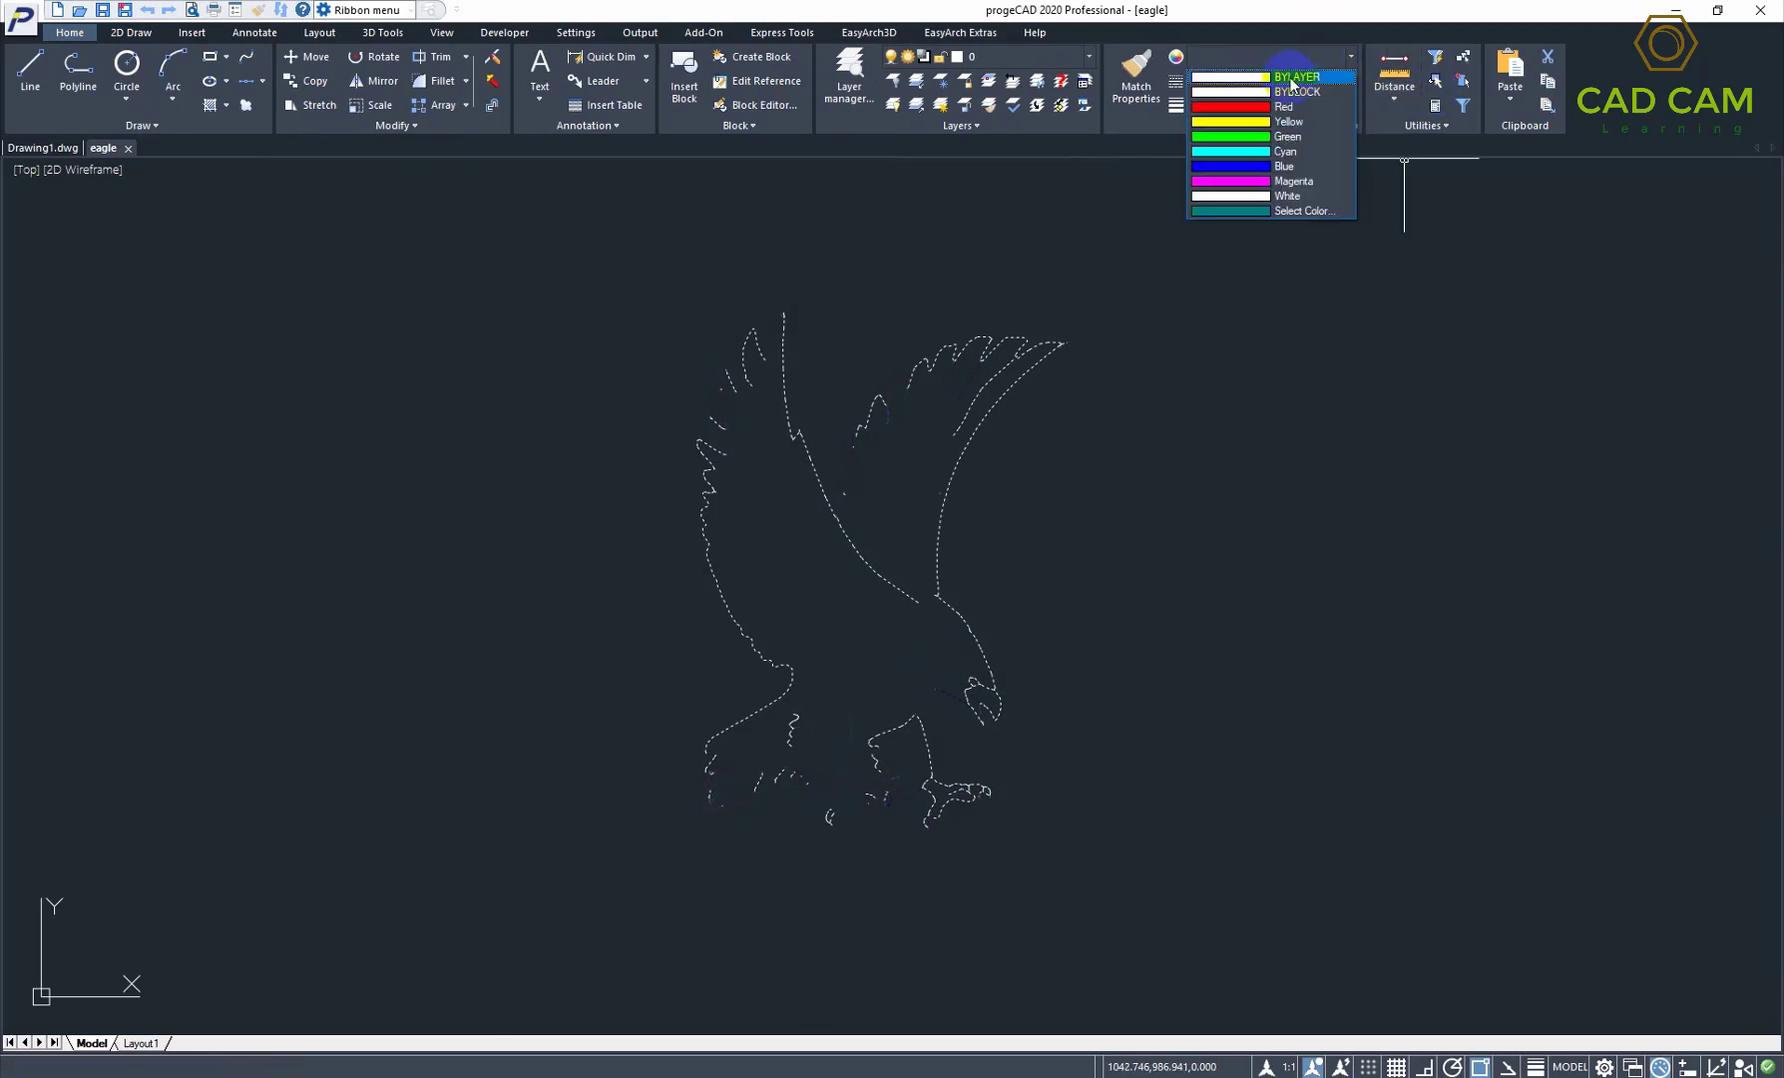
pyautogui.click(1297, 79)
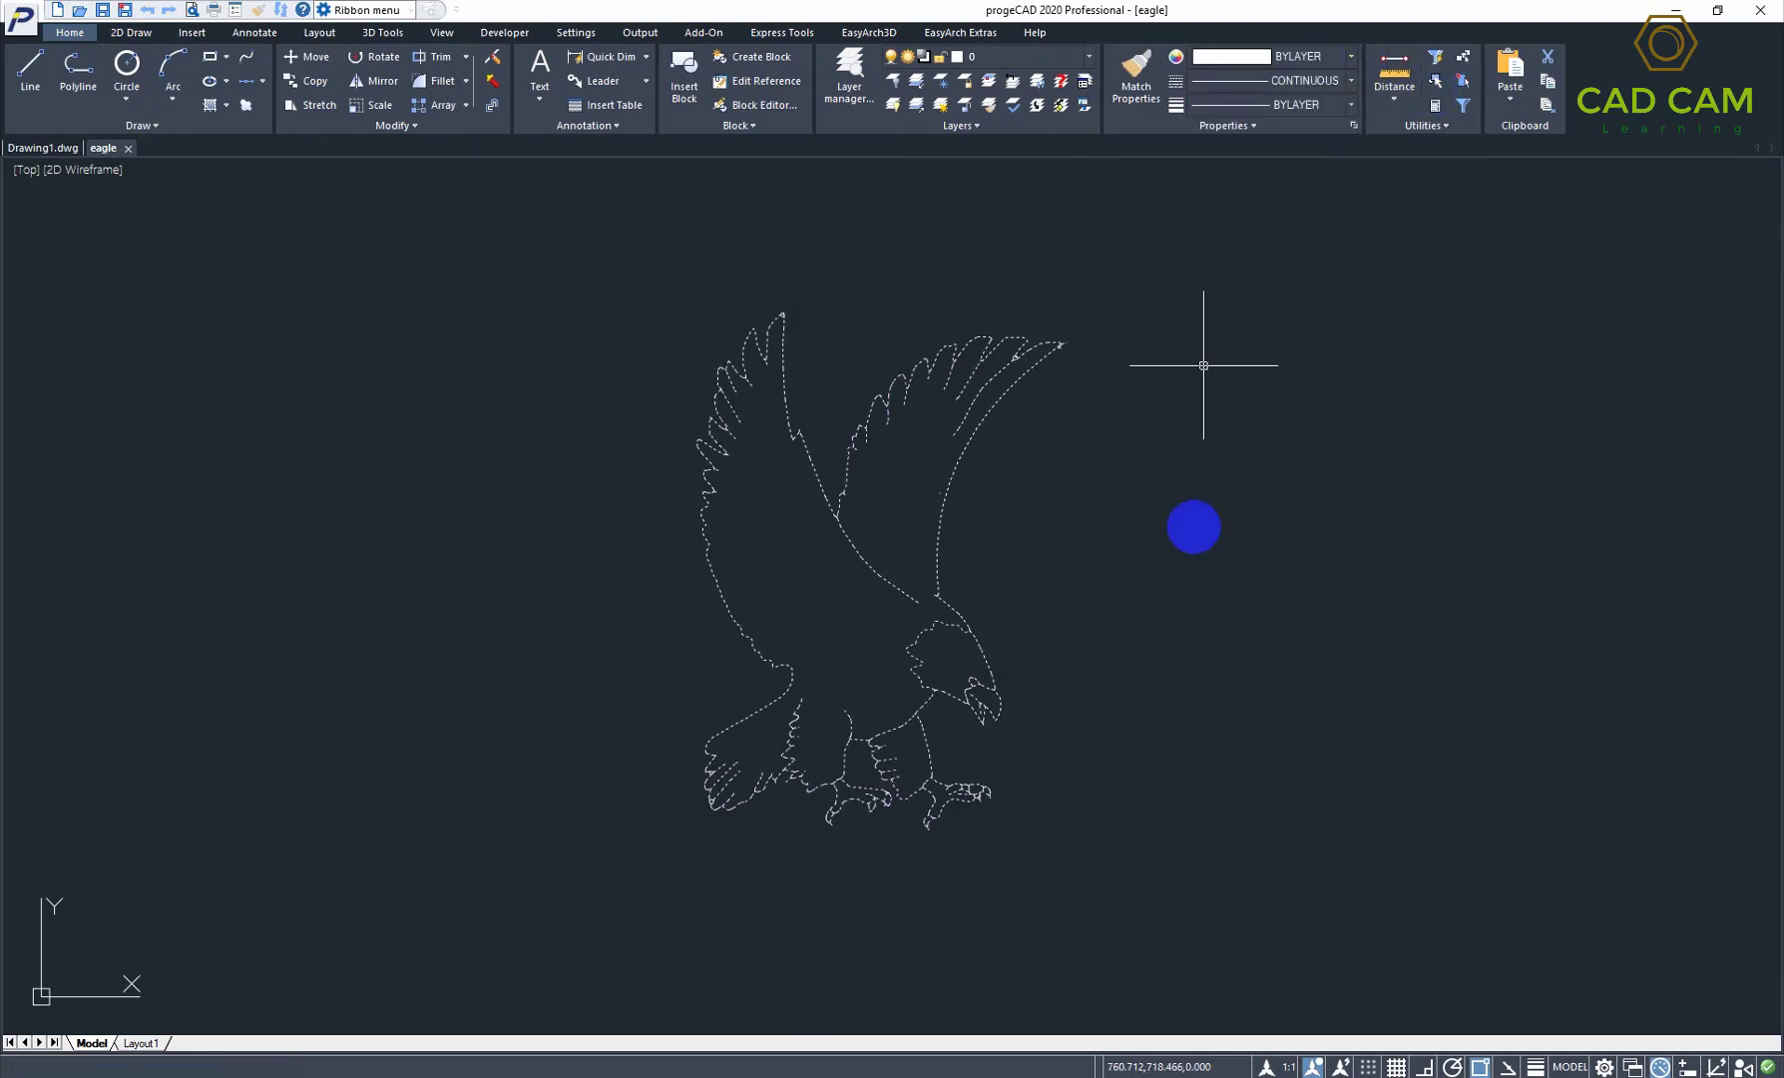
pyautogui.moveTo(1208, 567); pyautogui.dragTo(1139, 480)
pyautogui.press('Escape')
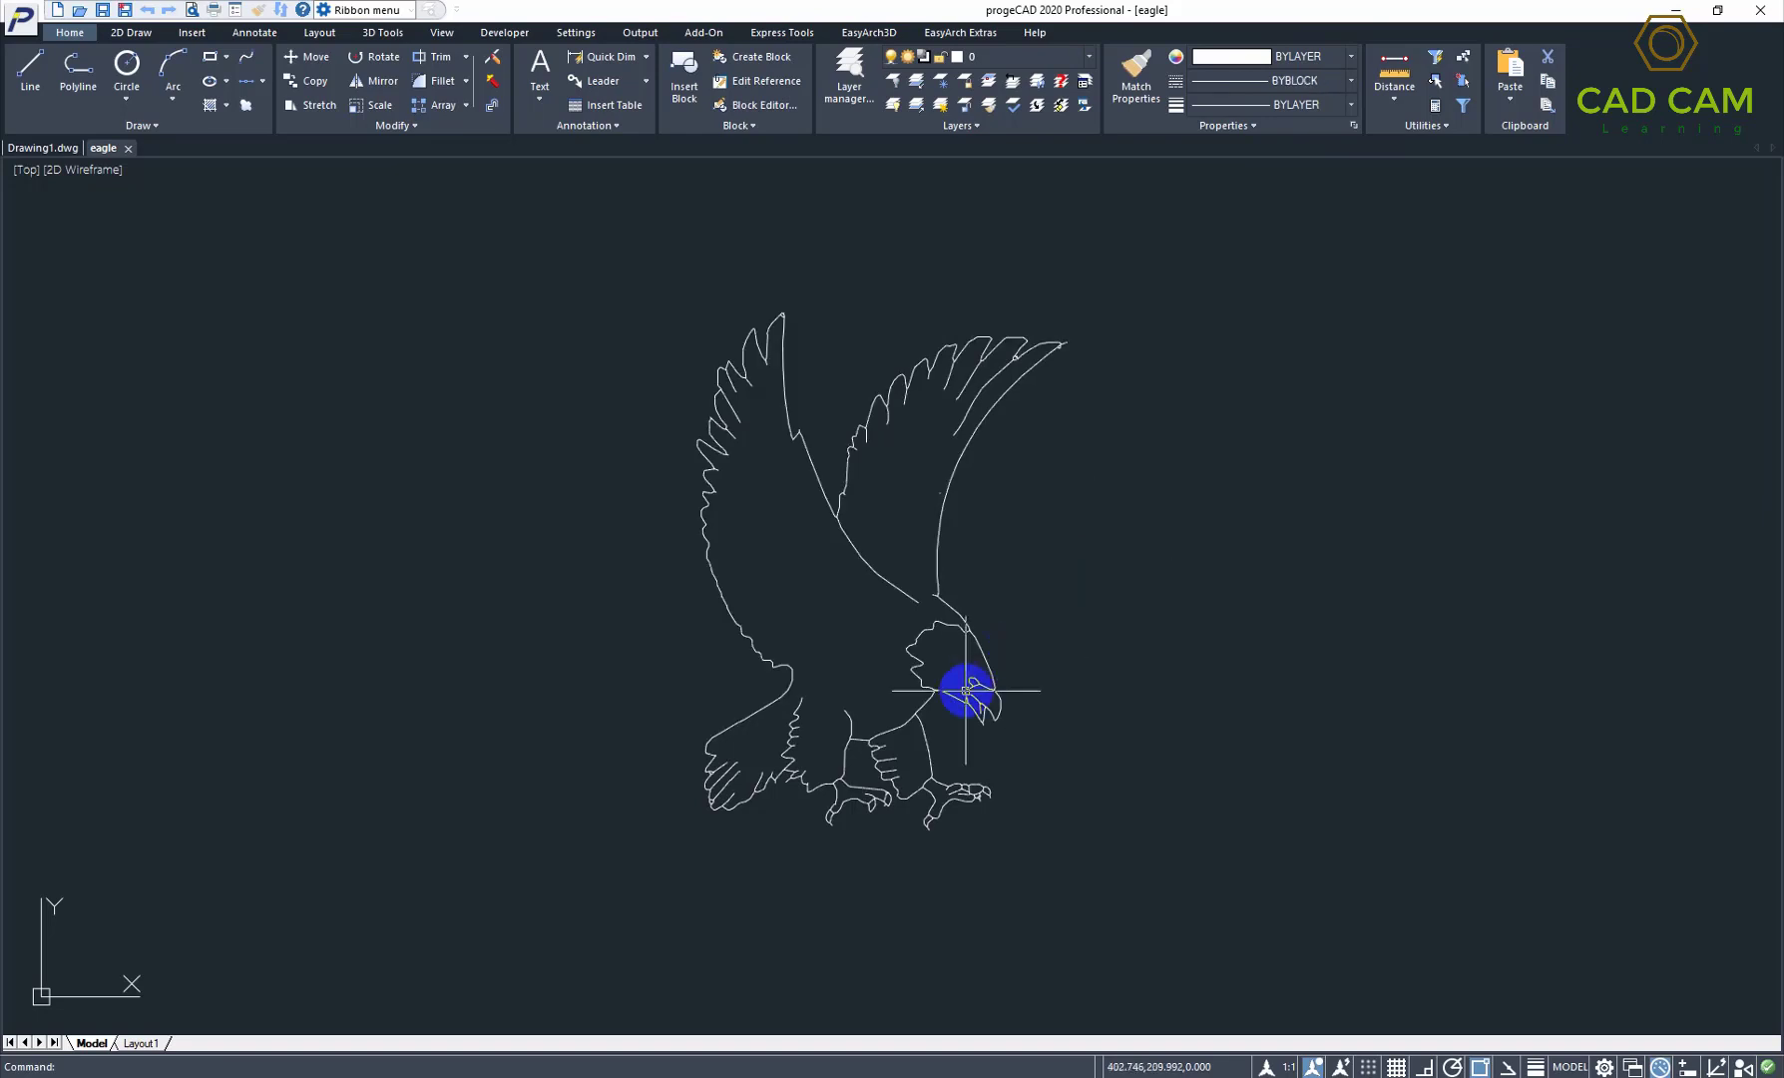
pyautogui.scroll(3, 876, 718)
pyautogui.scroll(3, 874, 717)
pyautogui.scroll(2, 874, 717)
pyautogui.click(868, 684)
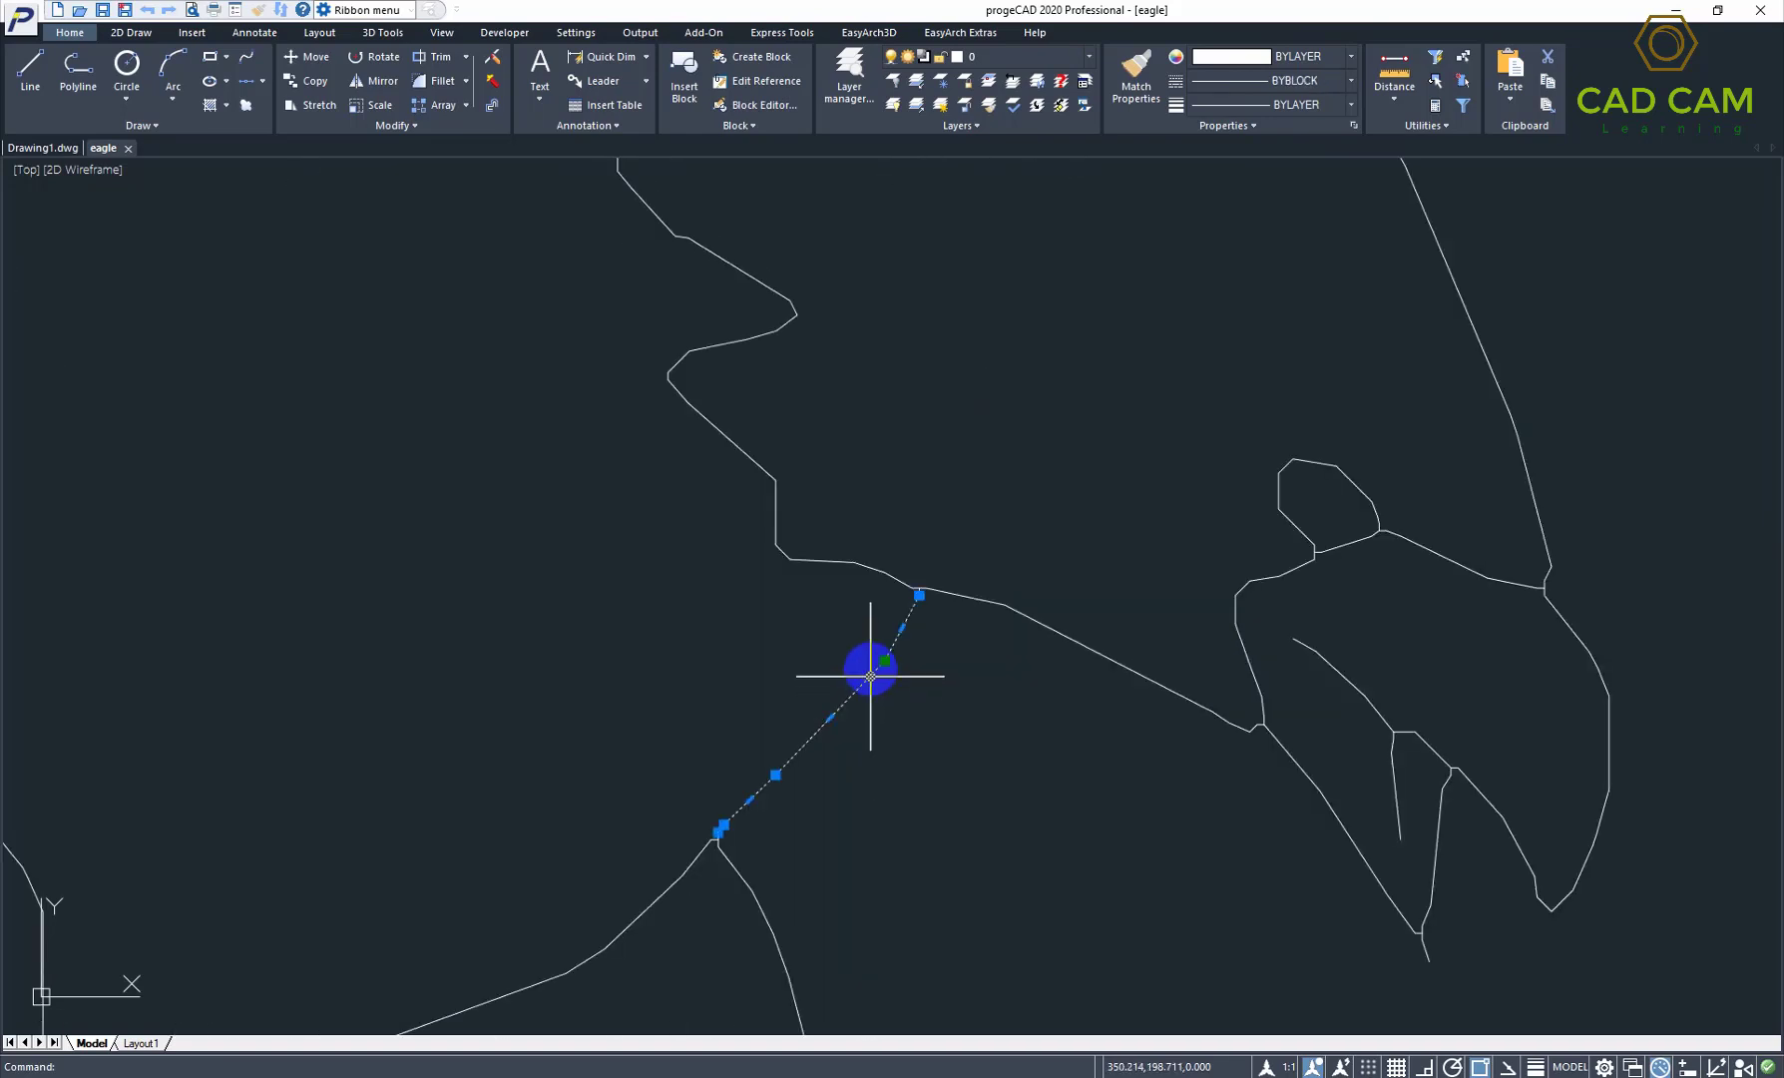
pyautogui.scroll(-1, 898, 639)
pyautogui.scroll(-1, 983, 536)
pyautogui.scroll(-2, 983, 536)
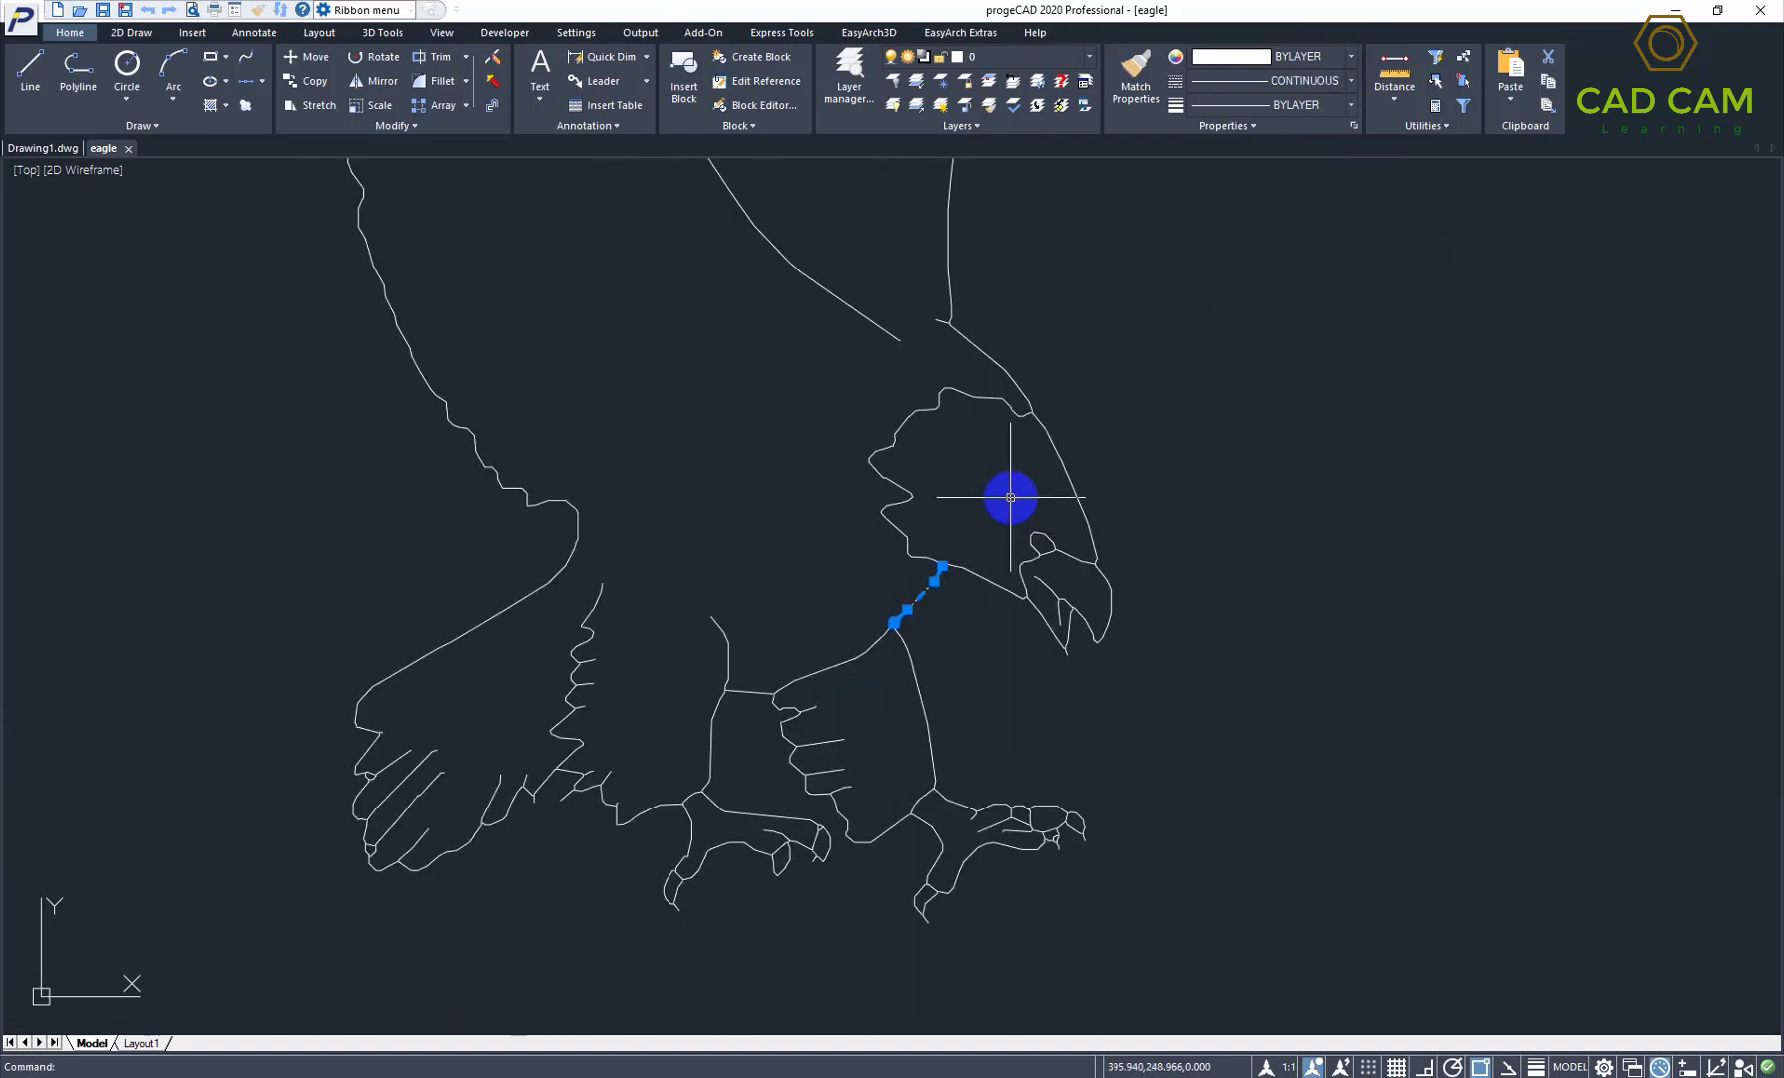
pyautogui.scroll(-2, 910, 519)
pyautogui.scroll(-1, 771, 564)
pyautogui.scroll(3, 1098, 256)
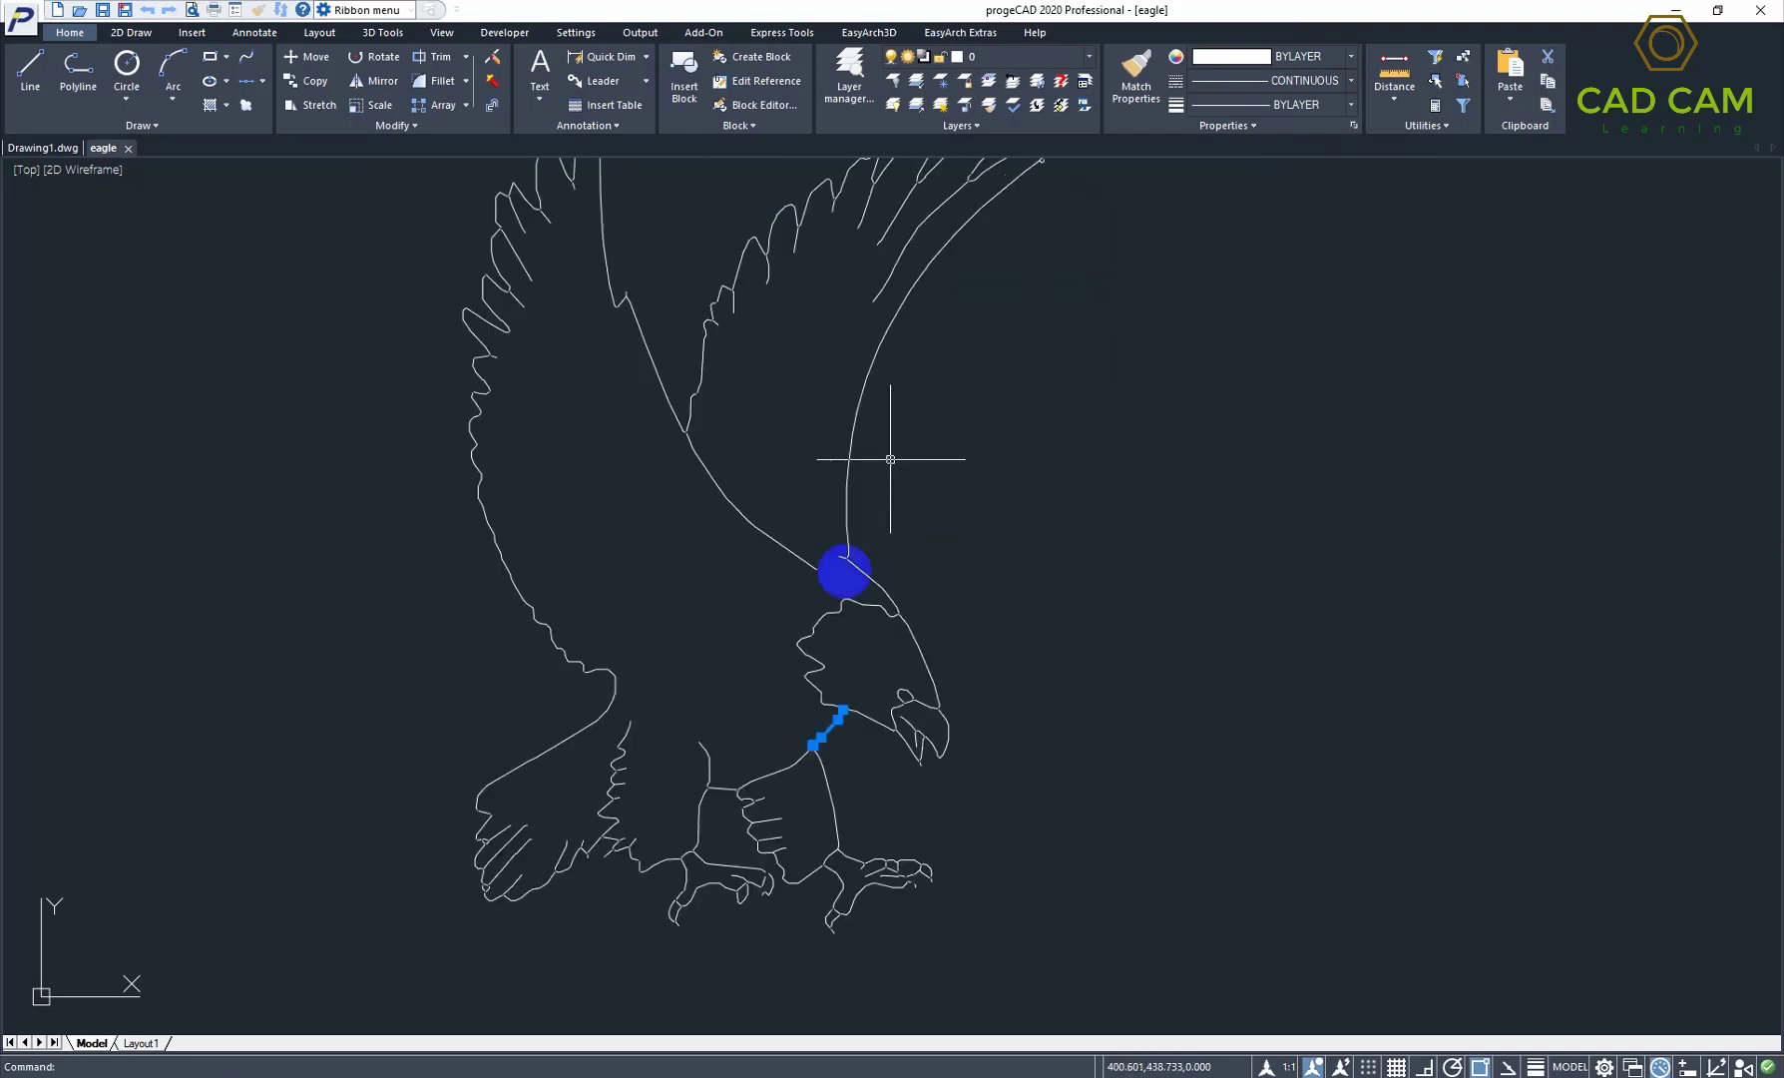
pyautogui.scroll(-3, 878, 439)
pyautogui.scroll(2, 888, 387)
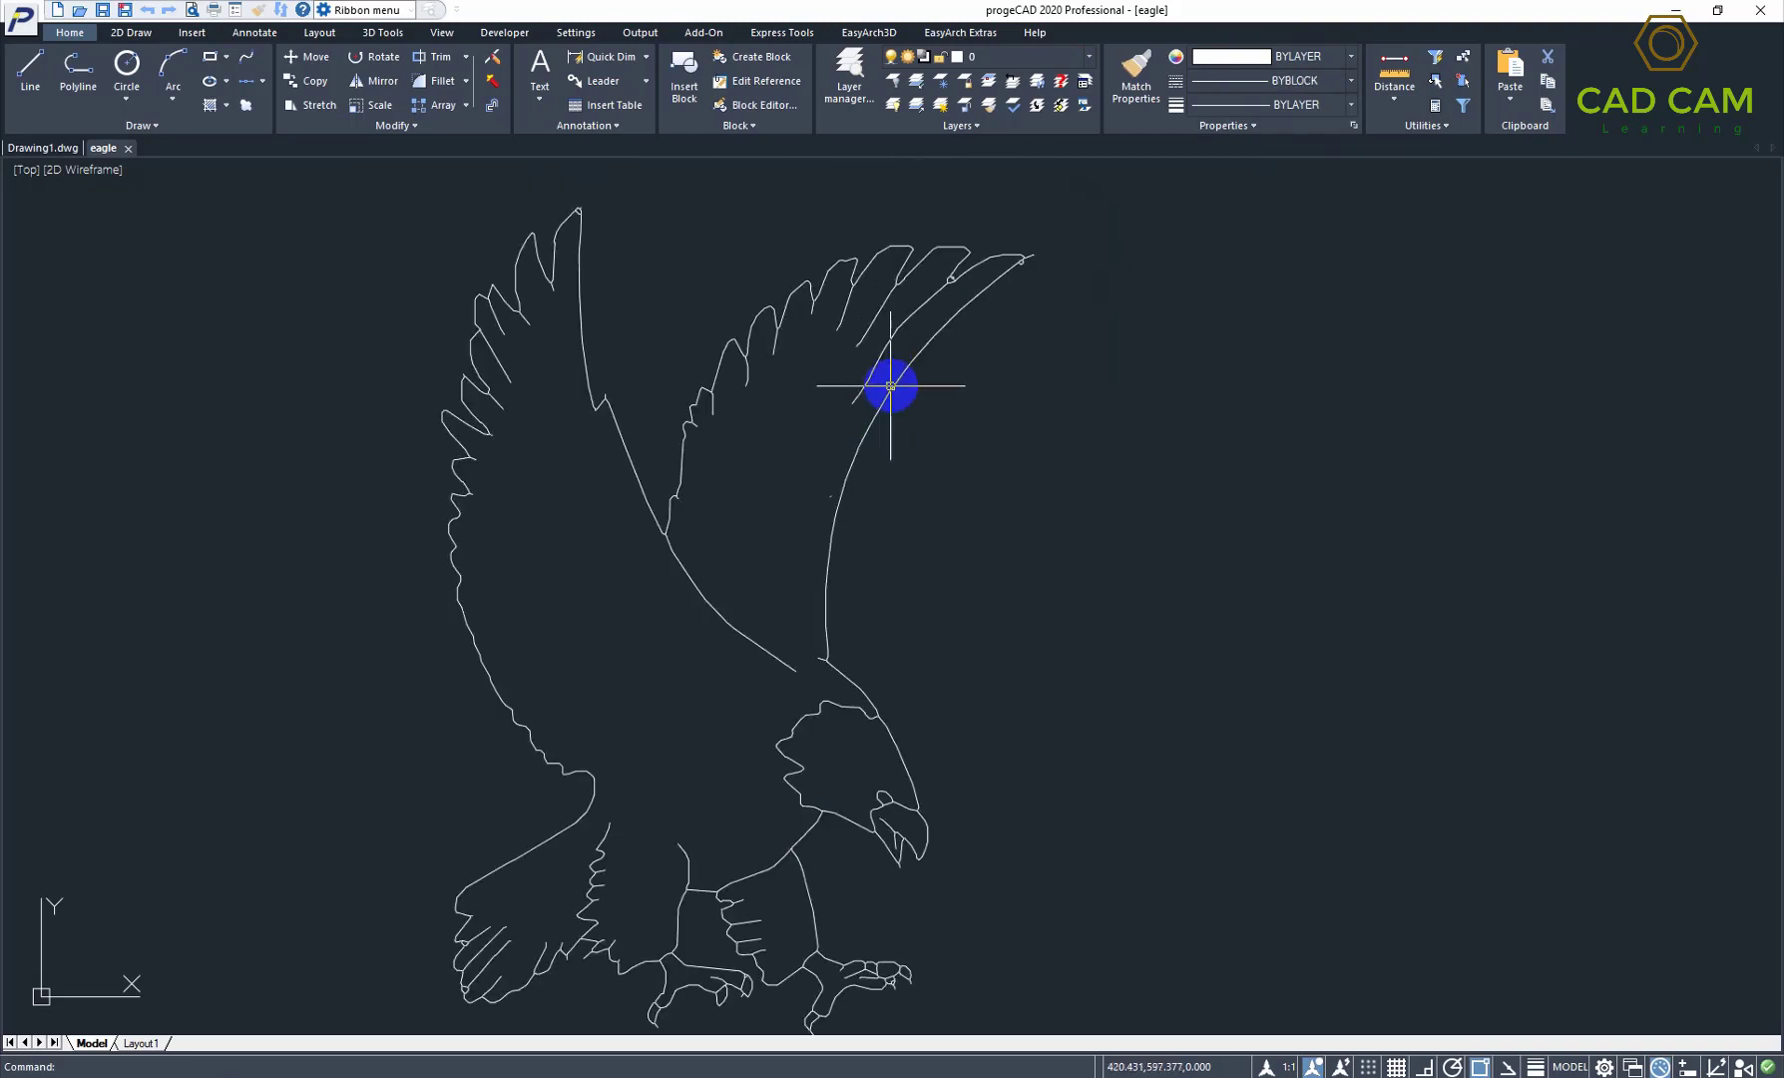
pyautogui.scroll(-2, 236, 676)
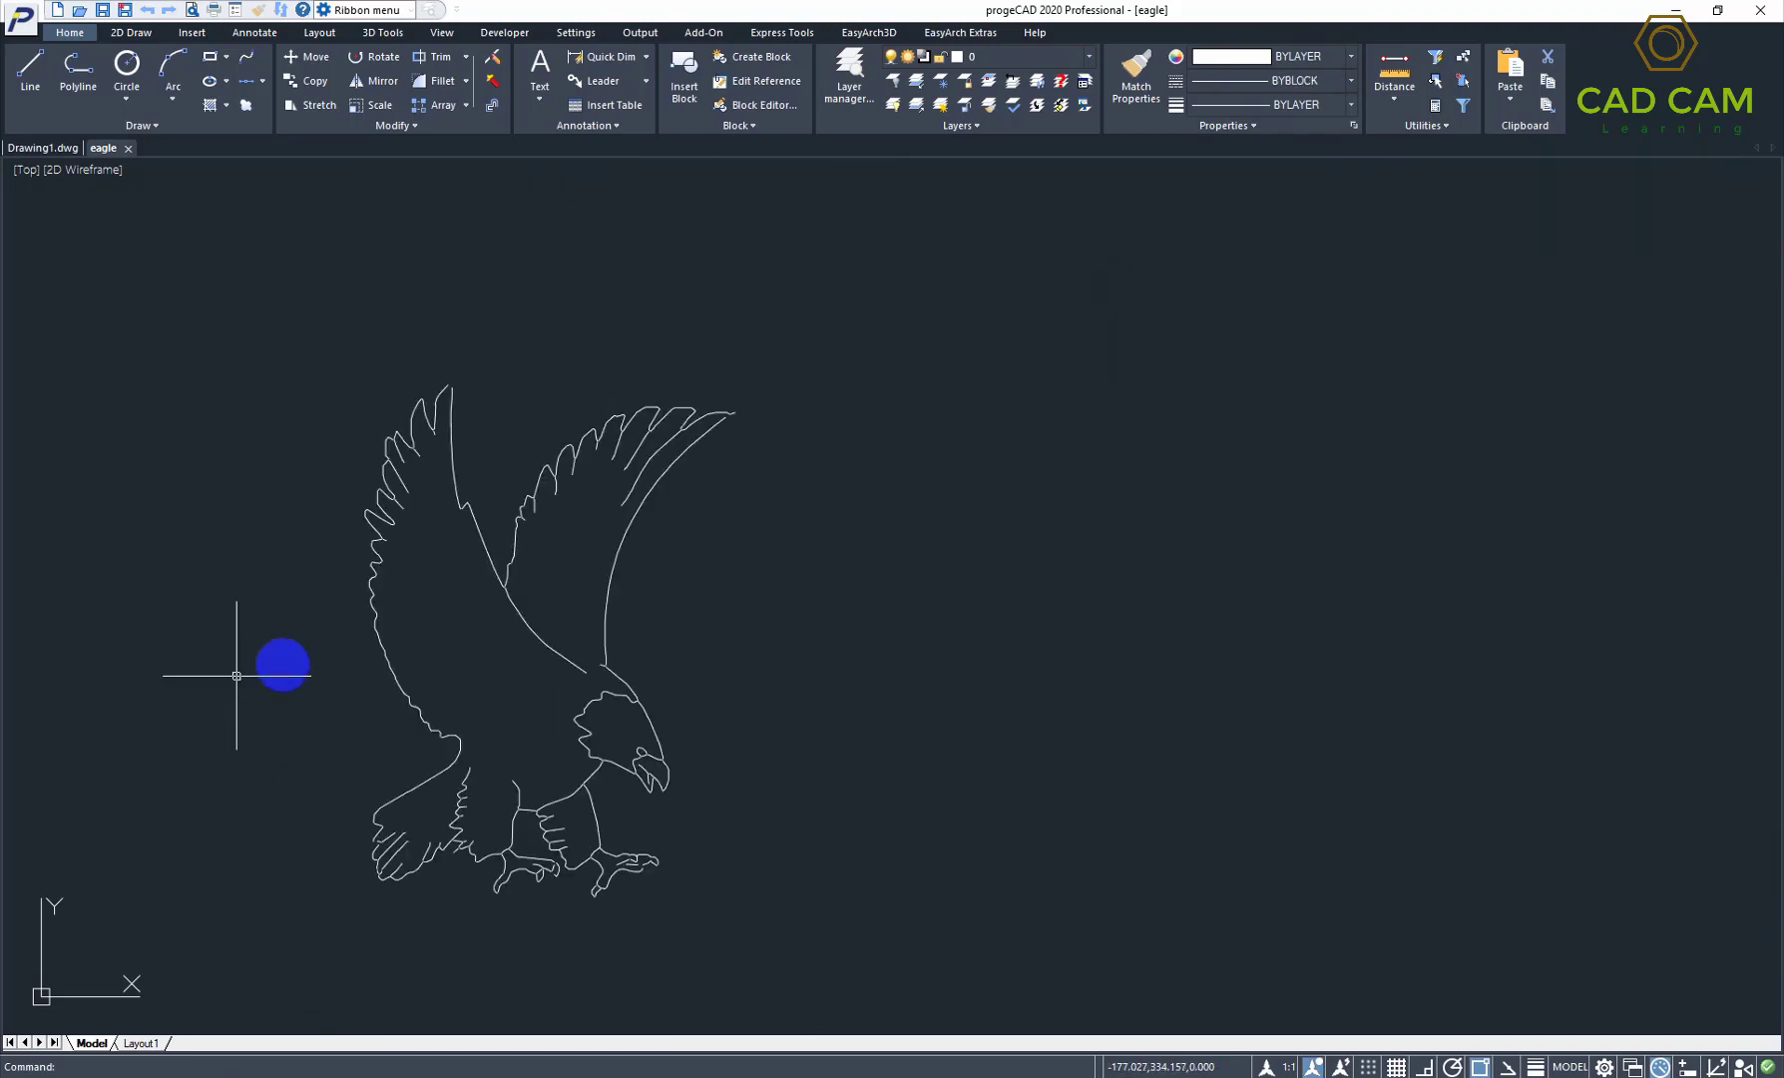
pyautogui.scroll(2, 472, 734)
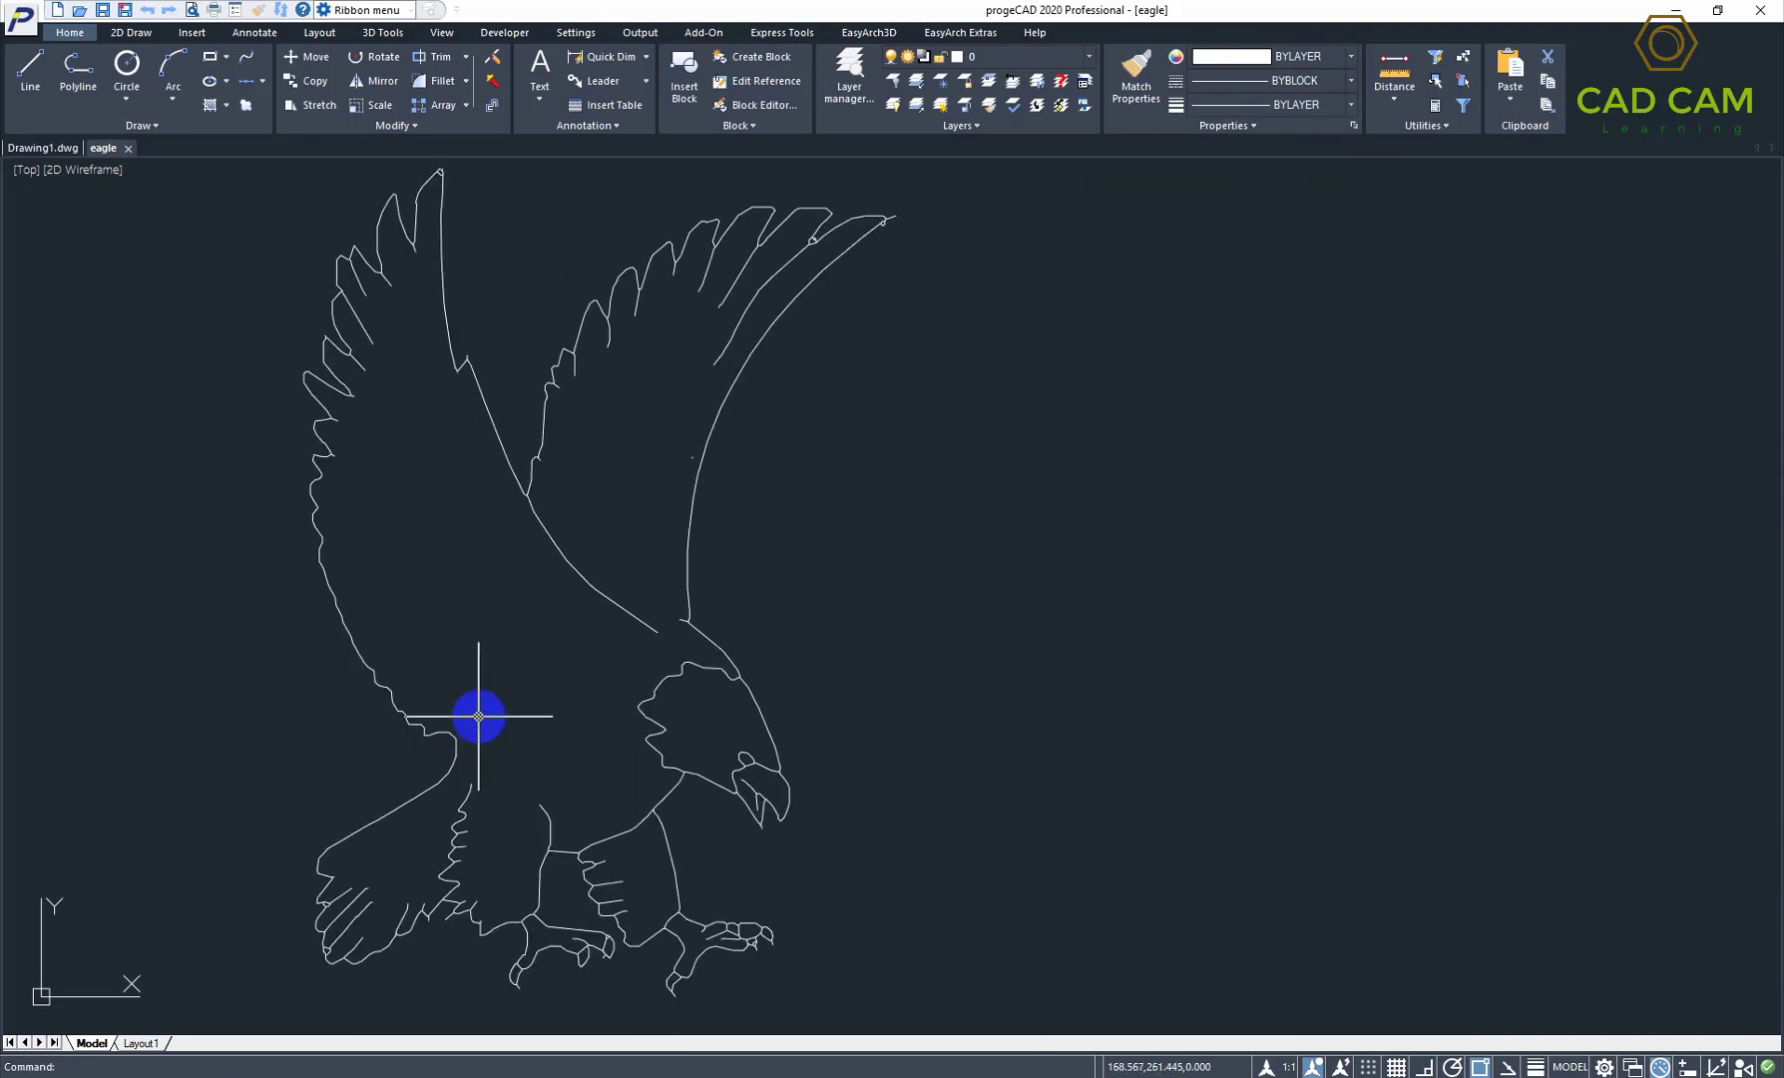
pyautogui.moveTo(479, 716); pyautogui.dragTo(443, 709, button='middle')
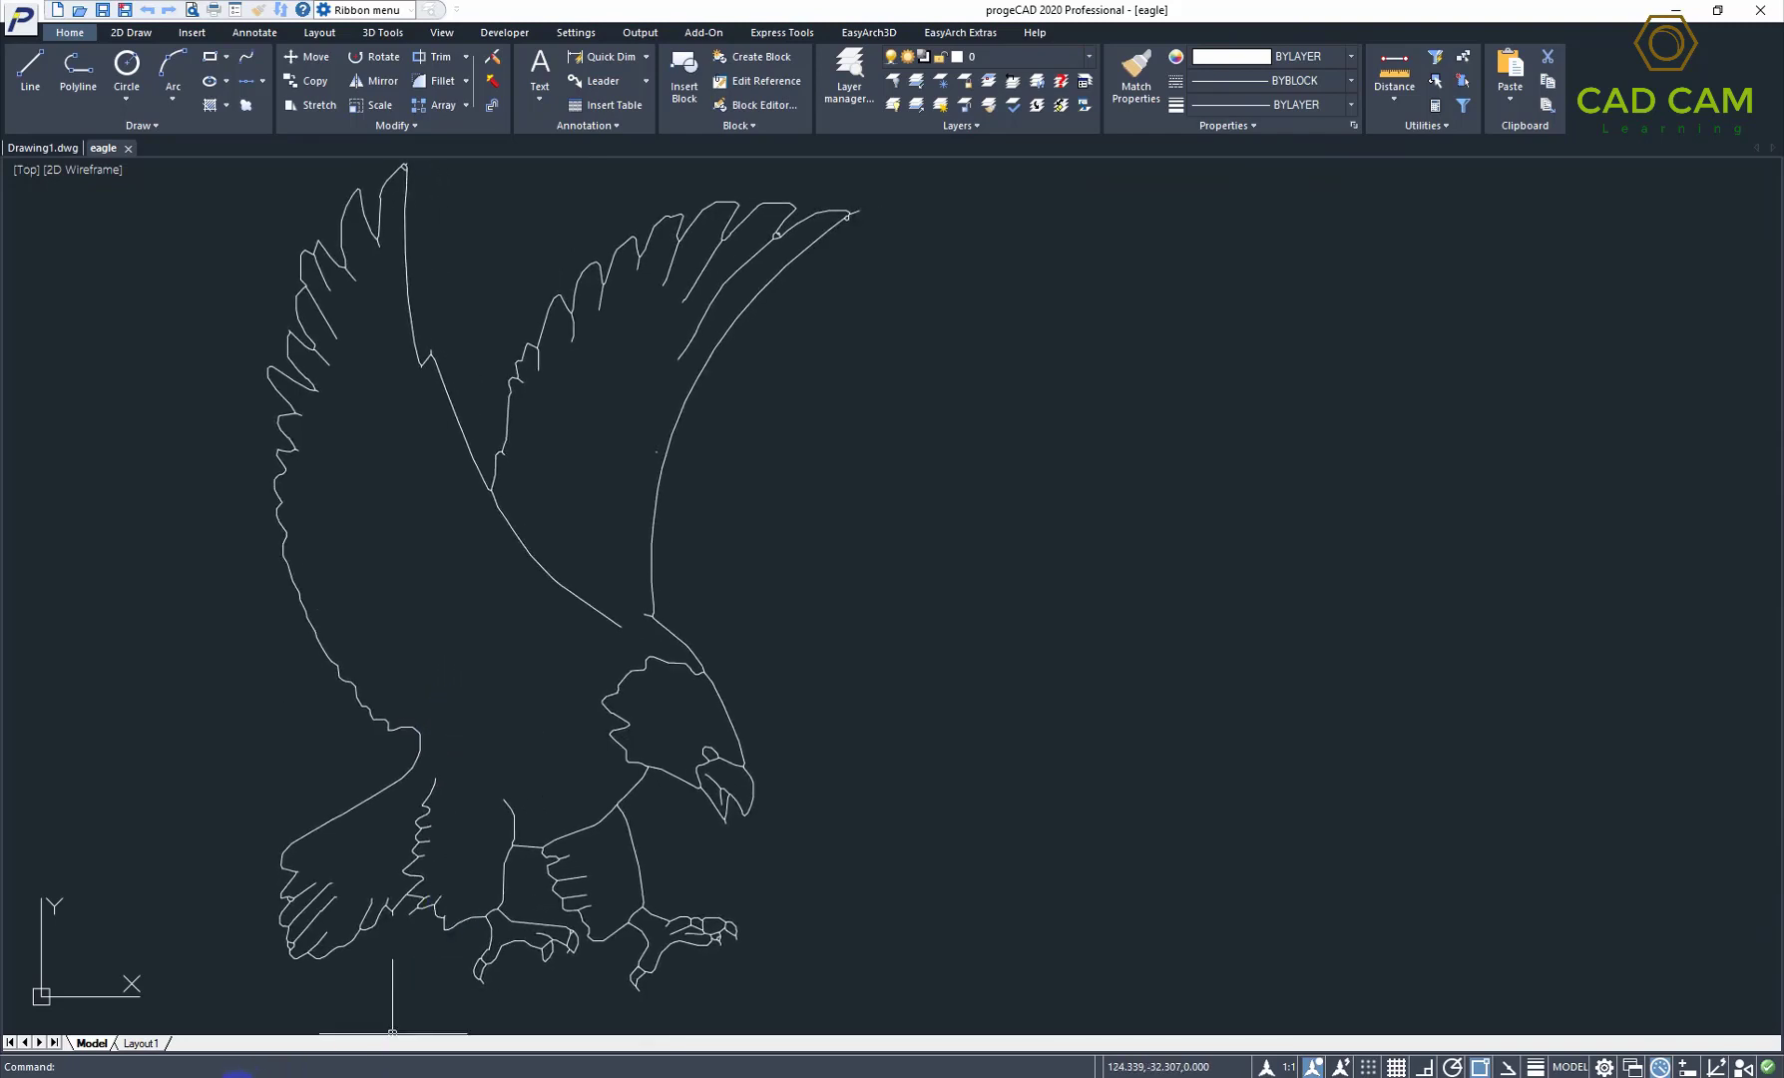
# Step: Open eagle.png from the Image to cad folder in Photos
pyautogui.click(402, 995)
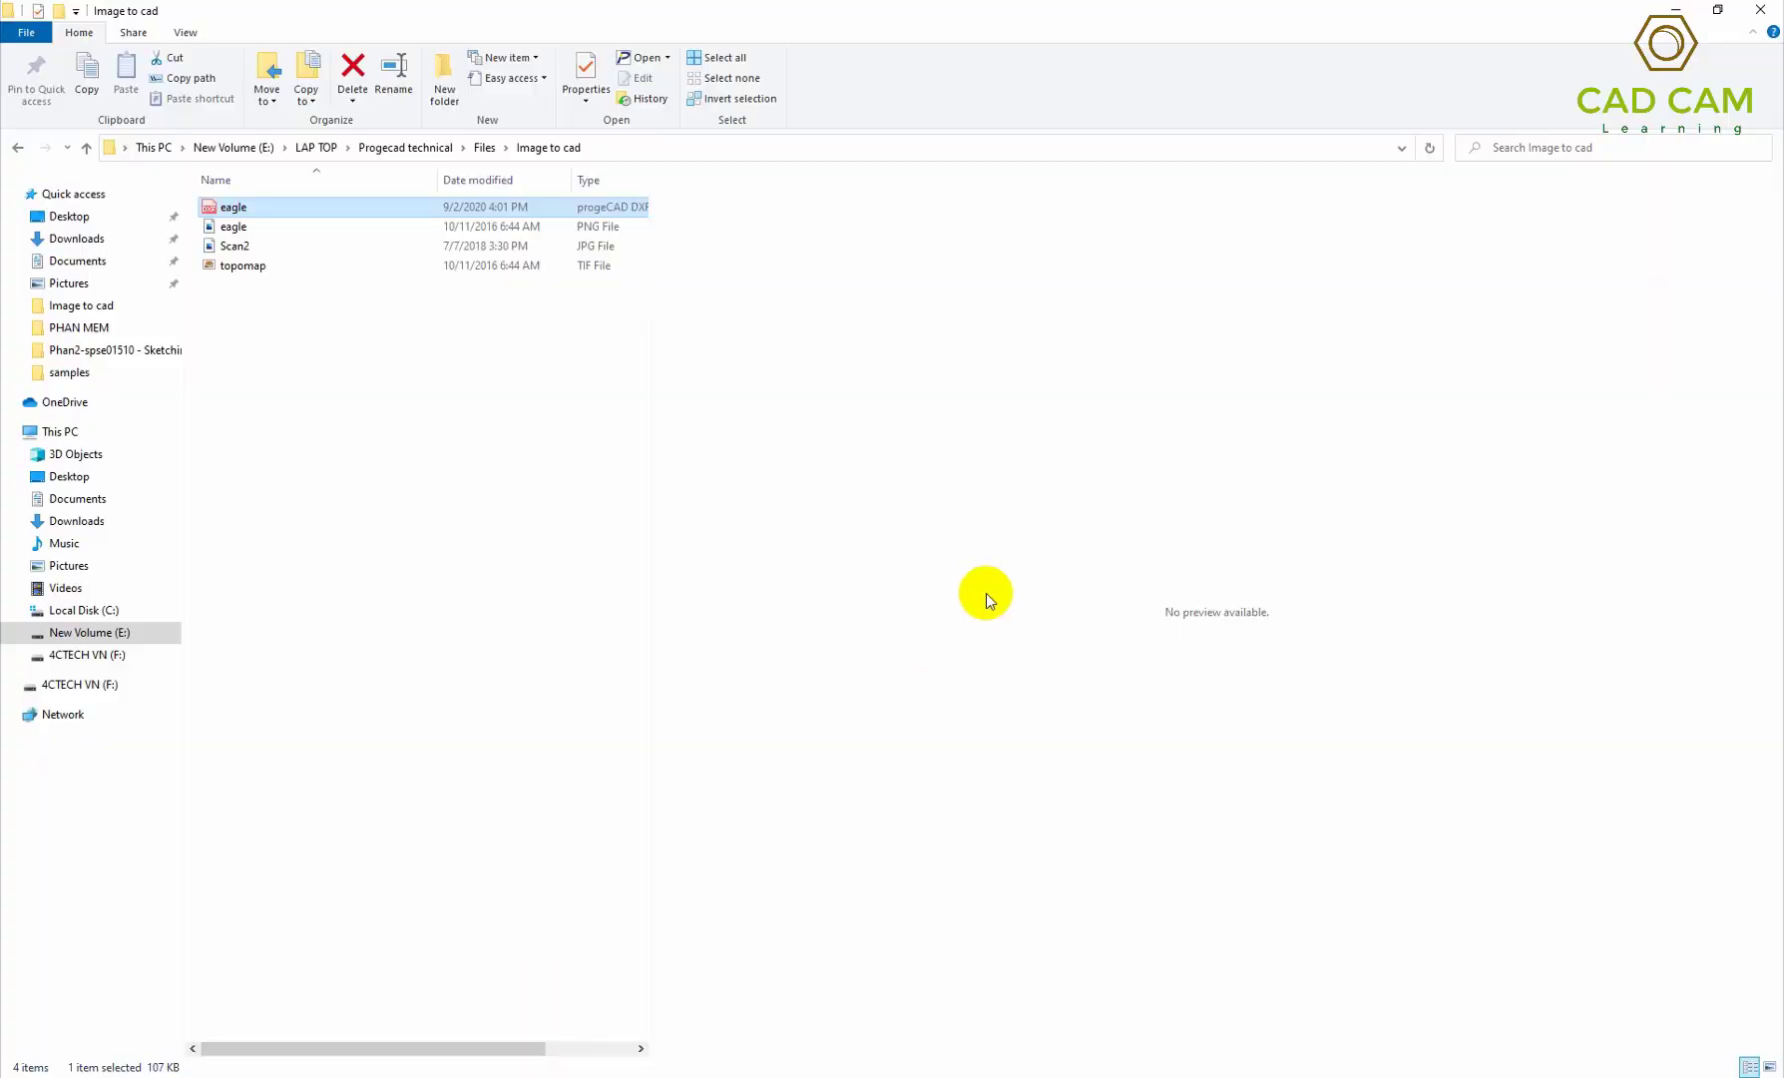
pyautogui.click(245, 230)
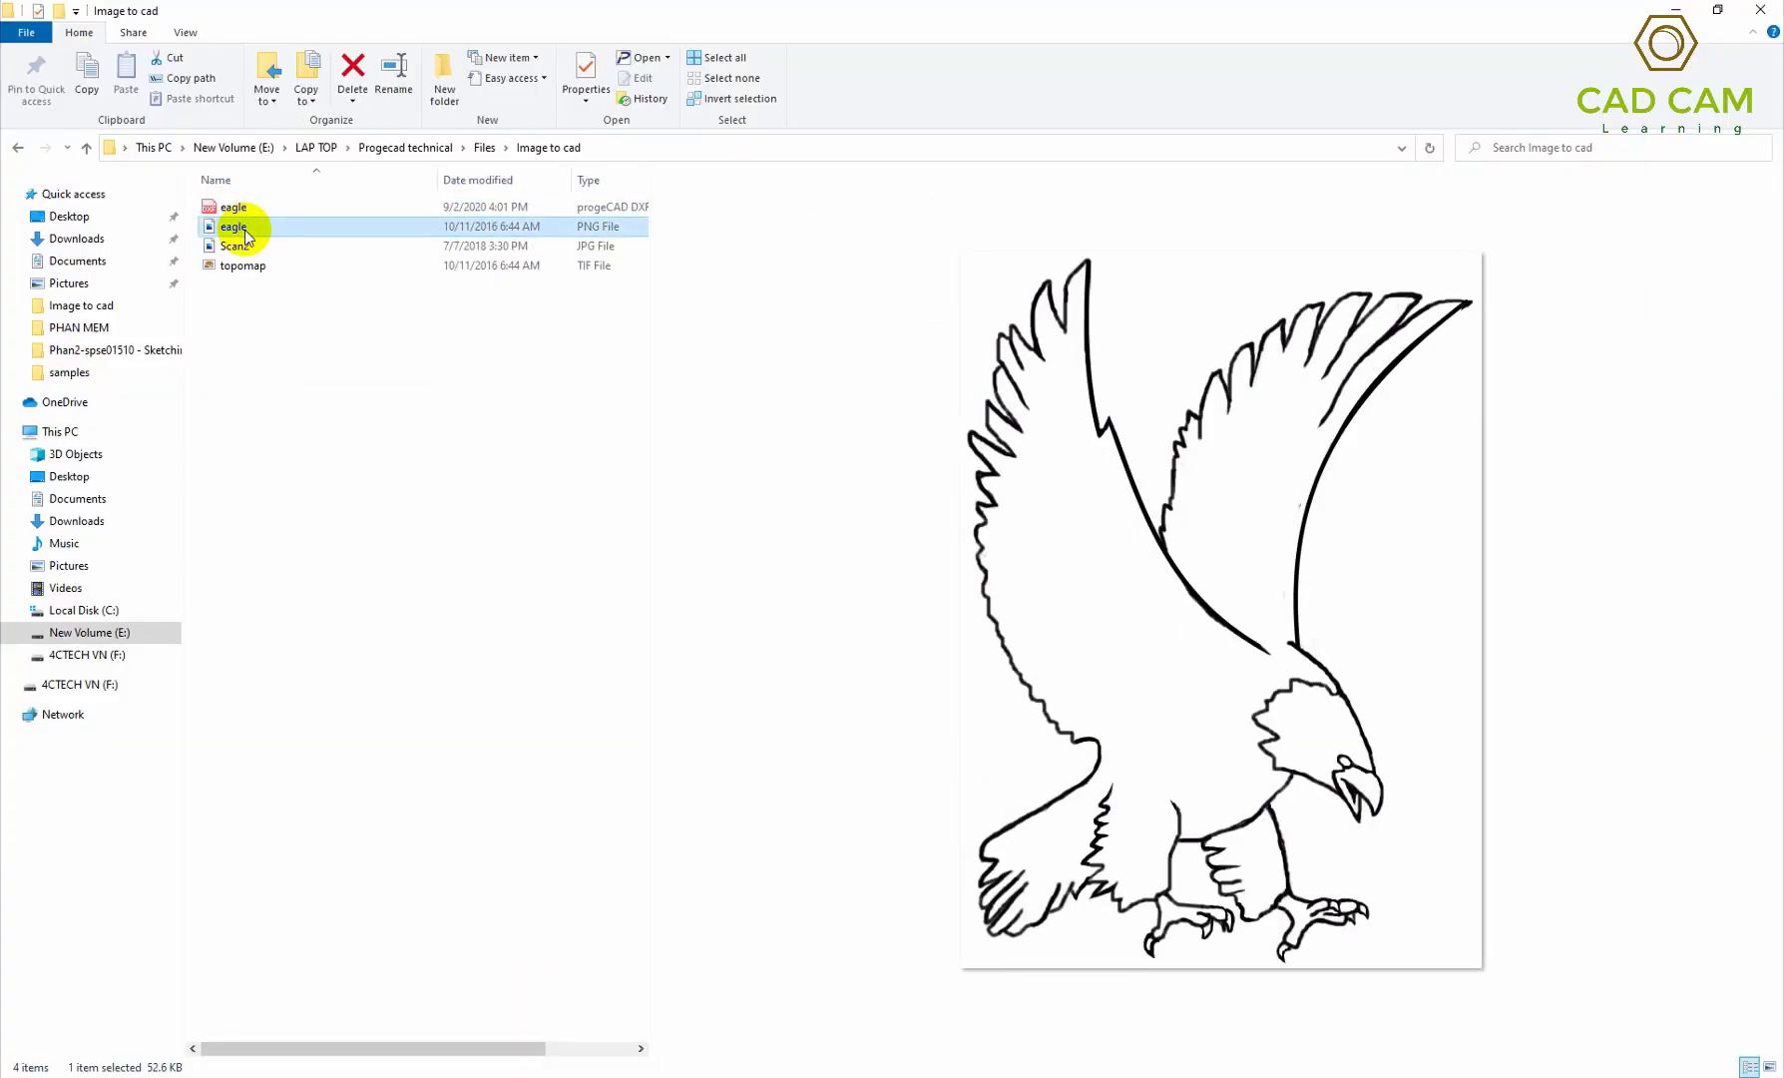
pyautogui.rightClick(249, 235)
pyautogui.click(288, 232)
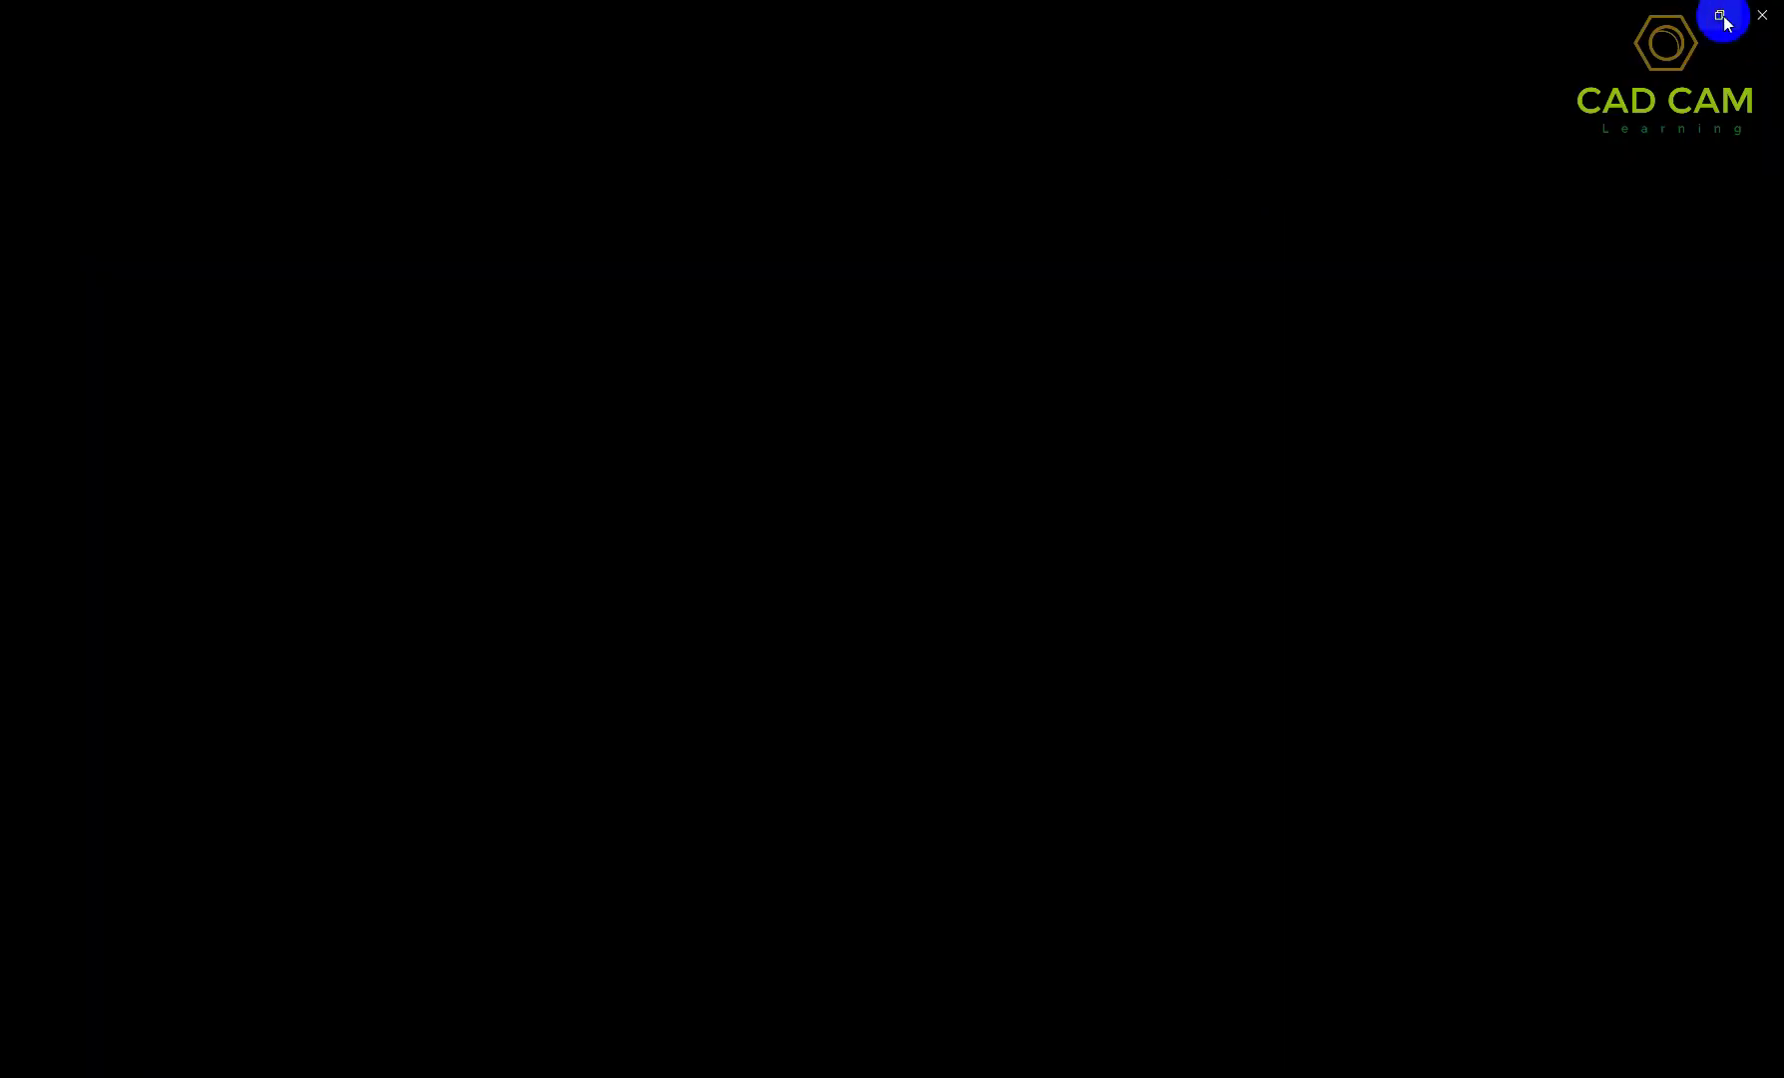
# Step: Shrink the Photos window beside the drawing and minimise the folder window
pyautogui.click(1723, 17)
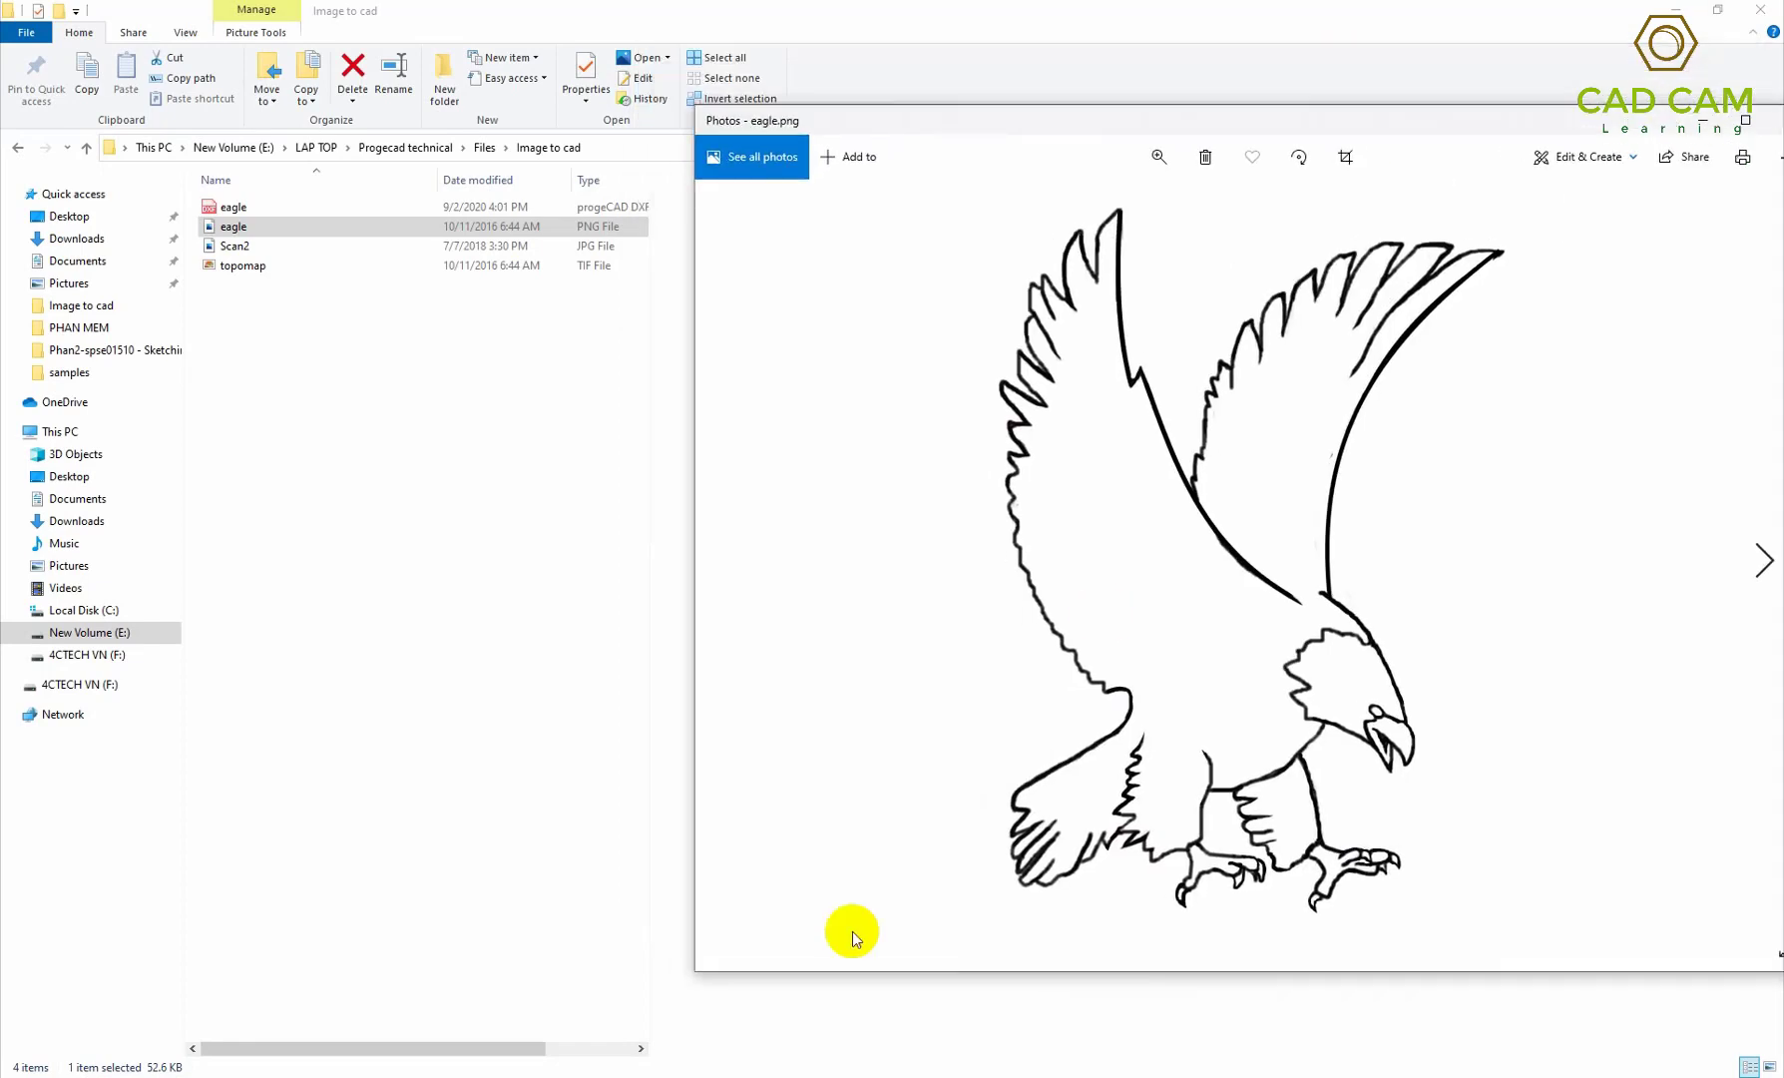
pyautogui.moveTo(692, 953); pyautogui.dragTo(1155, 740)
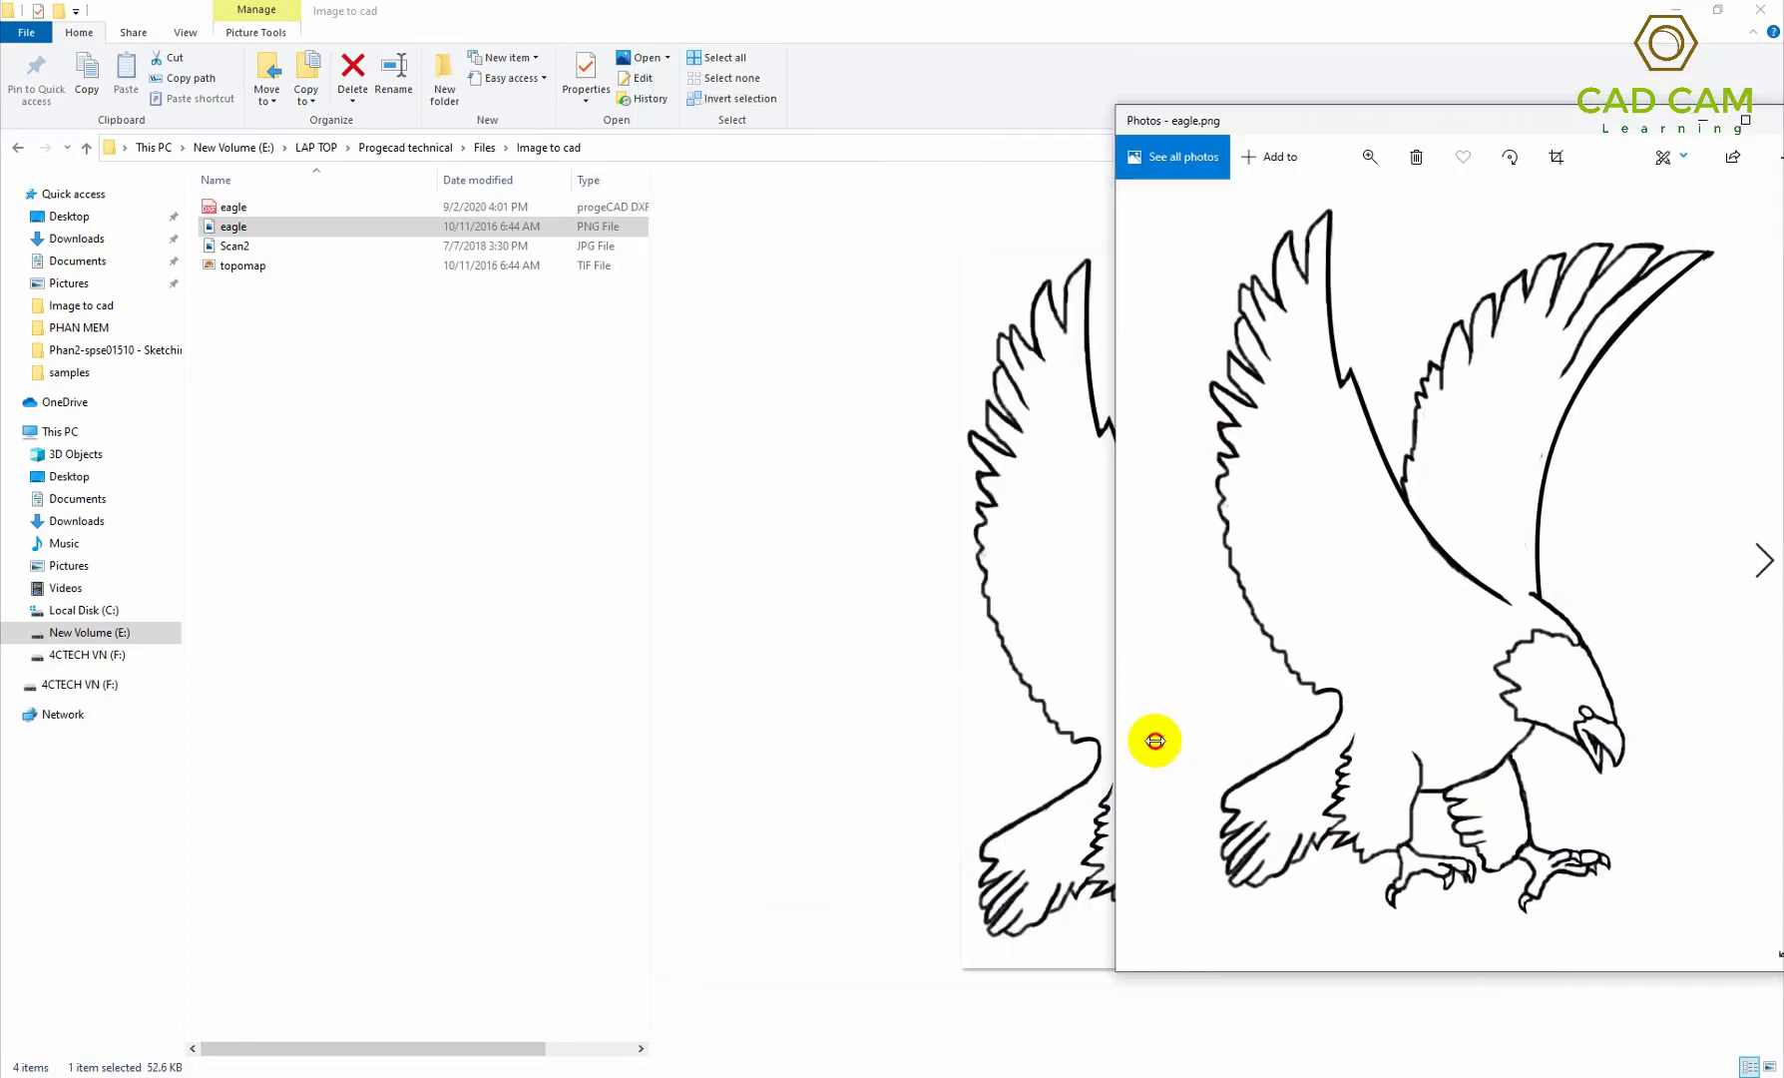
pyautogui.click(1676, 10)
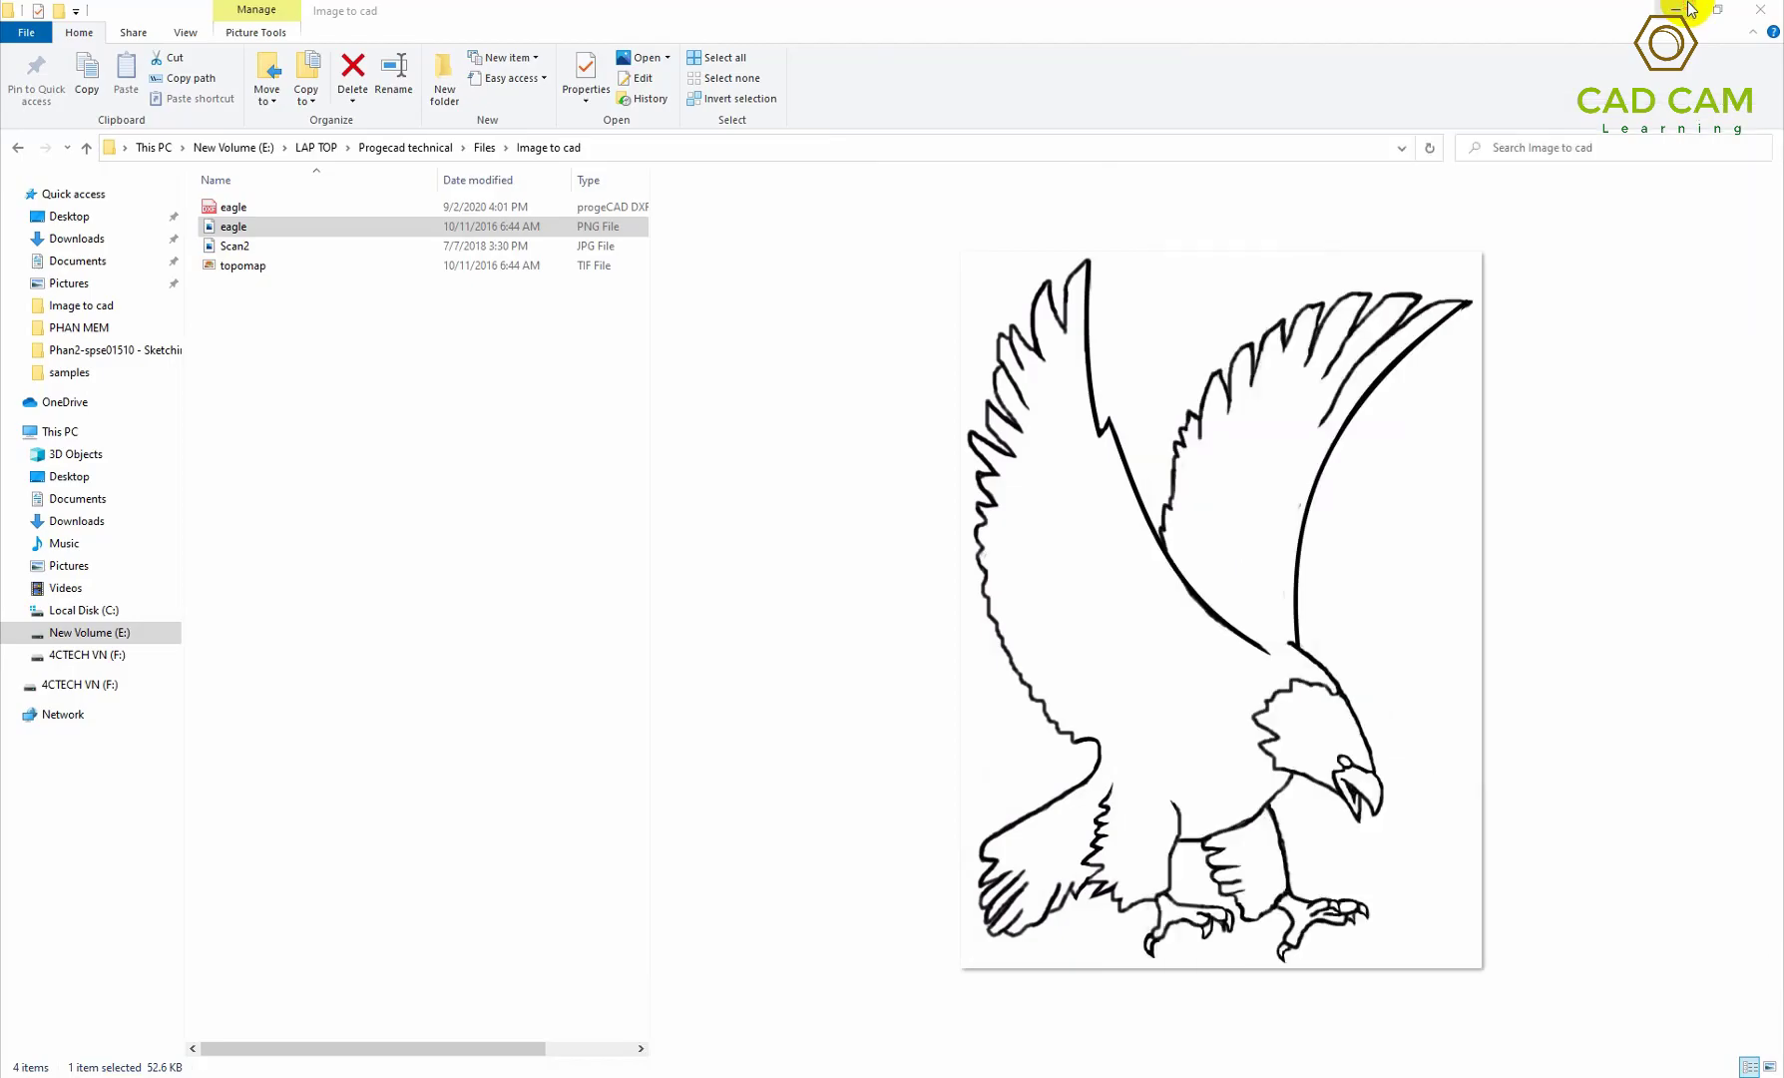
# Step: Bring the Photos window fully on screen, scroll its images, then close the eagle picture viewer
pyautogui.moveTo(1488, 127); pyautogui.dragTo(1309, 179)
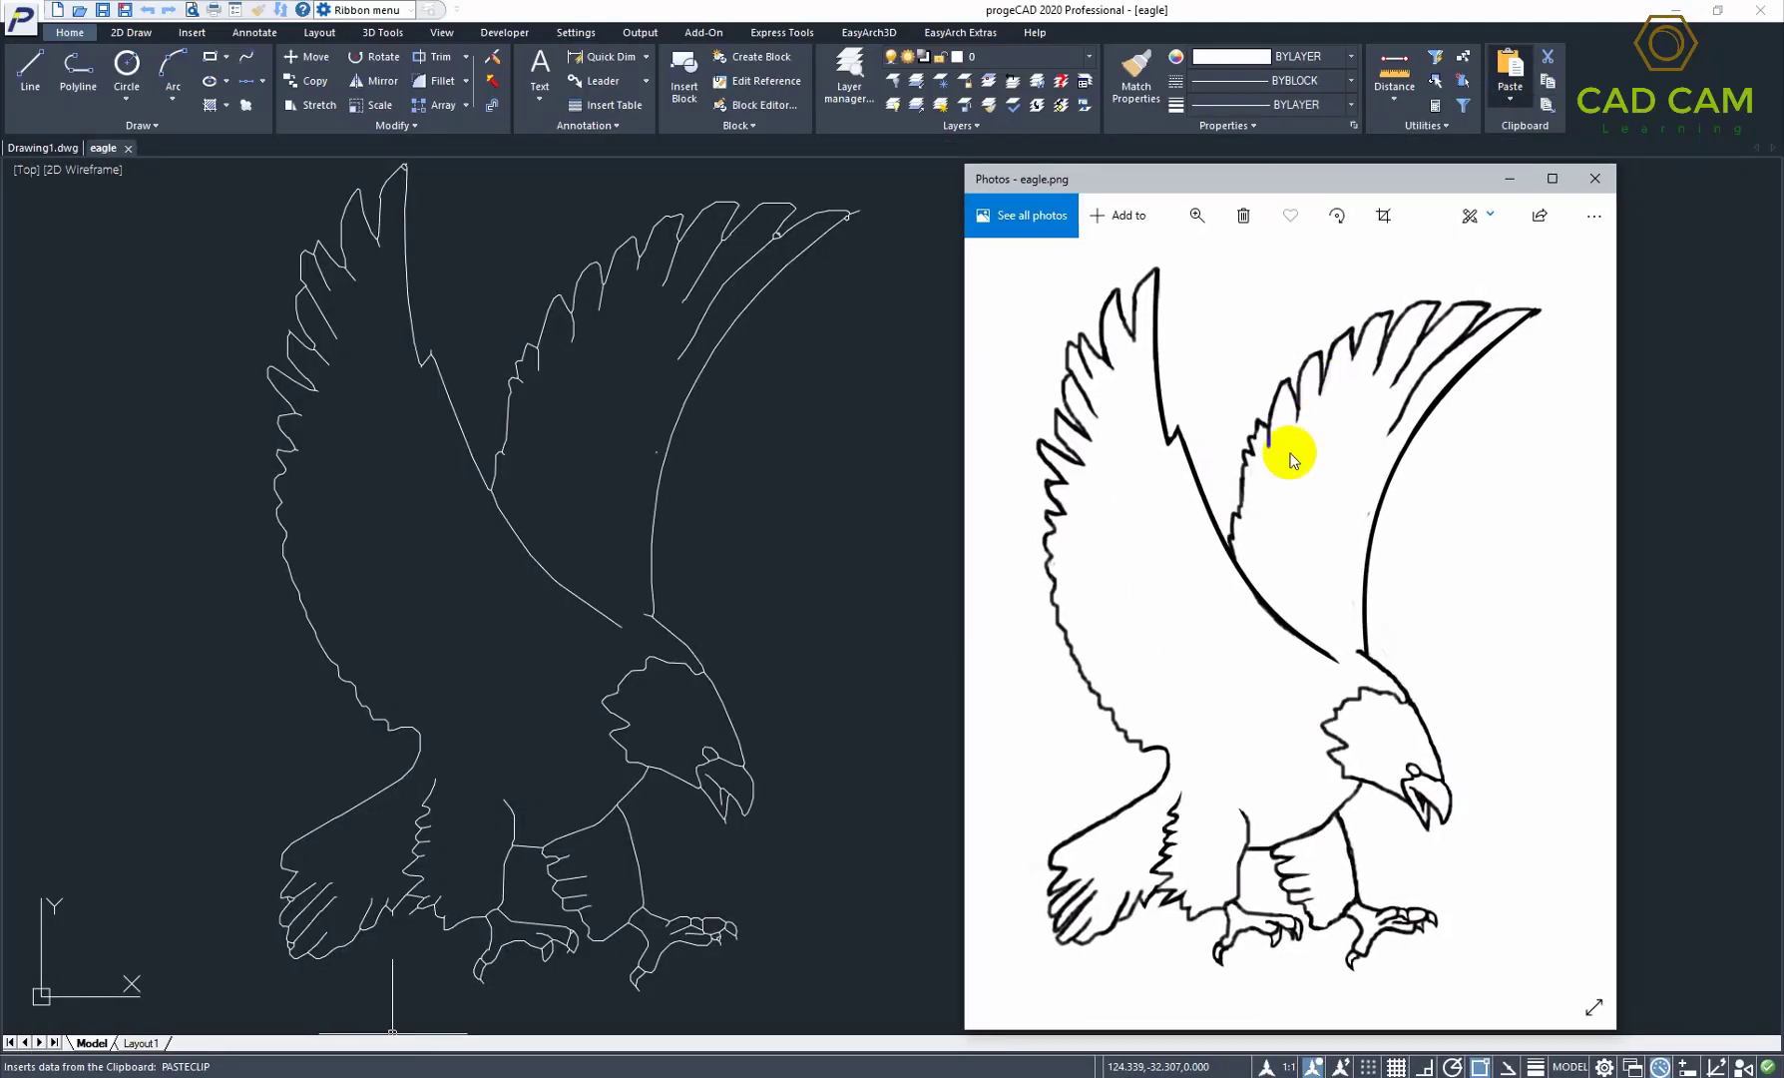
pyautogui.scroll(-1, 1347, 477)
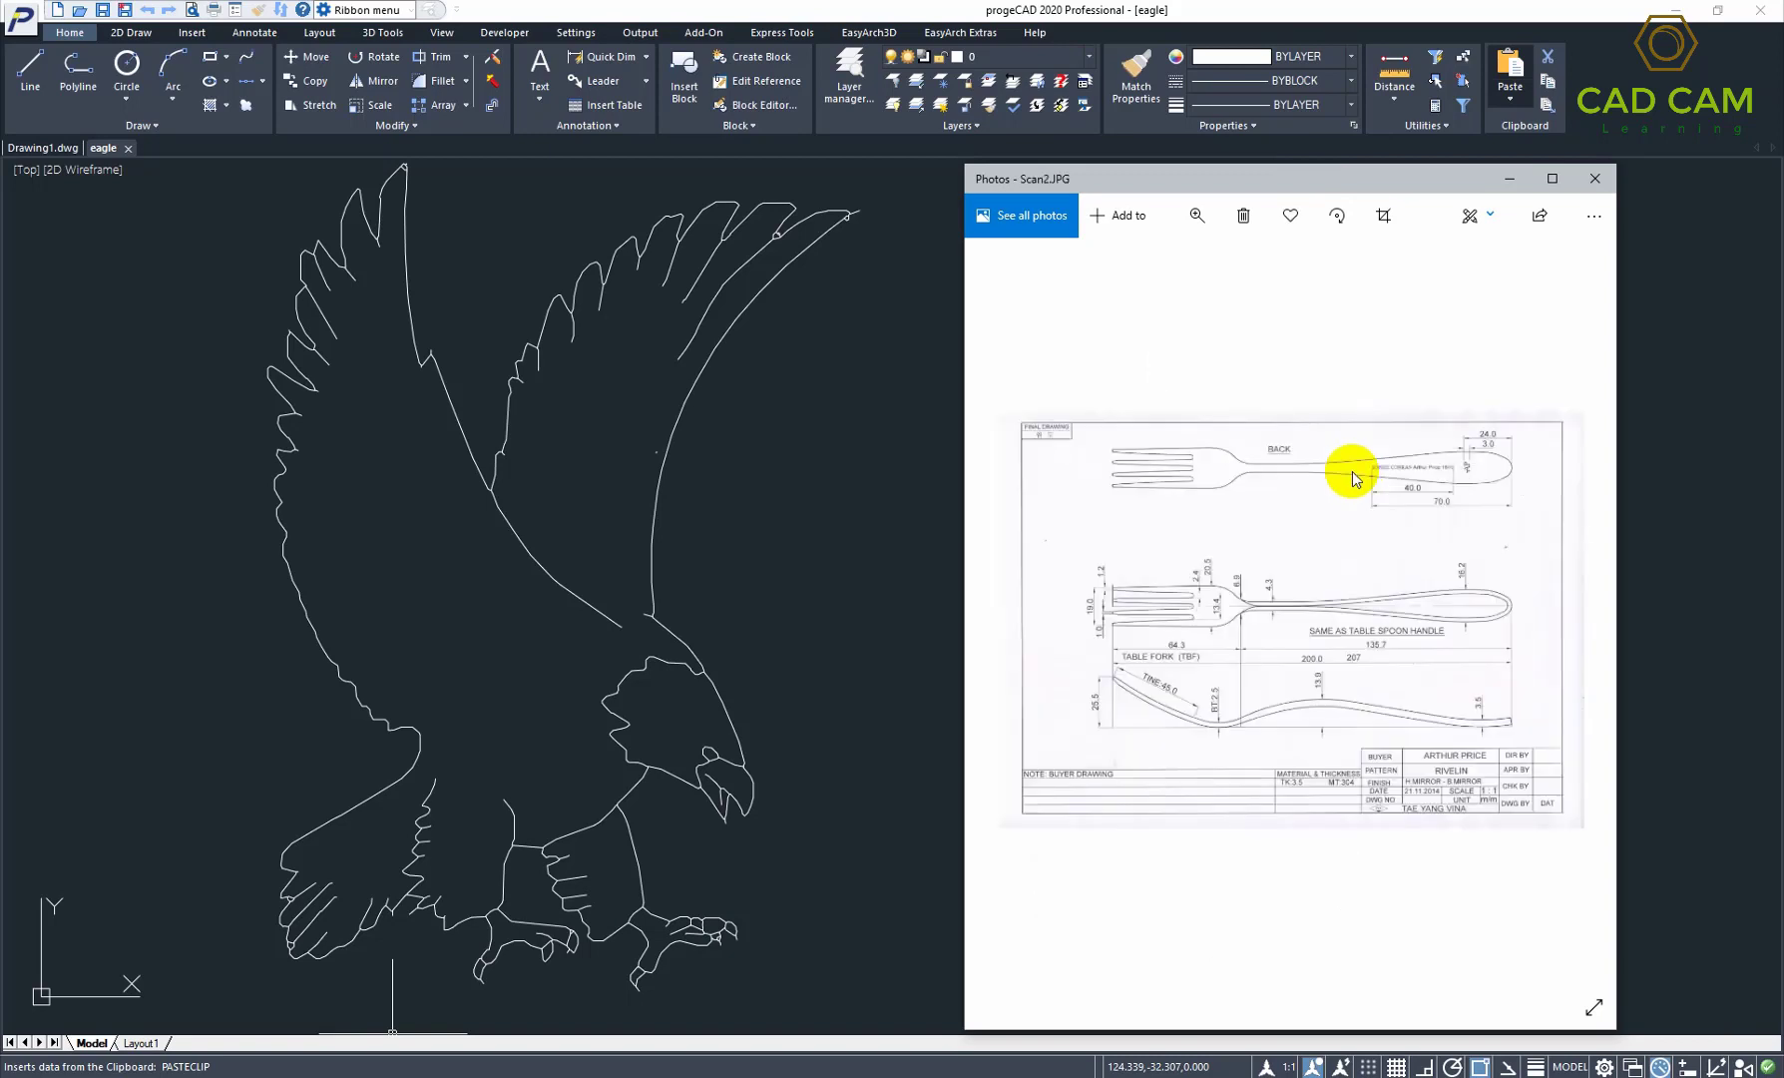
pyautogui.scroll(1, 1352, 479)
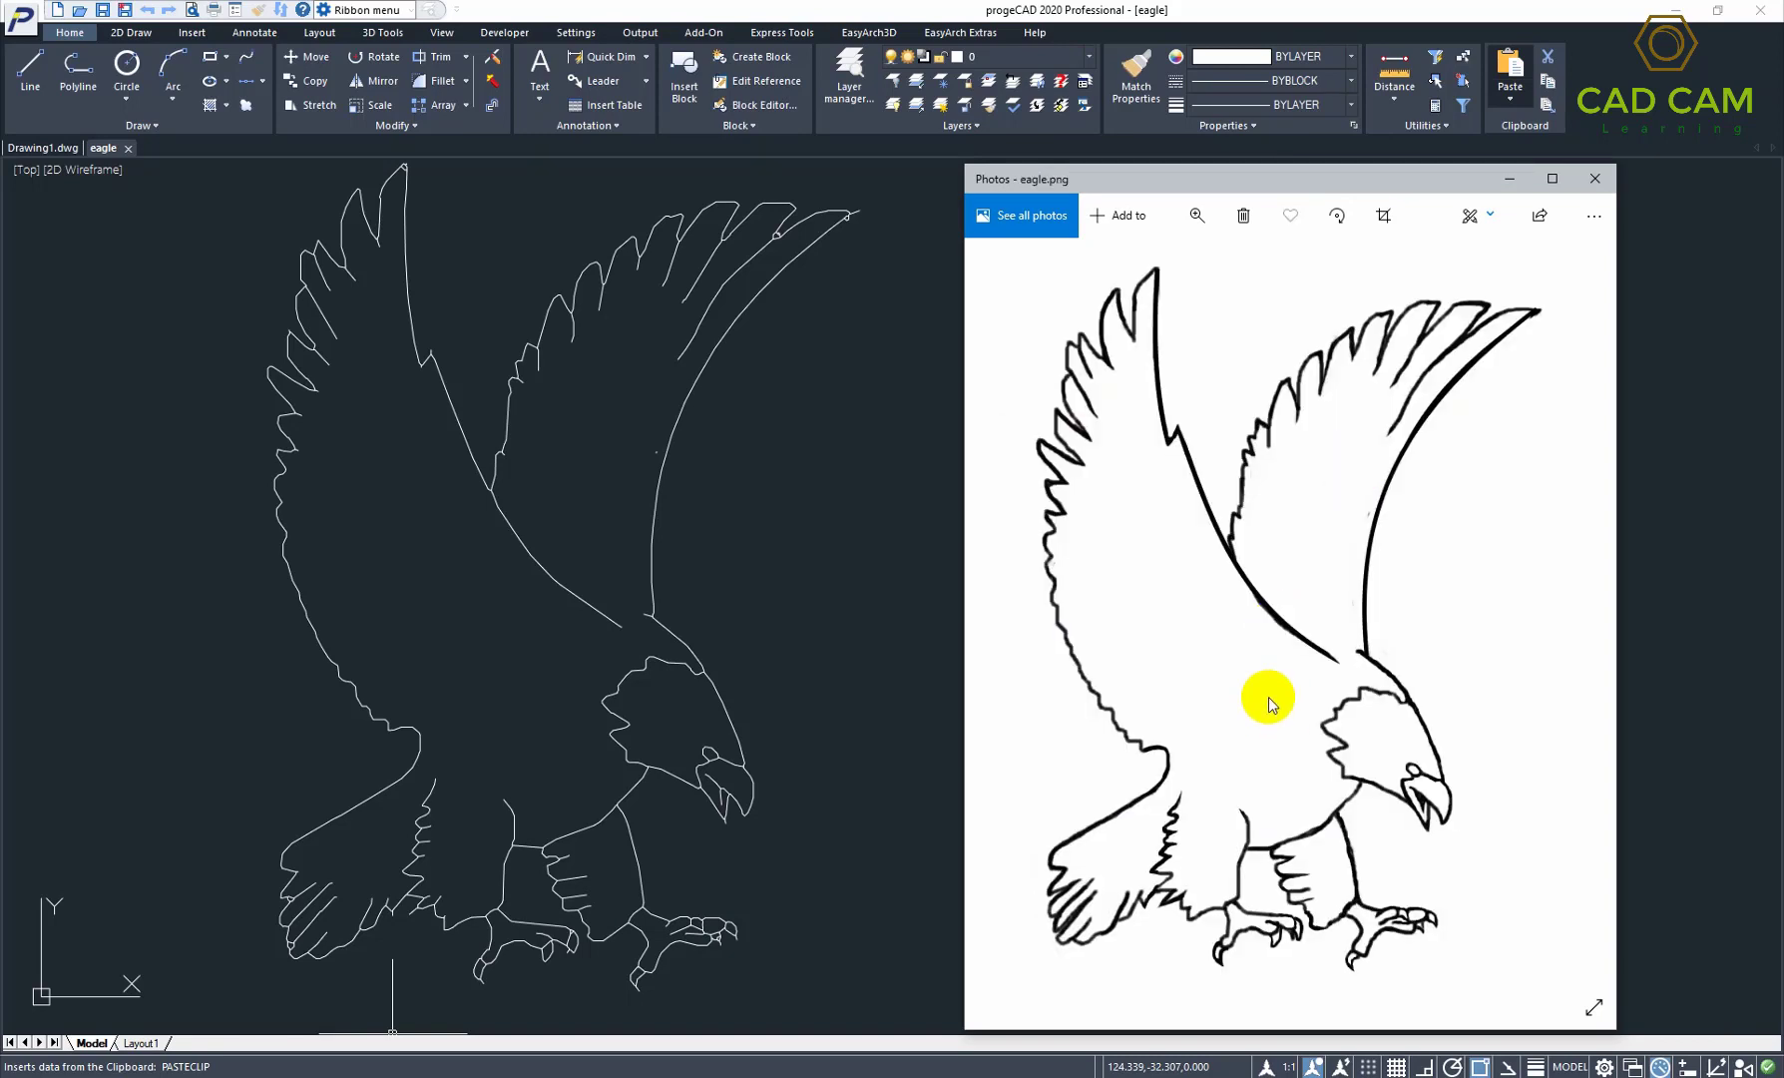
pyautogui.click(1597, 179)
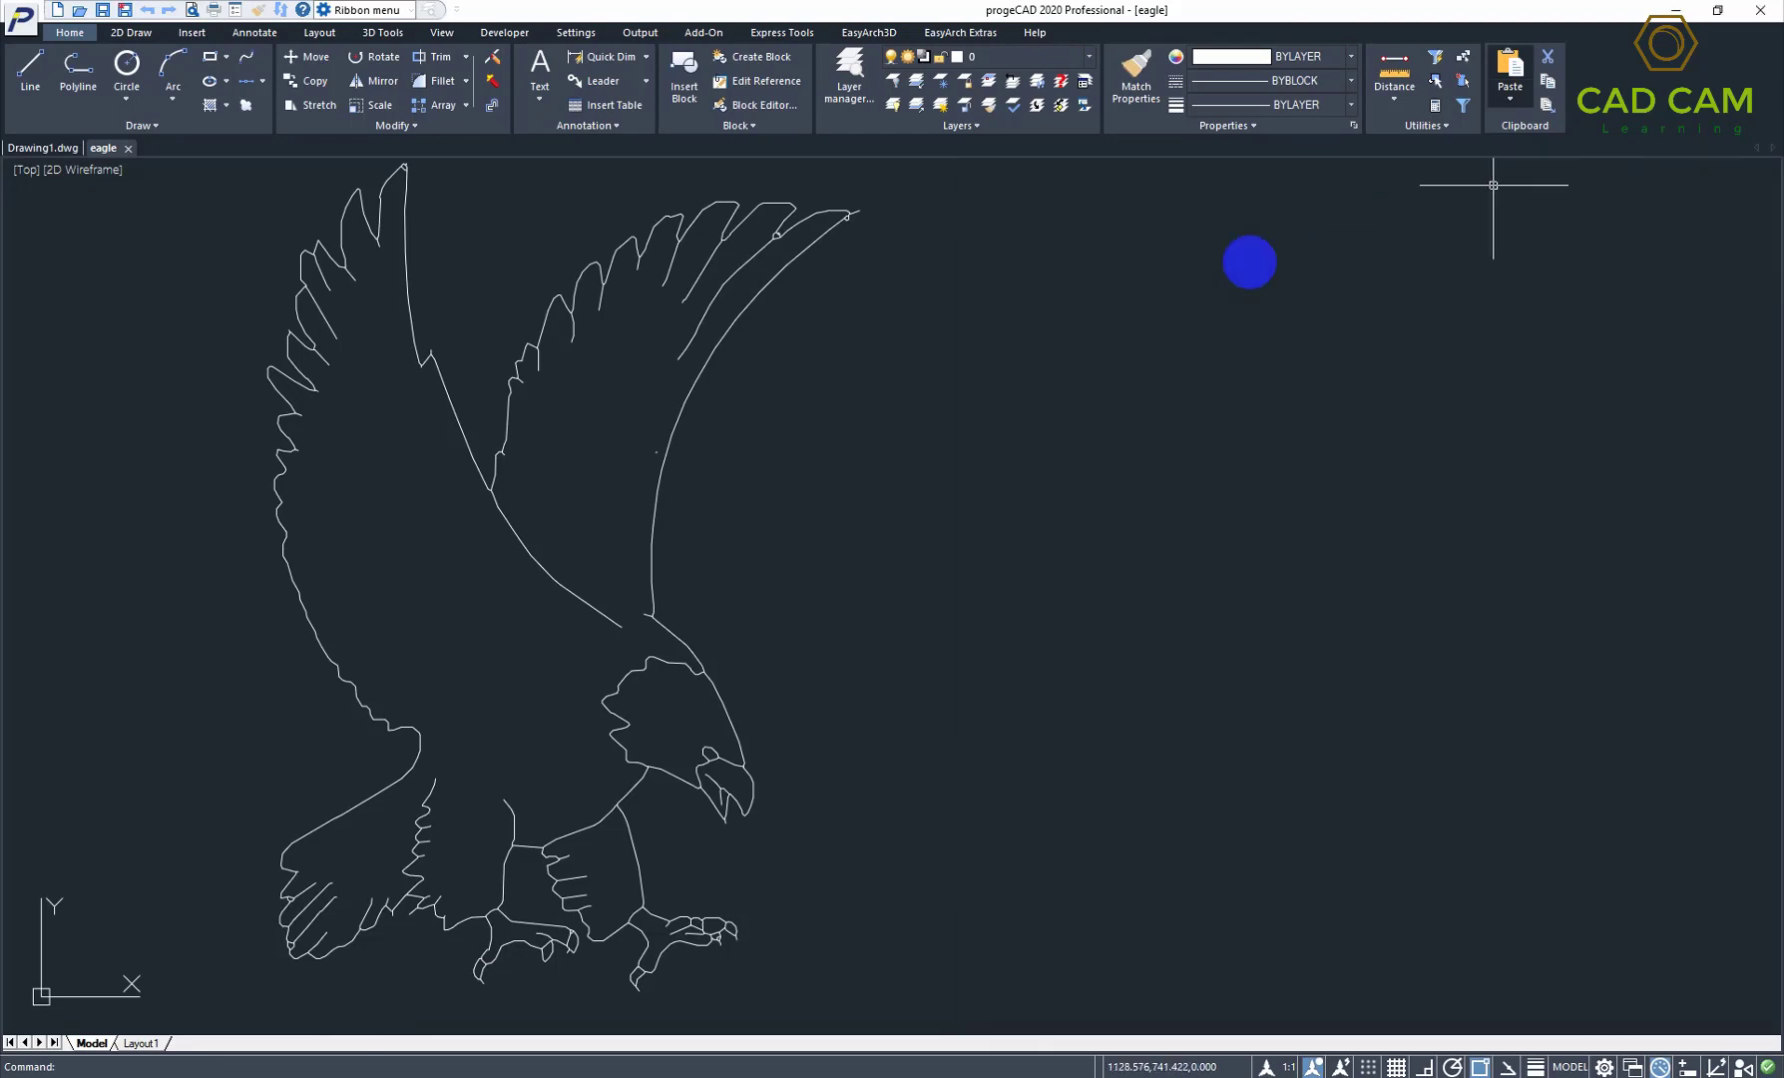
# Step: Zoom into the eagle's head and select its wavy outline polyline, then clear the selection
pyautogui.scroll(1, 874, 429)
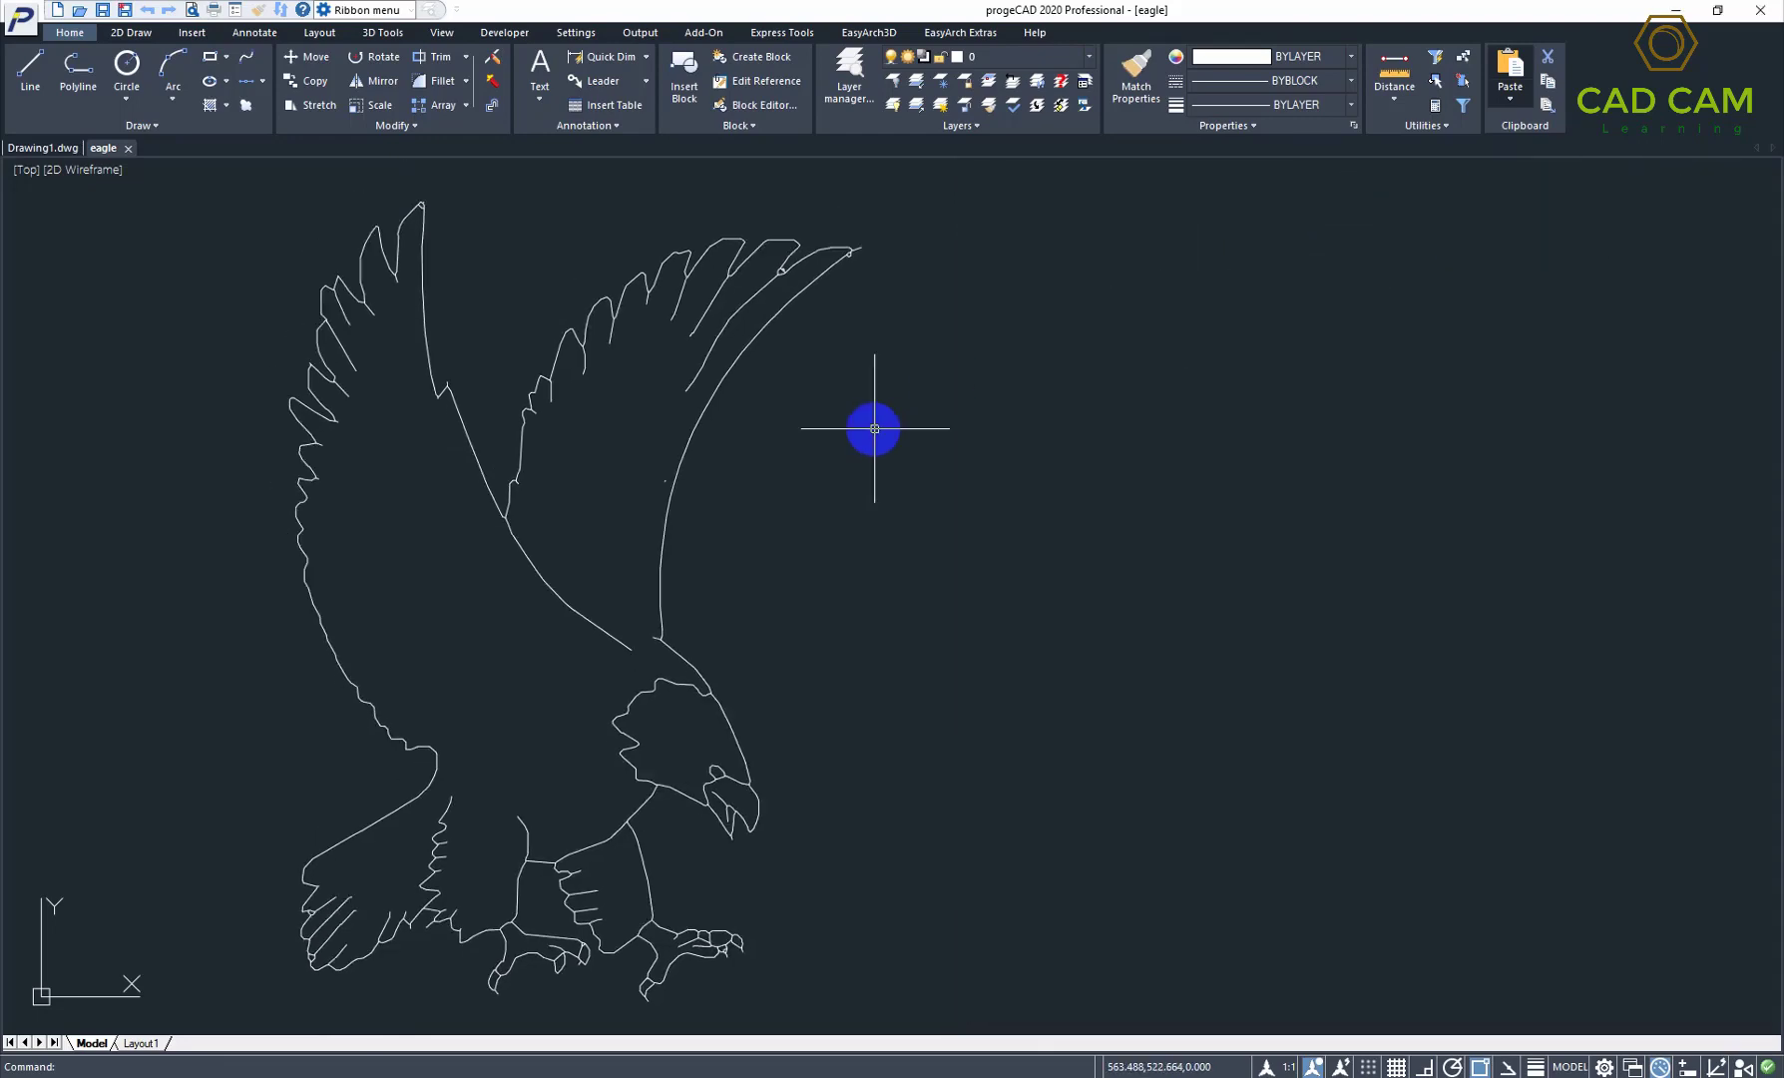
pyautogui.scroll(1, 875, 429)
pyautogui.scroll(1, 874, 429)
pyautogui.scroll(2, 928, 482)
pyautogui.scroll(2, 948, 510)
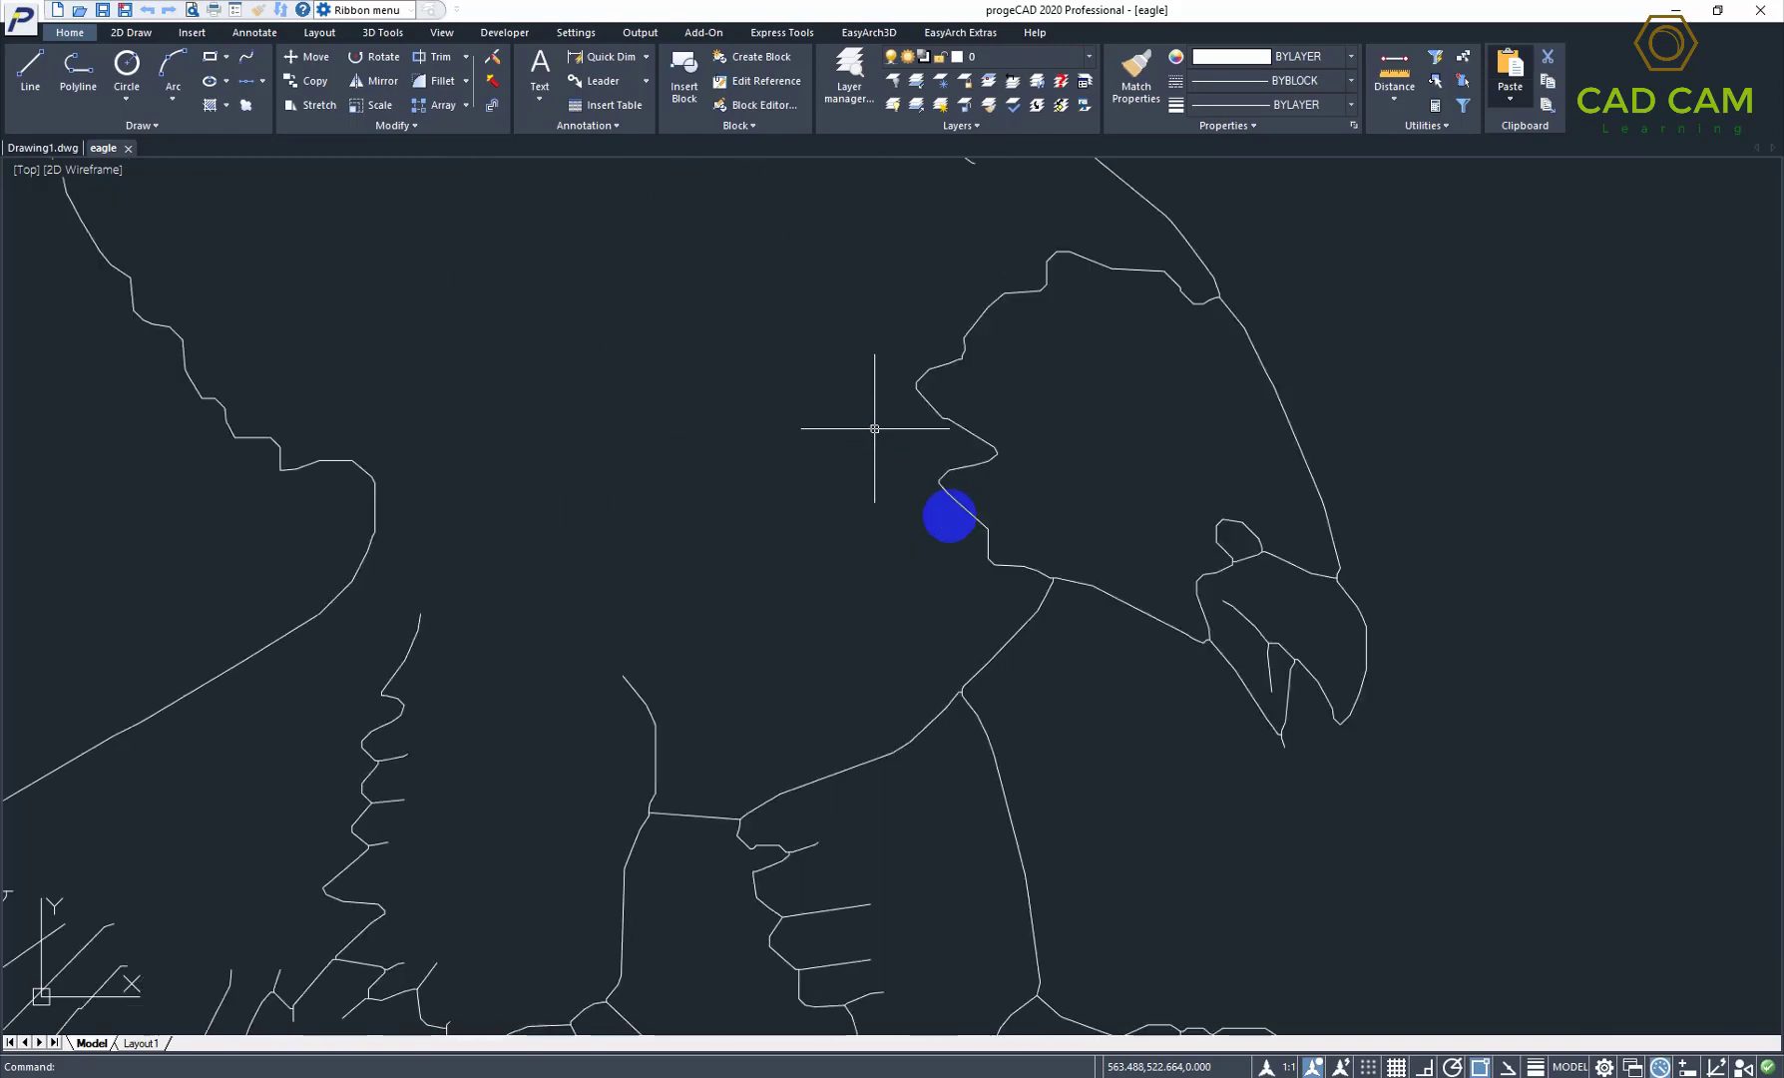
pyautogui.scroll(1, 996, 543)
pyautogui.click(984, 534)
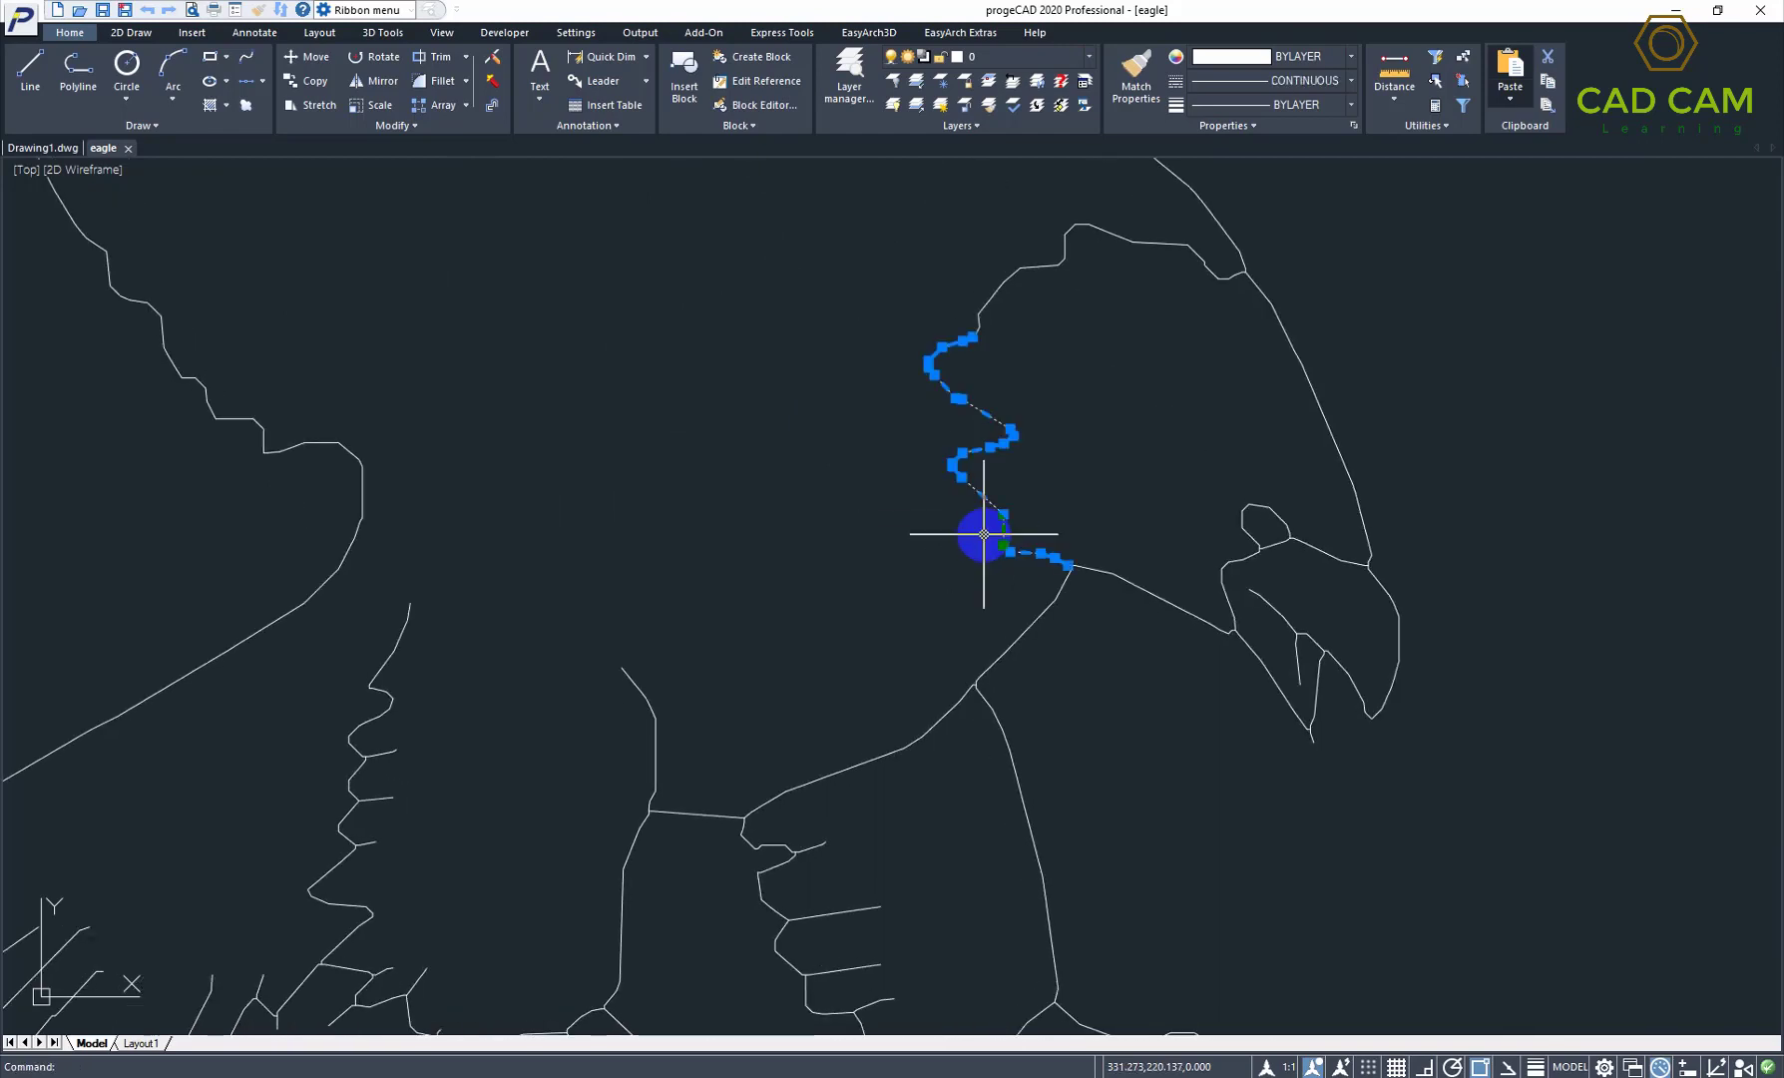
pyautogui.press('Escape')
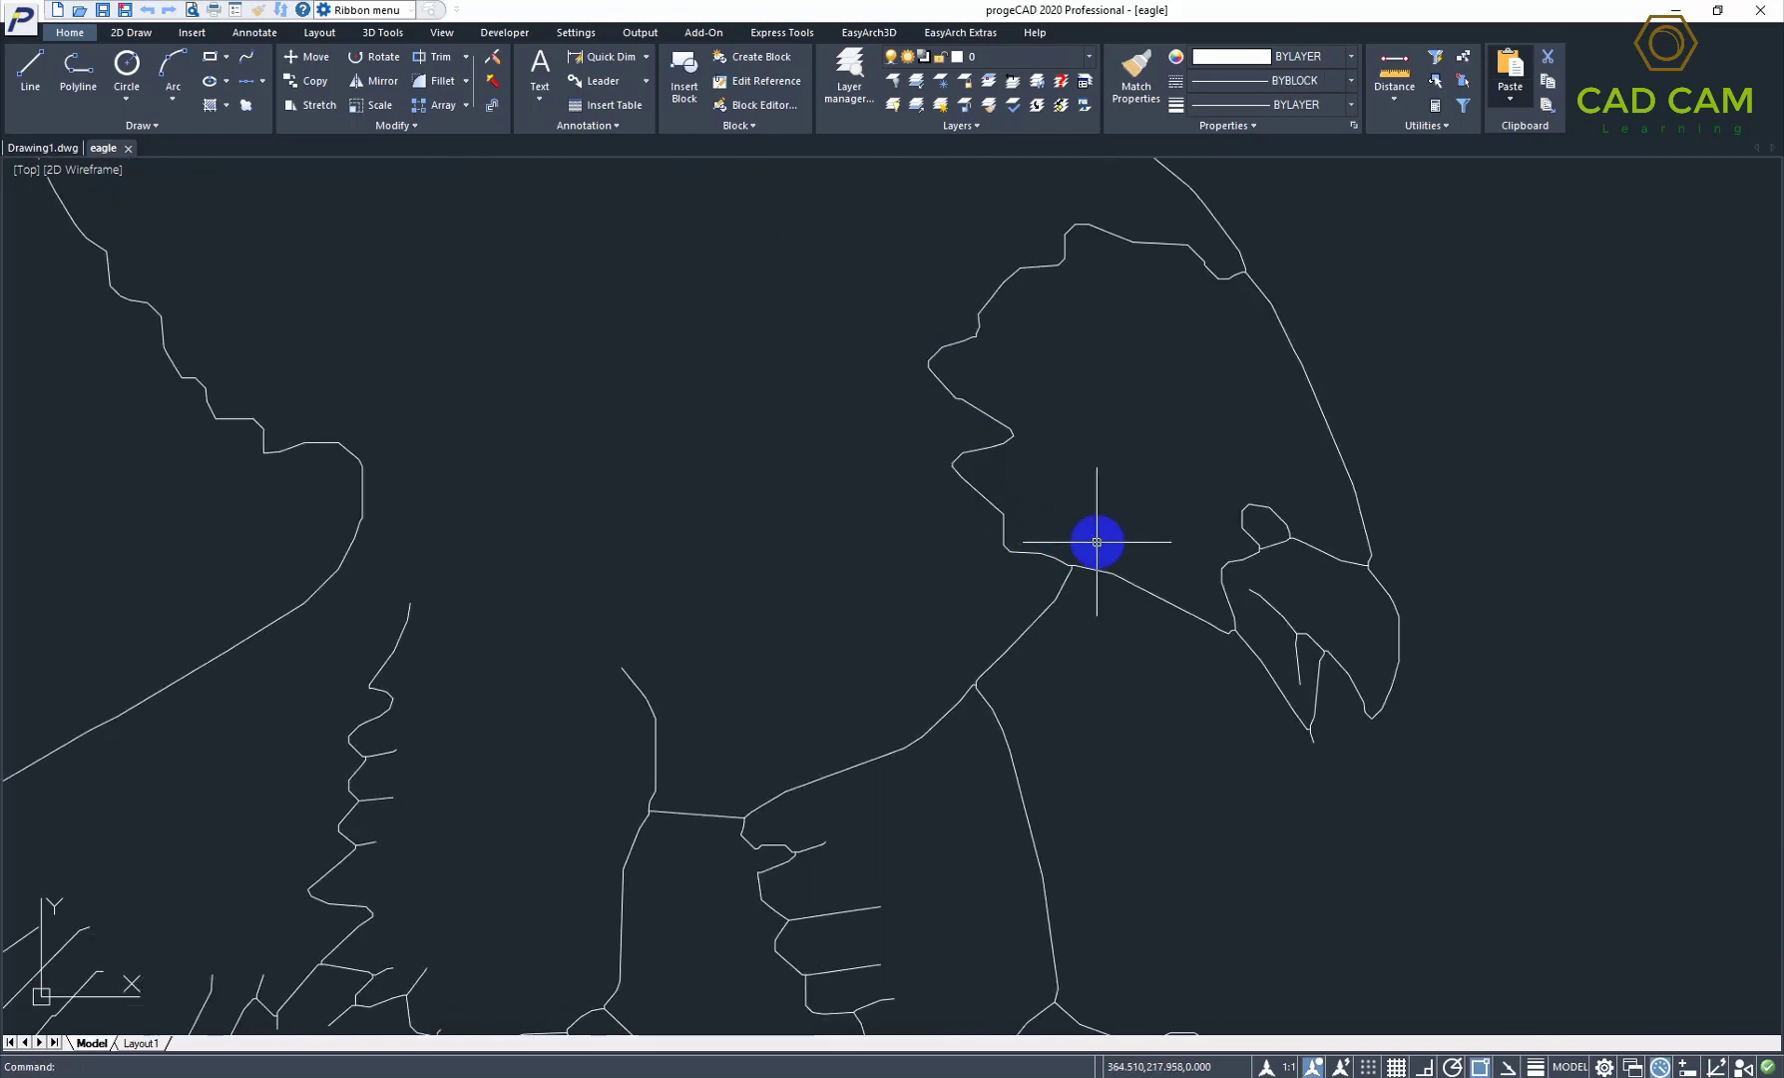
# Step: Zoom out, select the wing-edge polyline, pan the drawing and show the Add-On ribbon tools
pyautogui.scroll(-2, 1097, 542)
pyautogui.scroll(-1, 1095, 538)
pyautogui.scroll(-1, 1097, 545)
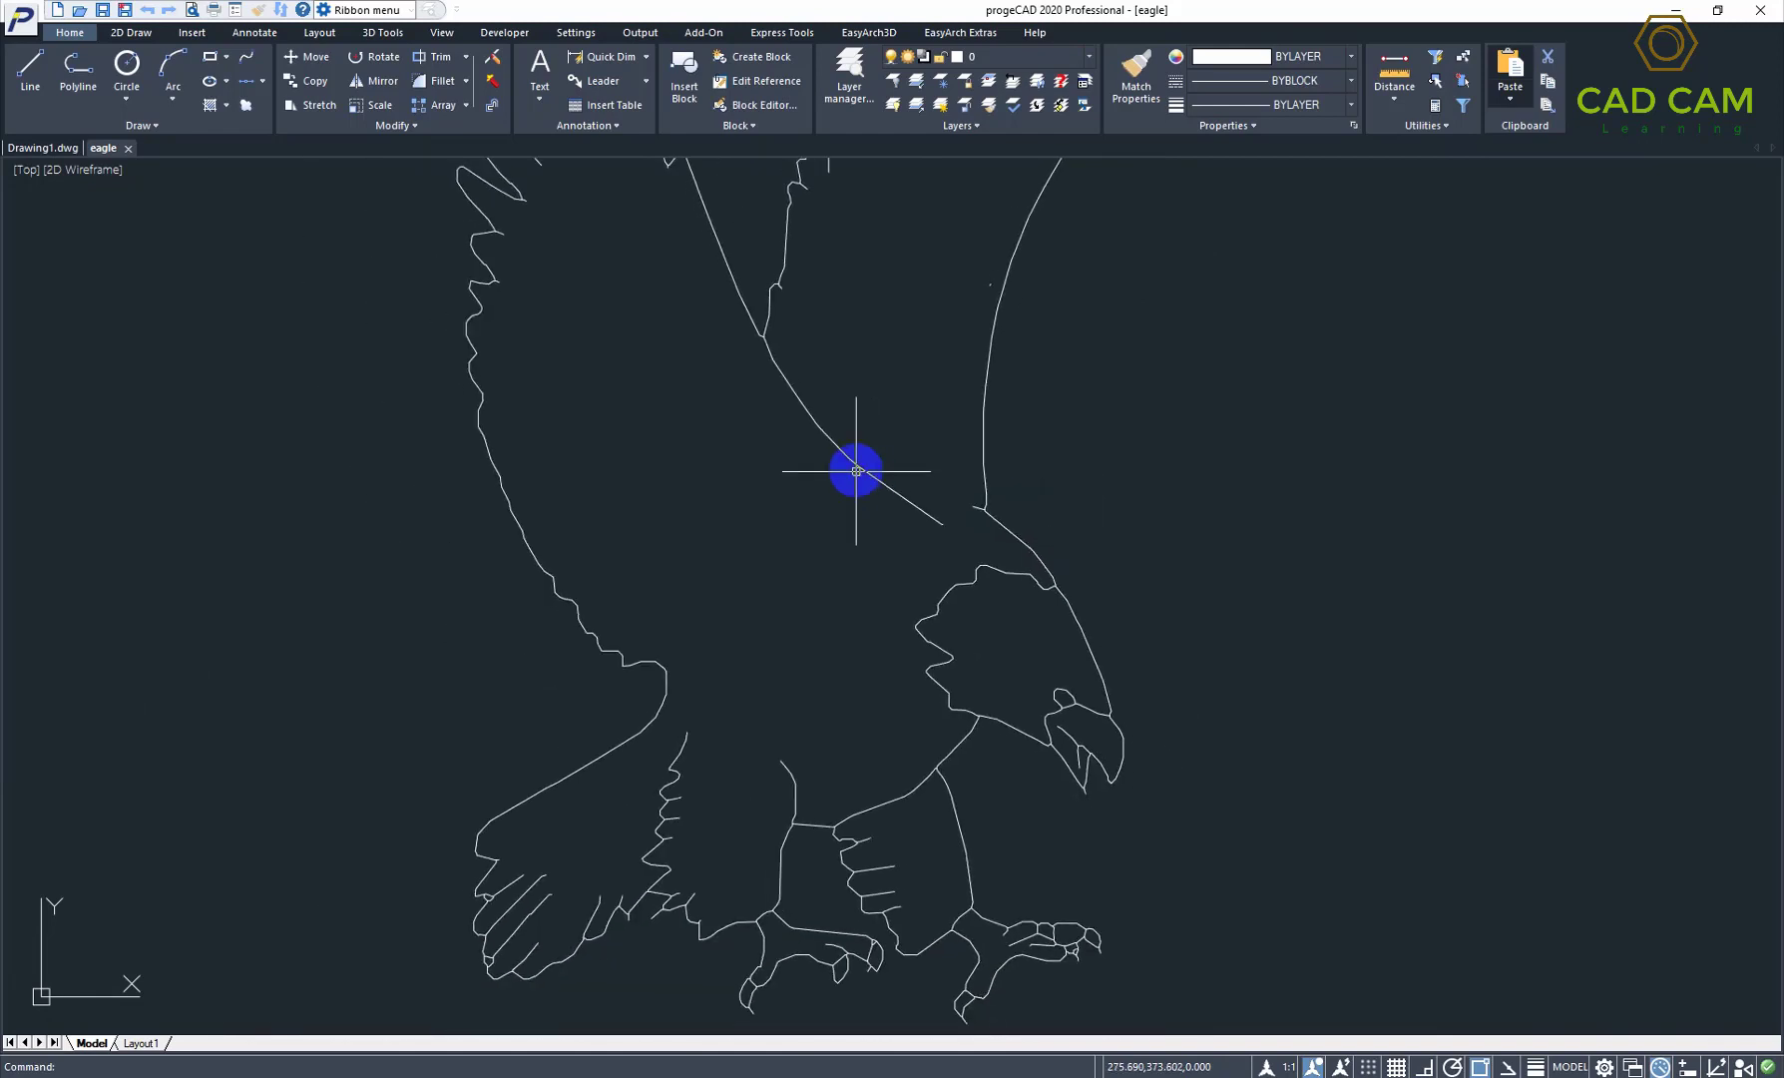
pyautogui.click(832, 435)
pyautogui.scroll(-1, 831, 467)
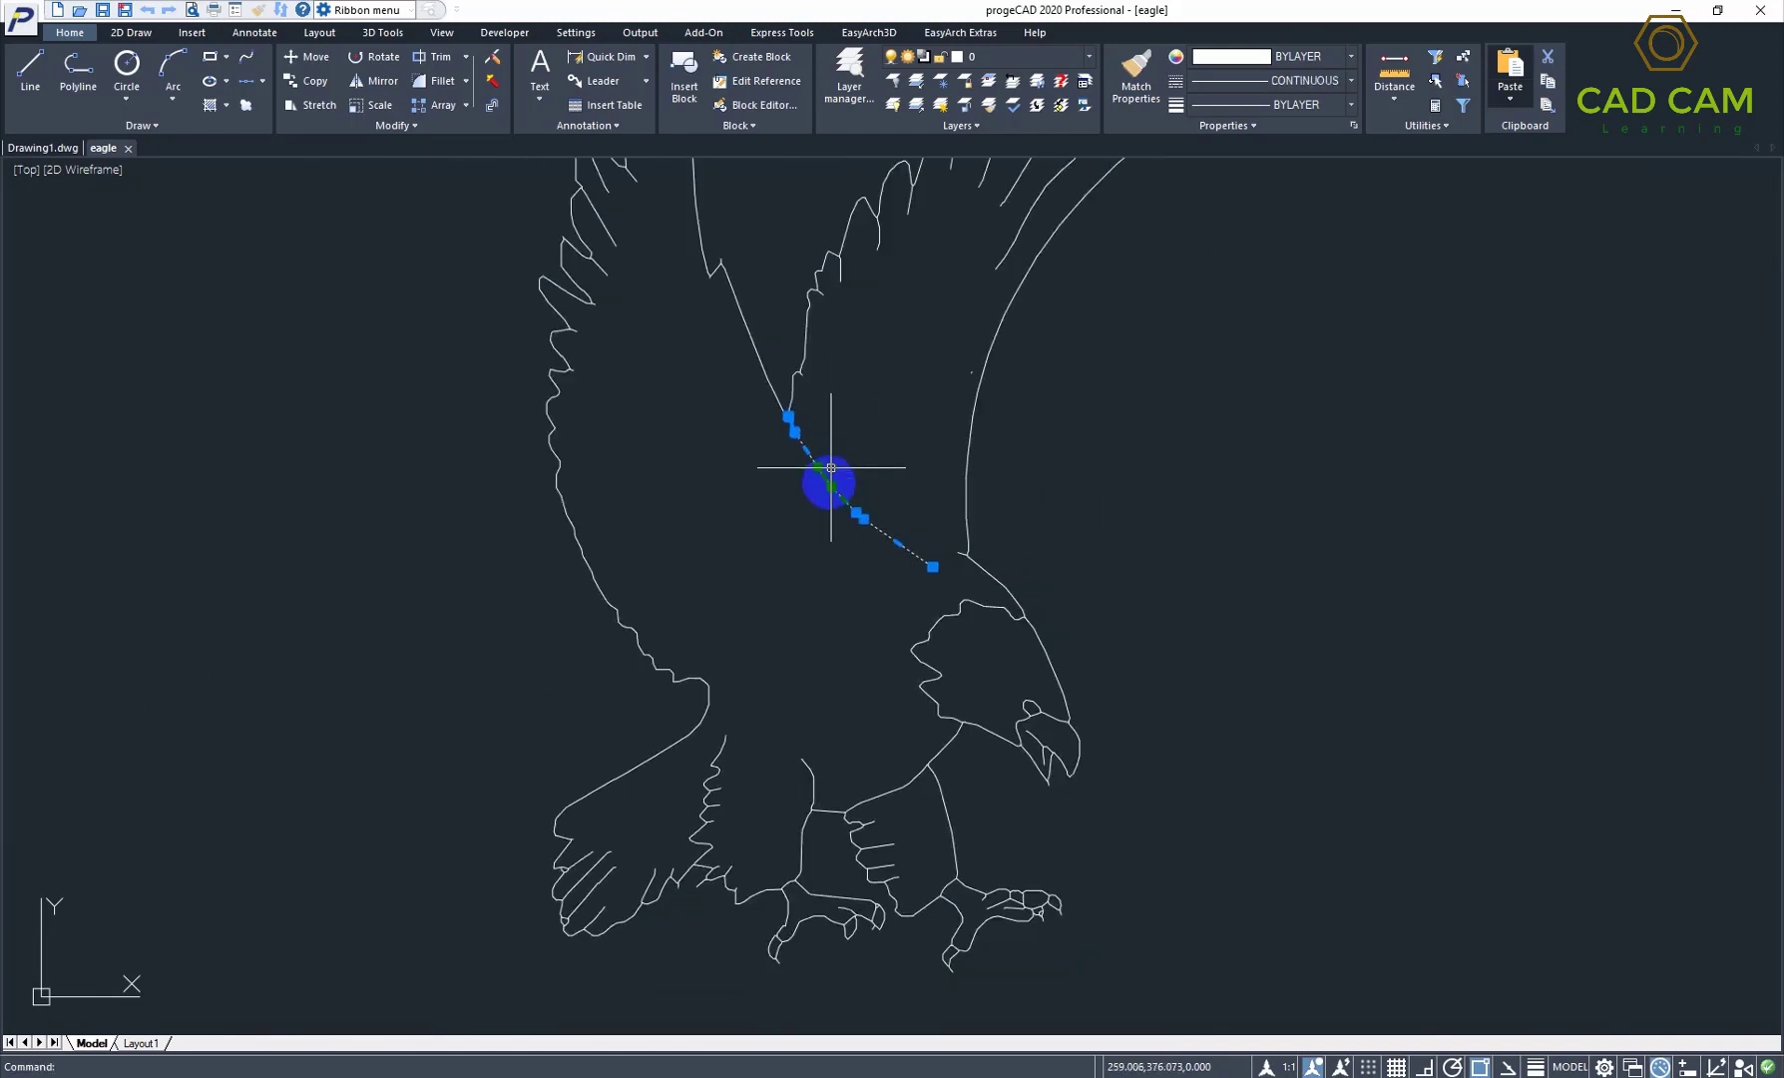
pyautogui.scroll(-1, 830, 467)
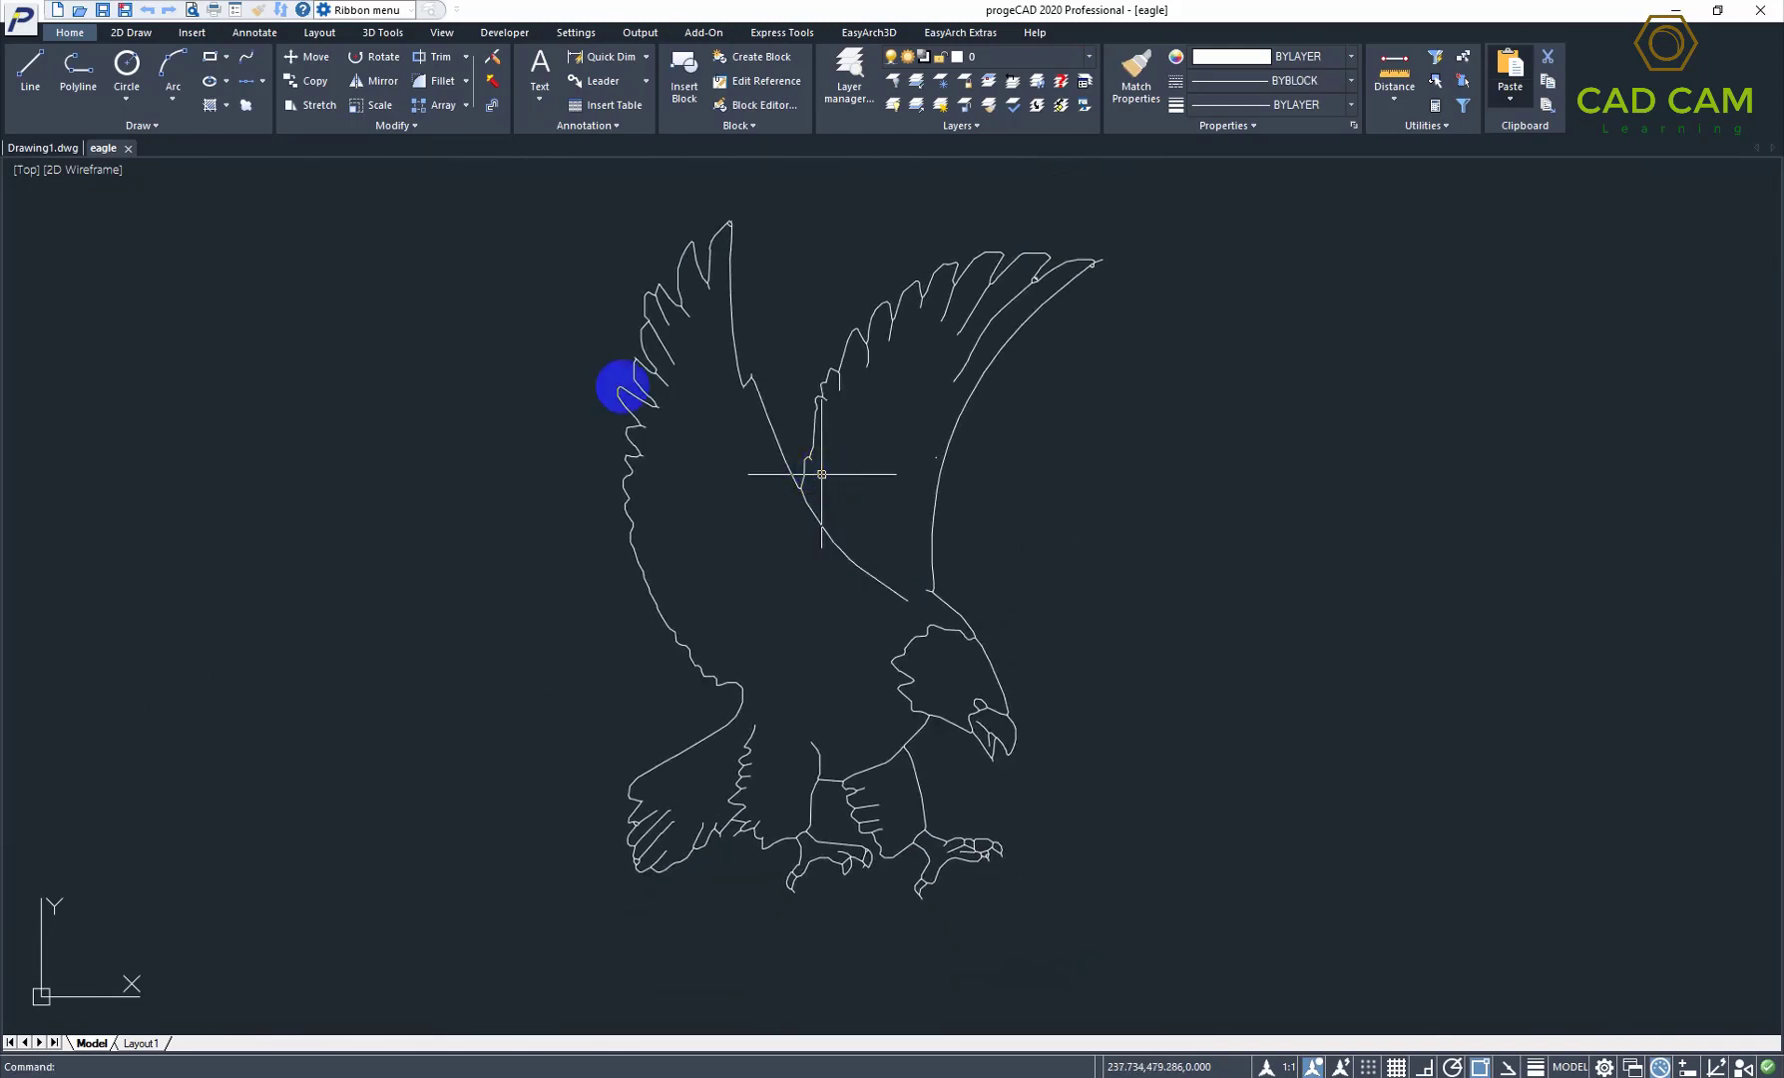
pyautogui.moveTo(821, 495); pyautogui.dragTo(366, 271, button='middle')
pyautogui.click(699, 33)
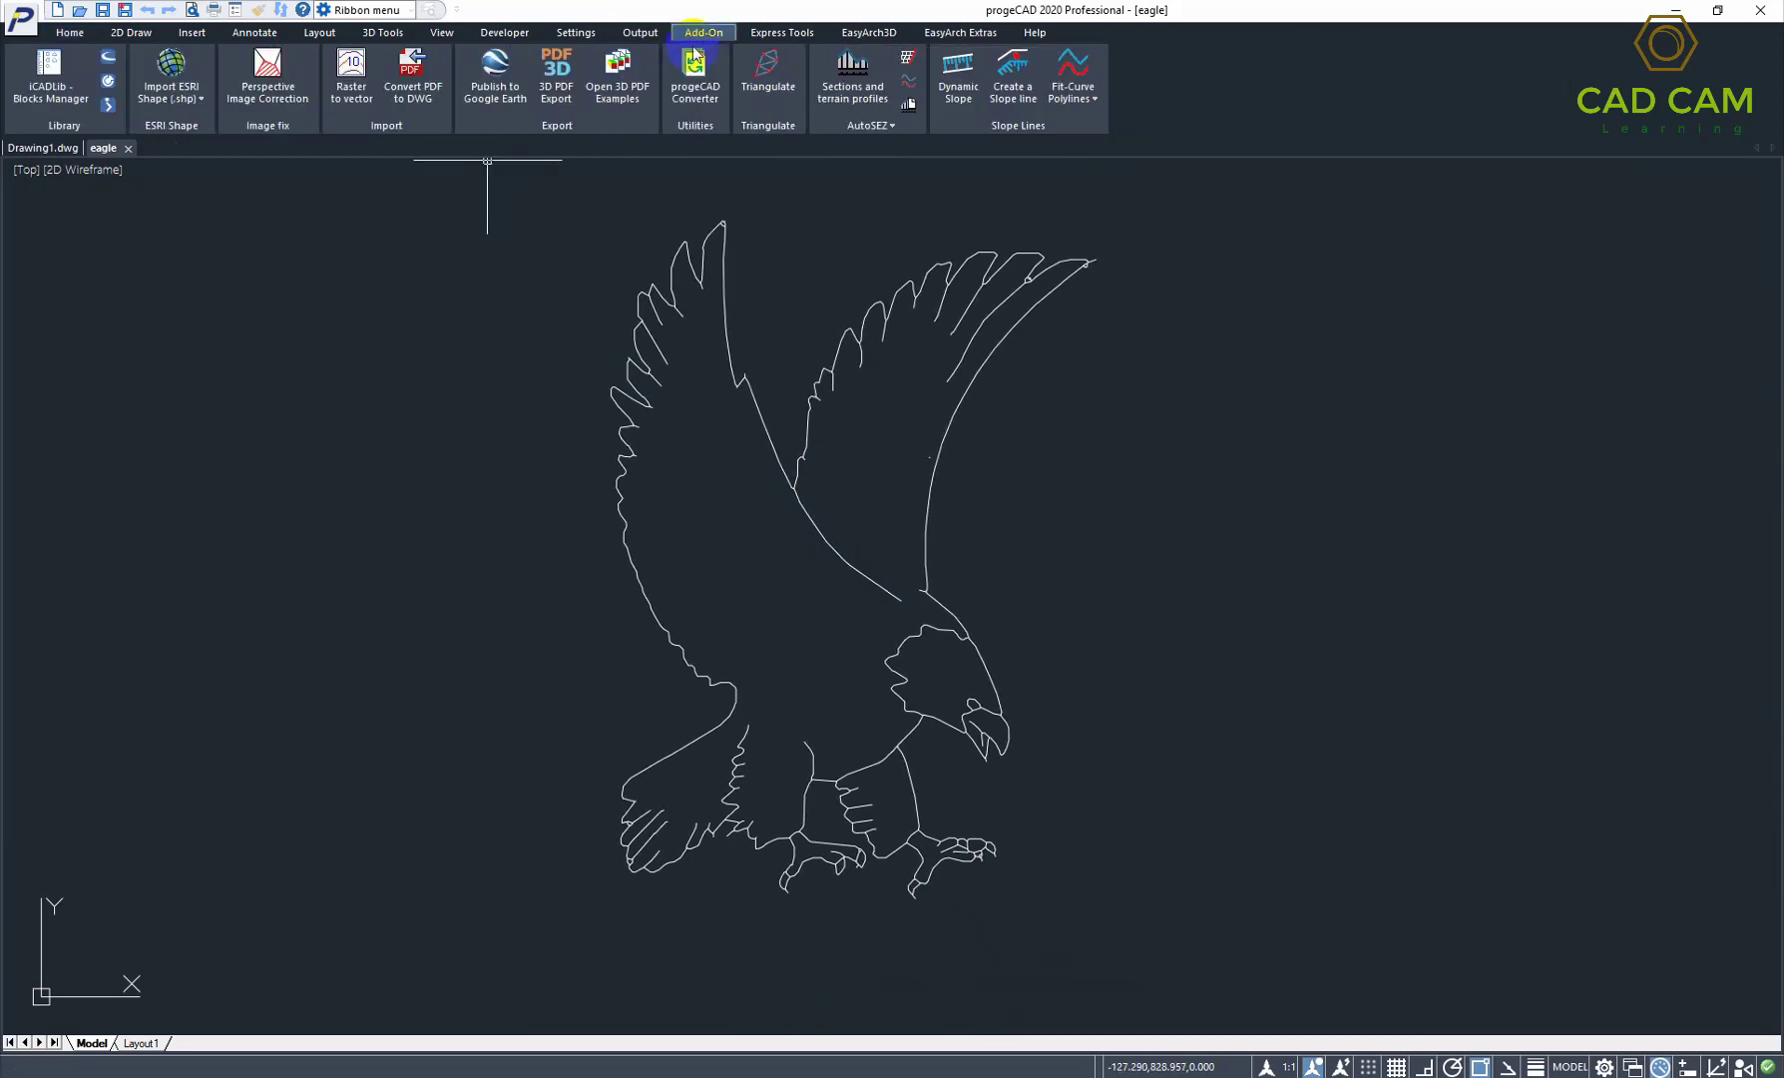
# Step: Launch Raster to vector from the Add-On ribbon to start WinTopo Freeware
pyautogui.click(351, 93)
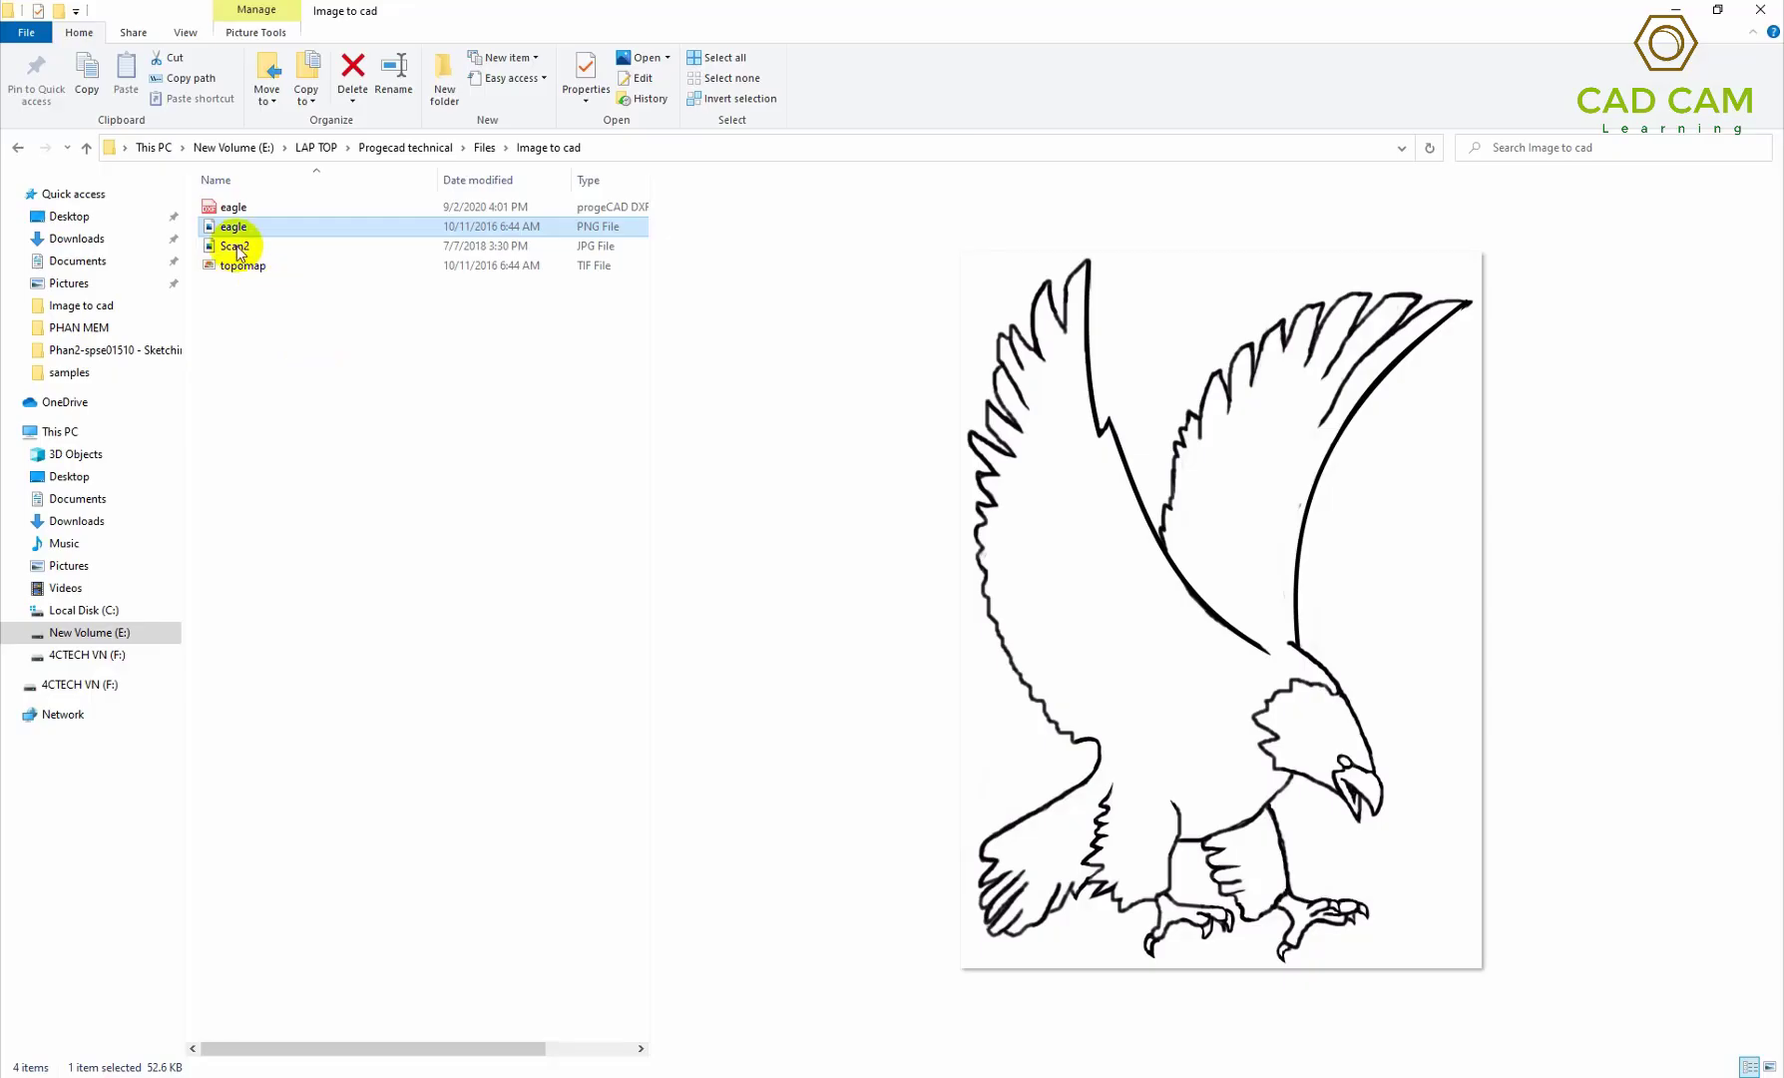
# Step: View Scan2.JPG in Photos from File Explorer, then minimise Explorer and return to WinTopo
pyautogui.click(236, 246)
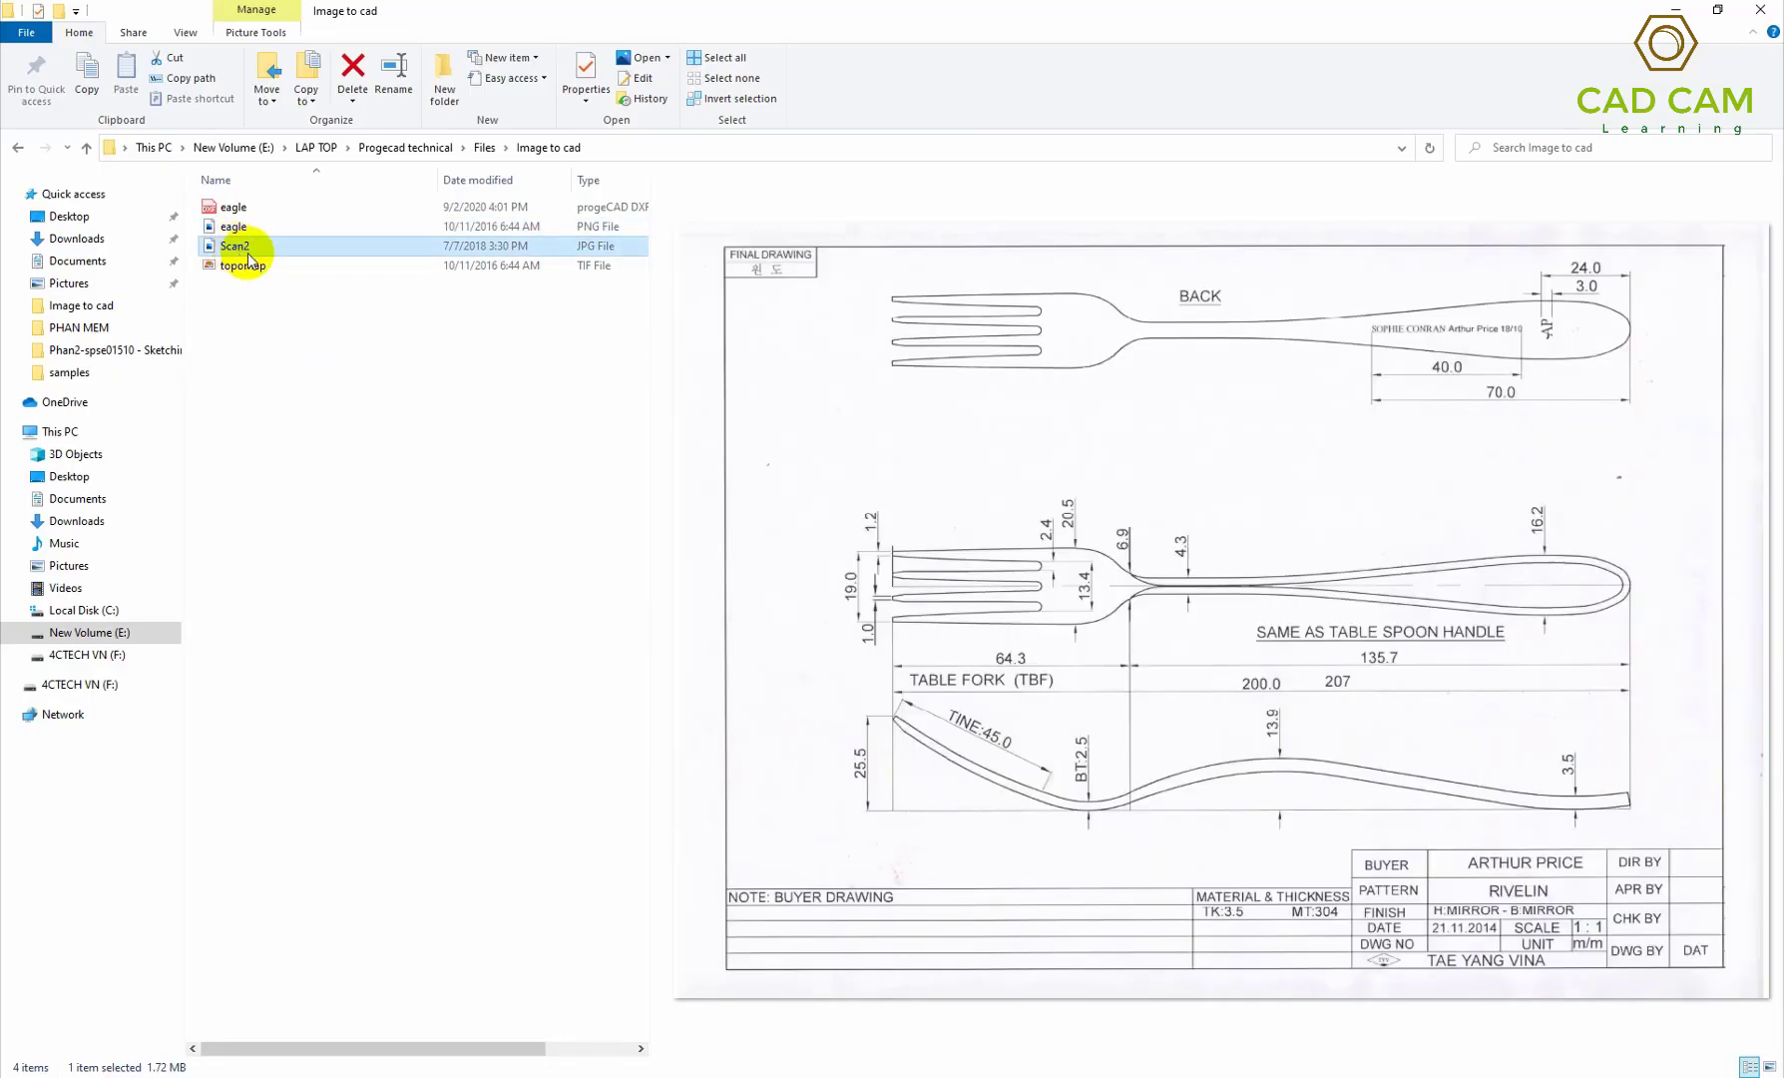
pyautogui.doubleClick(248, 255)
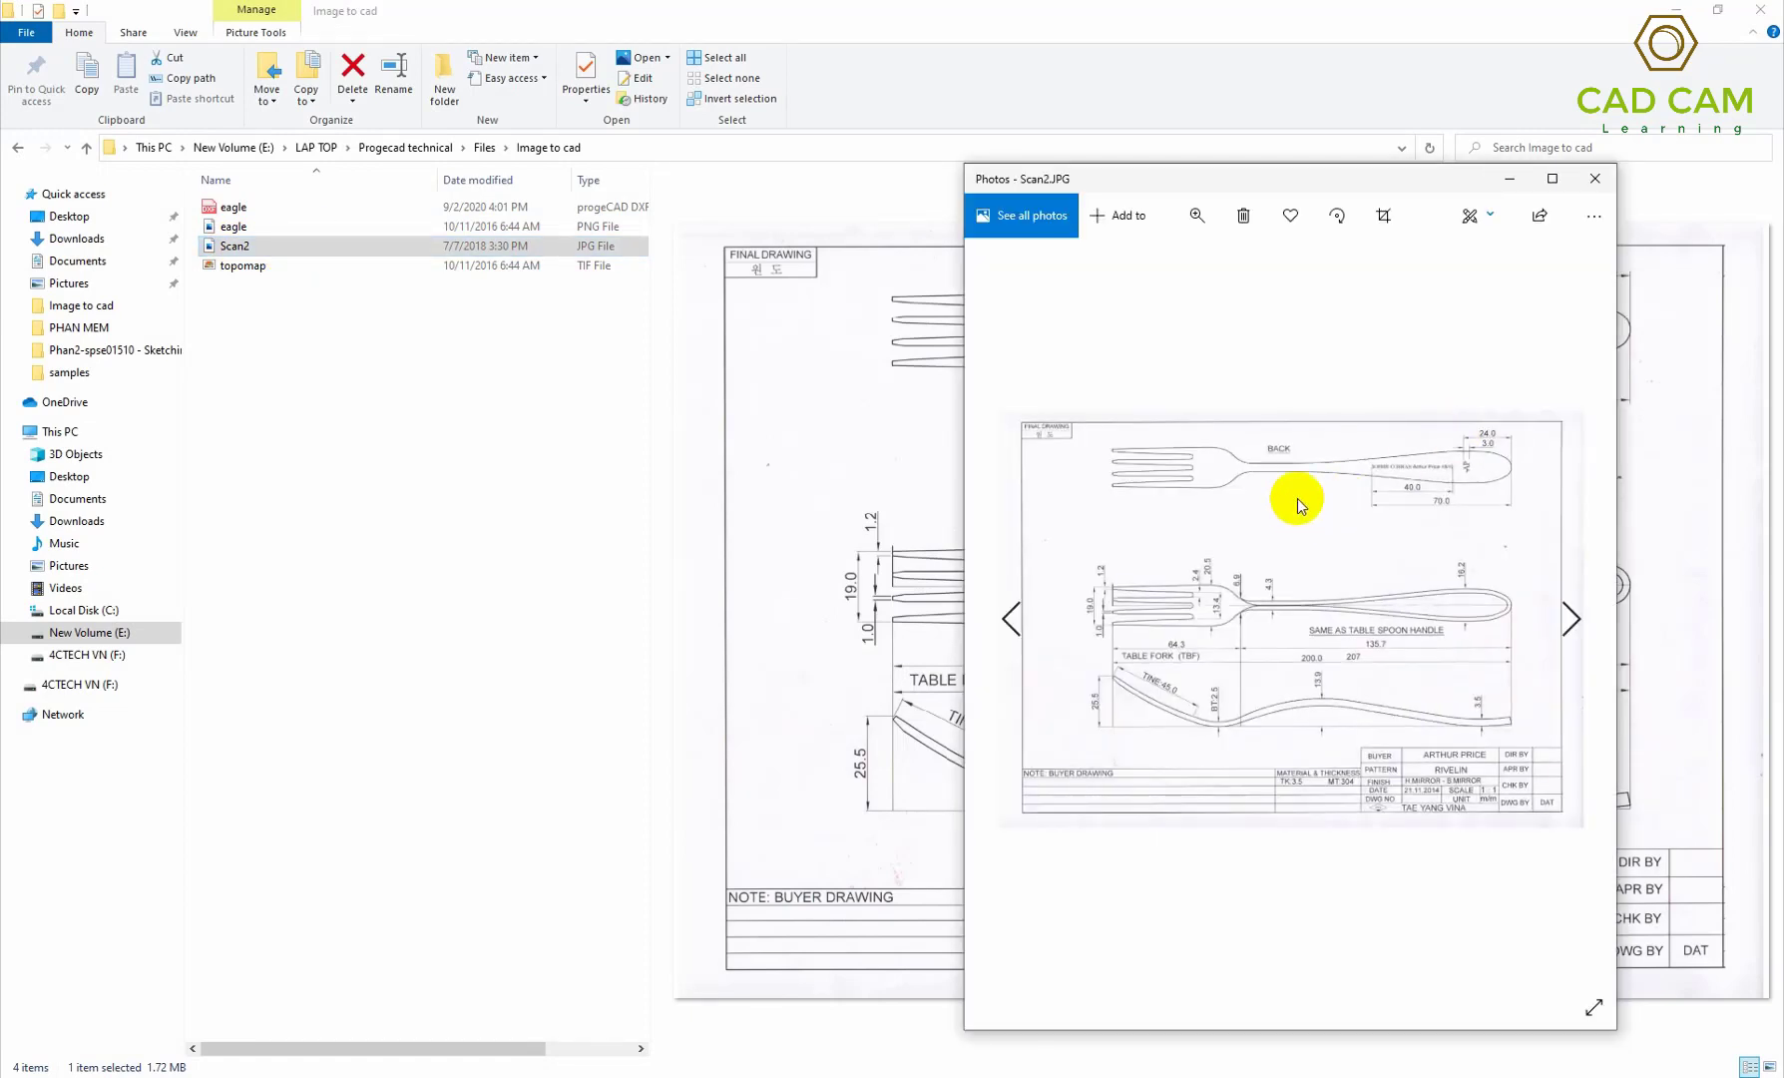
pyautogui.click(1676, 10)
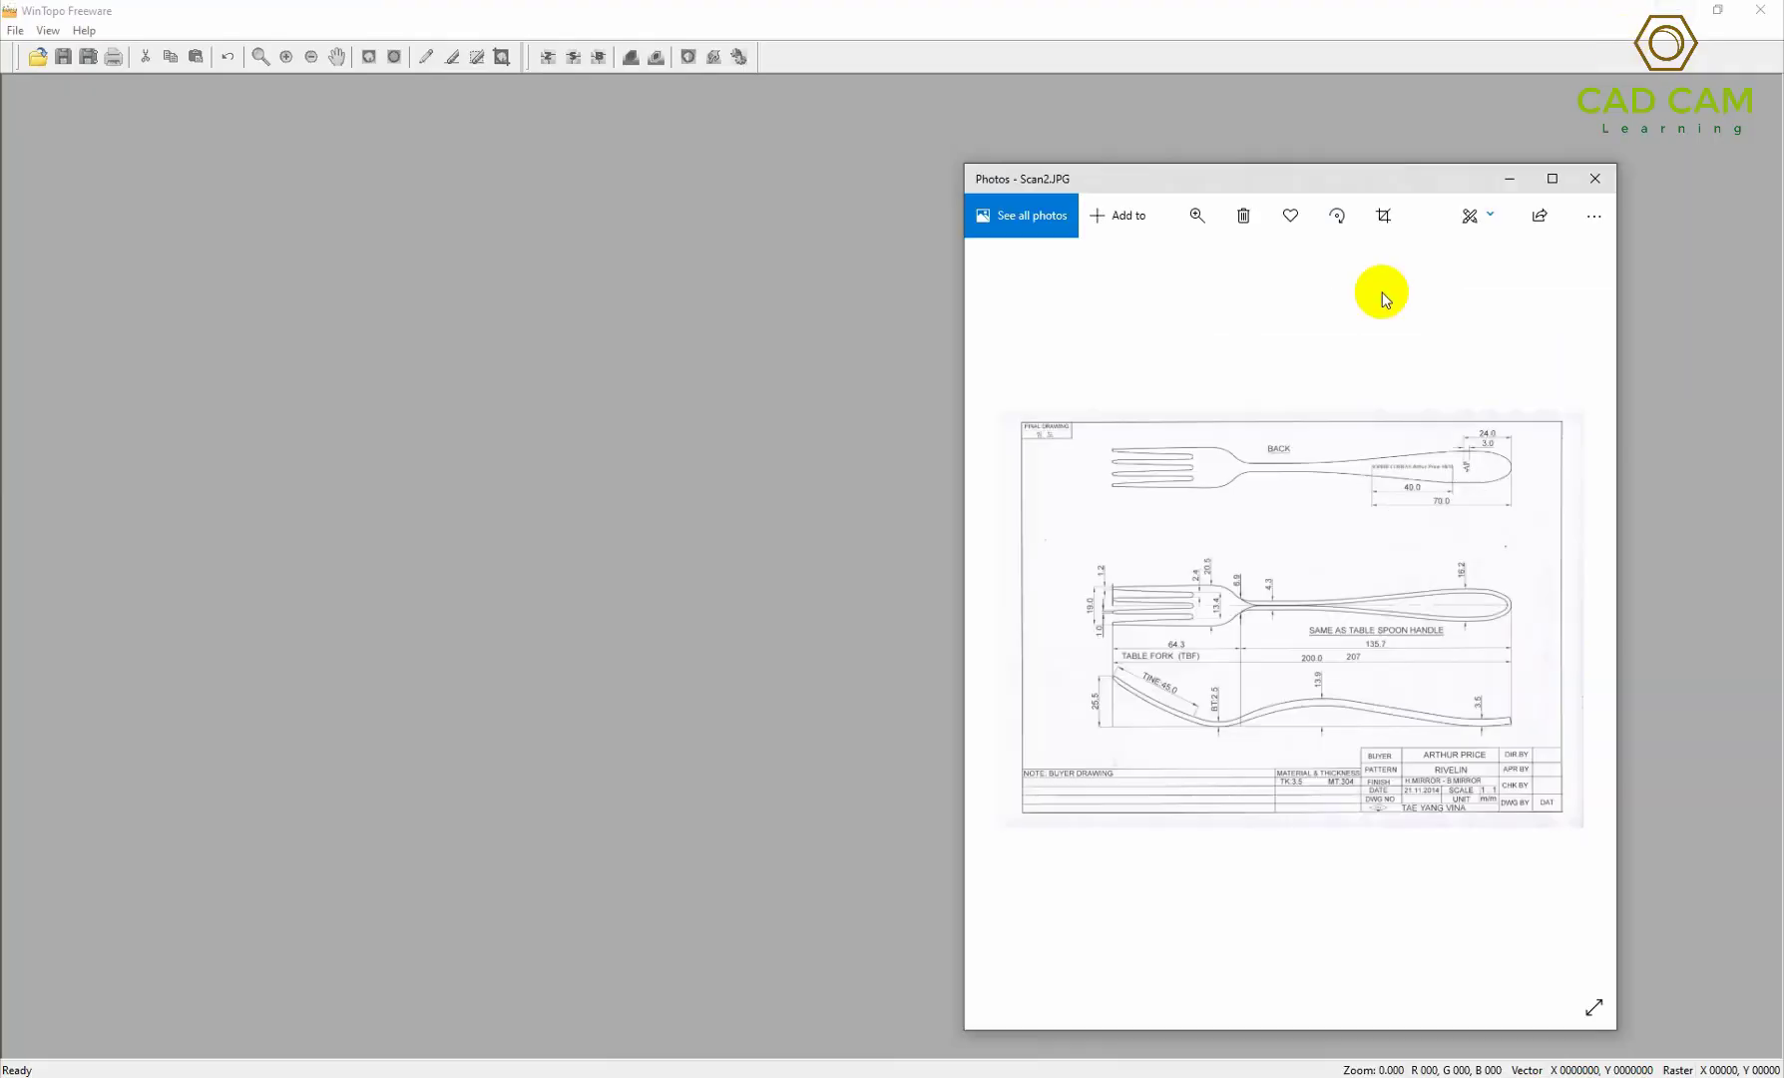
pyautogui.click(860, 410)
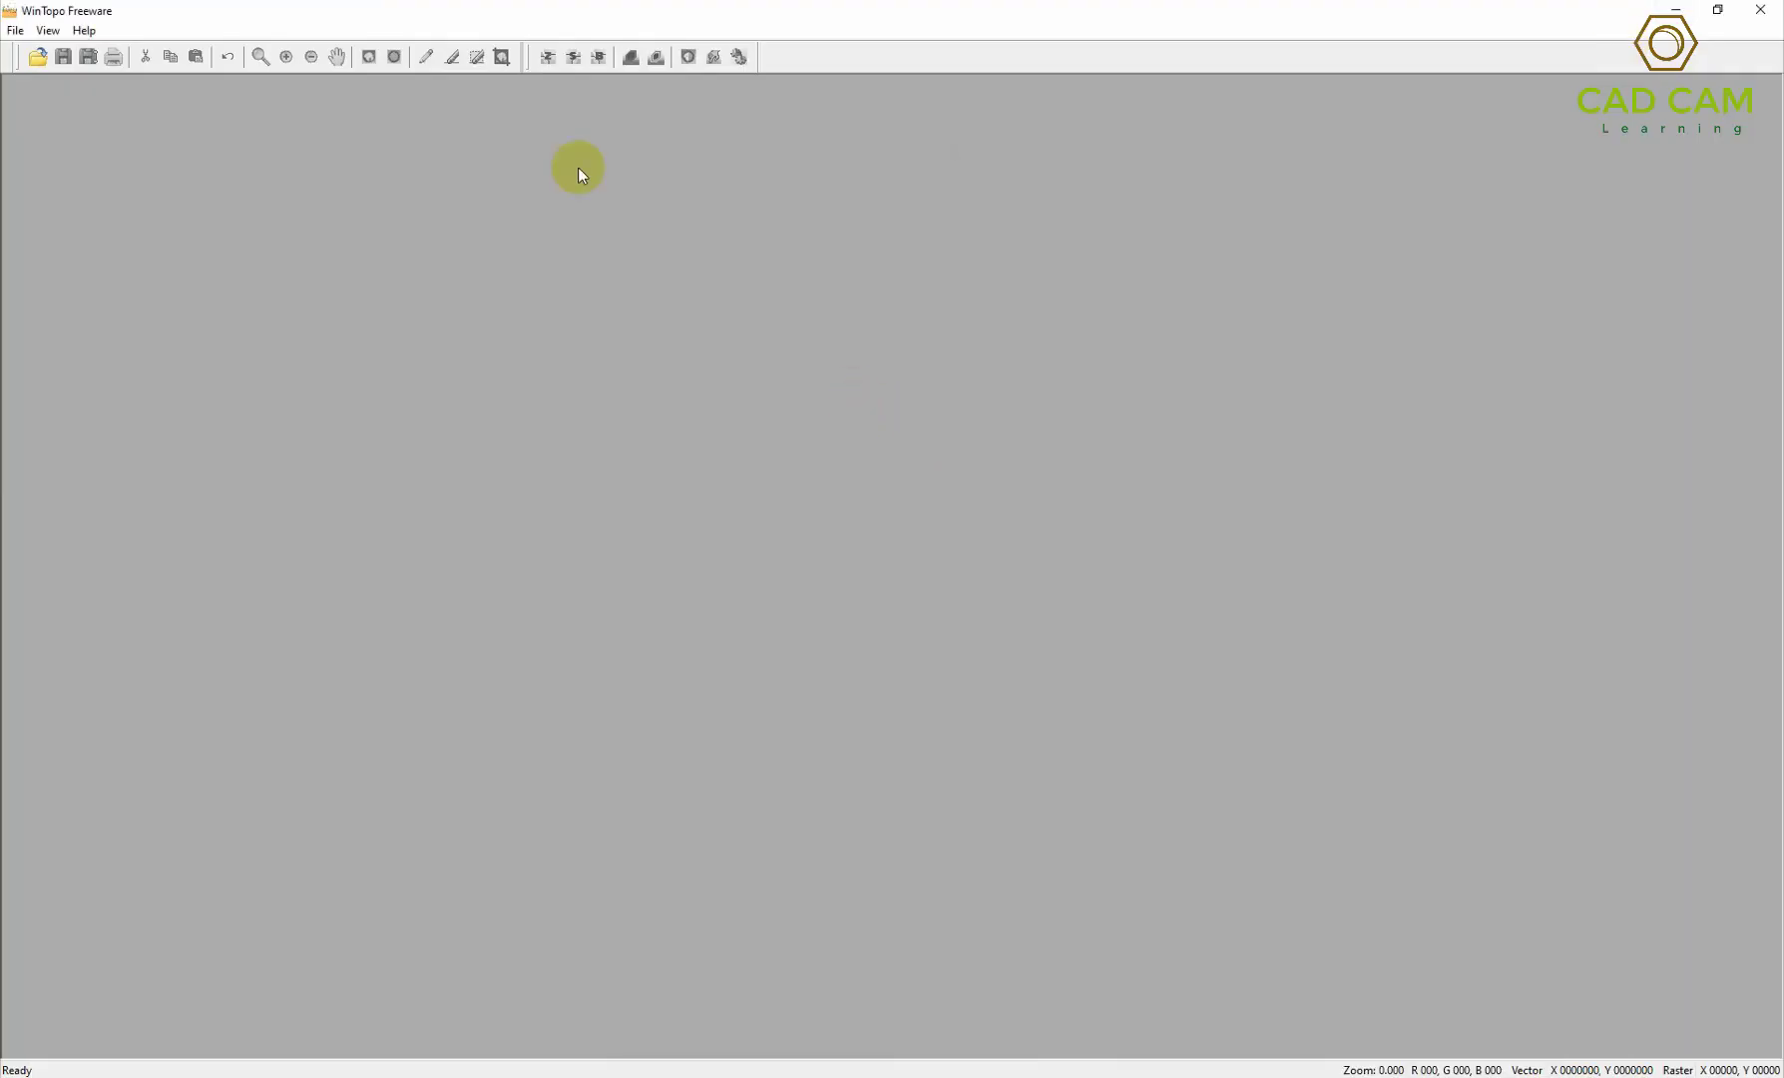
# Step: Load Scan2.JPG into WinTopo and bring up its One-Touch Vectorise Options
pyautogui.doubleClick(662, 431)
pyautogui.click(864, 449)
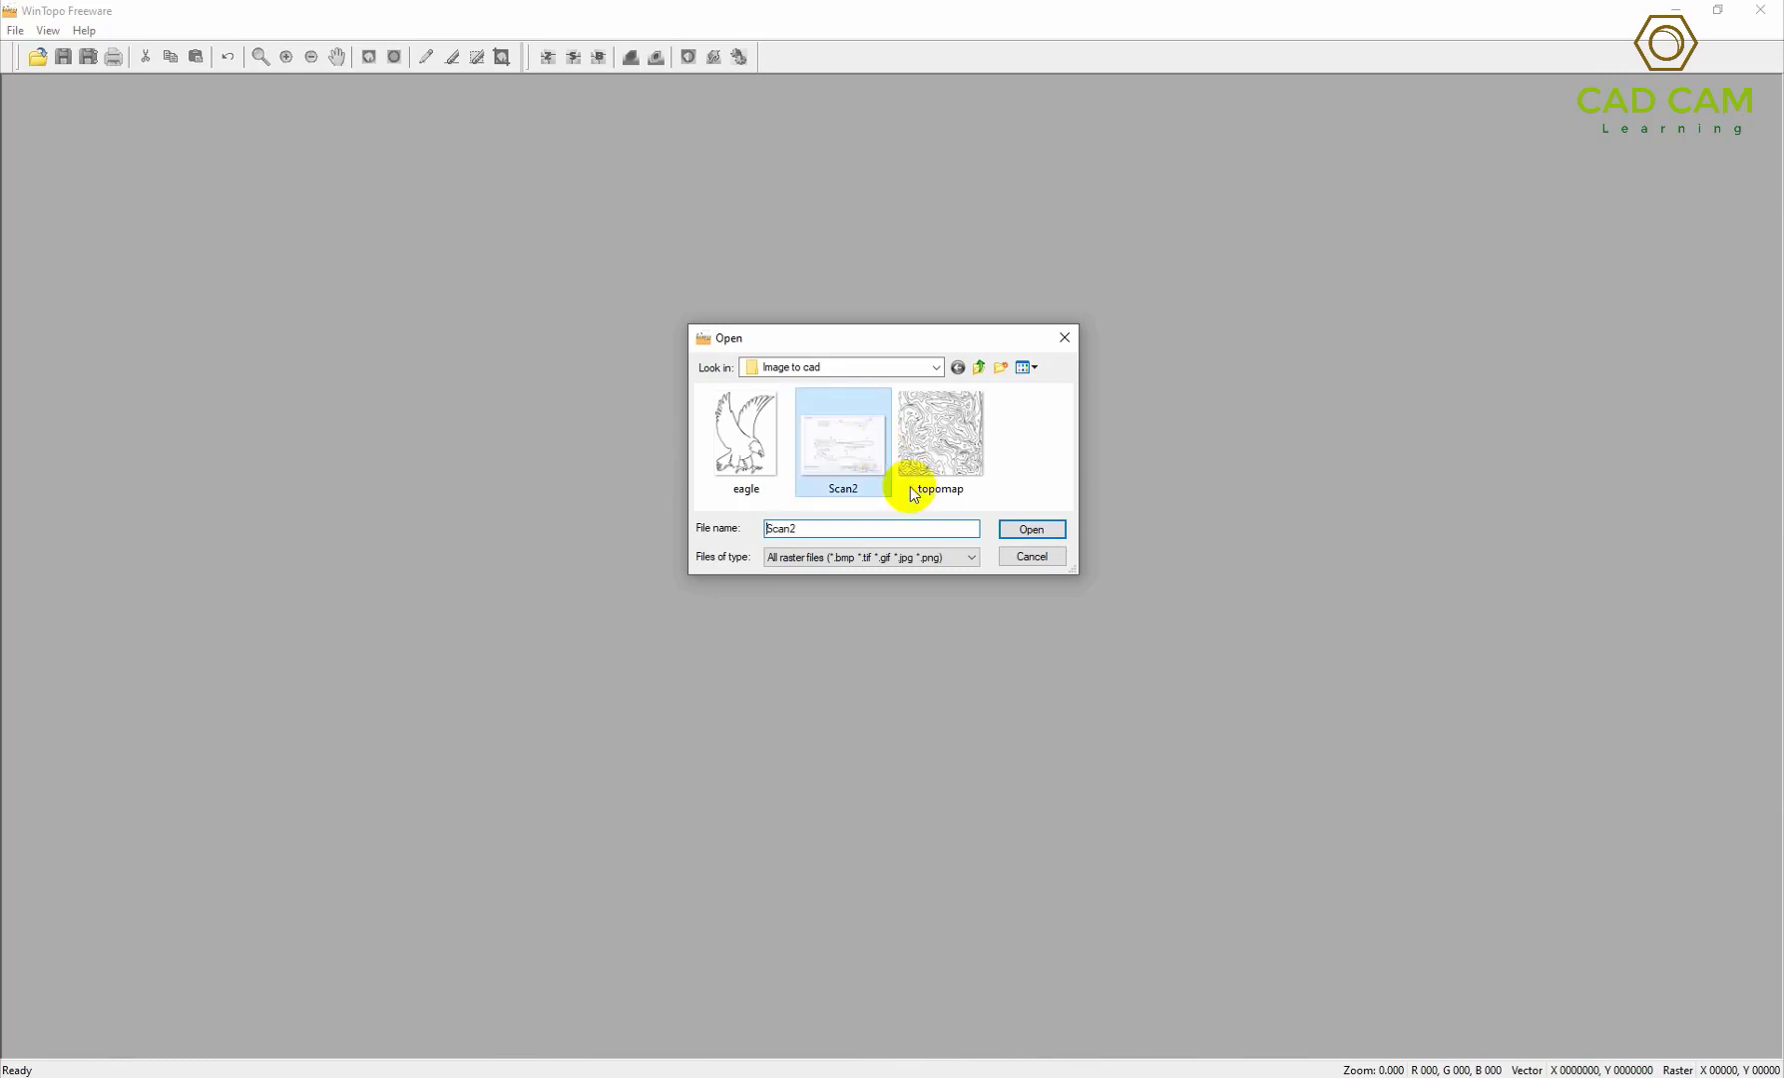
pyautogui.click(1013, 535)
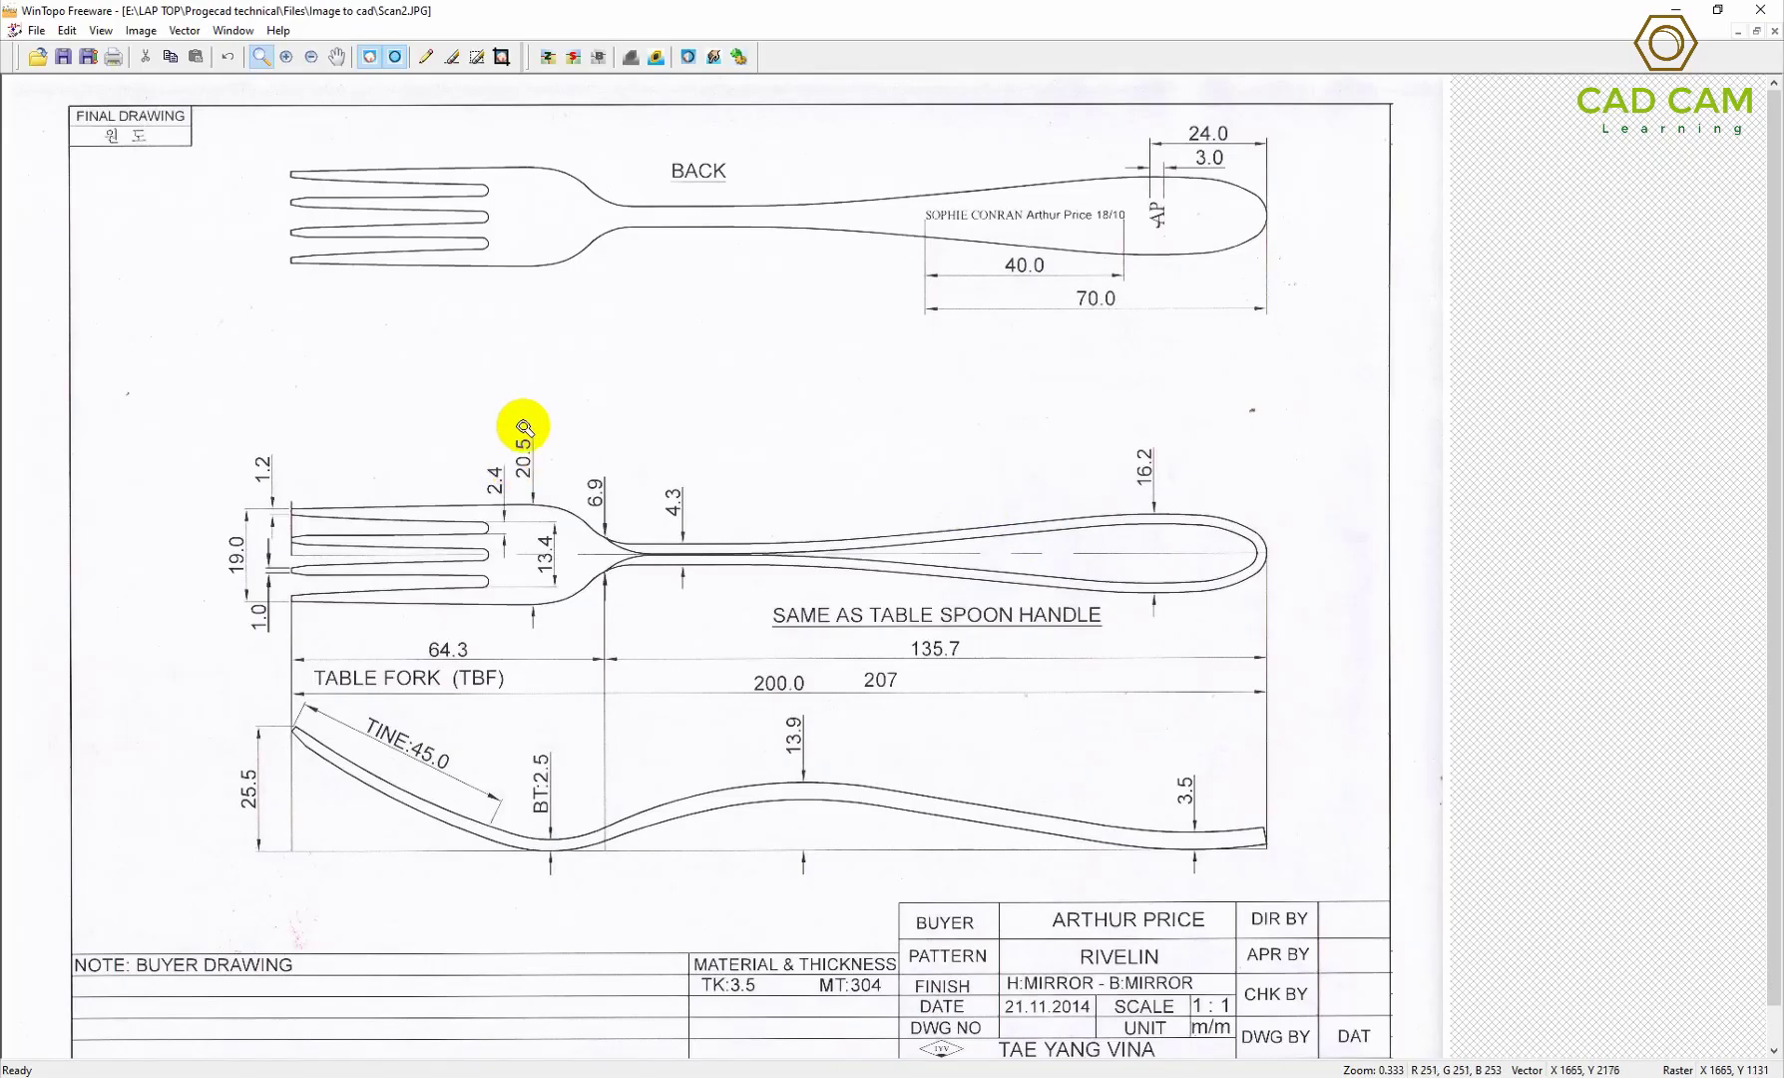
pyautogui.click(741, 58)
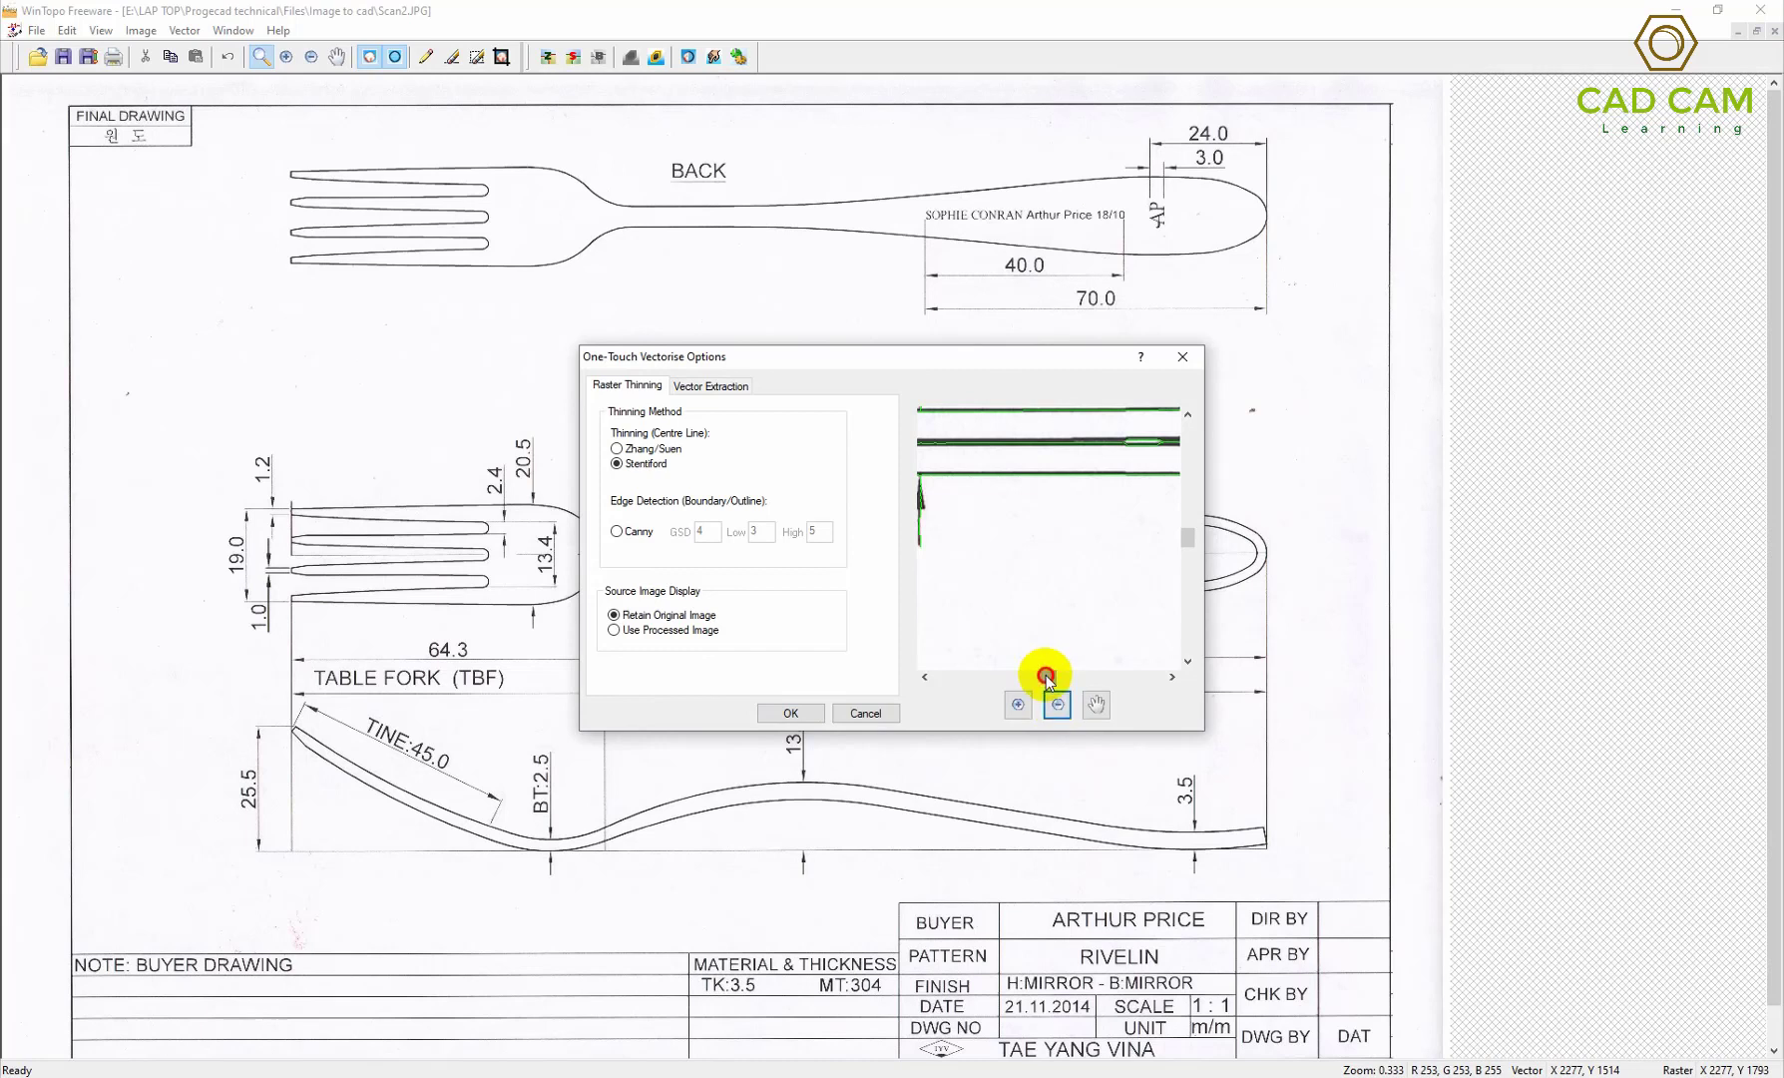
# Step: Adjust the preview and zoom it from the rounded fork end out to the whole sheet
pyautogui.moveTo(1046, 674); pyautogui.dragTo(1092, 679)
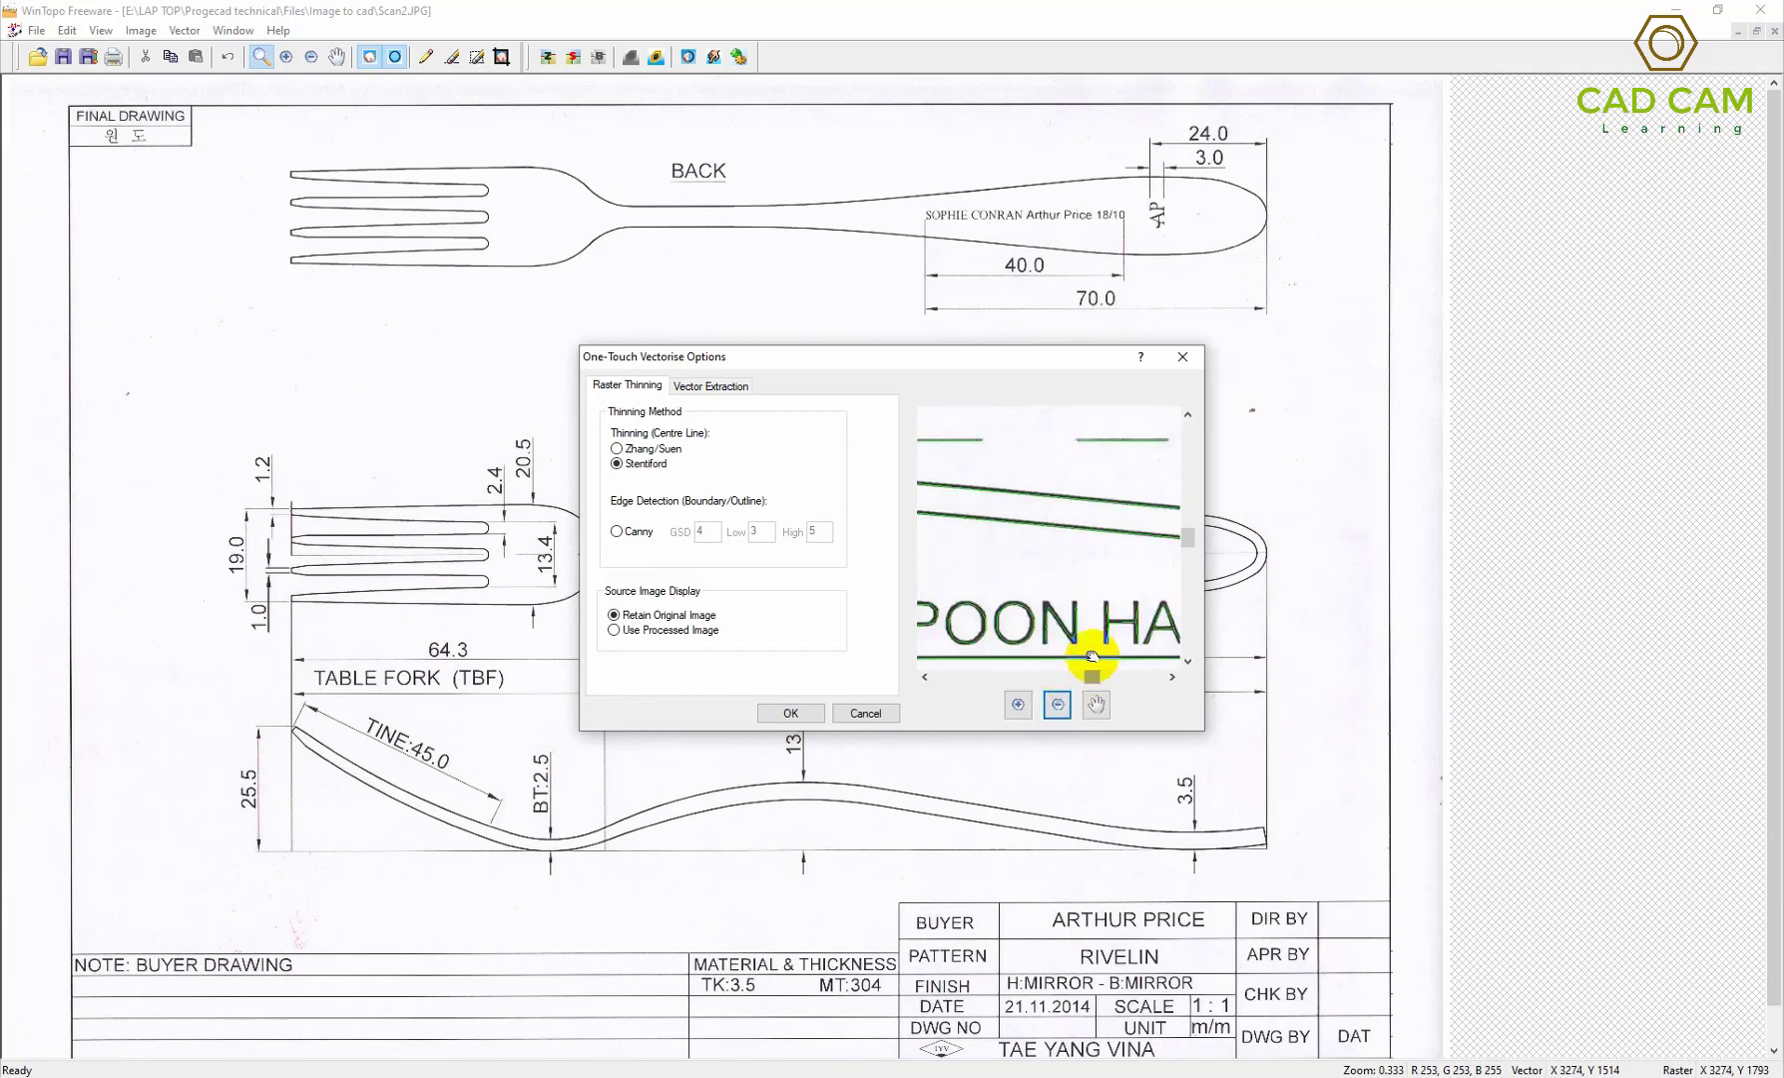
pyautogui.moveTo(1103, 680)
pyautogui.mouseDown()
pyautogui.moveTo(1144, 685)
pyautogui.moveTo(1130, 678)
pyautogui.mouseUp()
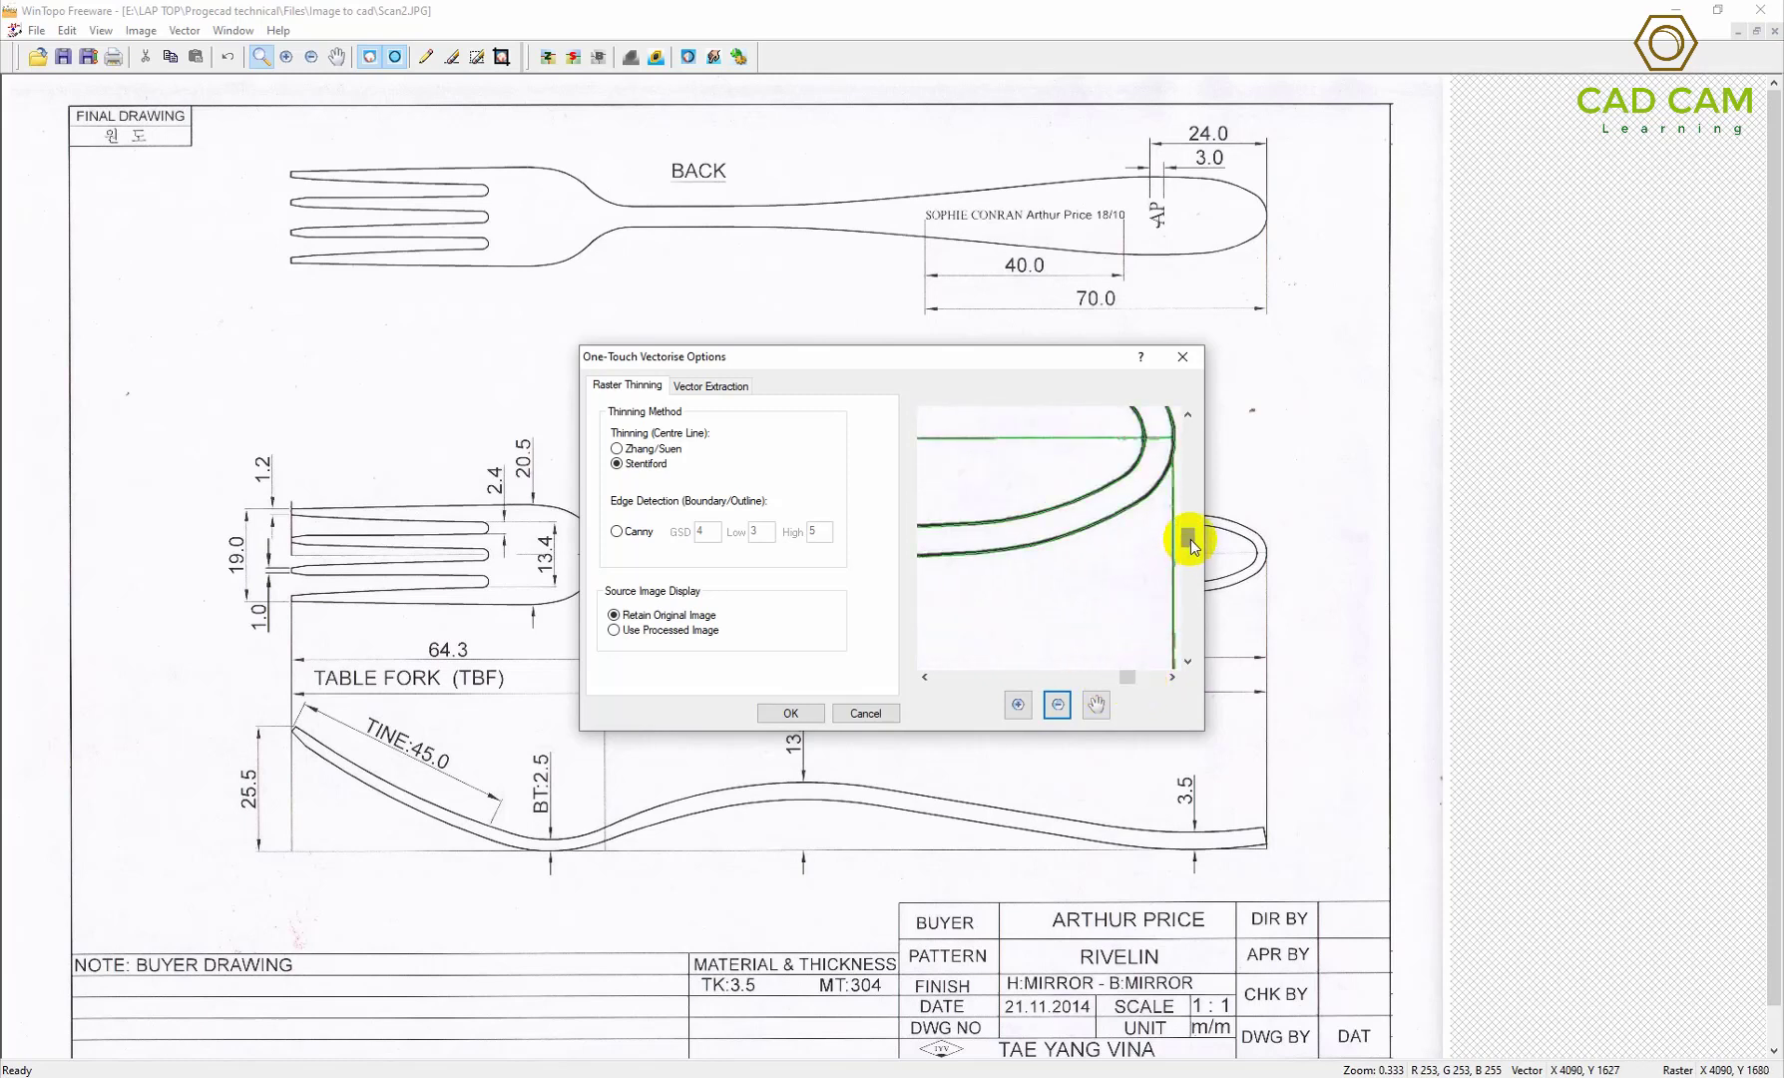
pyautogui.click(1135, 465)
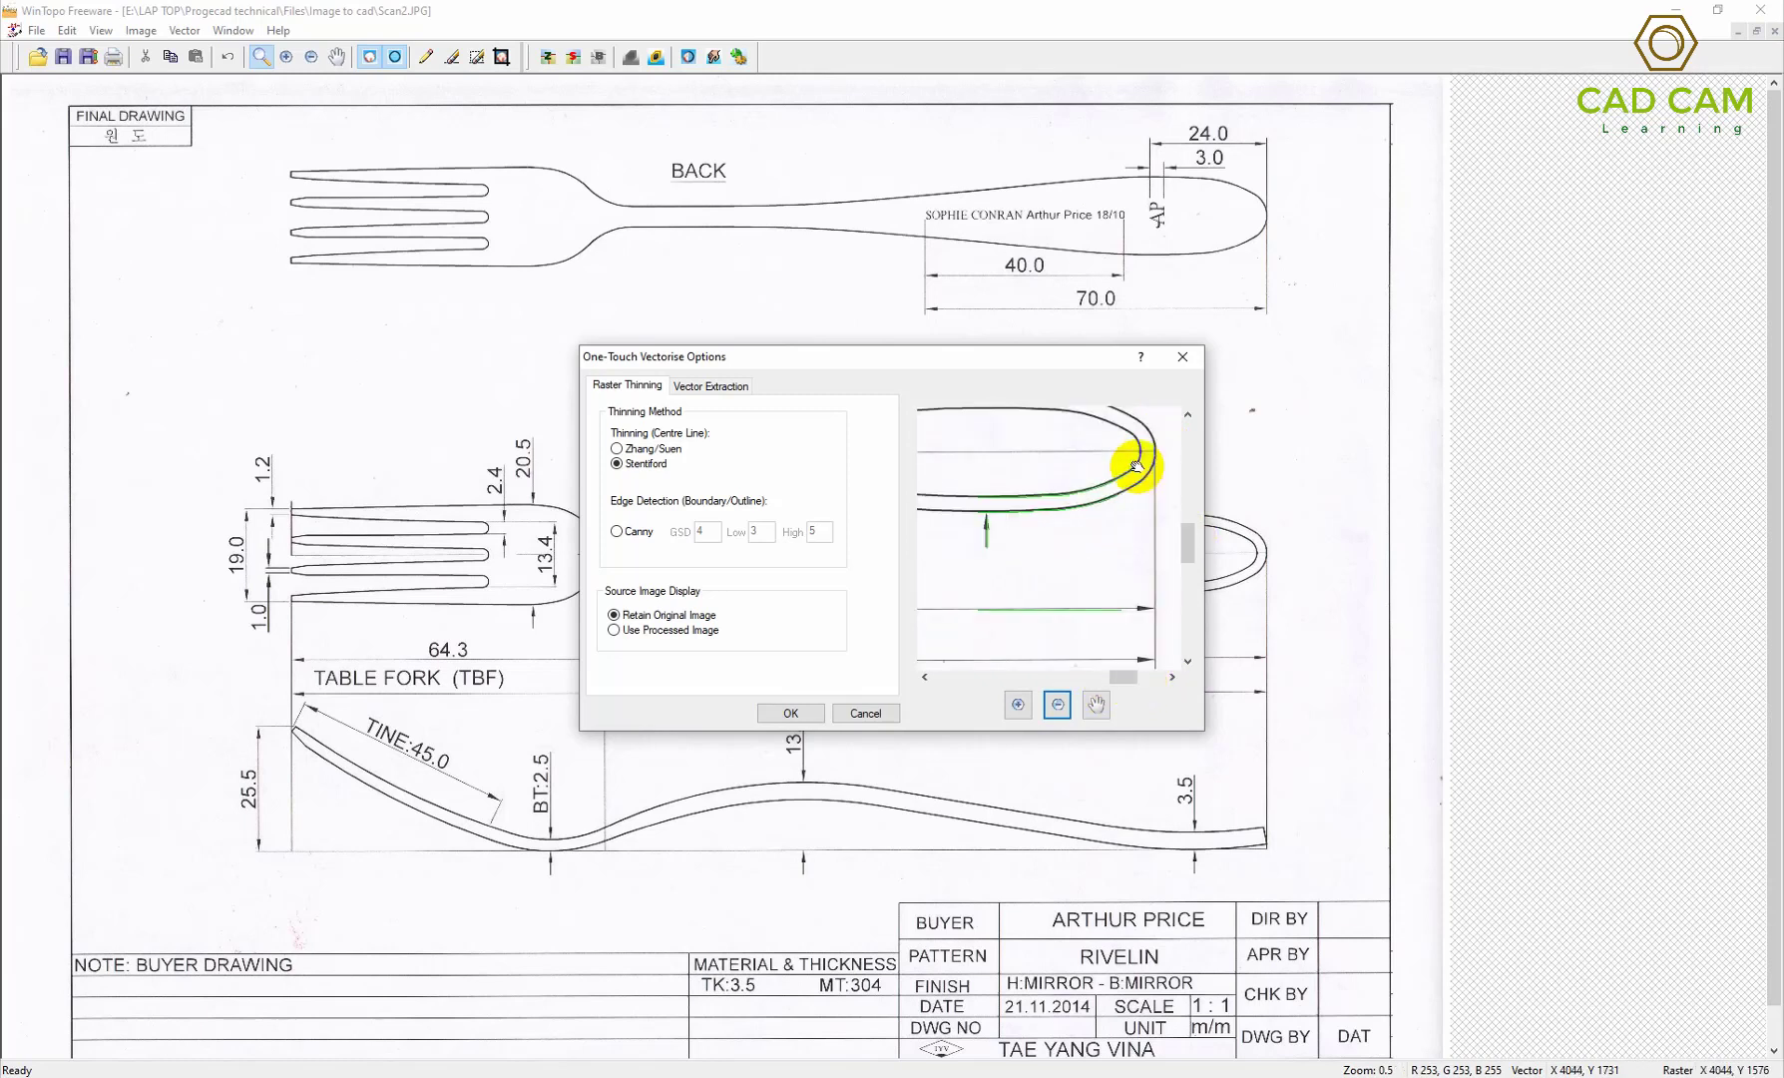
pyautogui.click(1135, 465)
pyautogui.click(1135, 465)
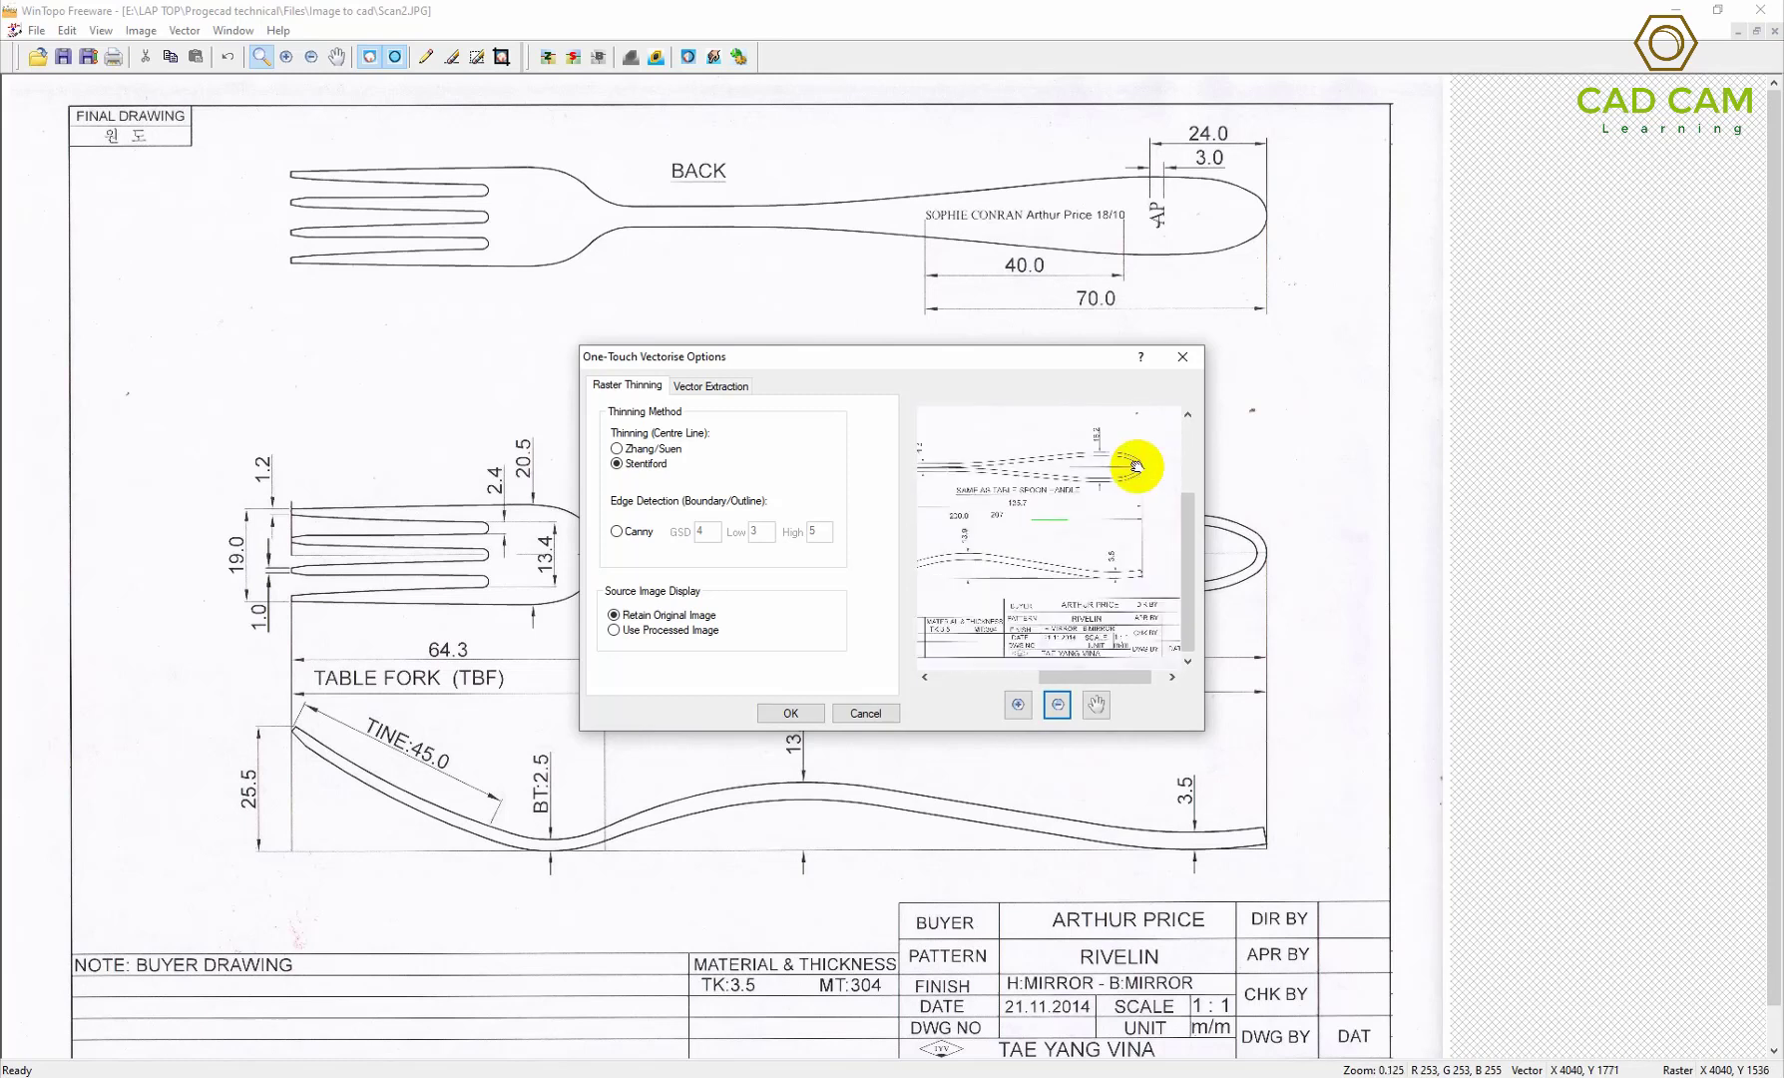
pyautogui.click(1135, 465)
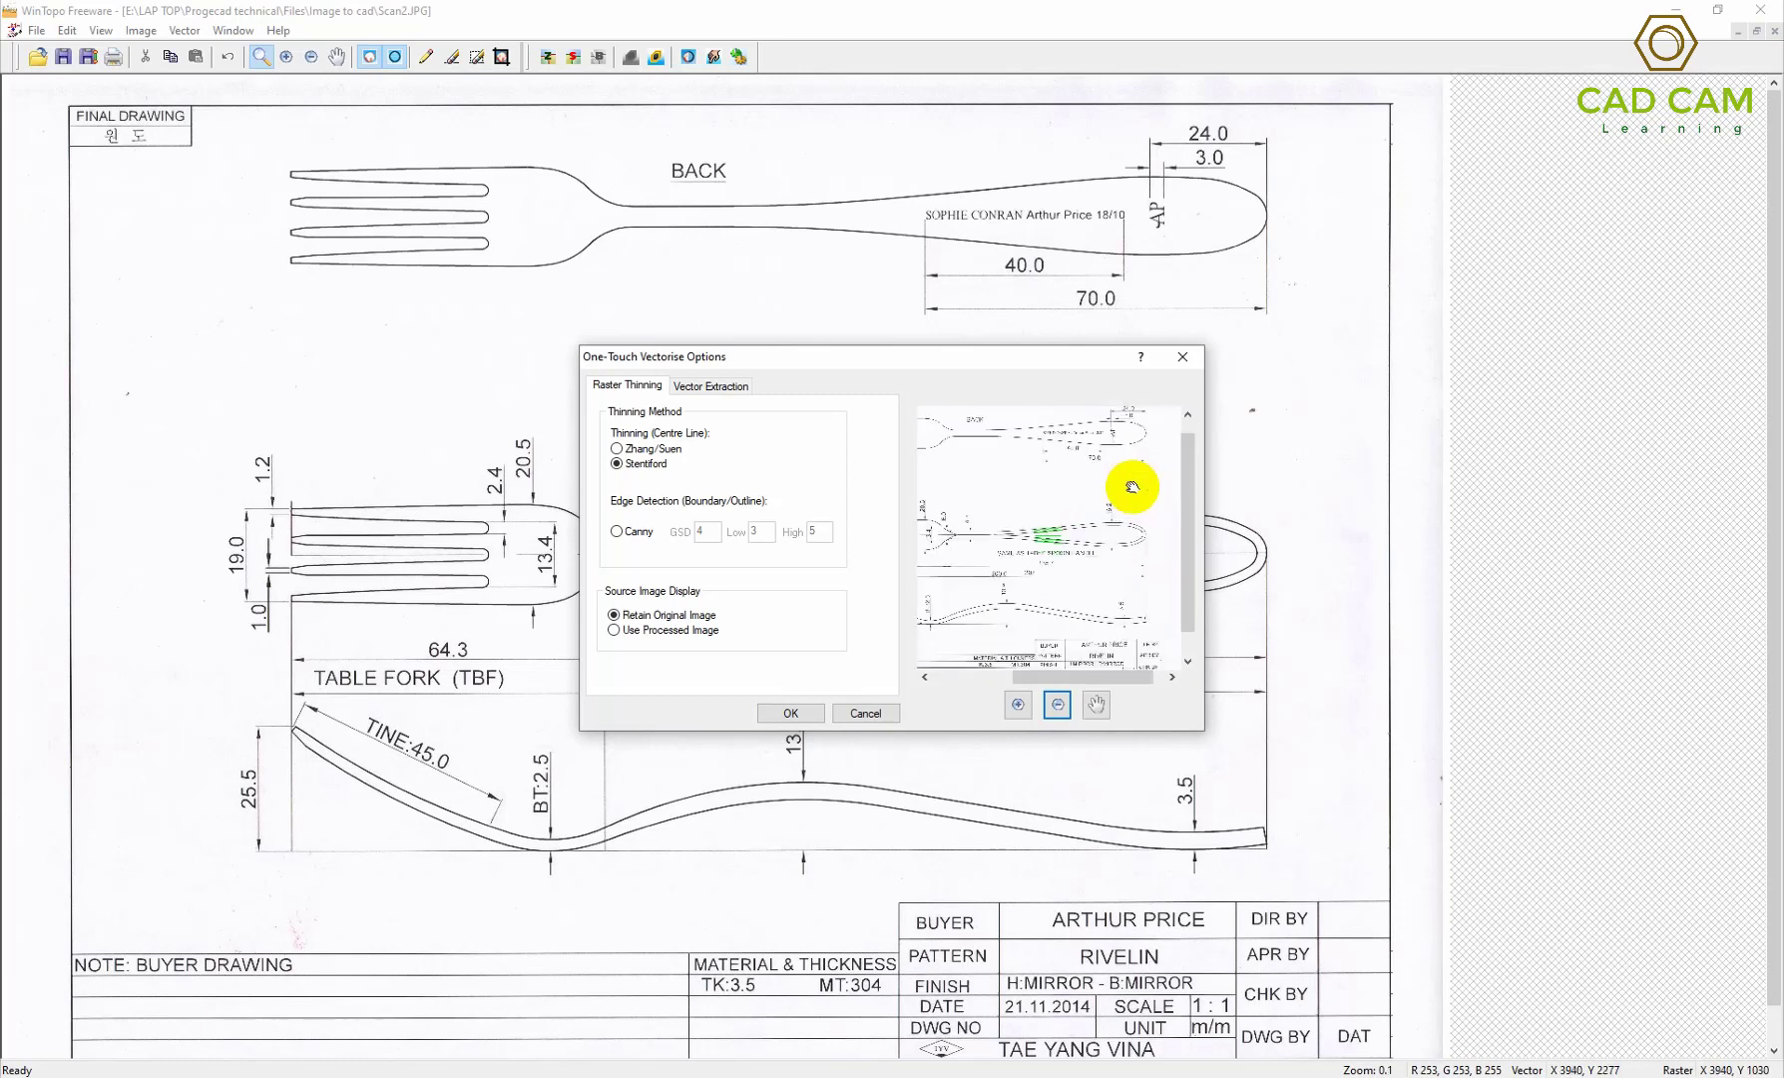
pyautogui.scroll(1, 1132, 486)
pyautogui.scroll(1, 1095, 562)
pyautogui.scroll(1, 1088, 636)
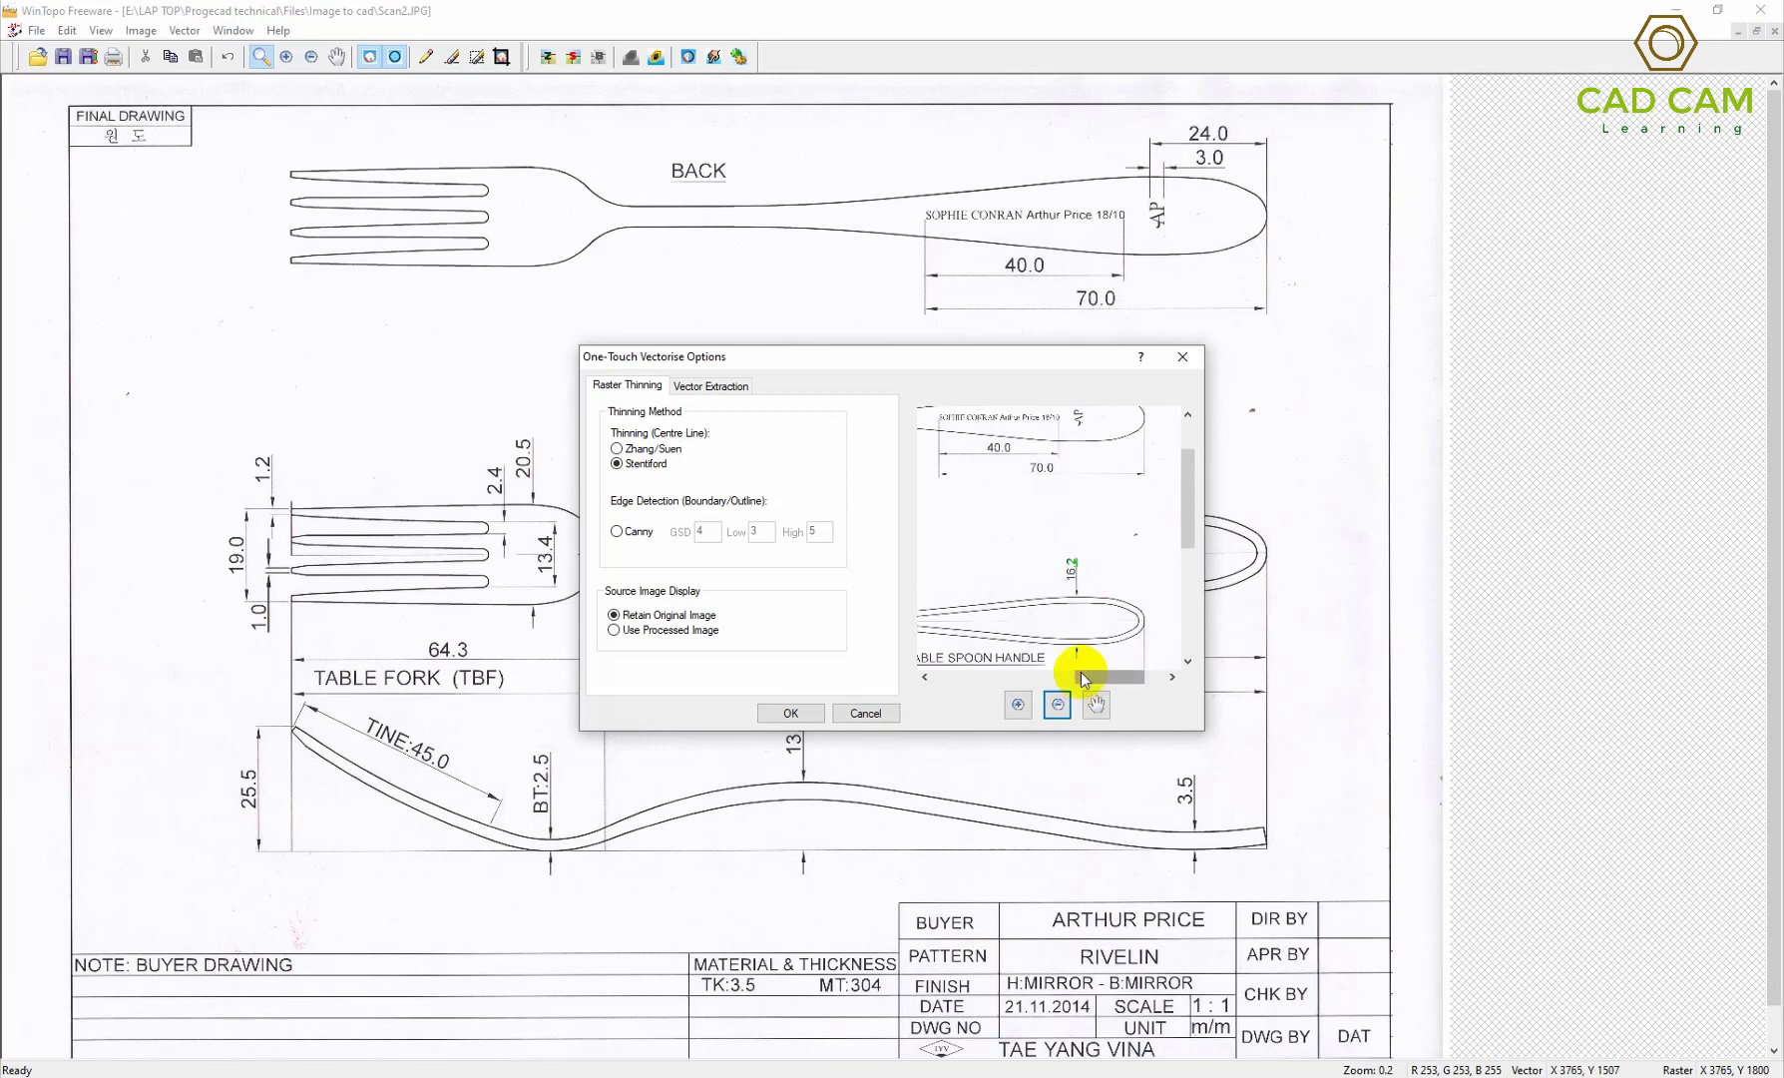
pyautogui.scroll(2, 1081, 677)
pyautogui.scroll(2, 1076, 639)
pyautogui.scroll(-1, 1079, 597)
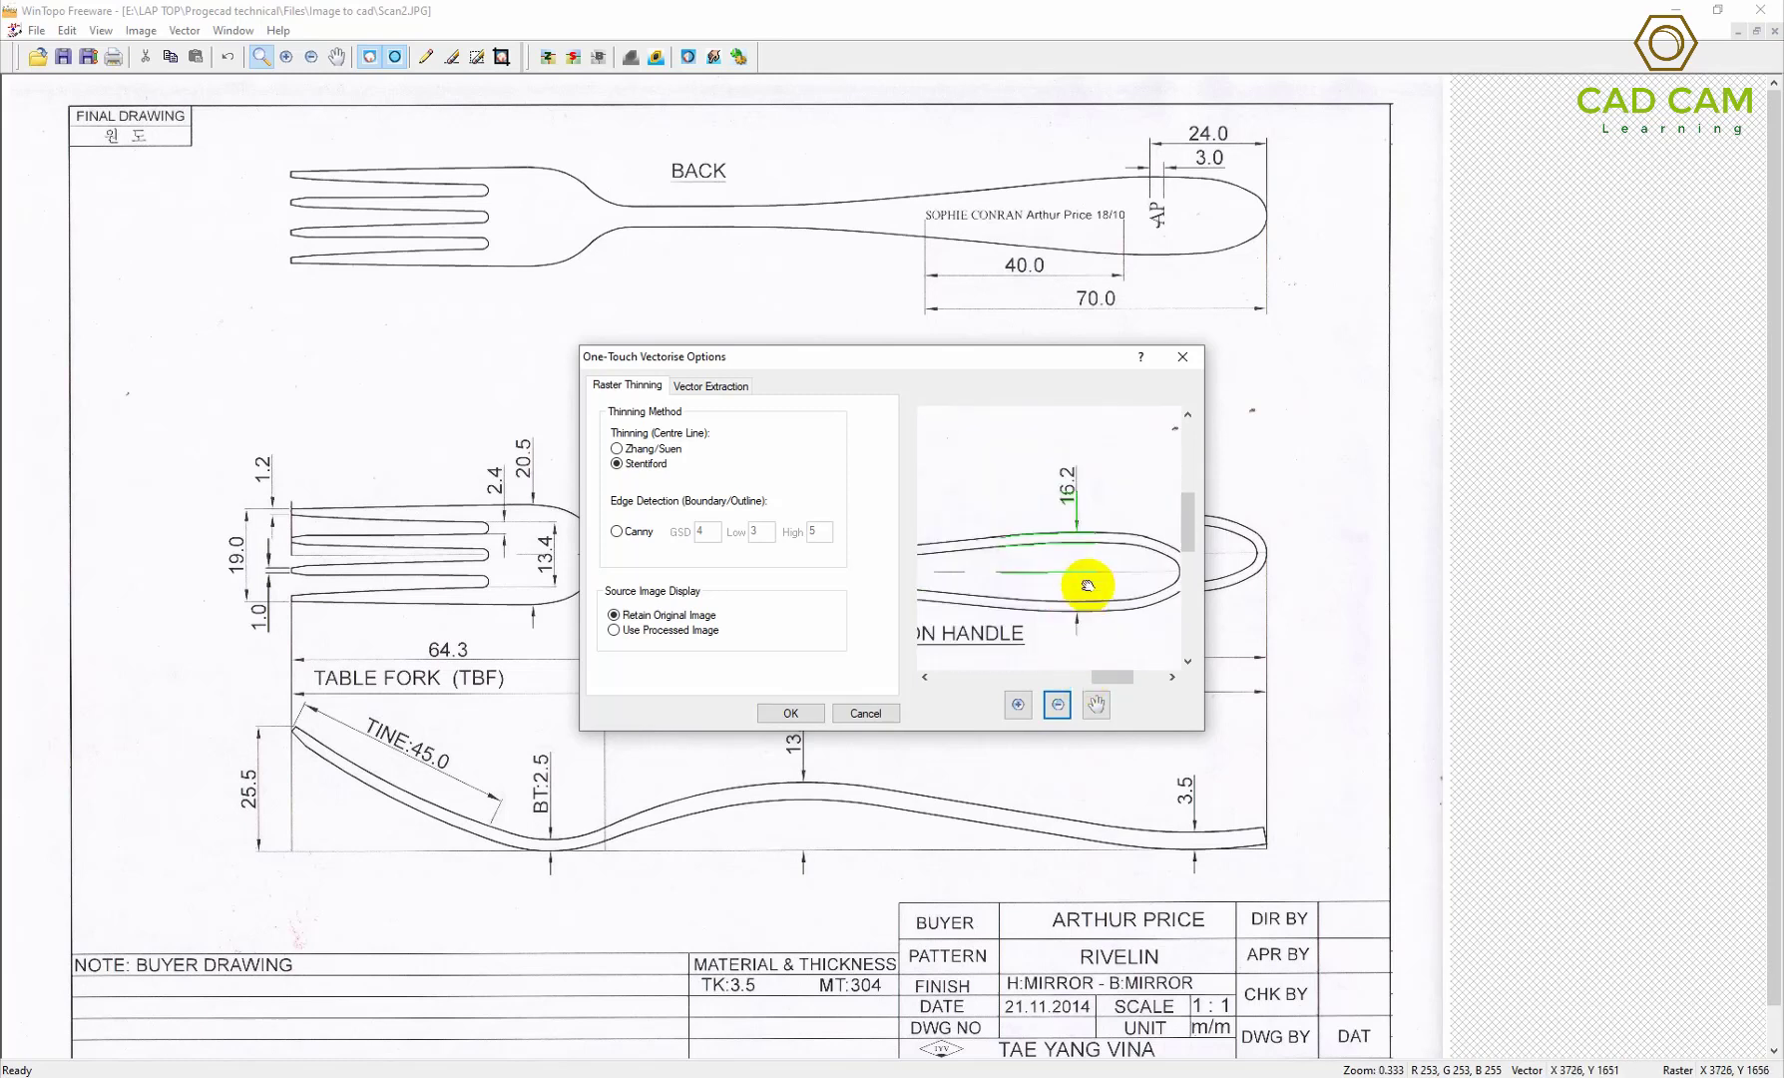
pyautogui.scroll(-1, 973, 509)
pyautogui.scroll(-1, 1031, 487)
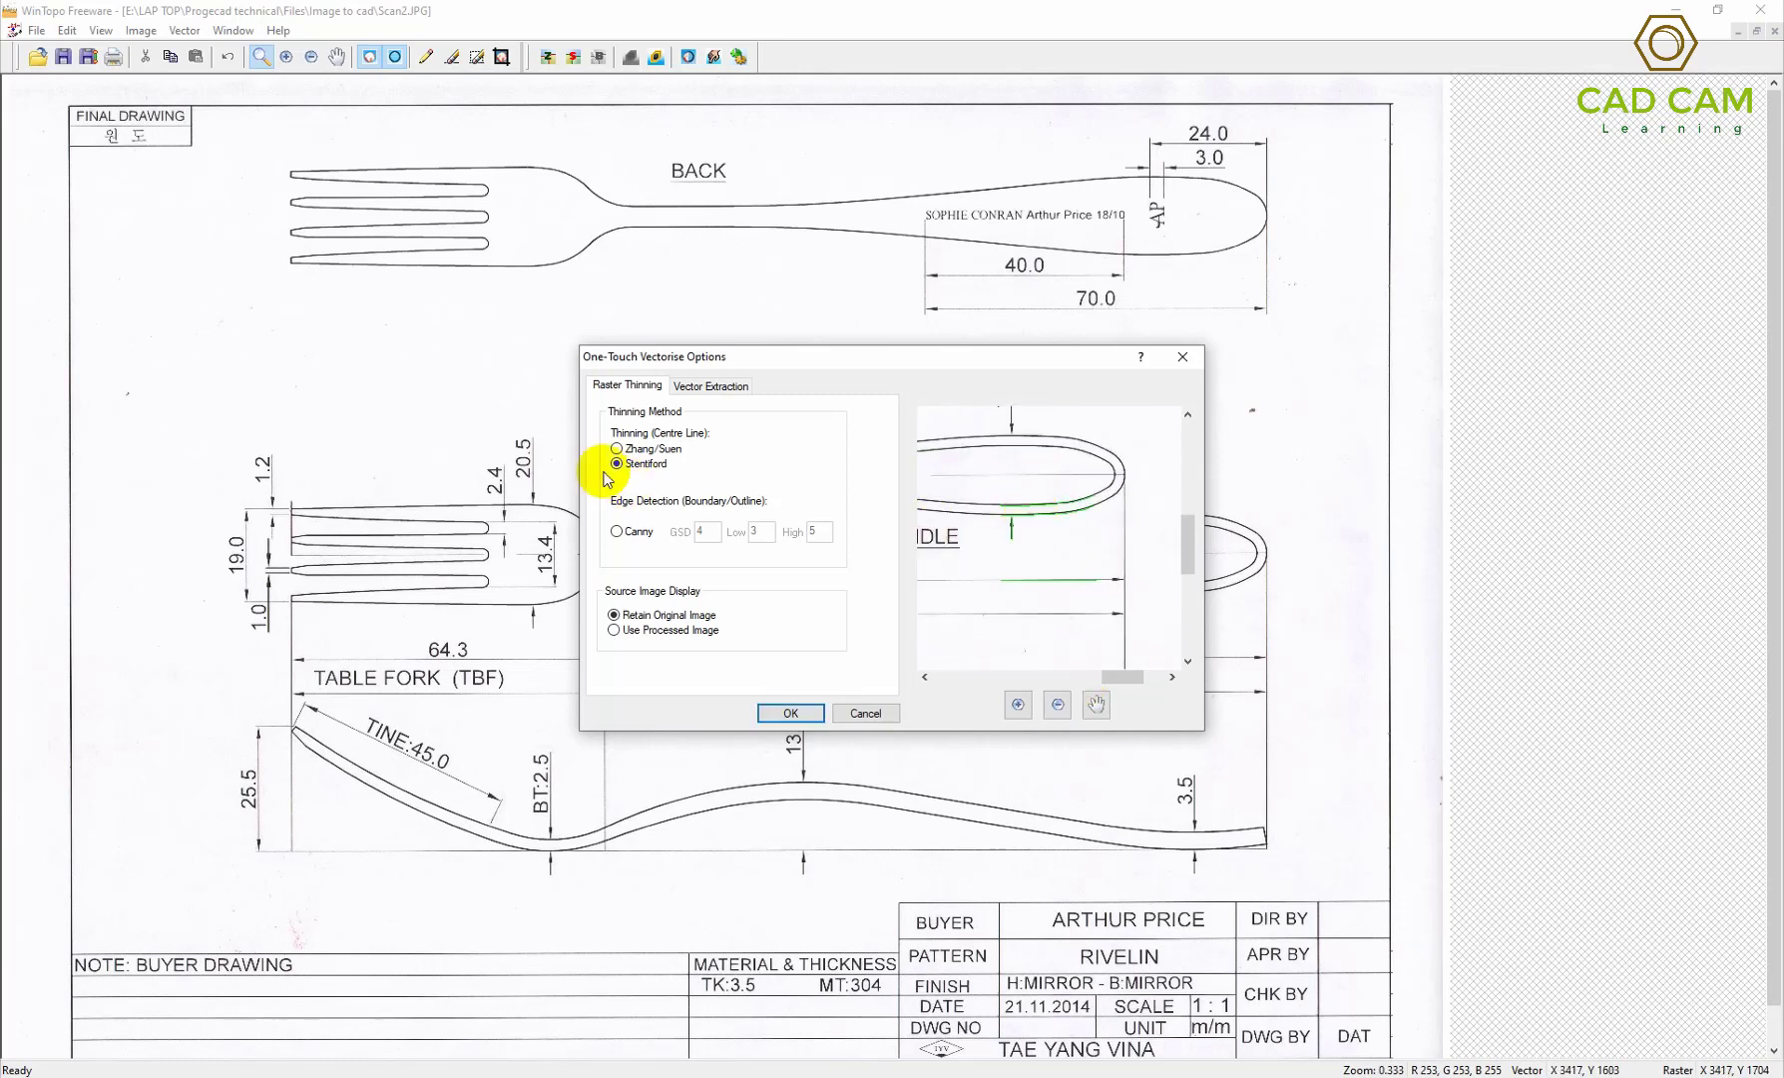
pyautogui.click(645, 451)
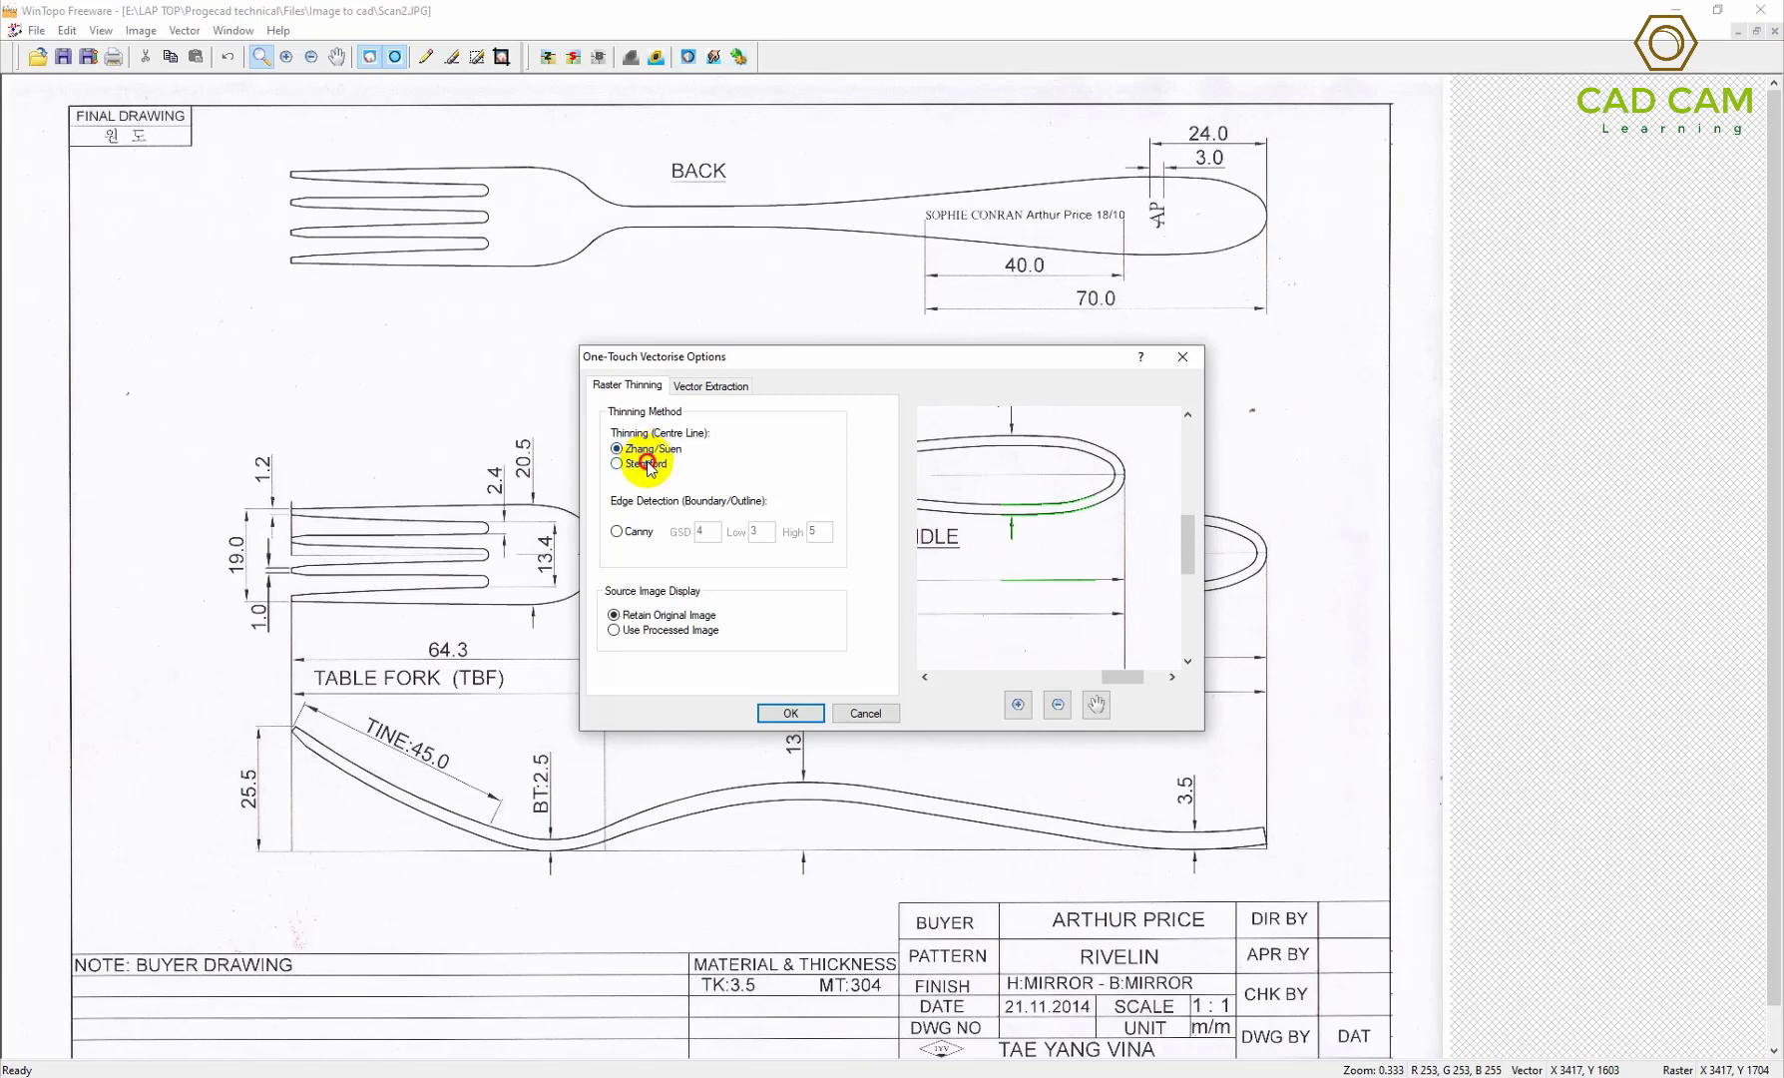
# Step: Keep Stentiford thinning with Retain Original Image on the Raster Thinning tab and confirm with OK
pyautogui.click(726, 386)
pyautogui.click(609, 385)
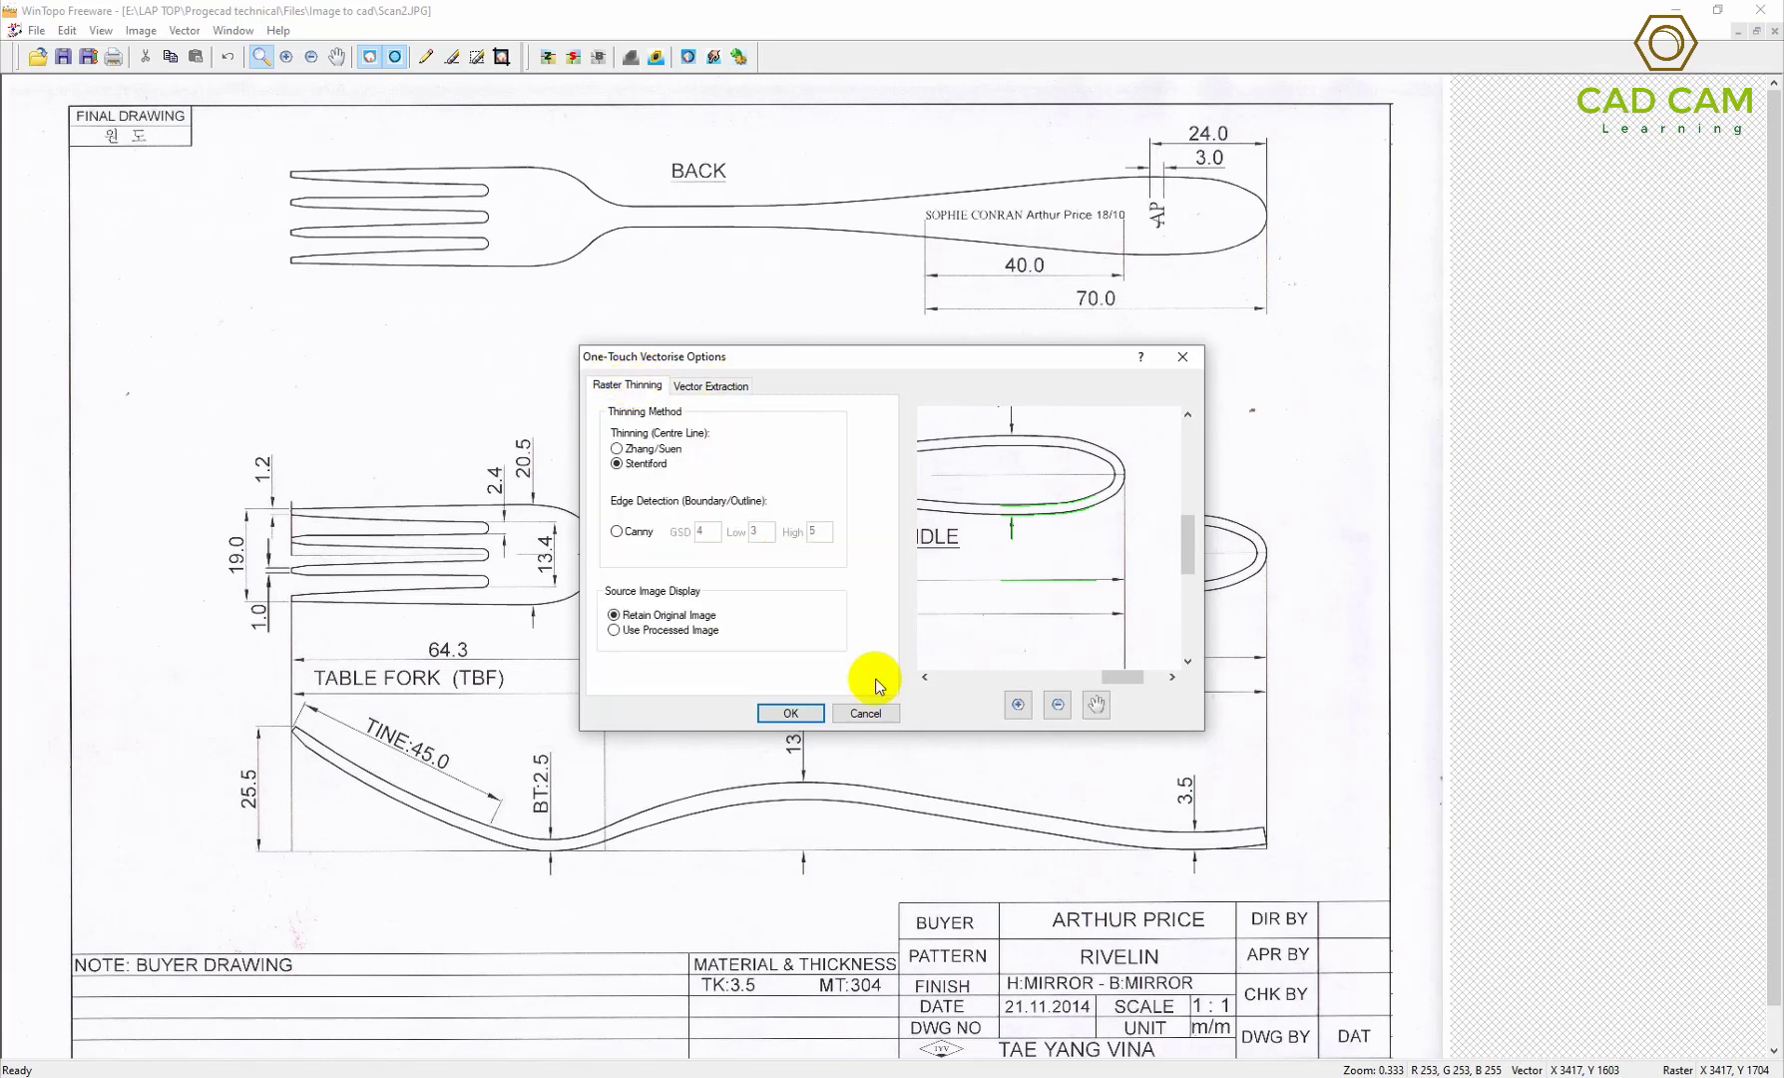
pyautogui.moveTo(1001, 512)
pyautogui.mouseDown()
pyautogui.moveTo(1126, 518)
pyautogui.moveTo(1153, 542)
pyautogui.moveTo(938, 524)
pyautogui.moveTo(1018, 451)
pyautogui.moveTo(977, 431)
pyautogui.moveTo(1017, 557)
pyautogui.moveTo(960, 550)
pyautogui.mouseUp()
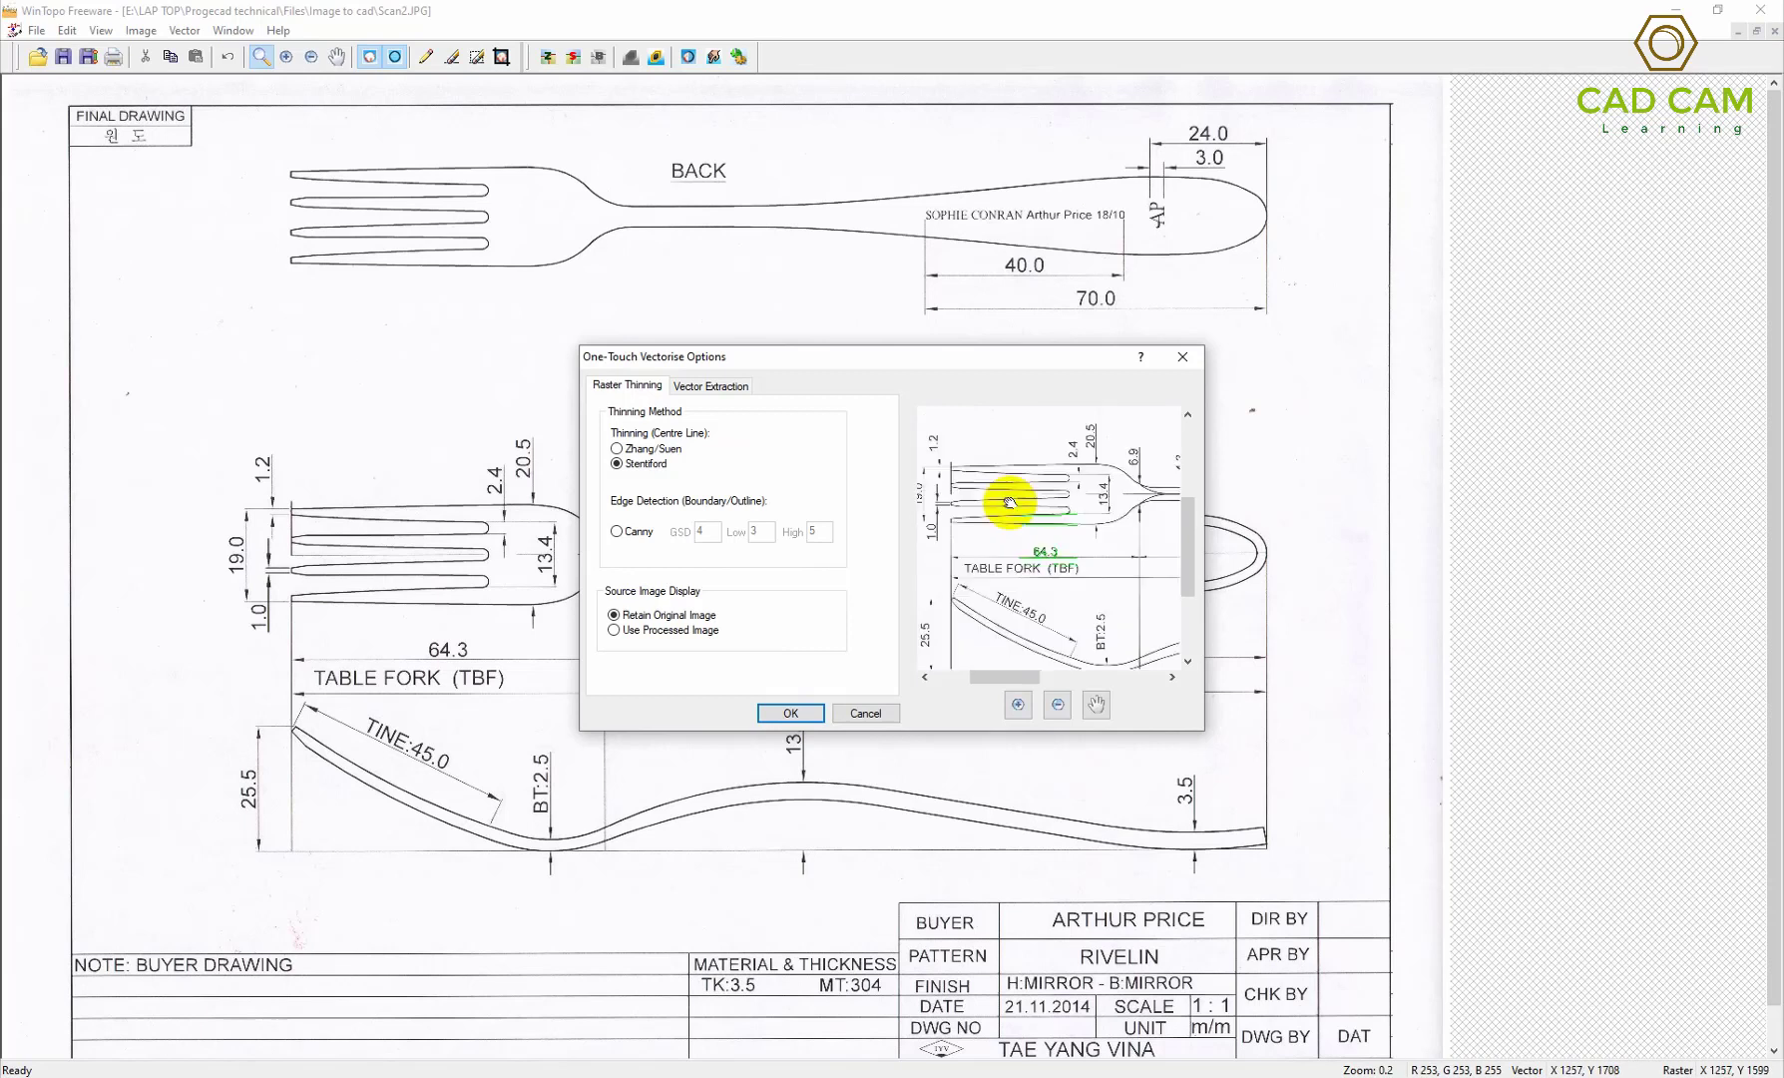
pyautogui.scroll(3, 1011, 502)
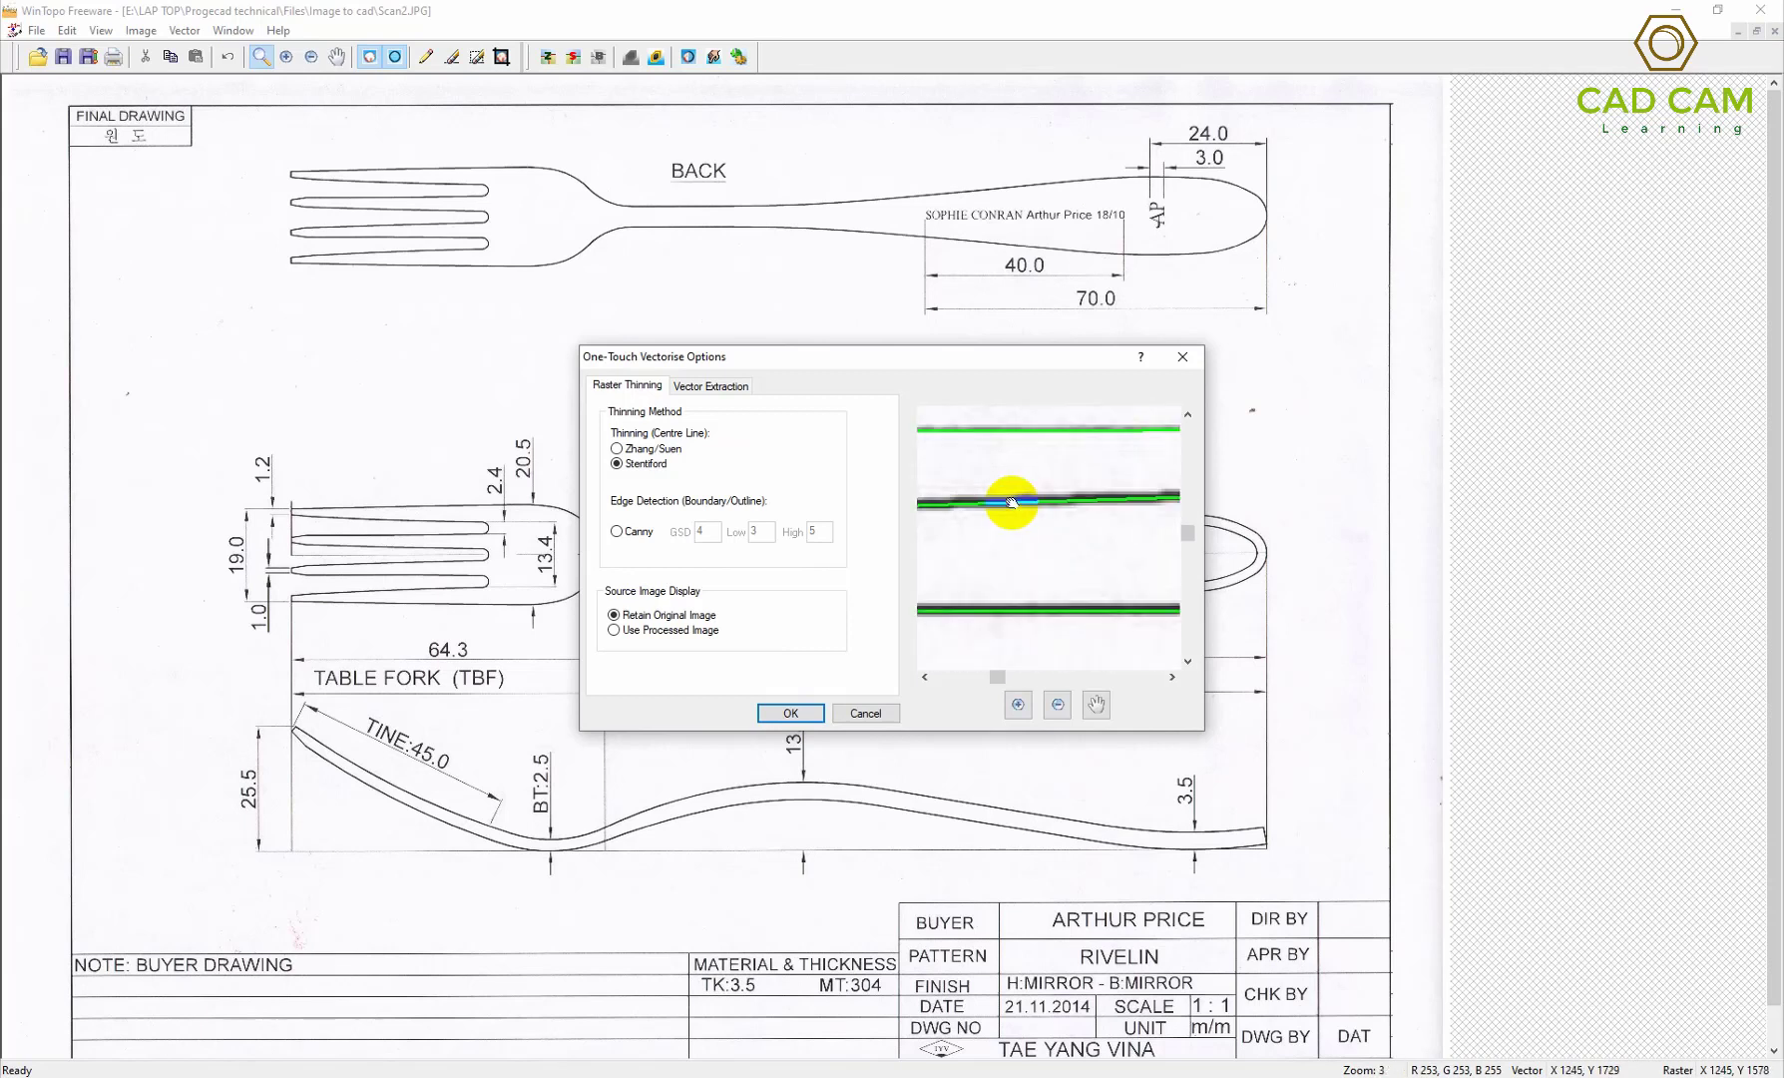
pyautogui.click(808, 713)
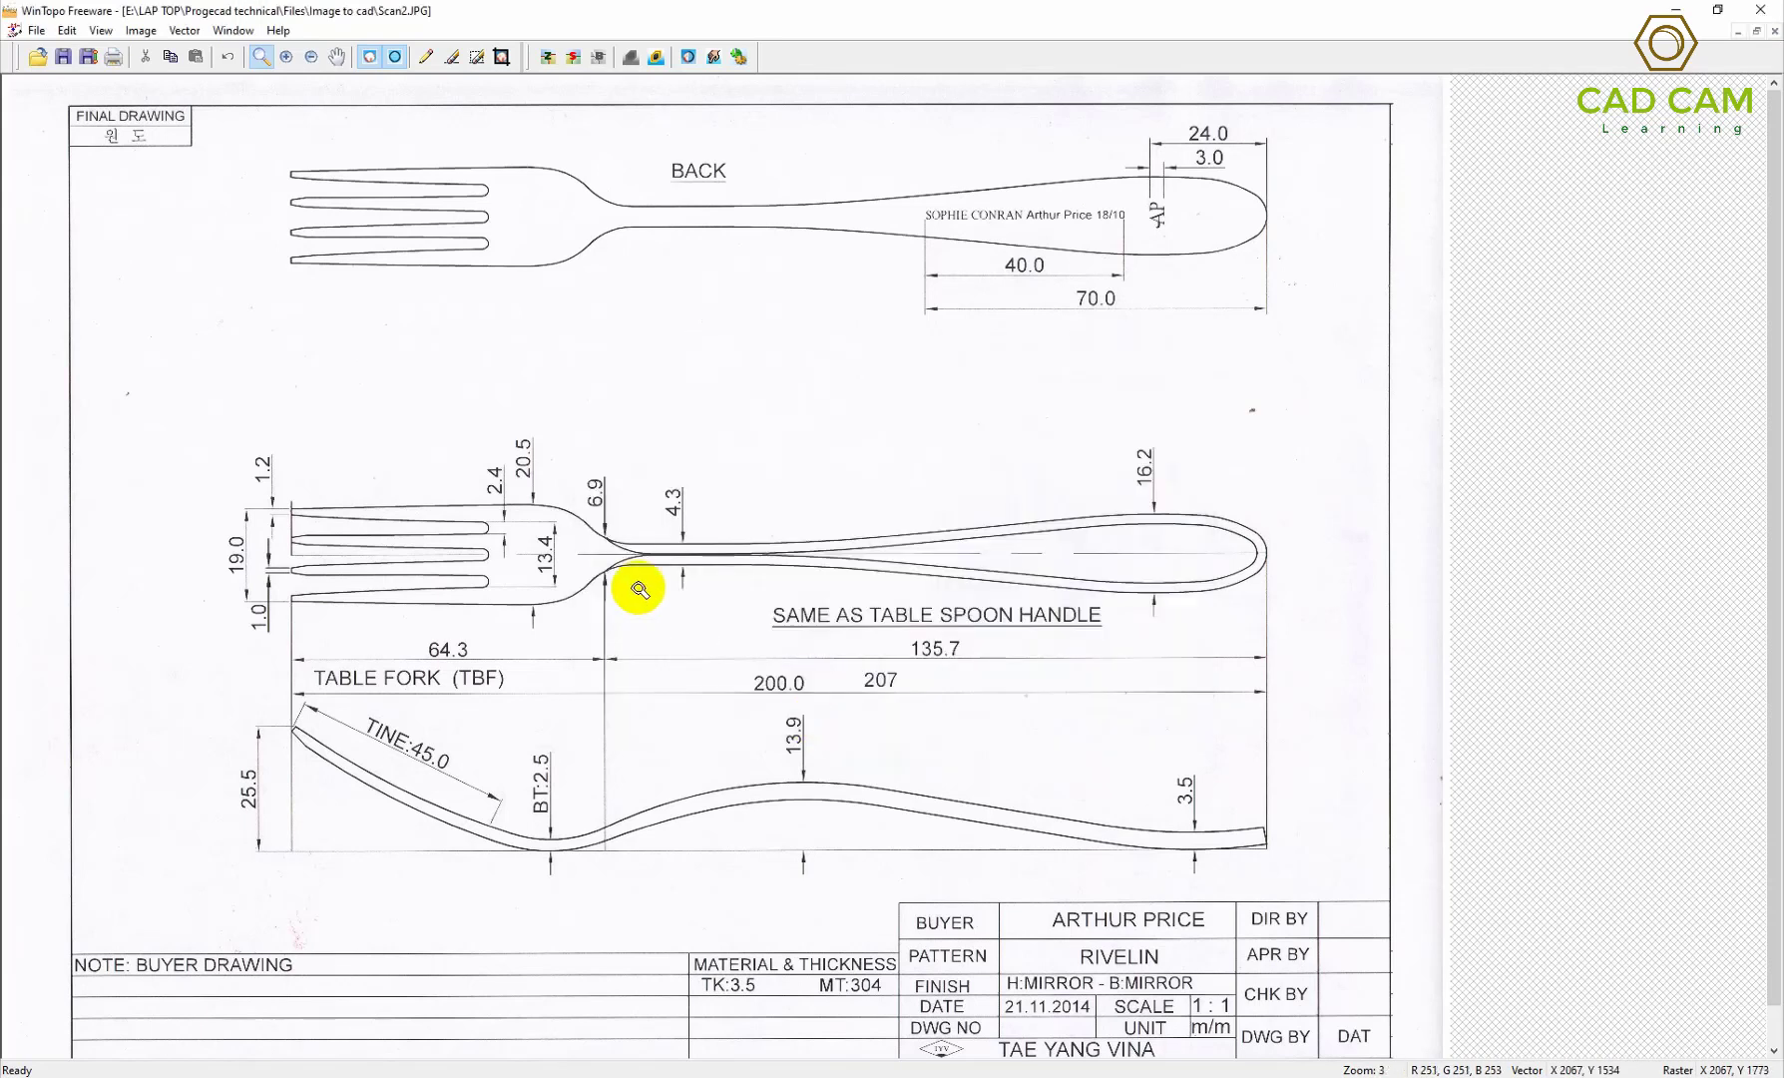
# Step: Run One-Touch Vectorise on the Scan2 fork drawing and enlarge the result
pyautogui.click(723, 58)
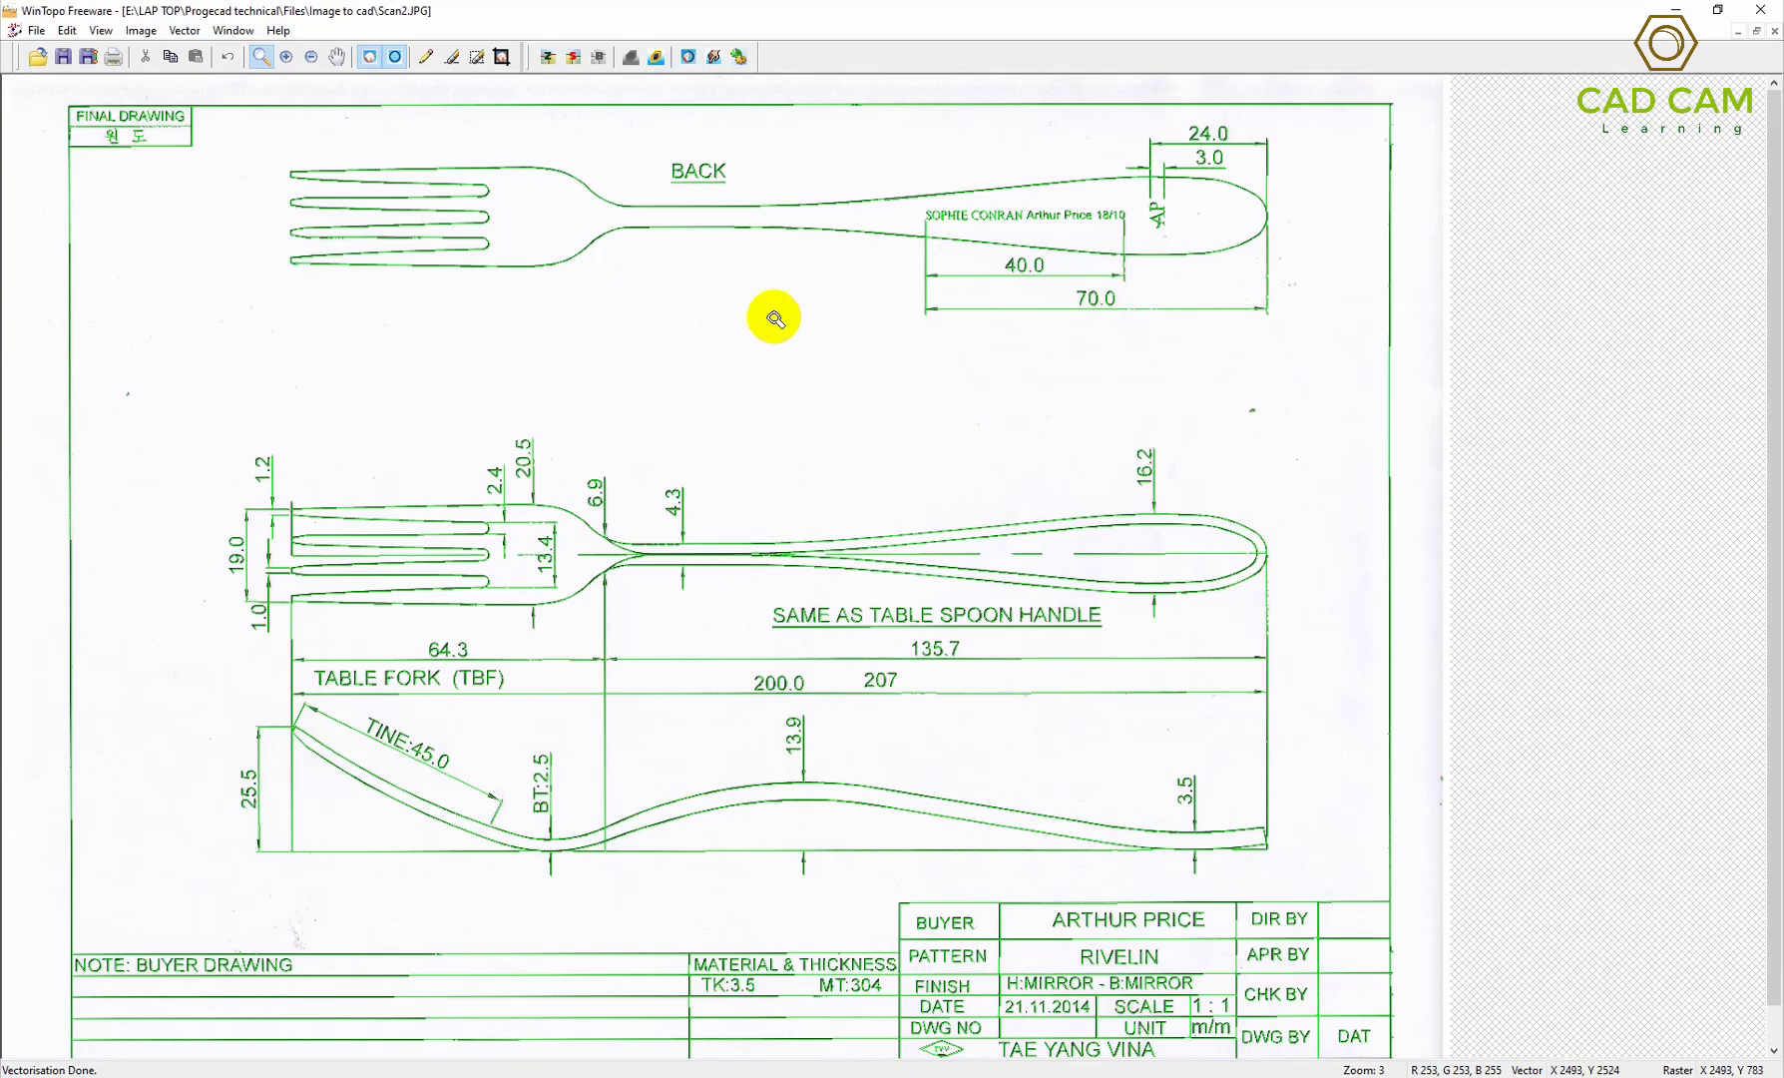
pyautogui.click(774, 318)
pyautogui.scroll(-3, 774, 318)
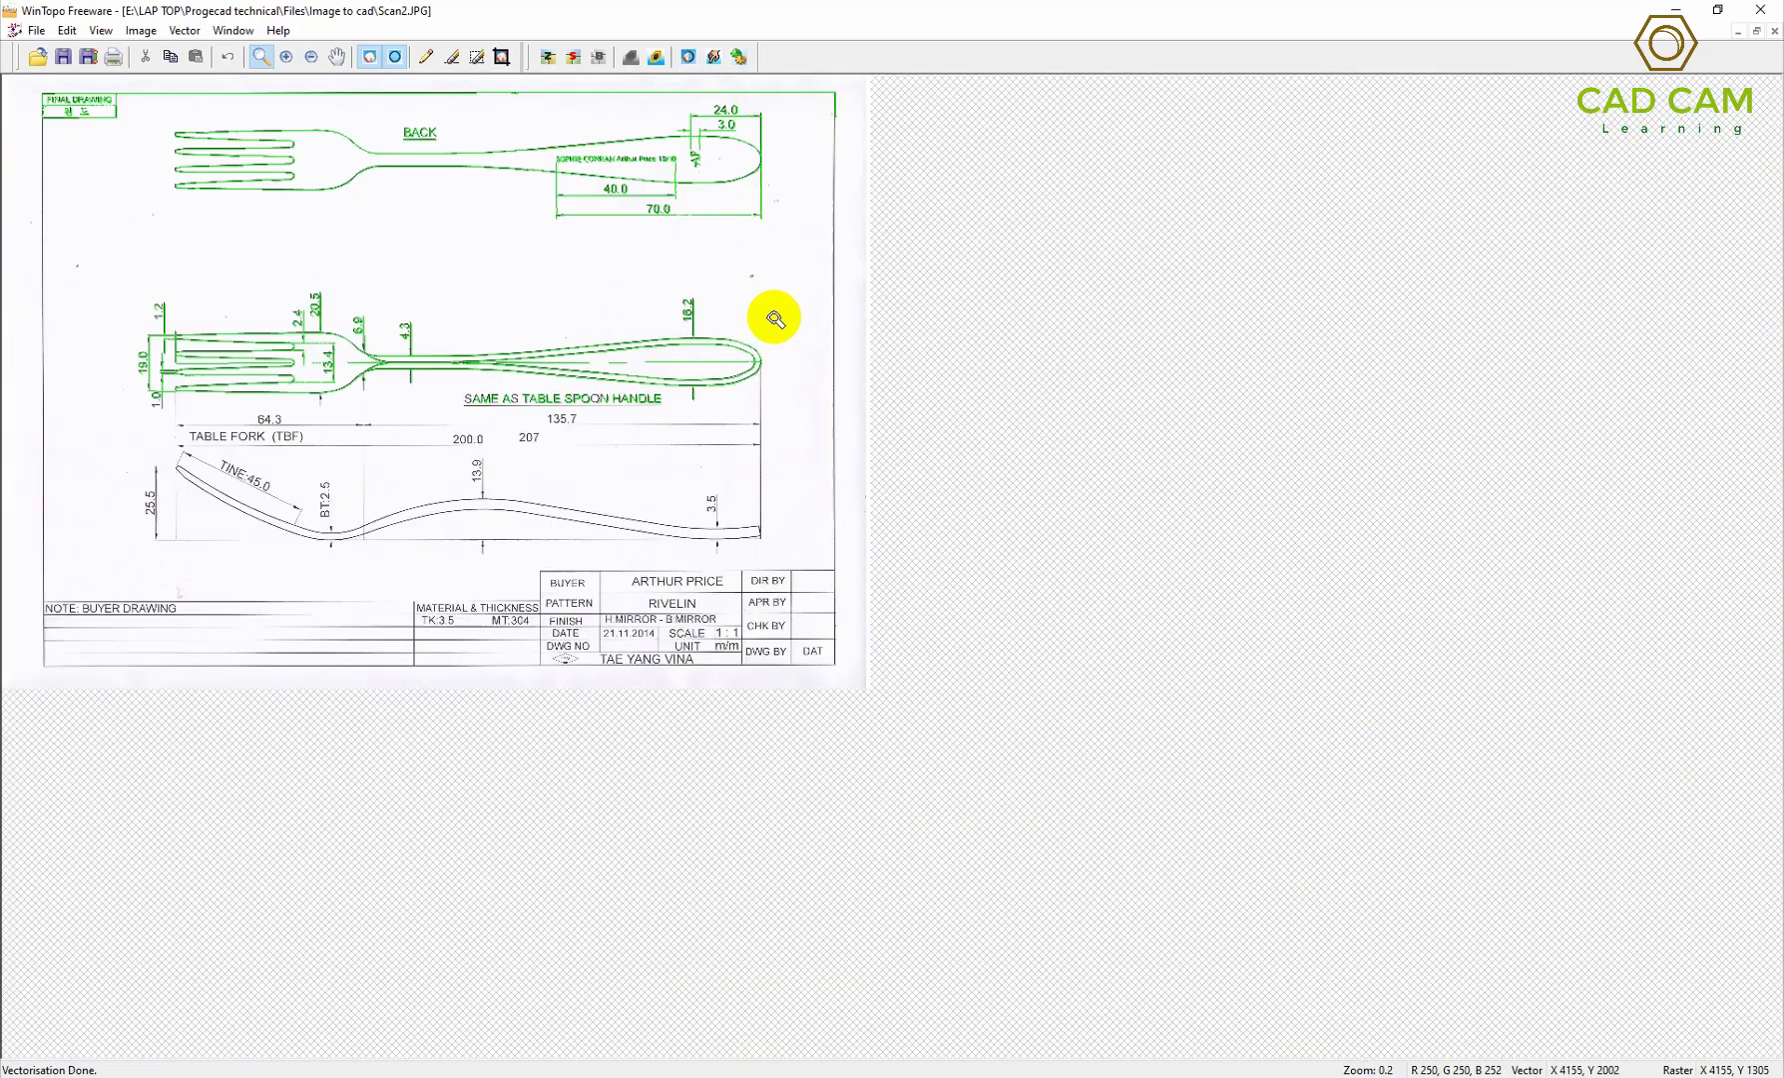
pyautogui.scroll(-1, 753, 324)
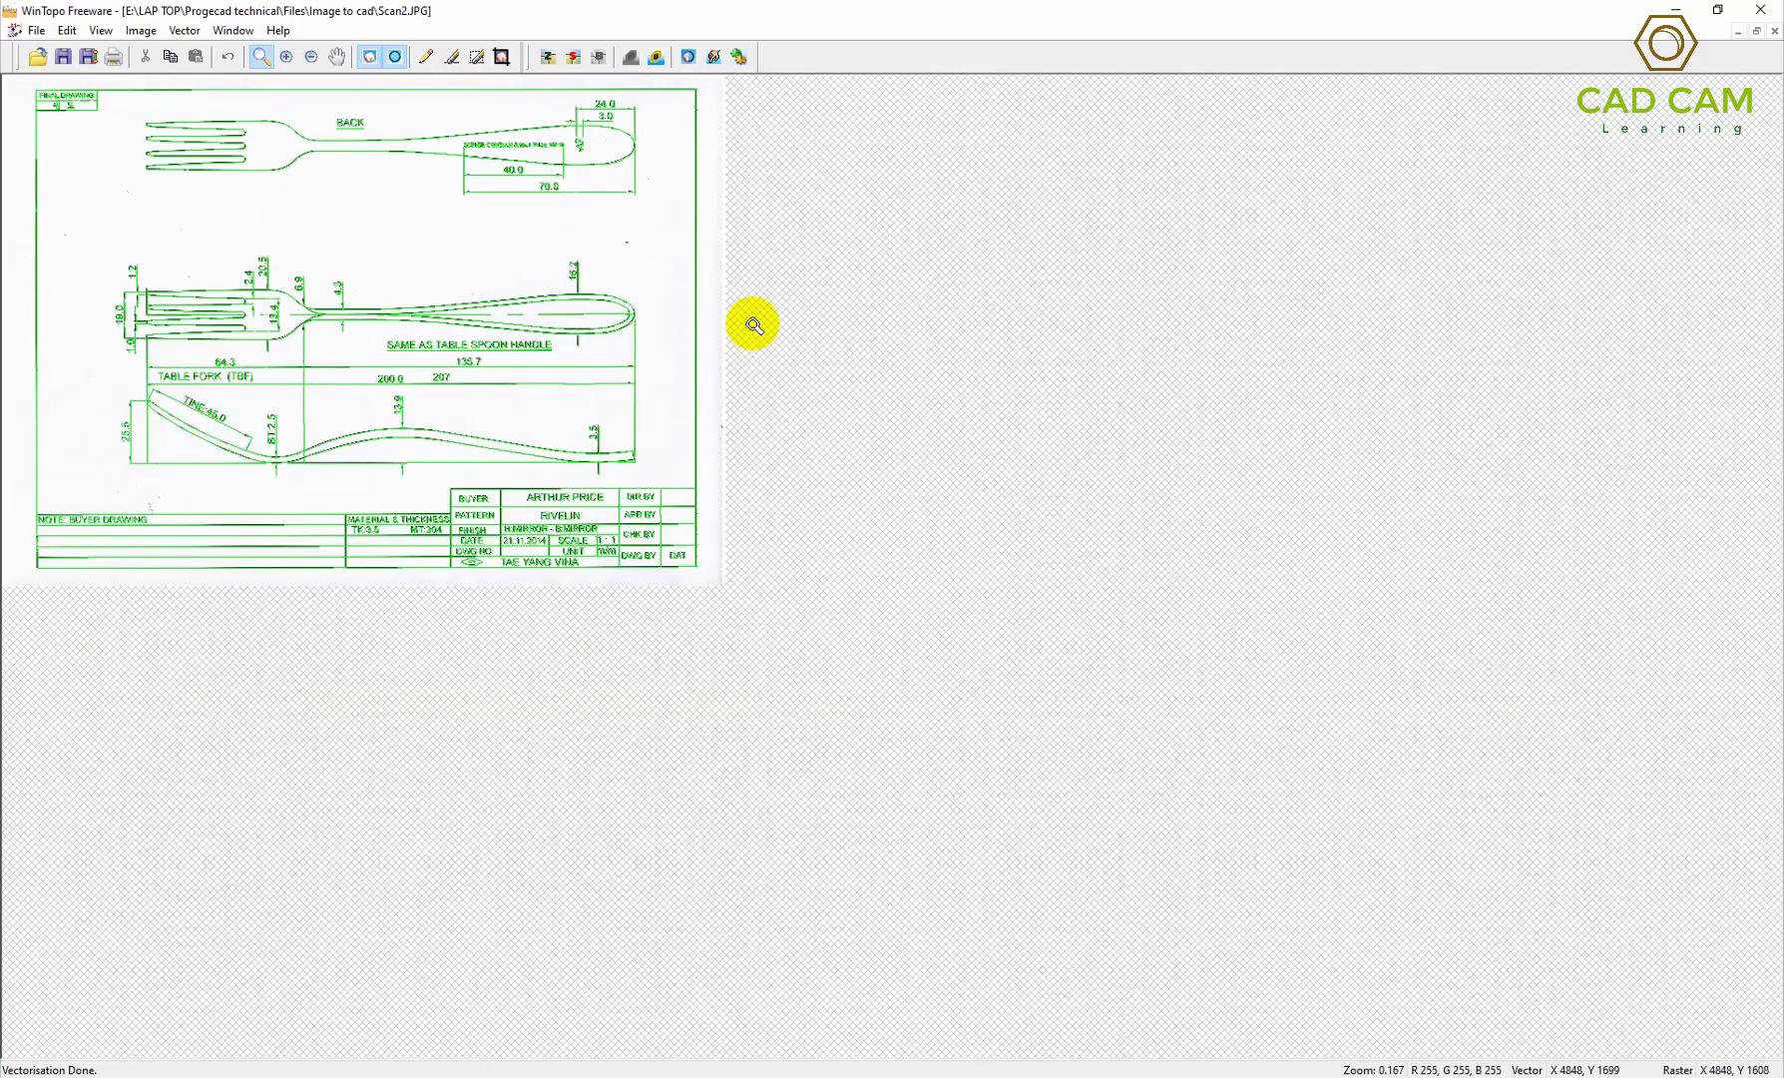
pyautogui.scroll(1, 753, 325)
pyautogui.scroll(1, 754, 324)
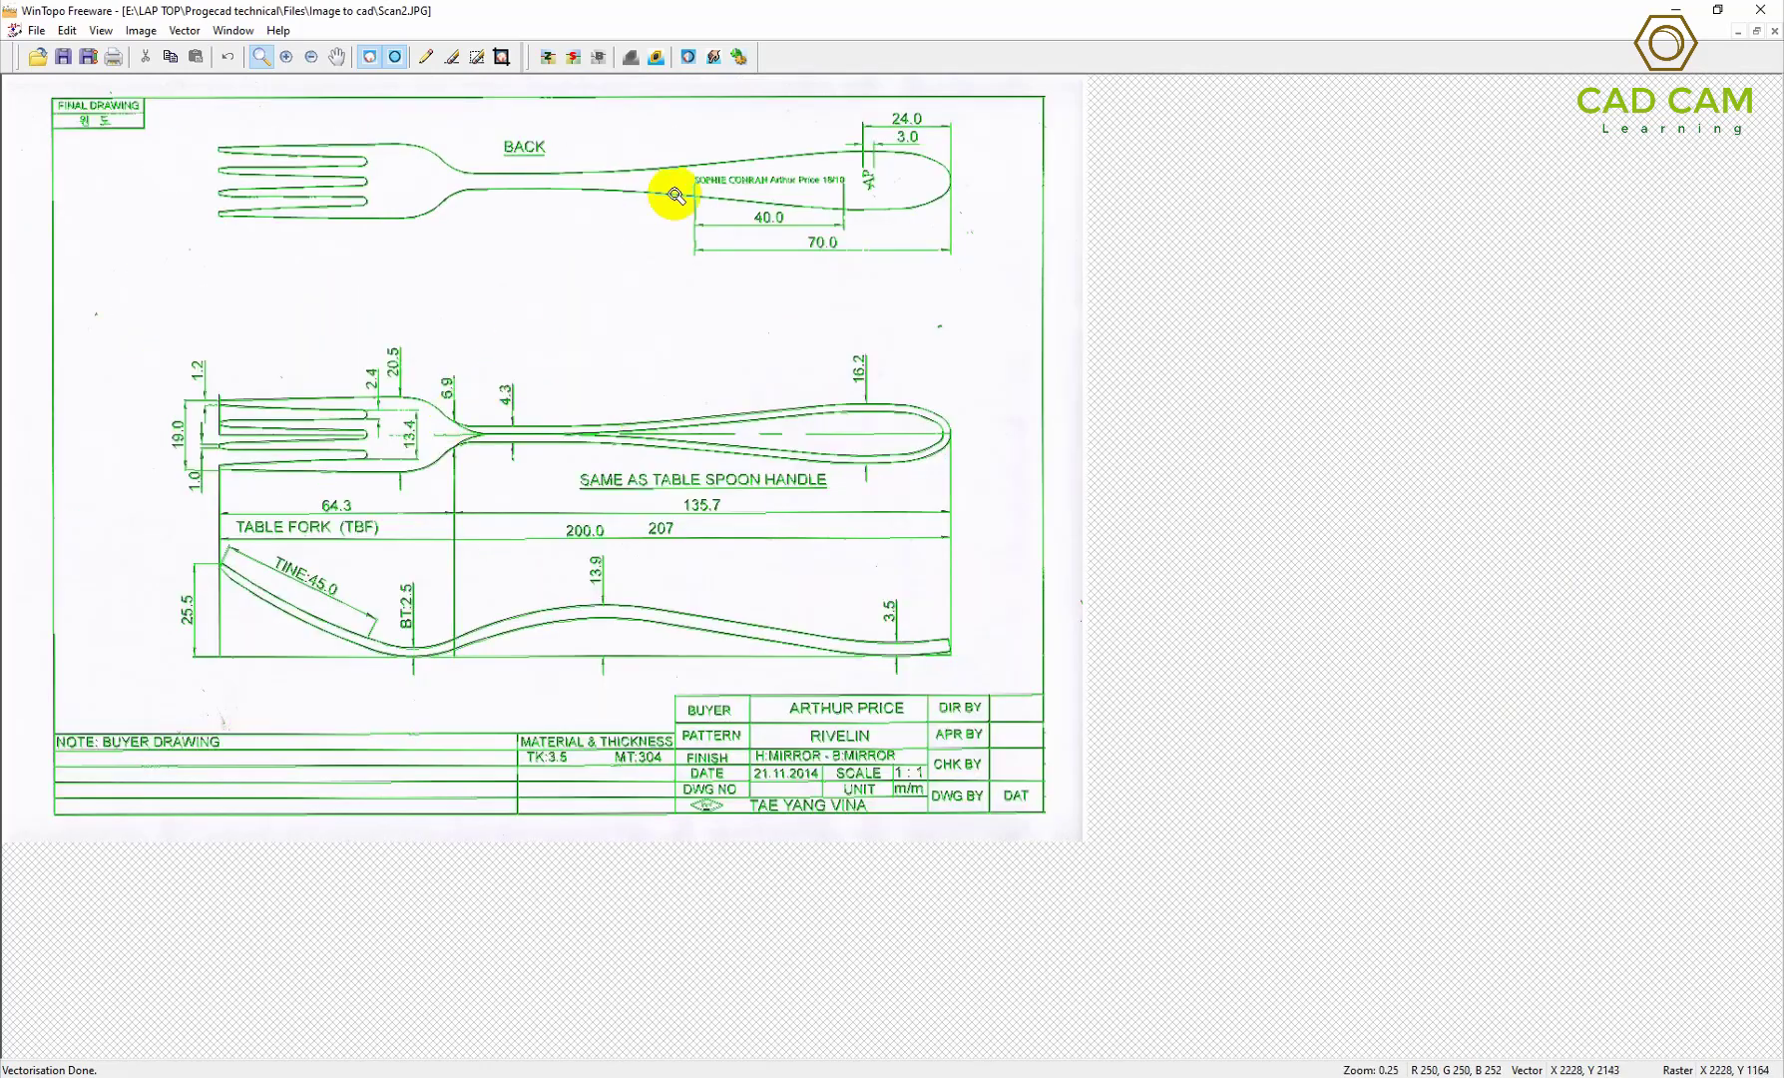
# Step: Zoom in and out to check the green vectors over outlines, dimensions and title-block text
pyautogui.scroll(-1, 620, 404)
pyautogui.scroll(4, 235, 358)
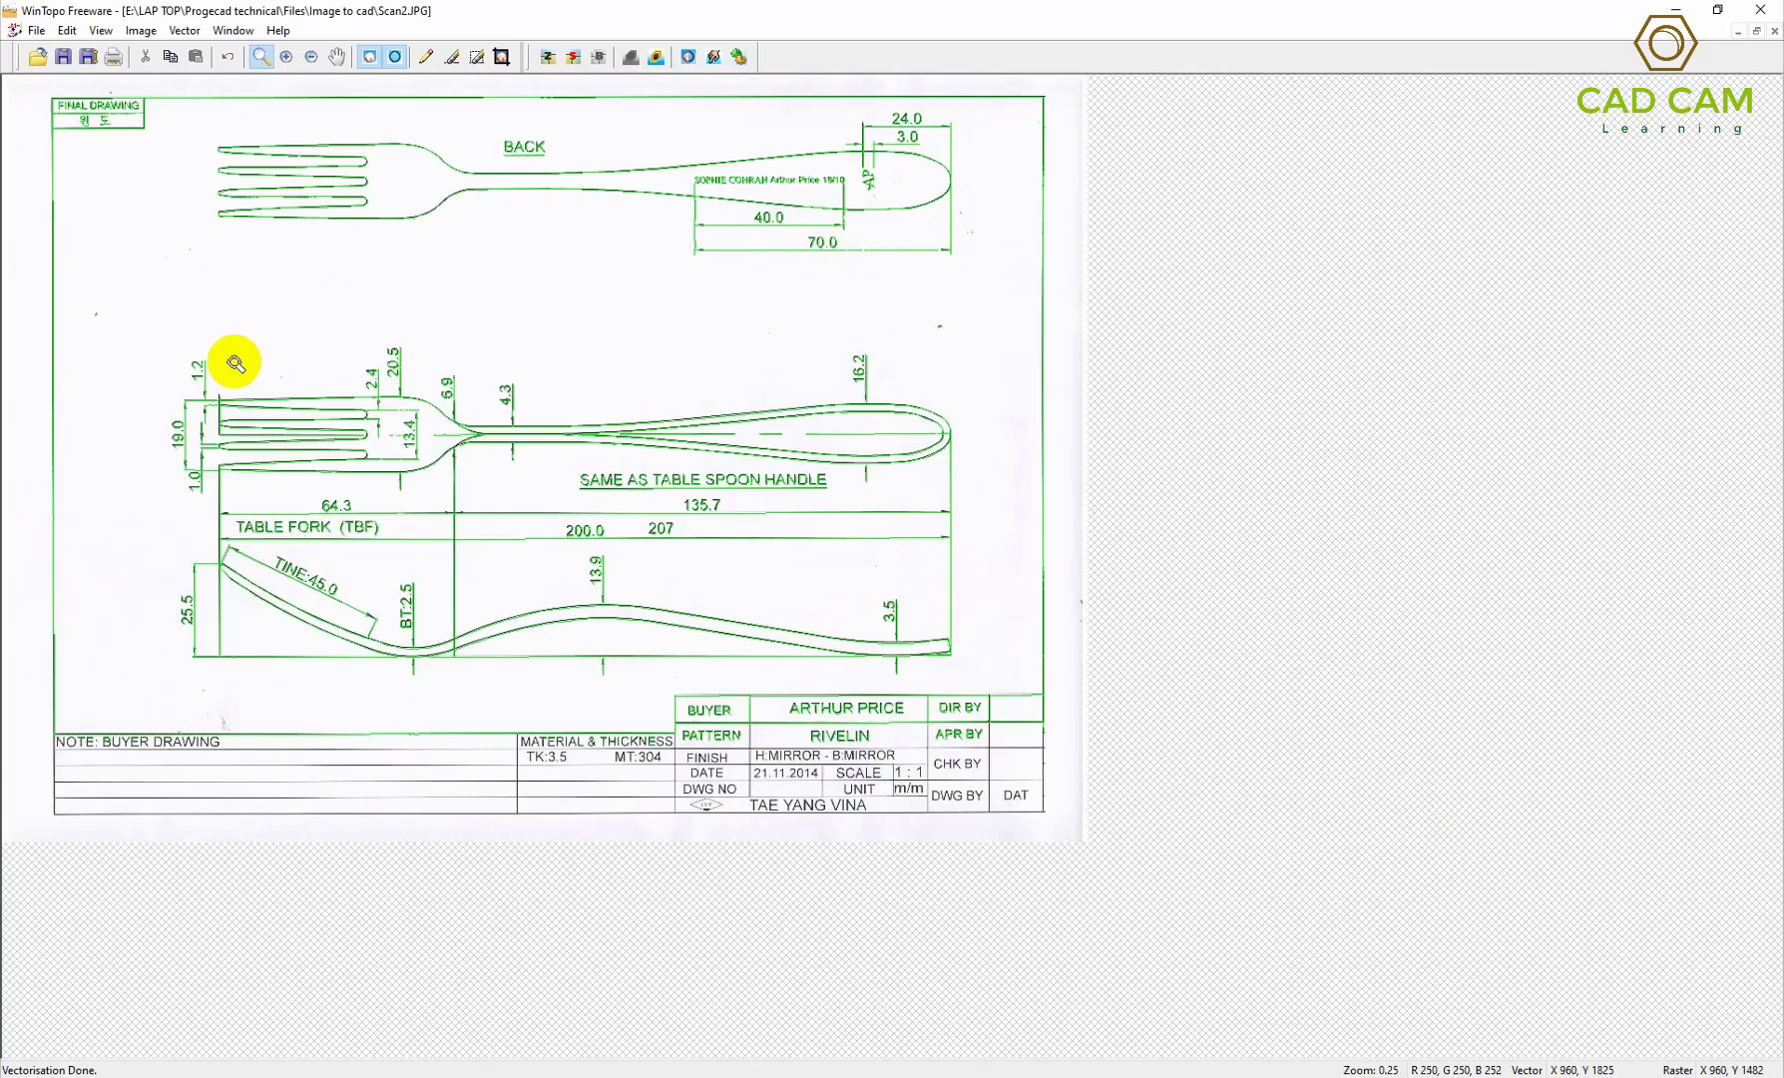
pyautogui.scroll(3, 310, 462)
pyautogui.scroll(3, 540, 567)
pyautogui.scroll(1, 541, 567)
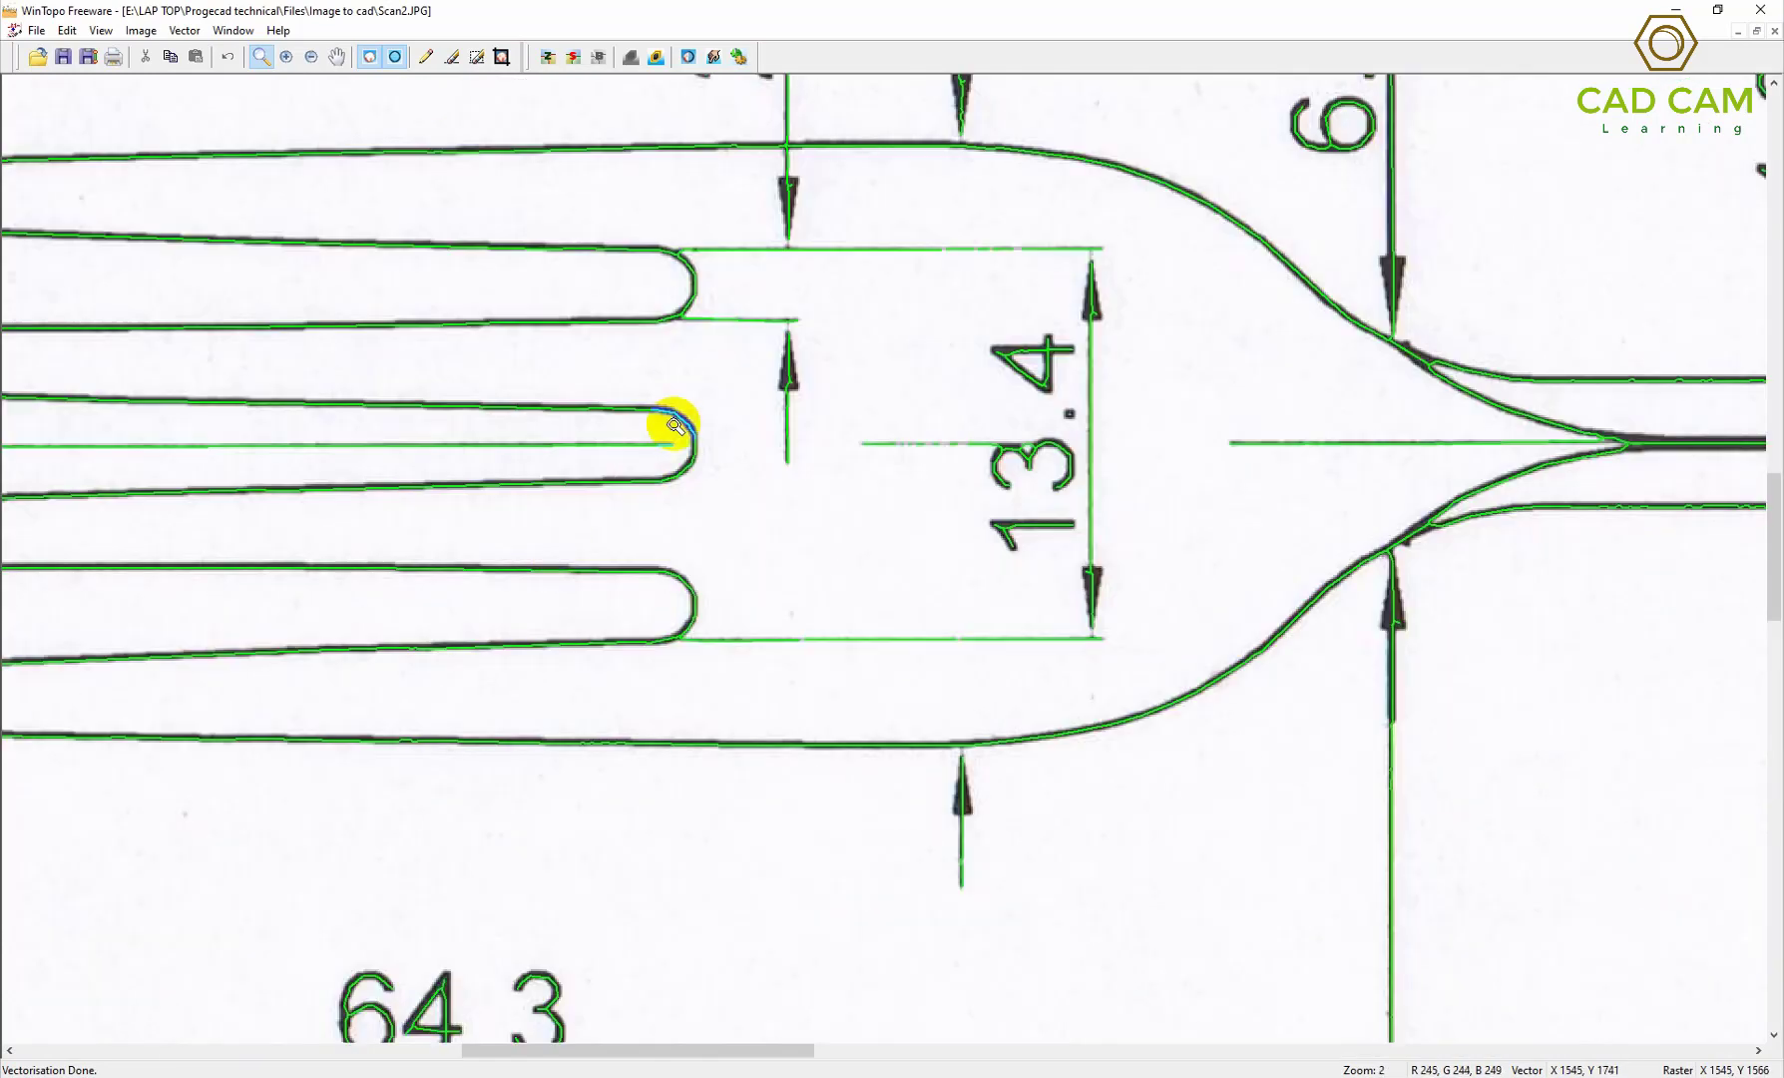
pyautogui.scroll(2, 678, 429)
pyautogui.scroll(-3, 786, 486)
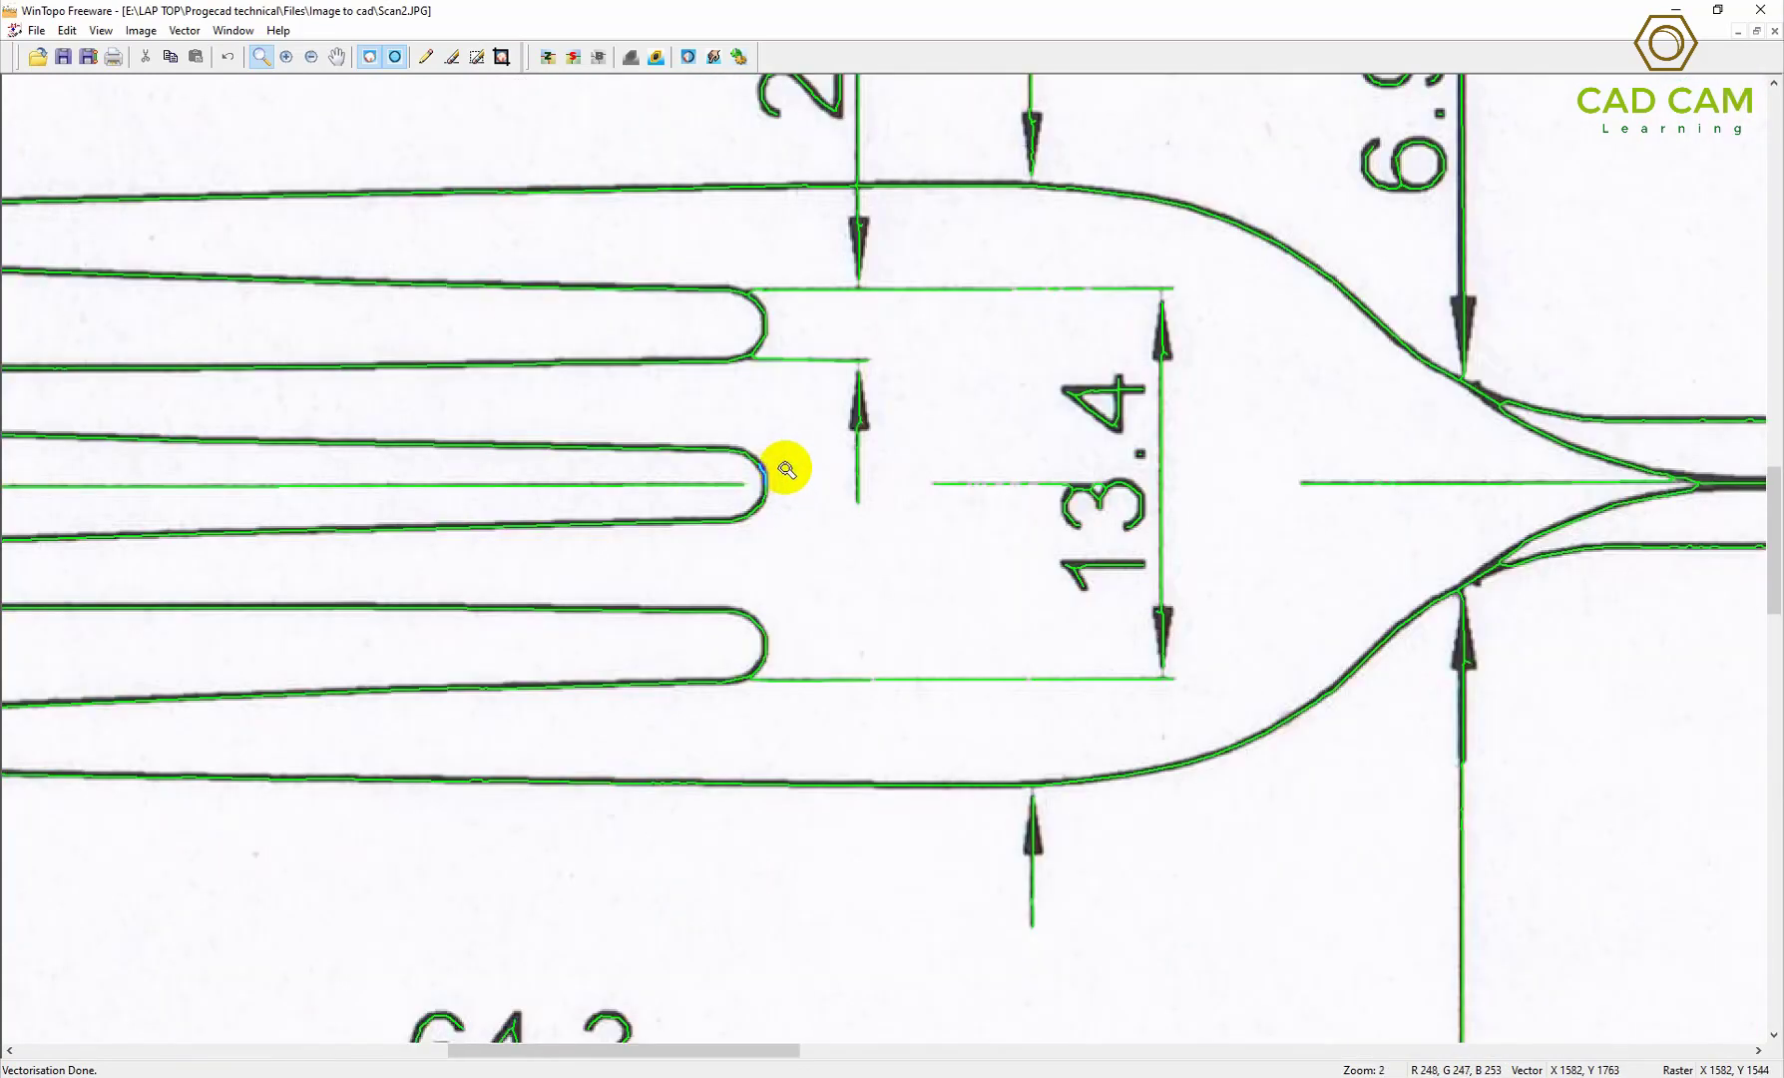
pyautogui.scroll(-2, 784, 466)
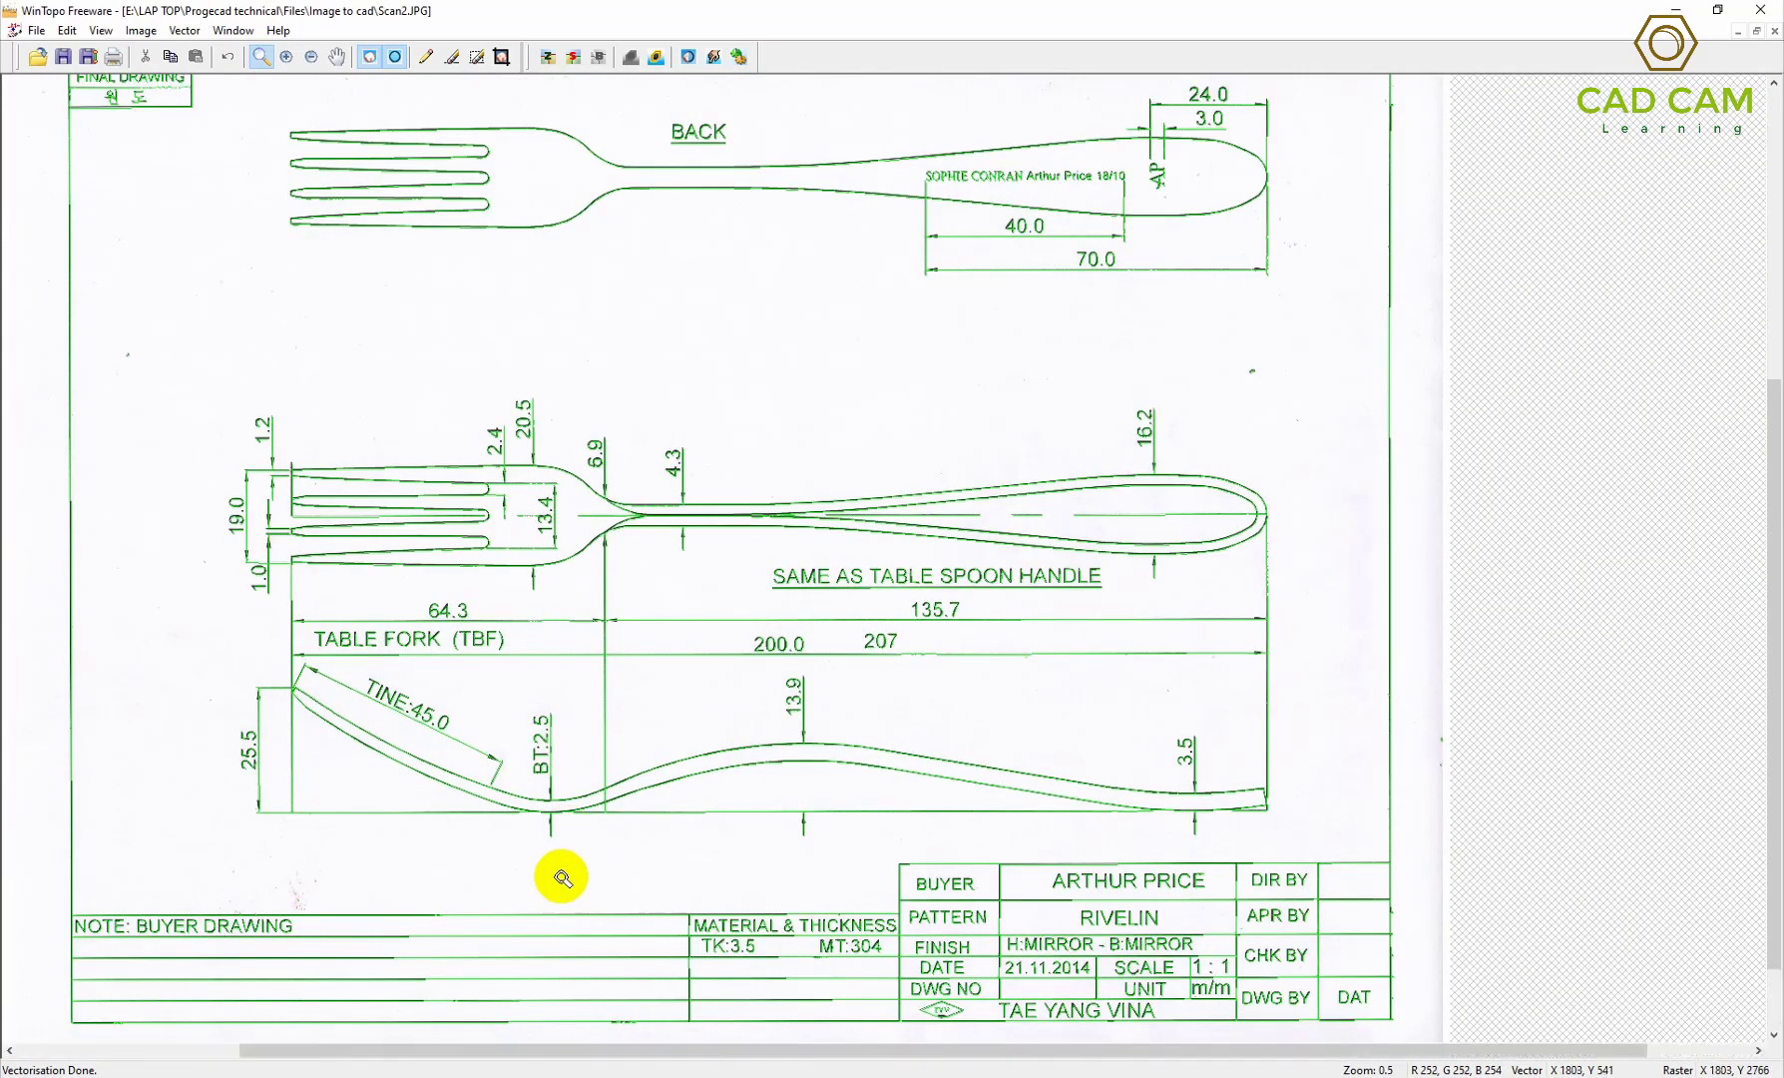
pyautogui.scroll(3, 529, 705)
pyautogui.scroll(3, 529, 684)
pyautogui.scroll(-2, 836, 664)
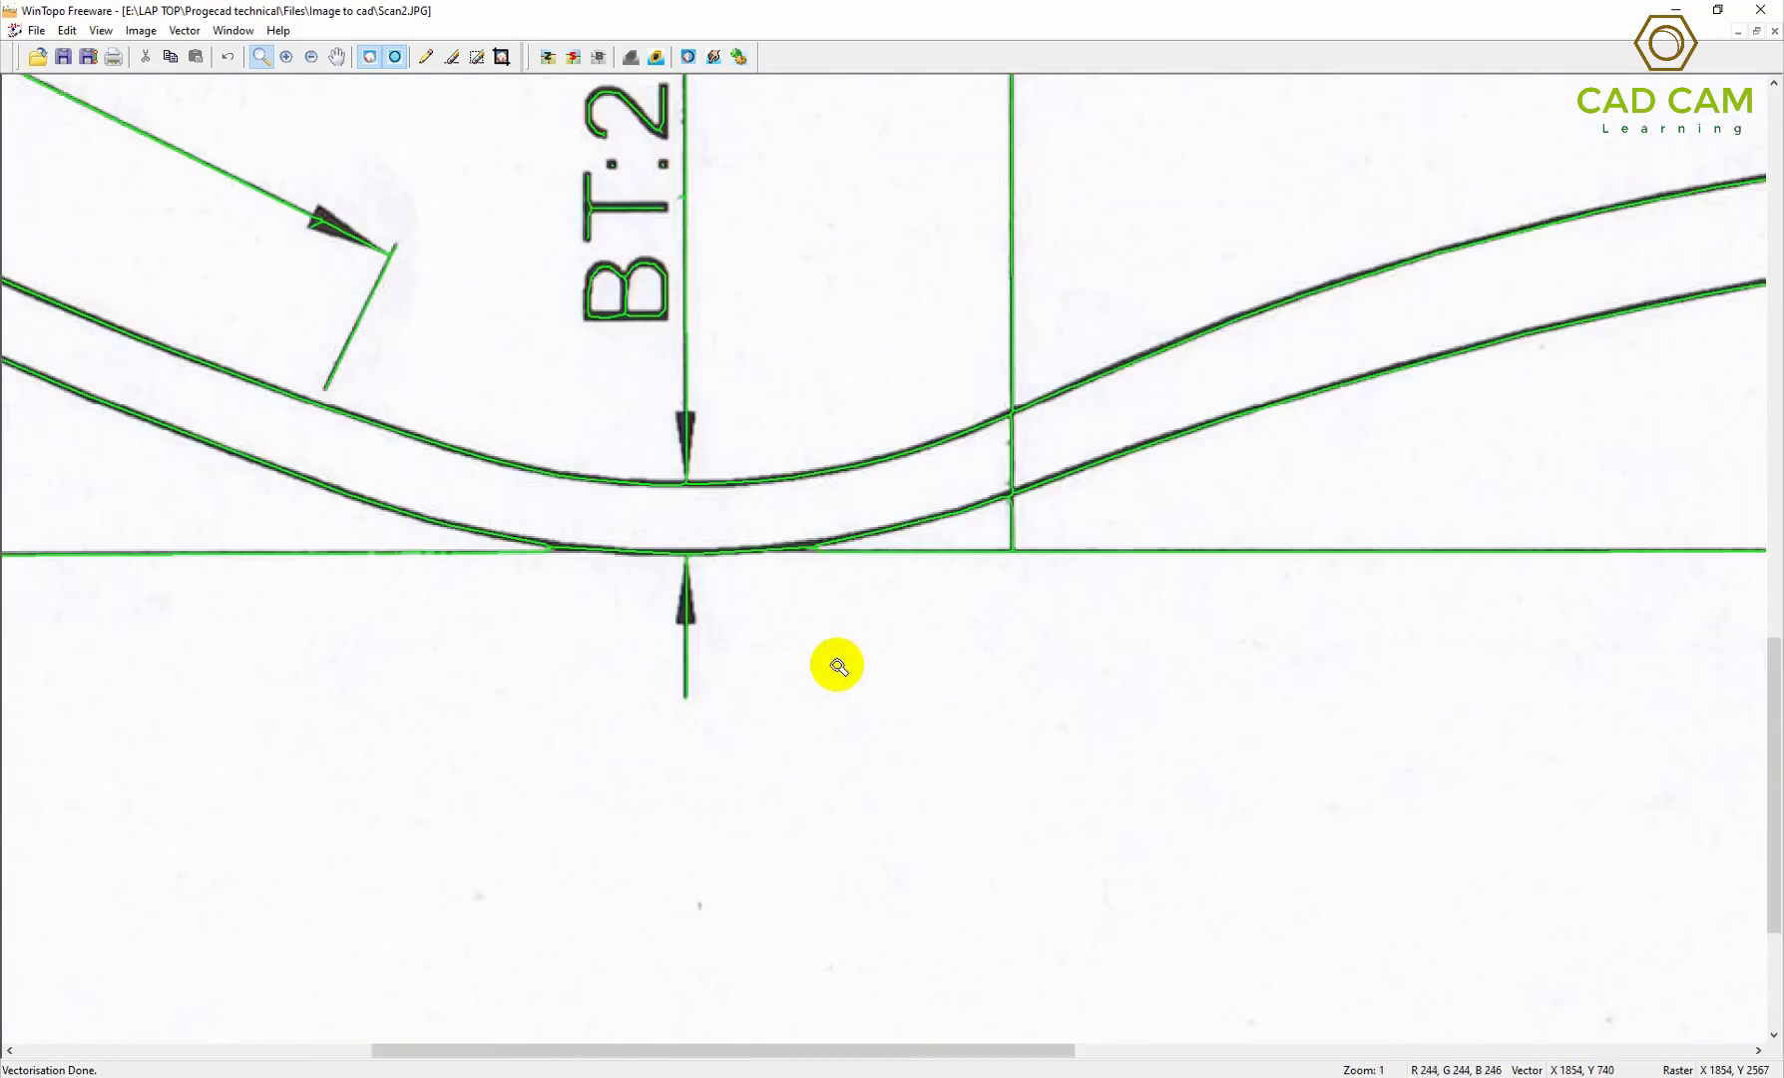
pyautogui.scroll(-4, 836, 664)
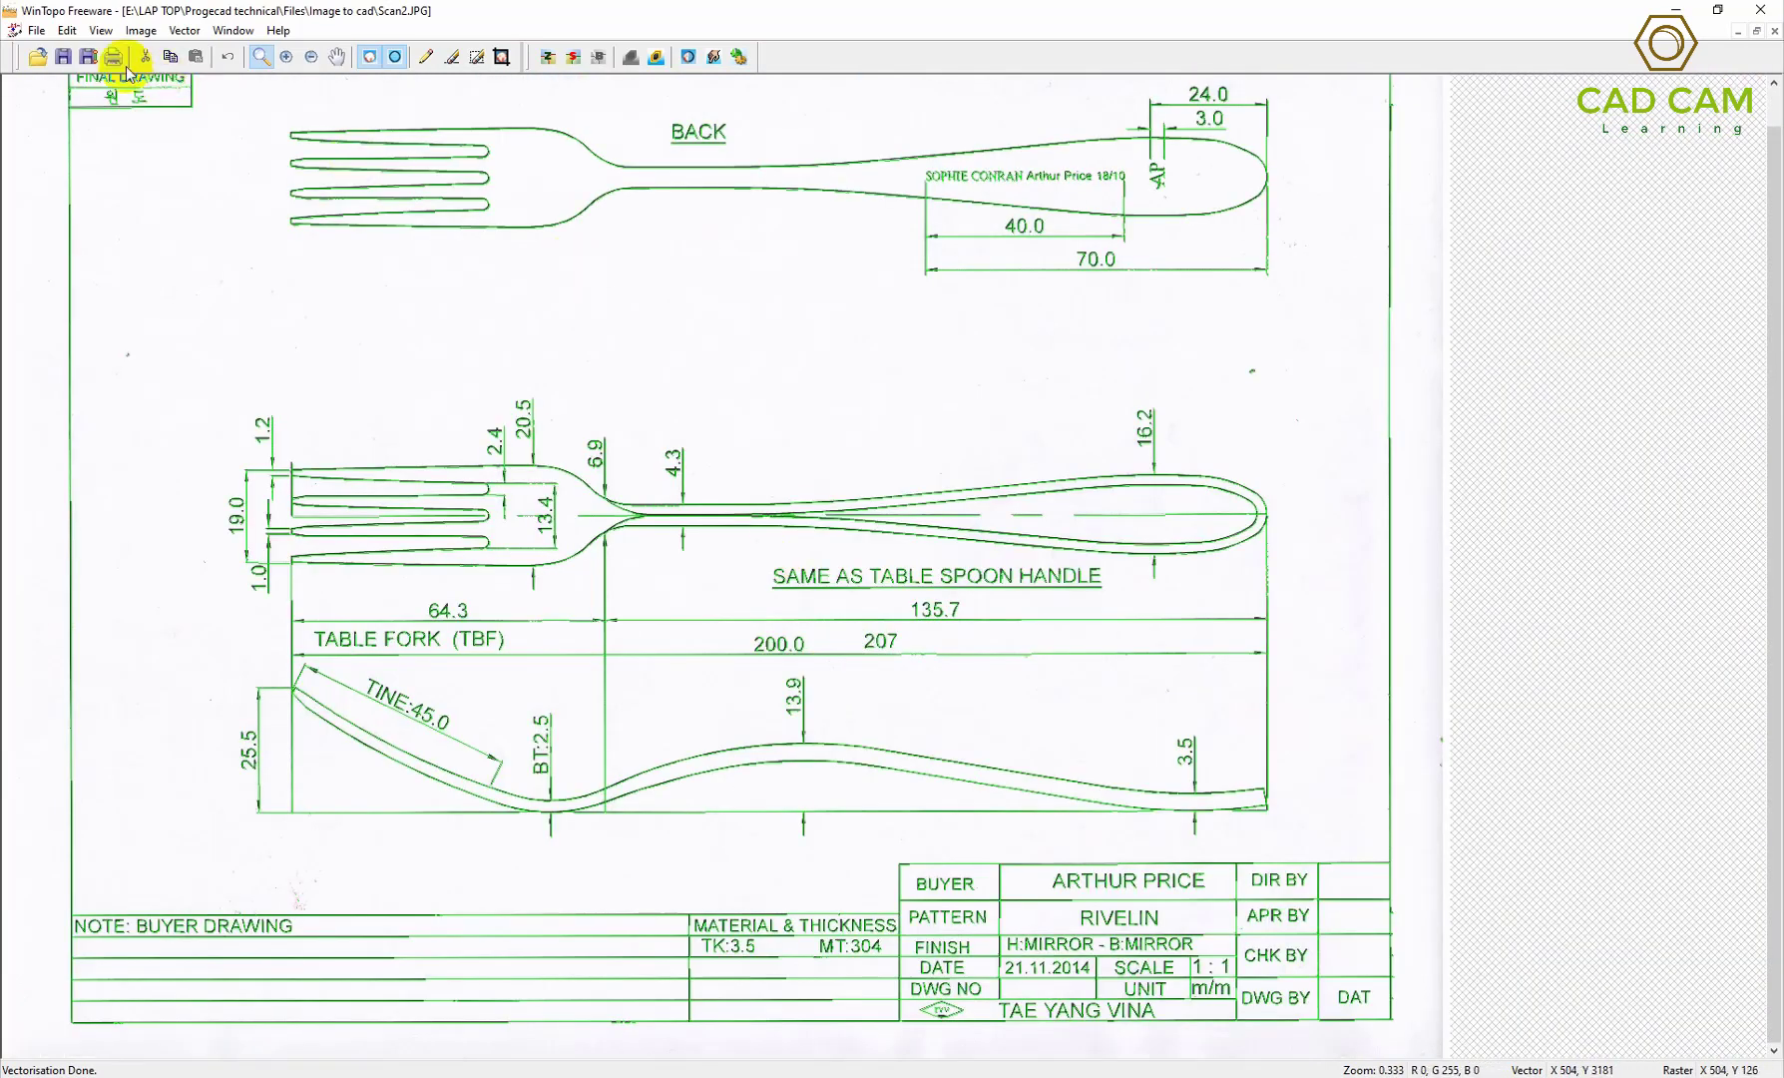
# Step: Save the vectors as Scan2 AutoCAD DXF in Image to cad, then open that DXF from File Explorer
pyautogui.click(95, 60)
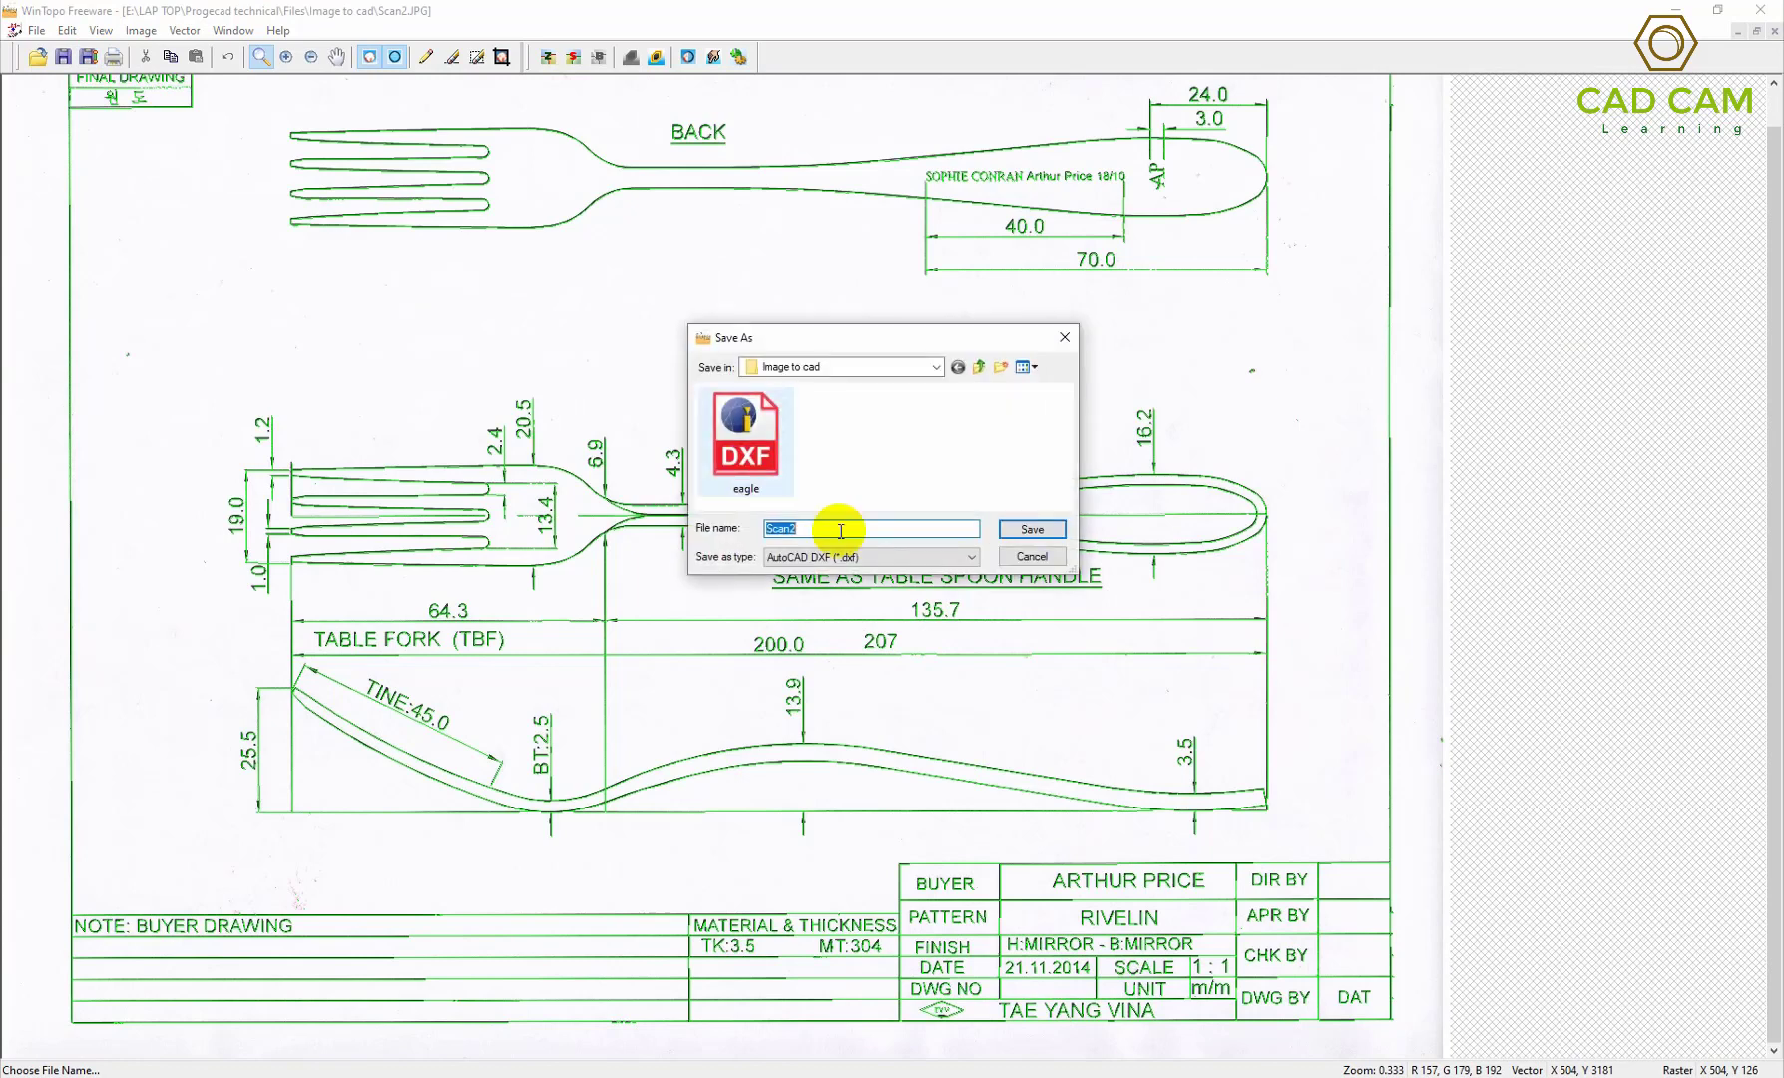
pyautogui.click(1034, 532)
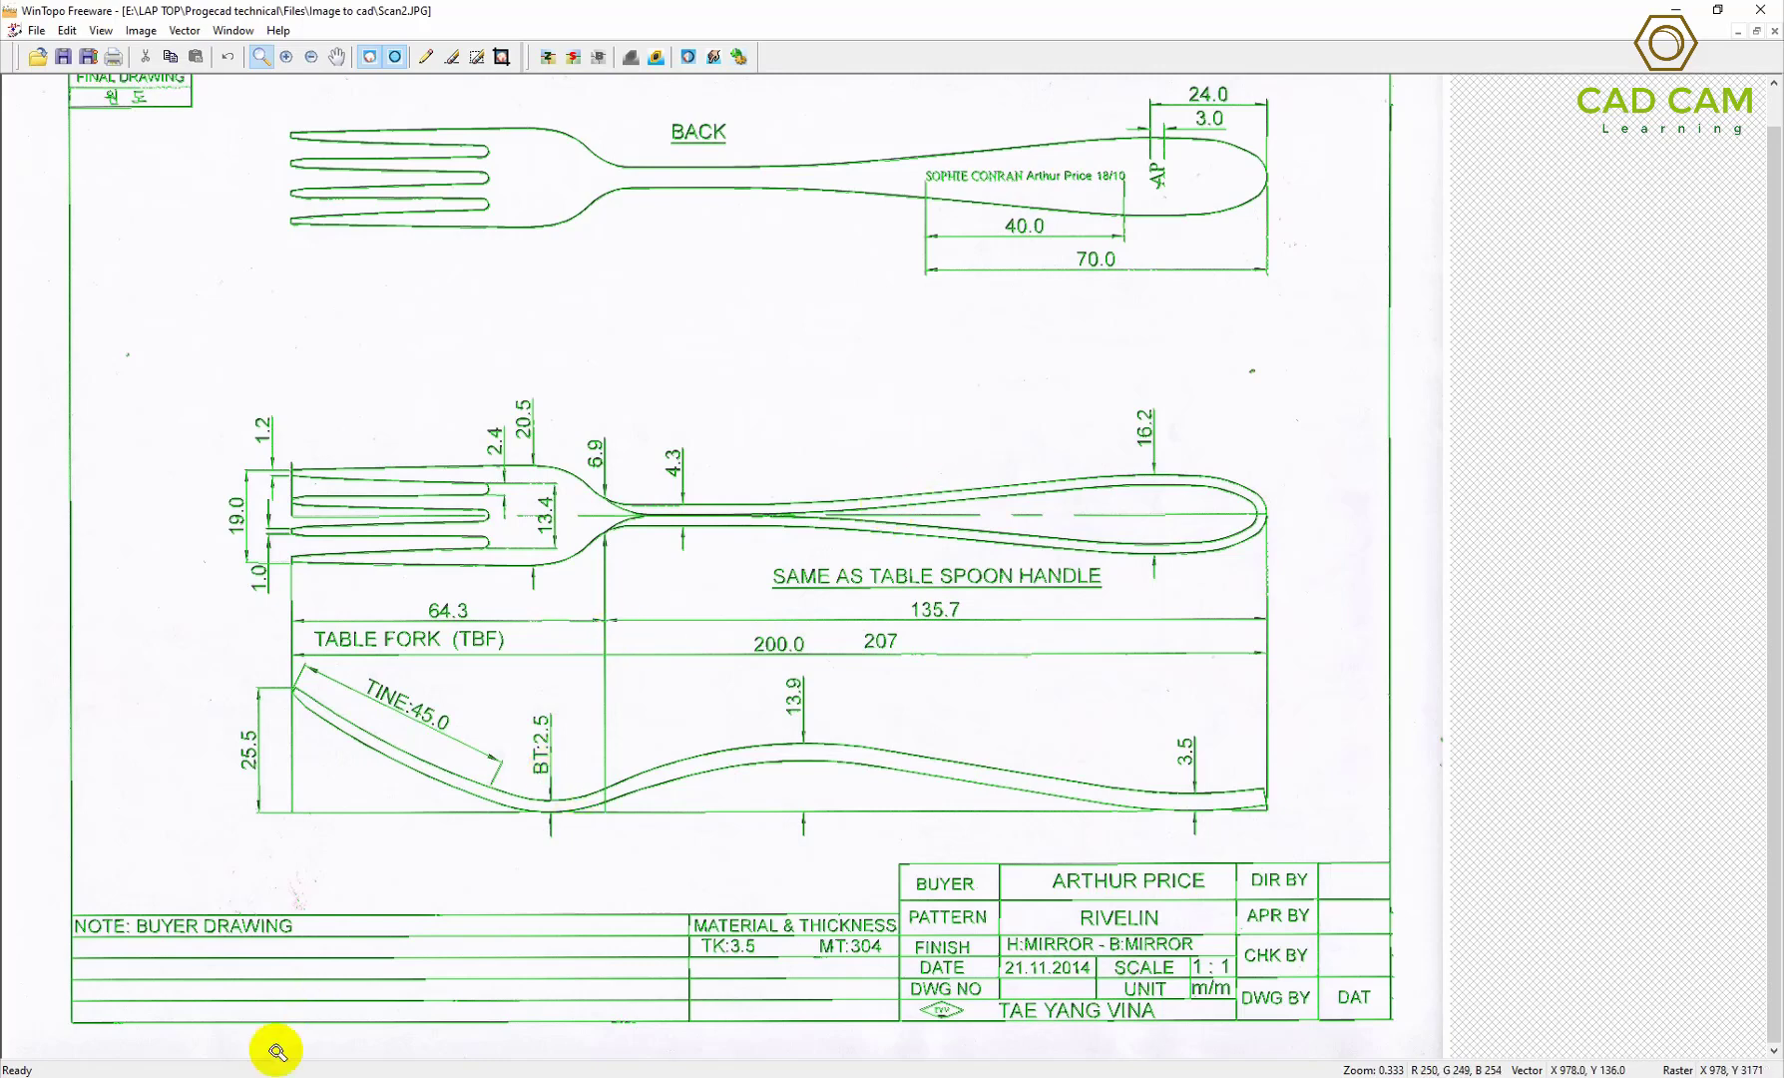
pyautogui.click(458, 986)
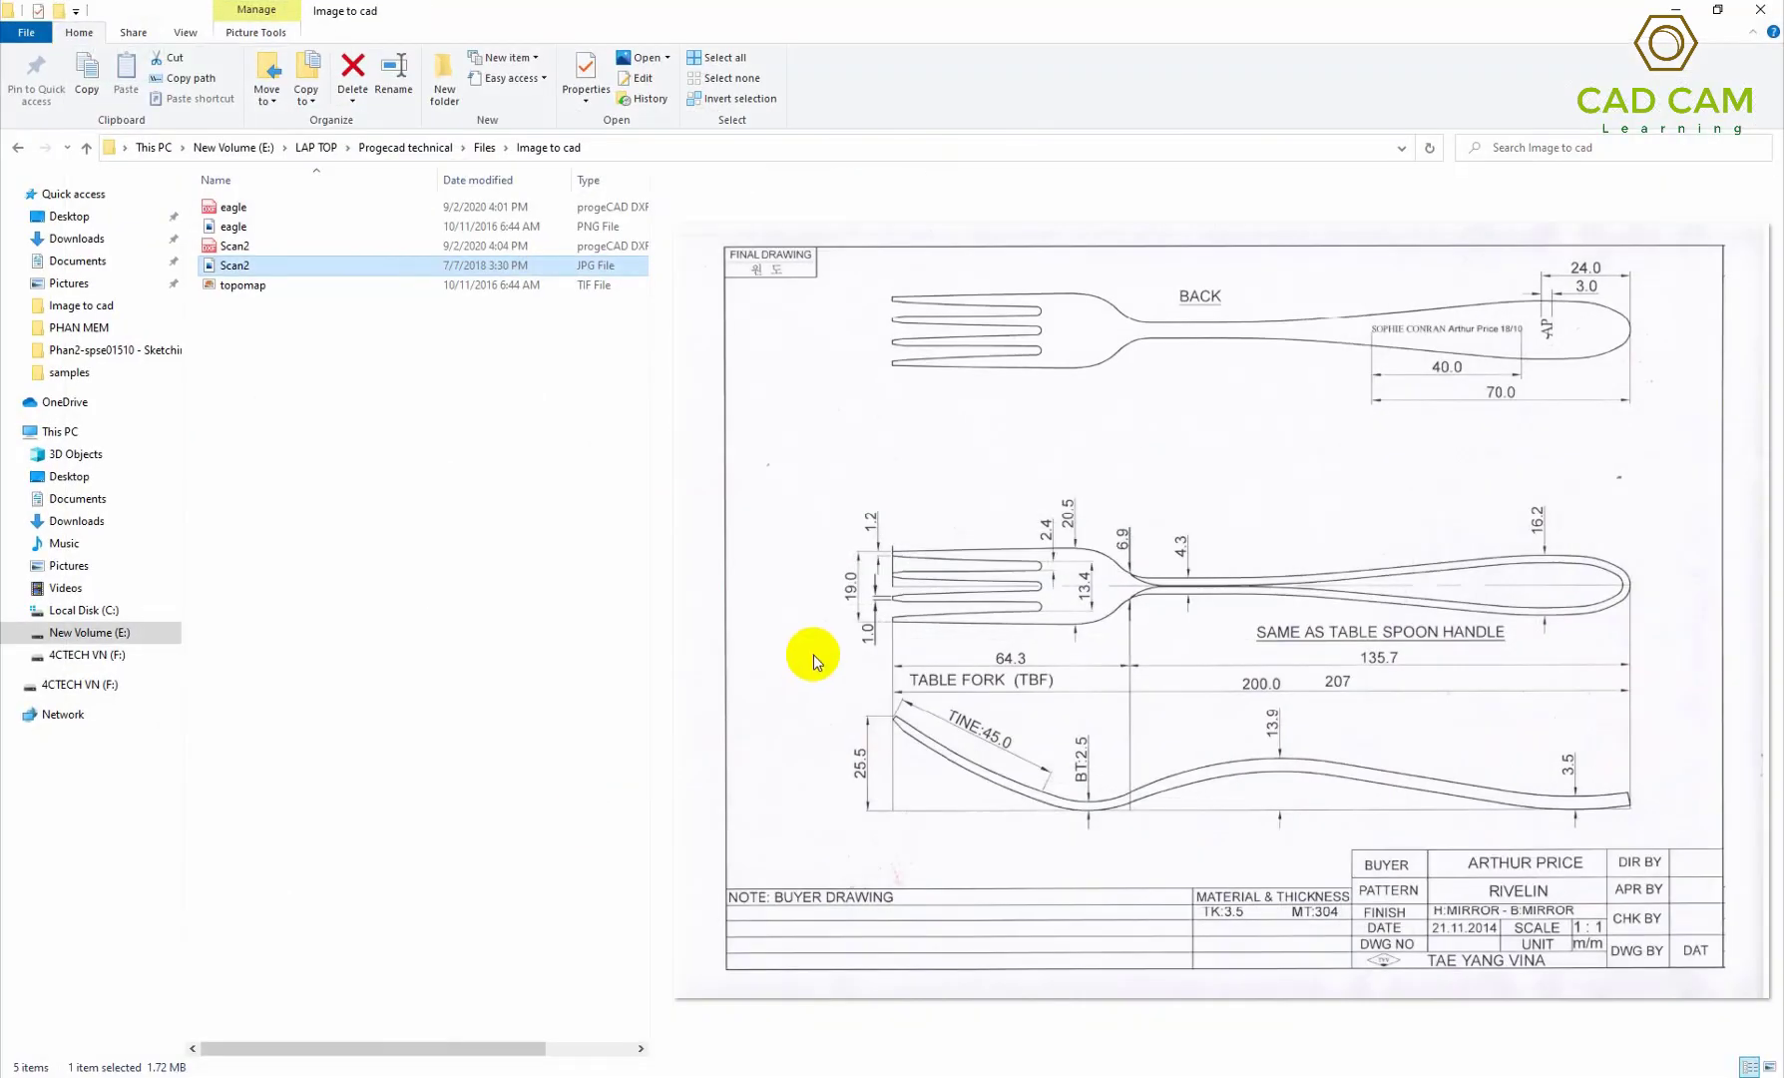
pyautogui.click(257, 246)
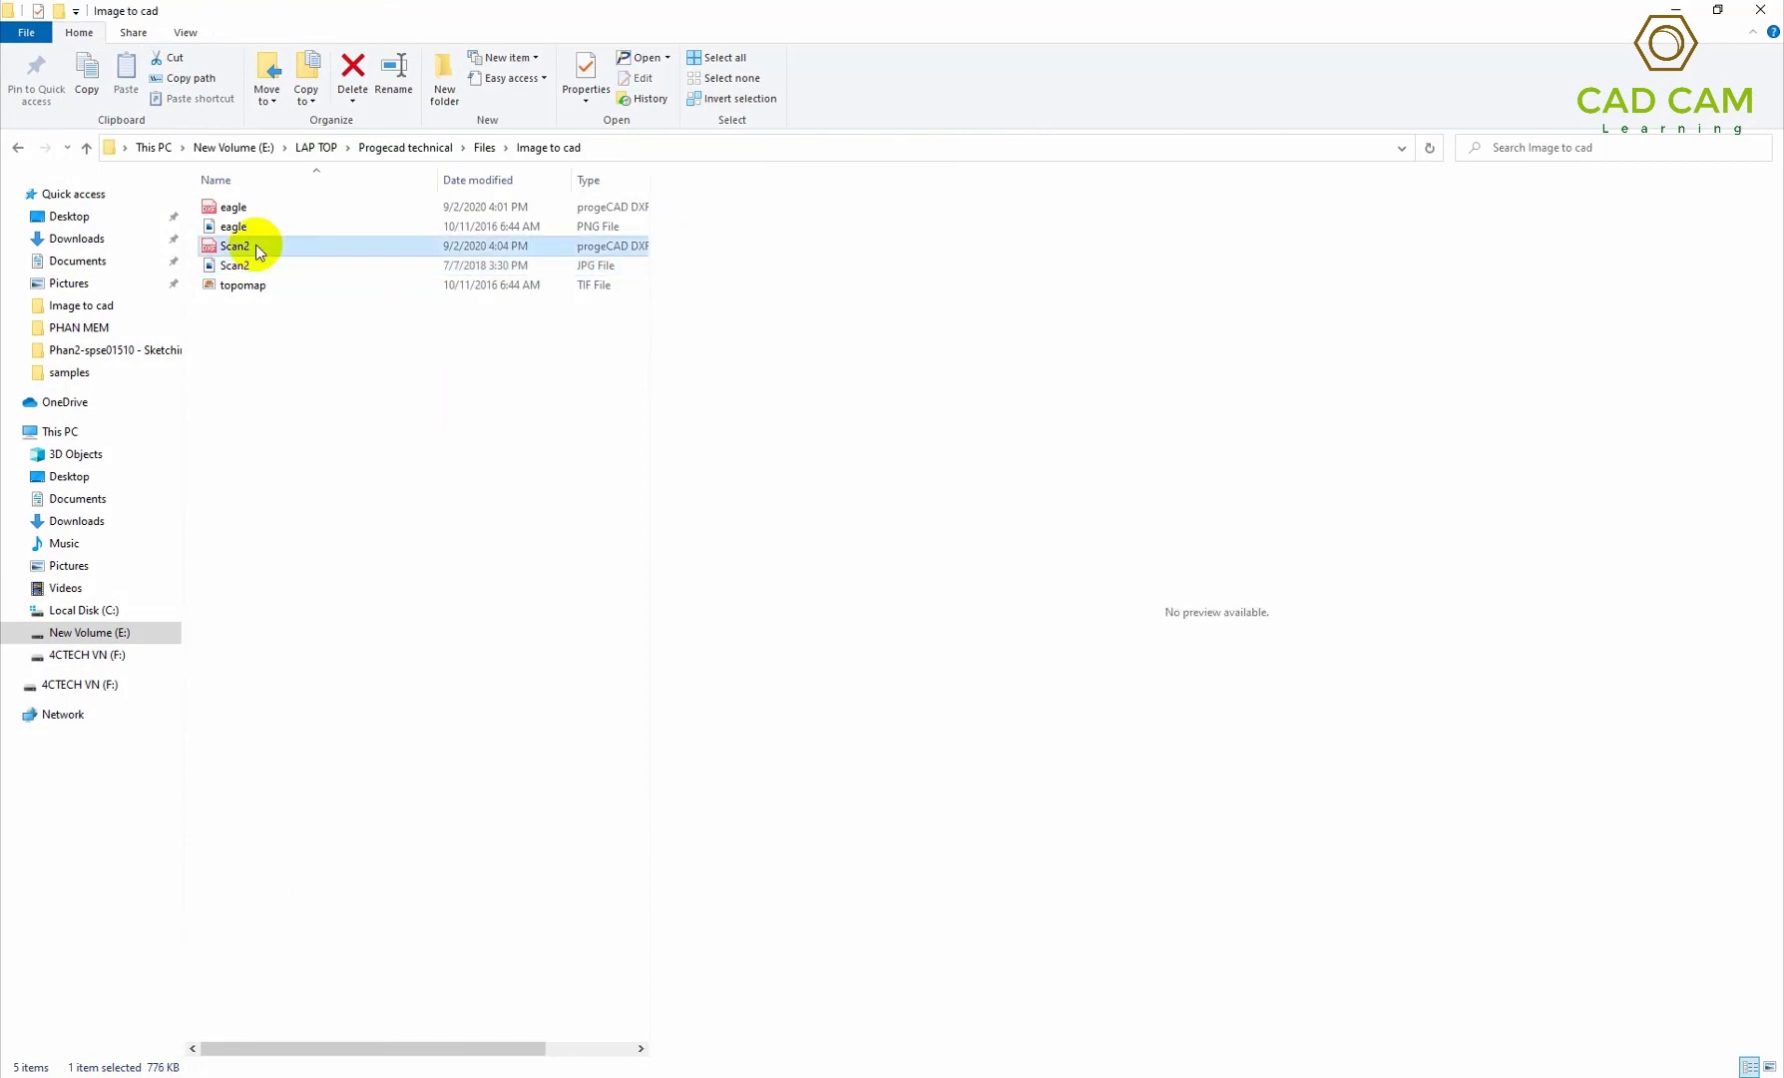
pyautogui.rightClick(256, 249)
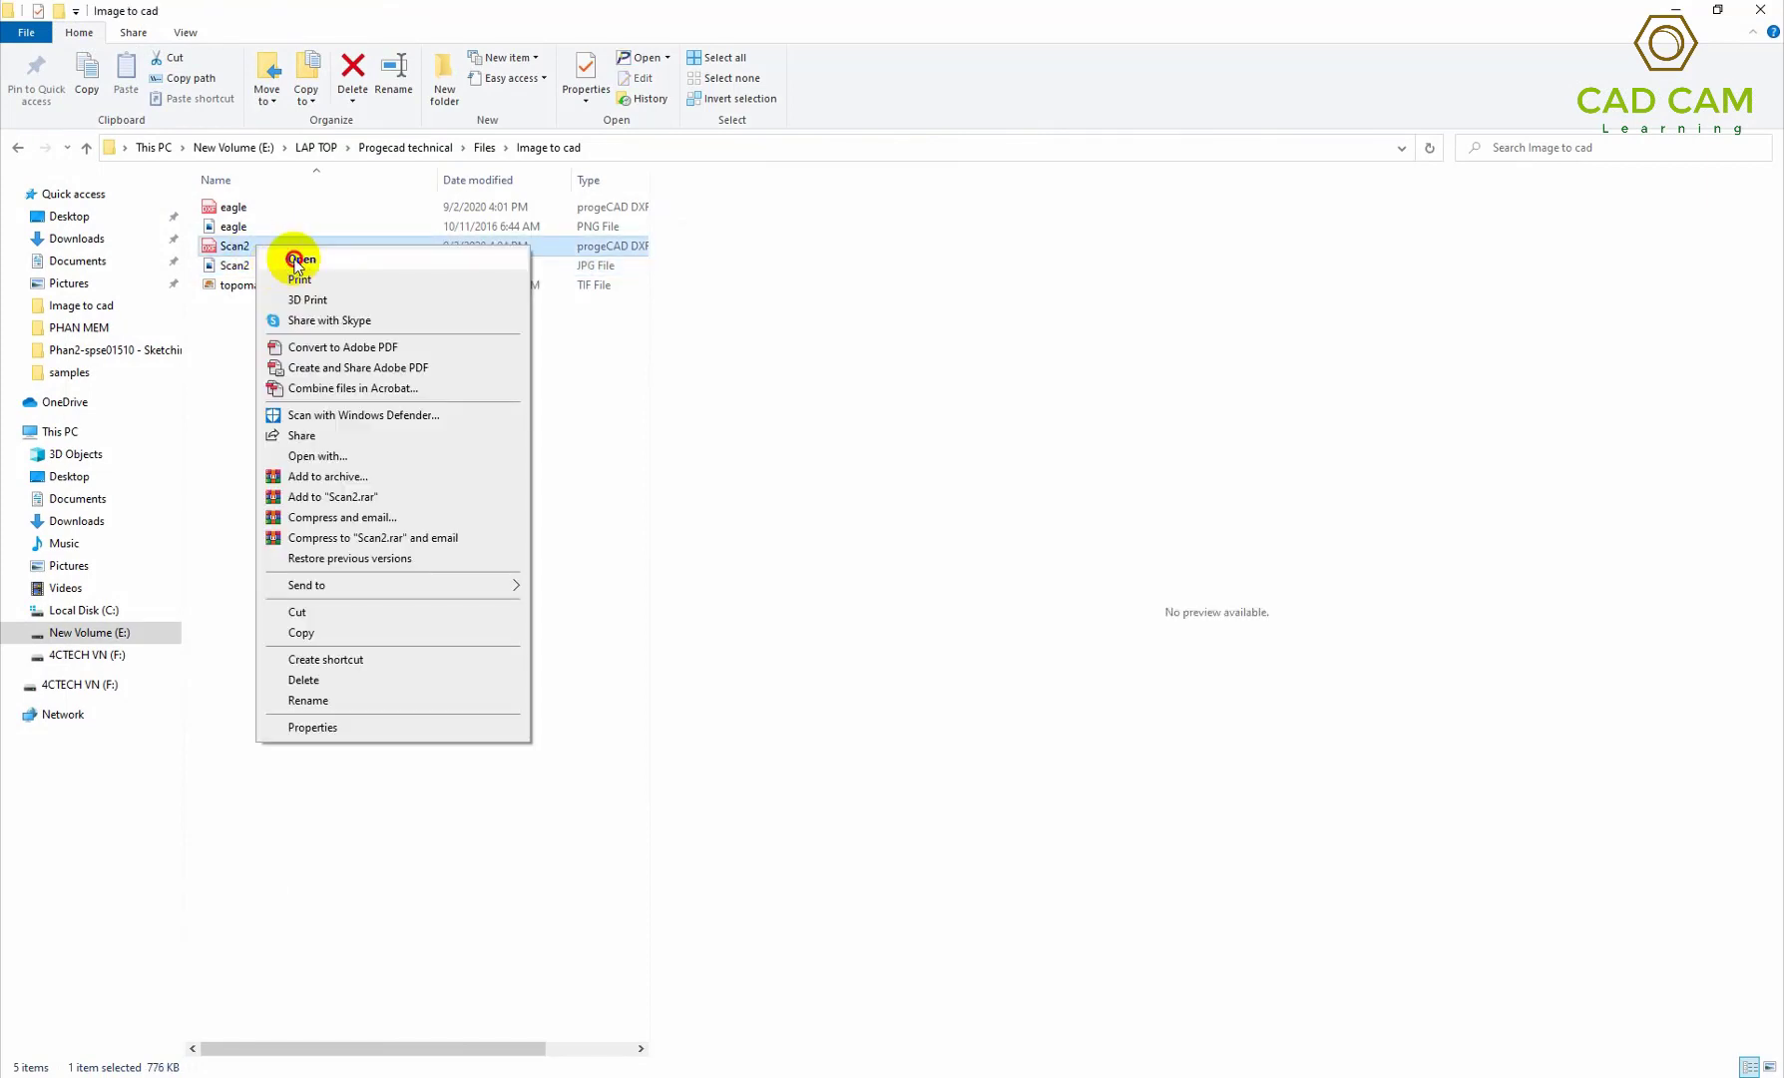
pyautogui.click(299, 259)
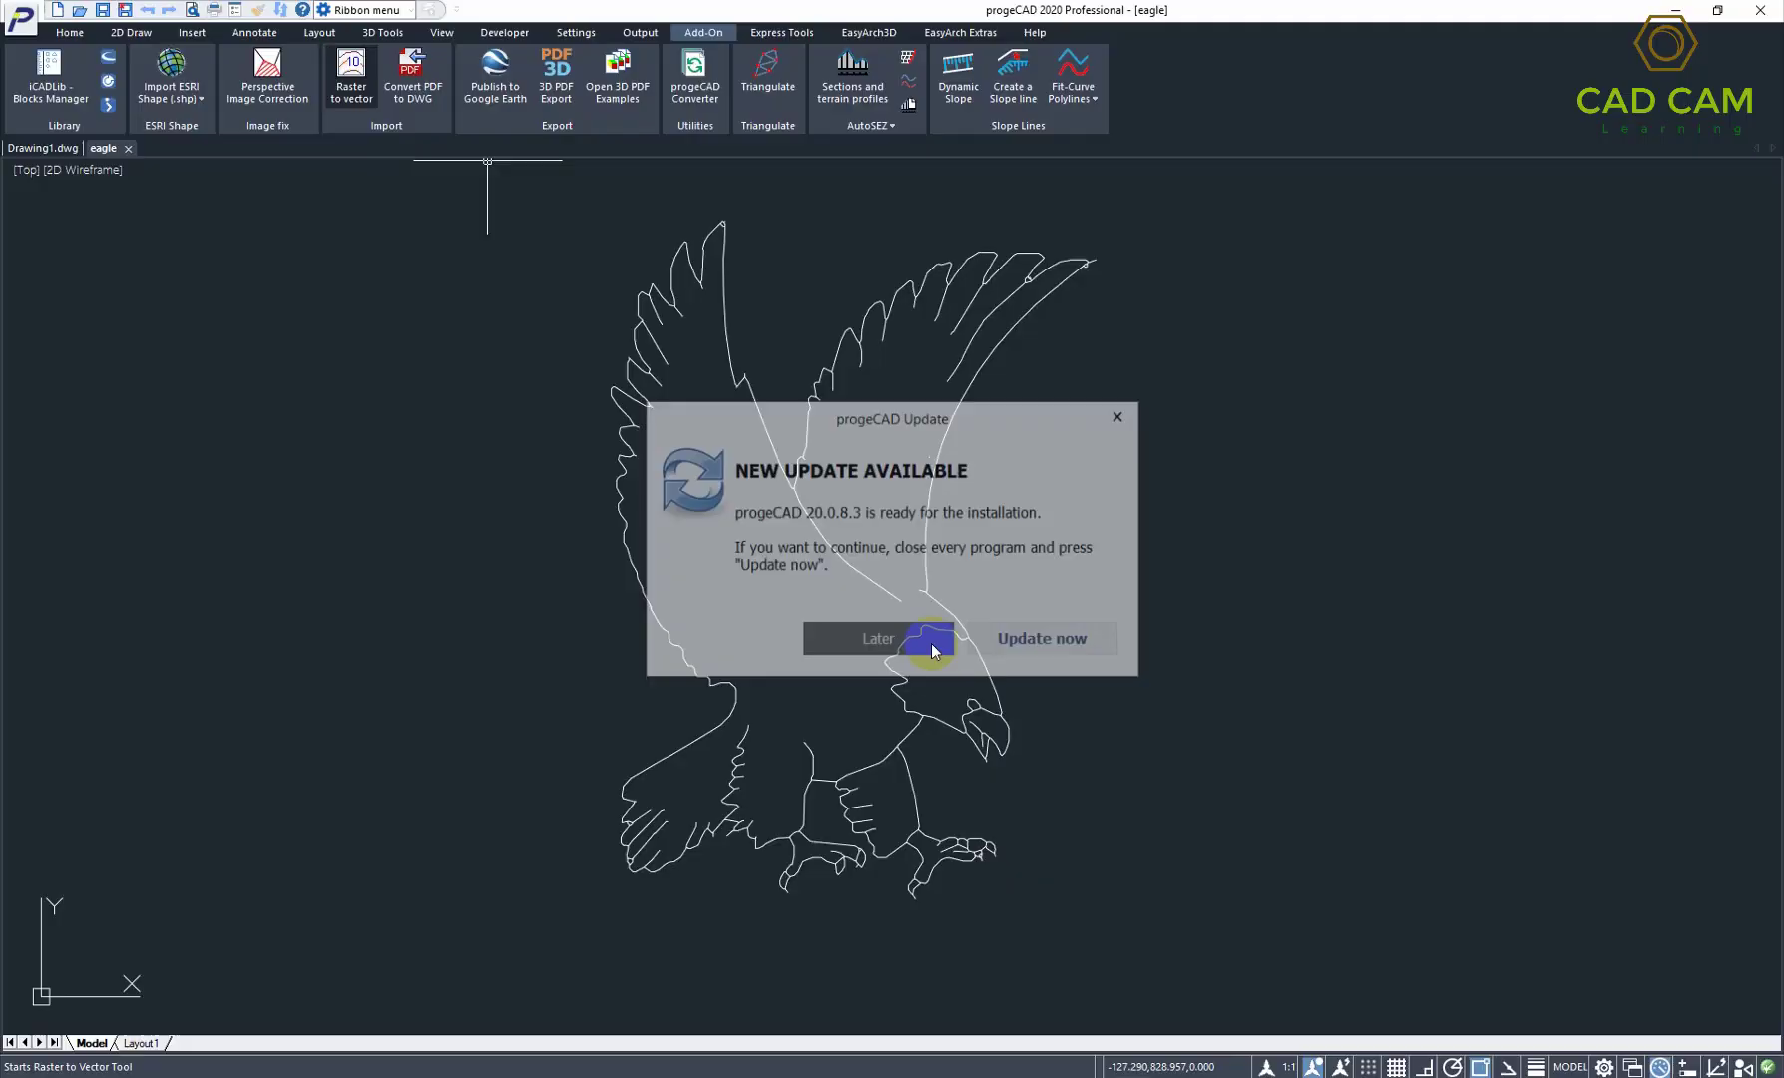
# Step: Postpone the progeCAD update, zoom out and window-select the whole Scan2 fork drawing
pyautogui.click(933, 649)
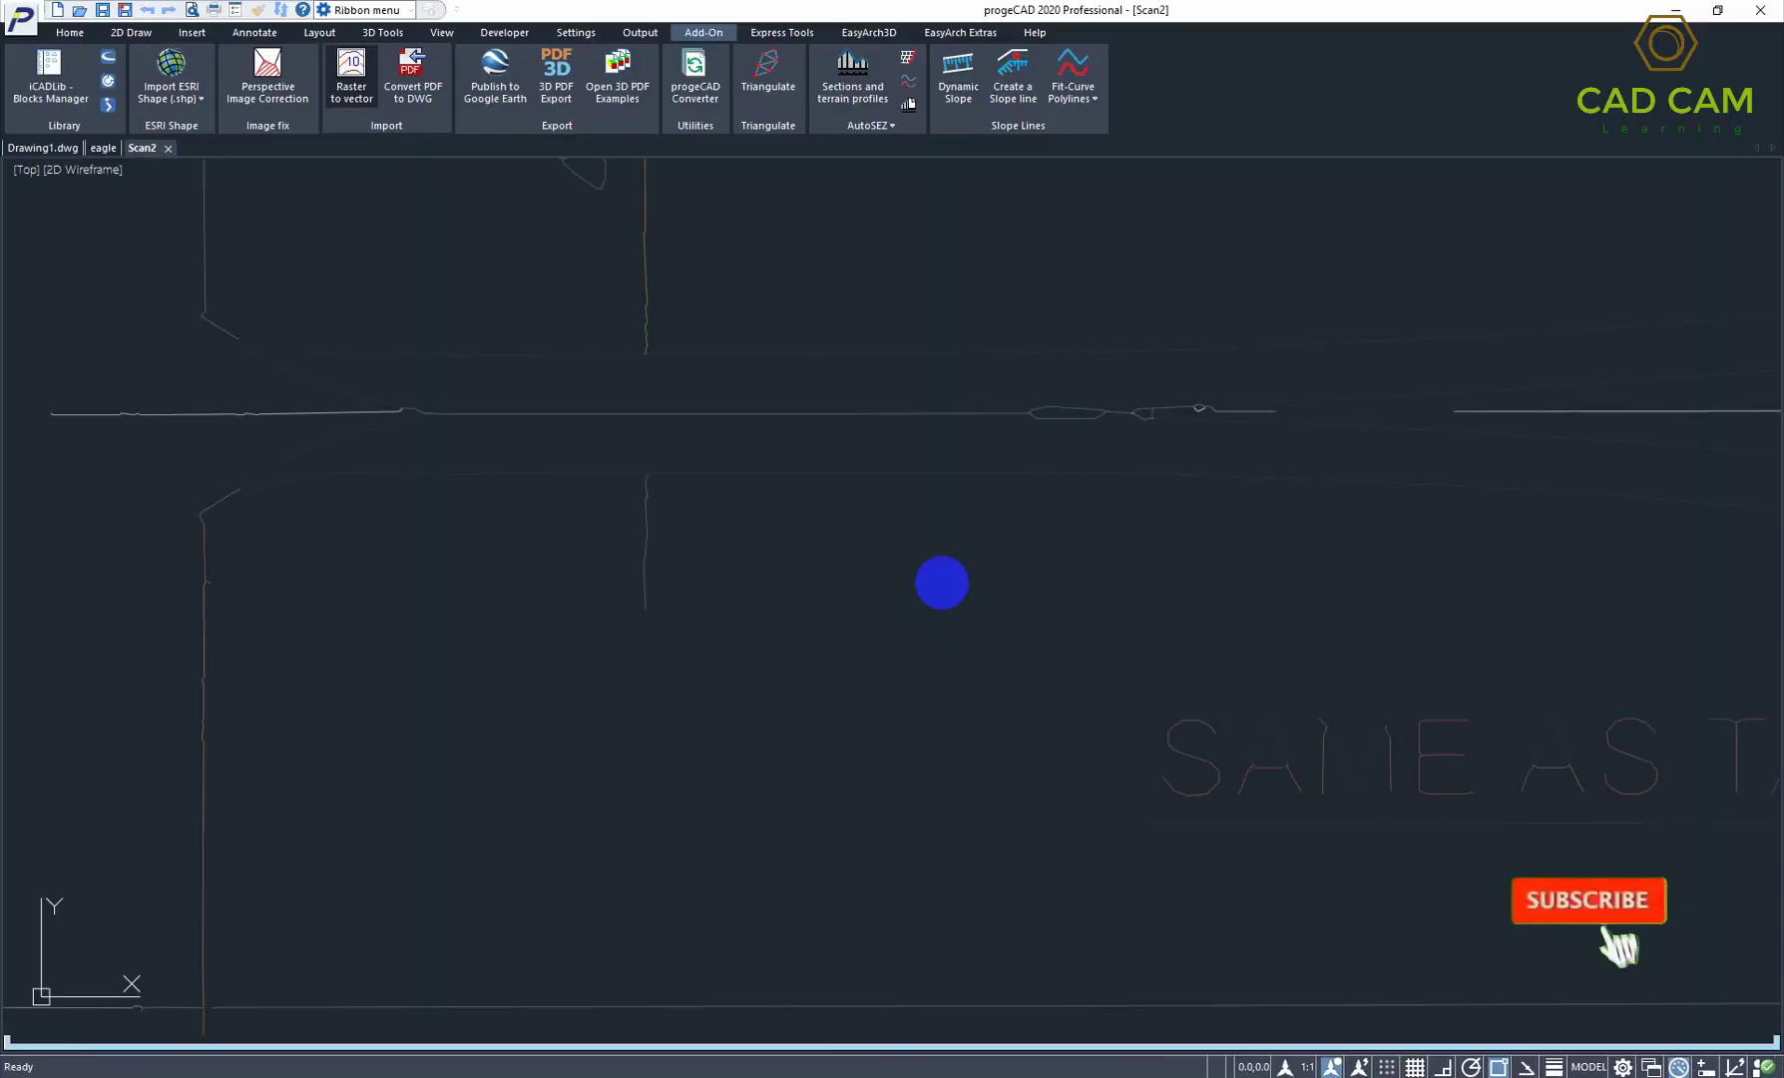
pyautogui.scroll(-3, 942, 583)
pyautogui.scroll(-3, 942, 582)
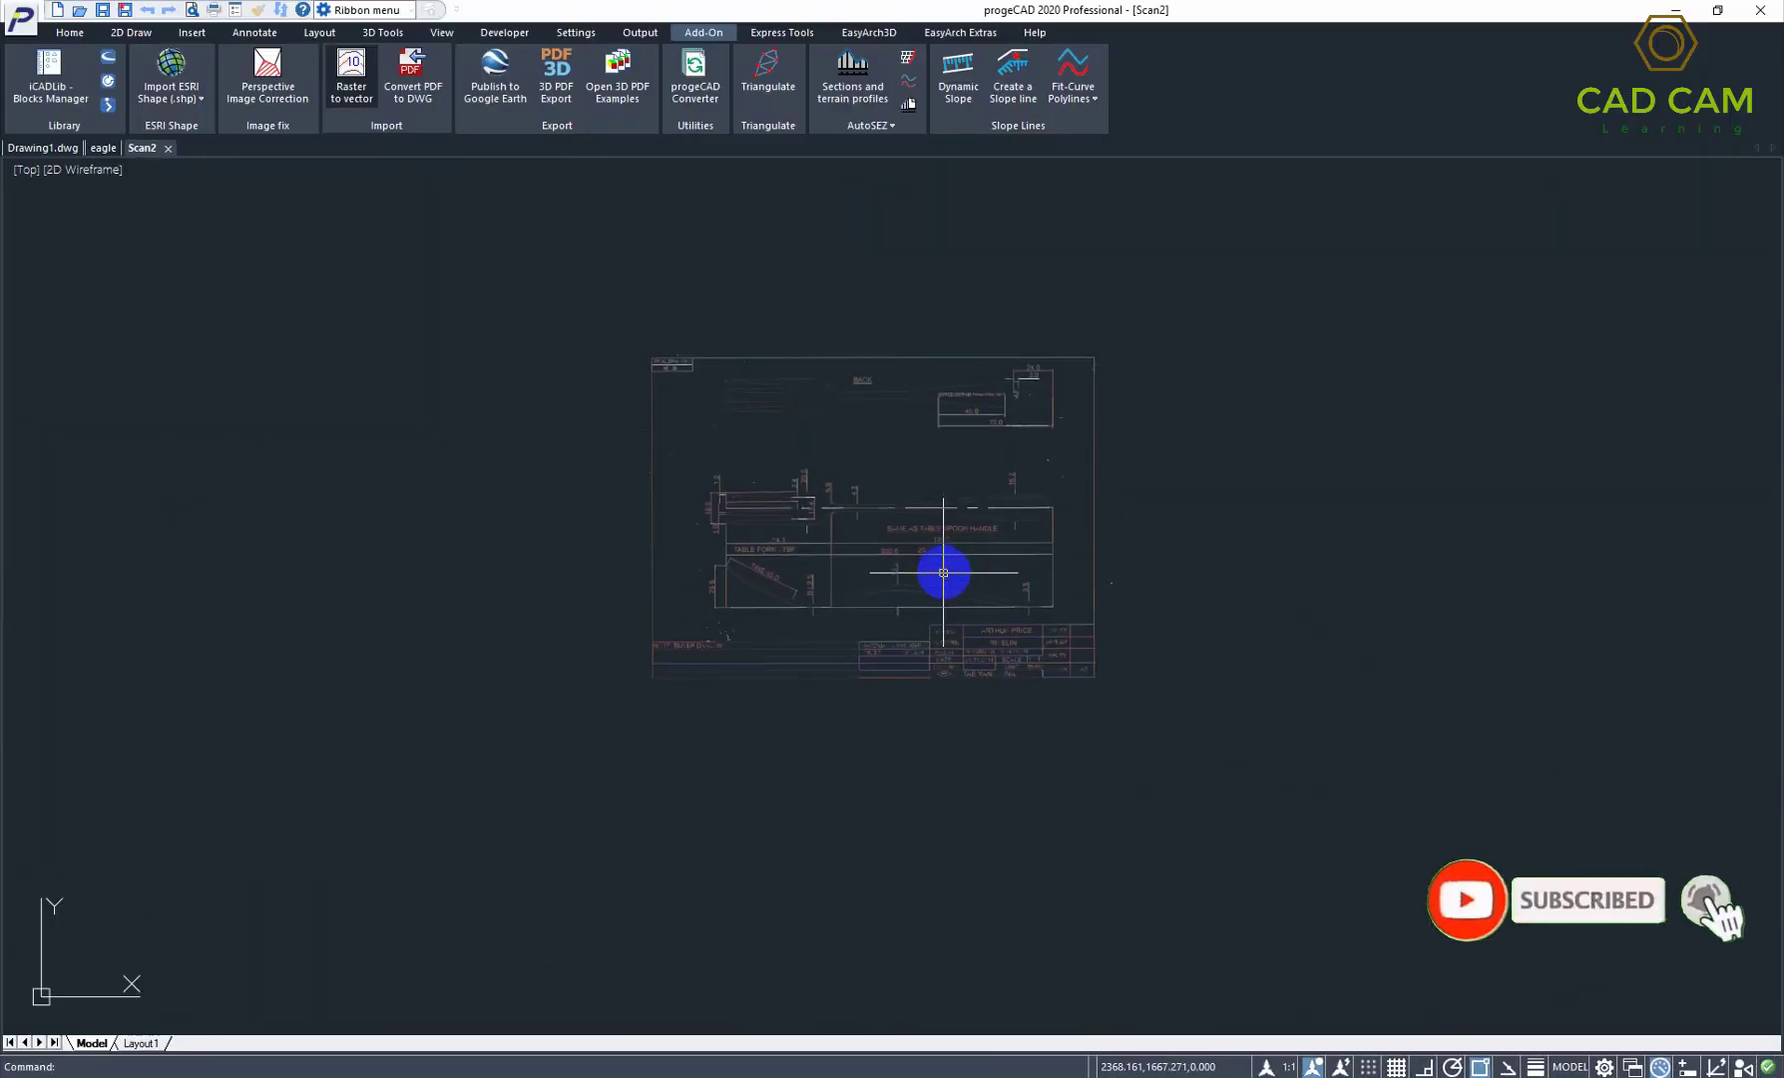
pyautogui.moveTo(598, 346); pyautogui.dragTo(1110, 764)
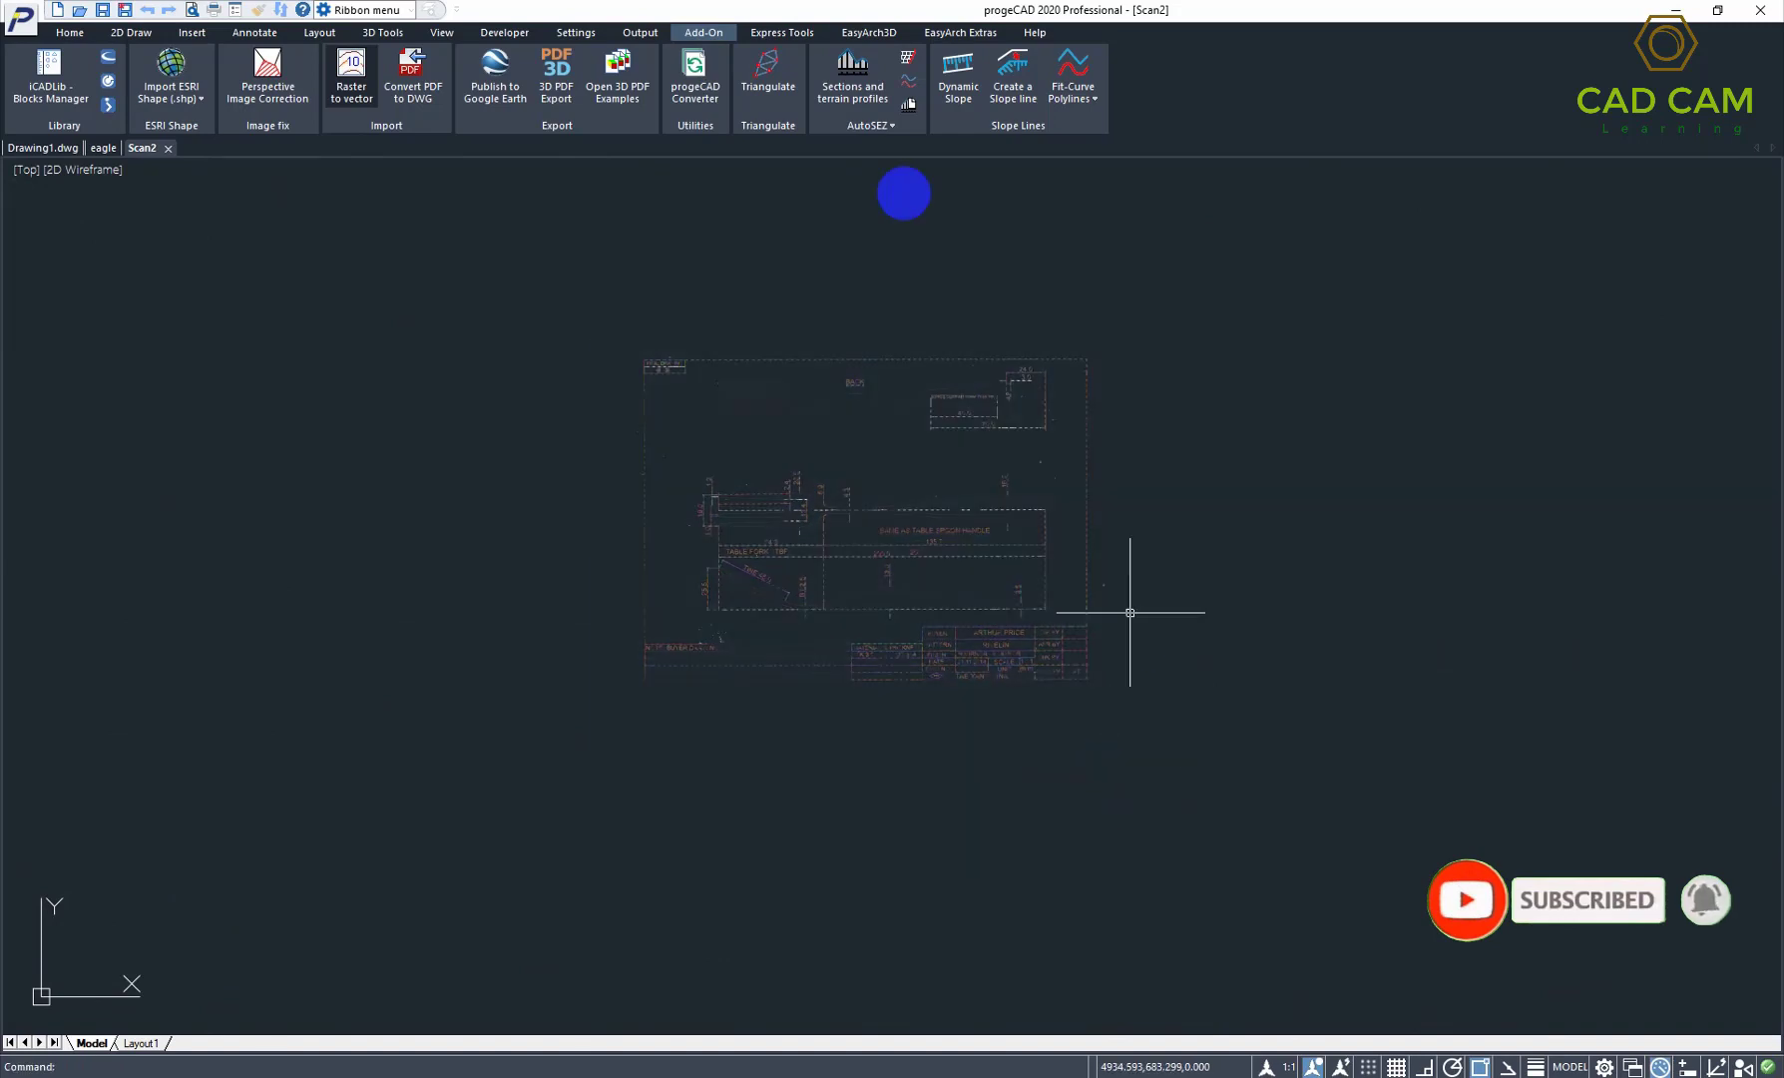
# Step: Set the selected fork lines' colour to ByLayer from the Home tab colour list
pyautogui.click(70, 32)
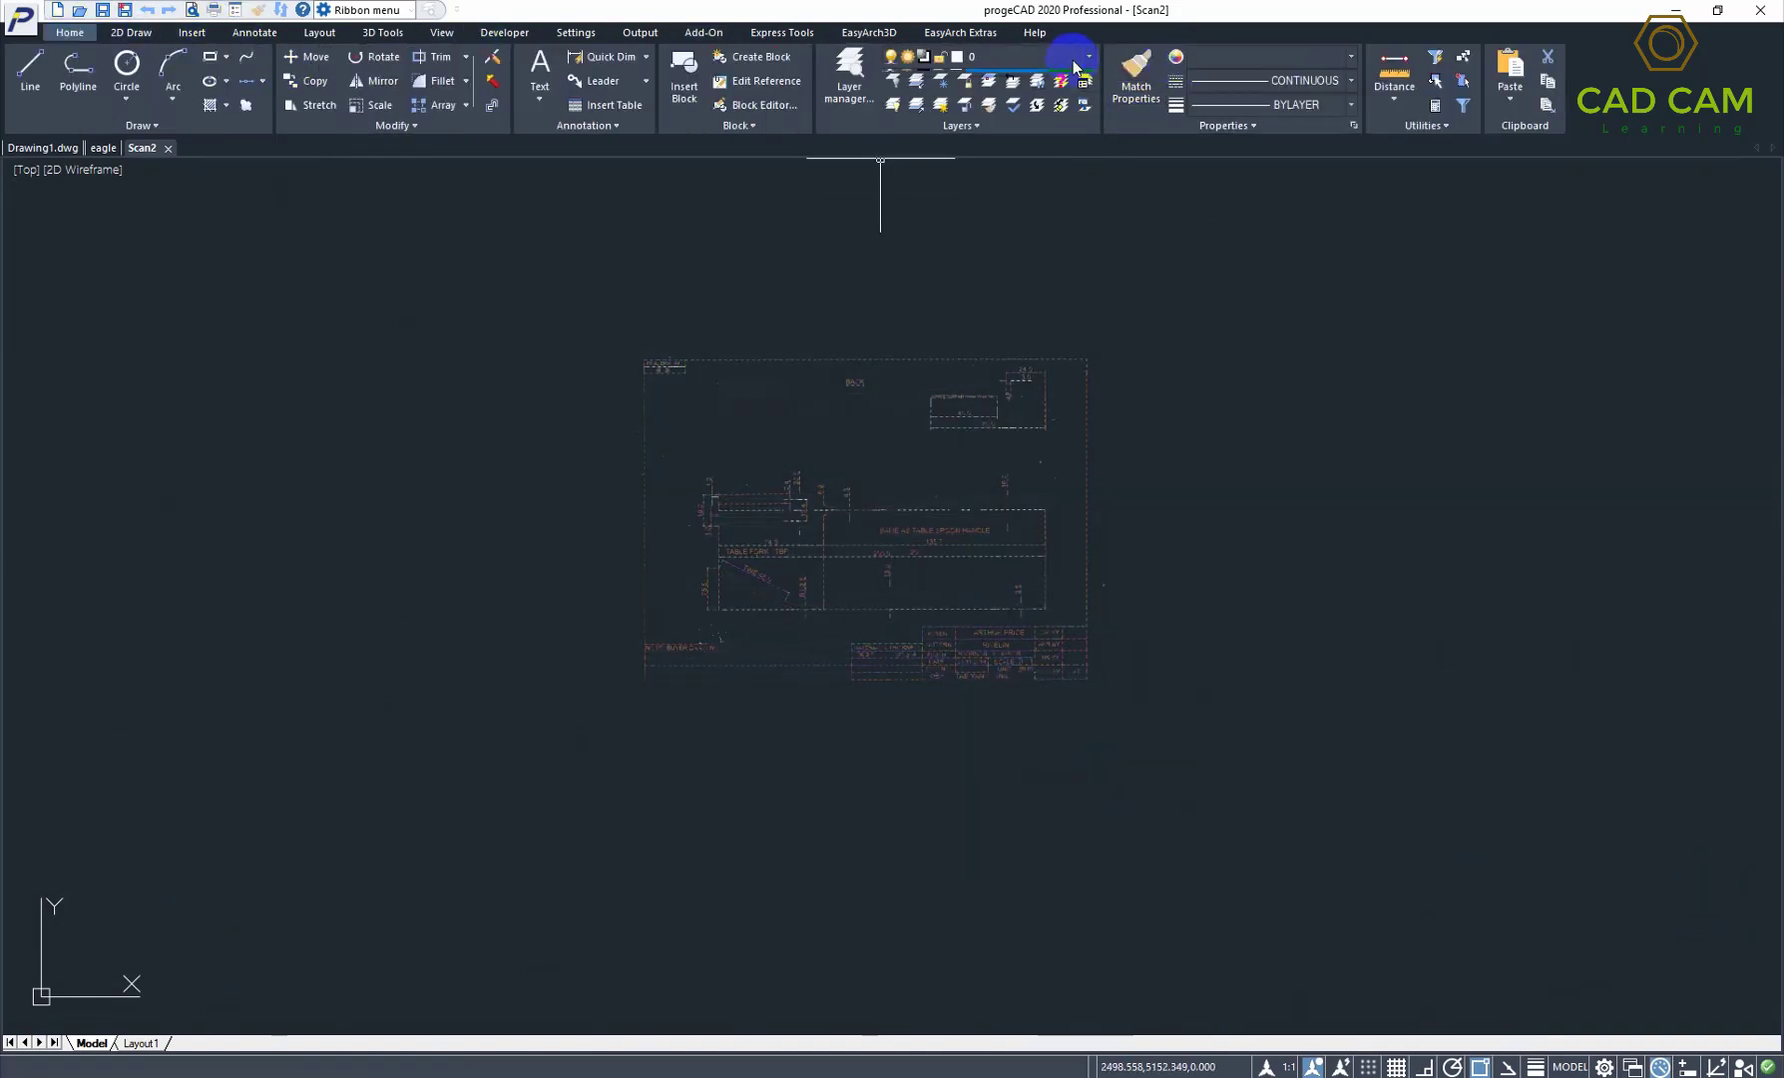
pyautogui.click(1271, 55)
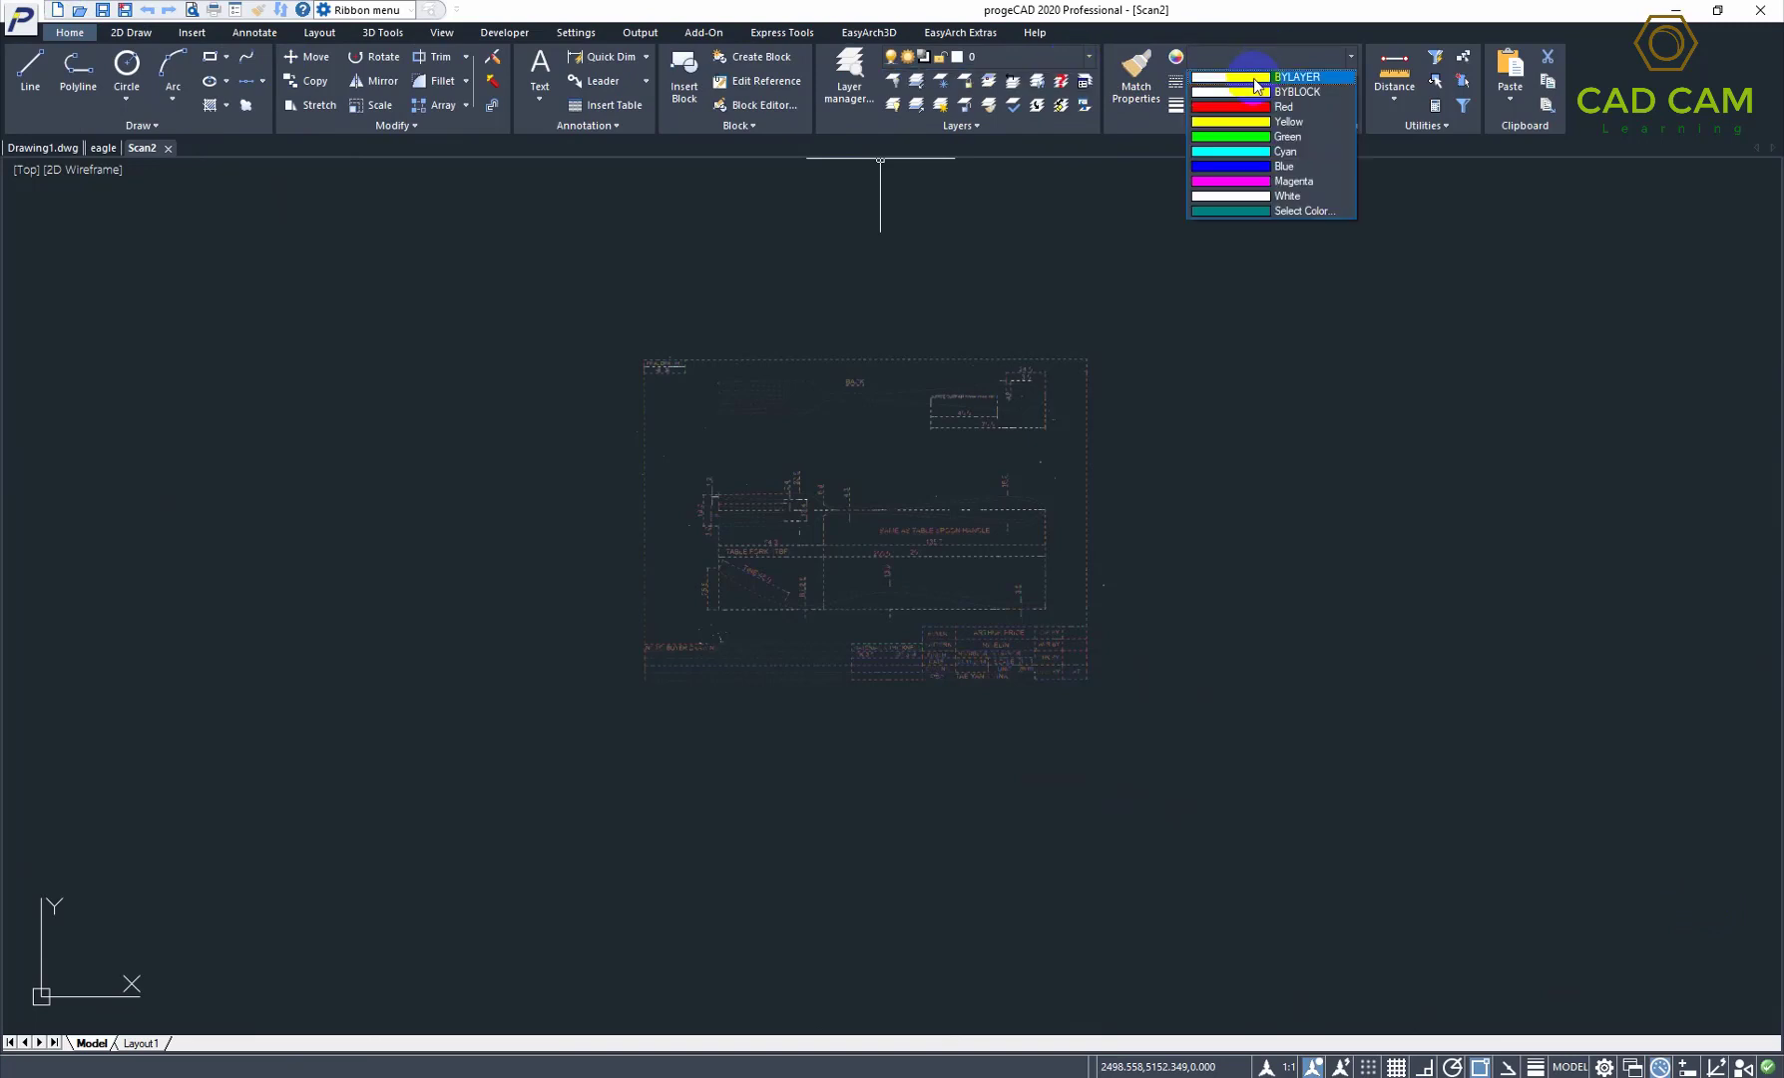
pyautogui.click(1254, 79)
pyautogui.click(1315, 439)
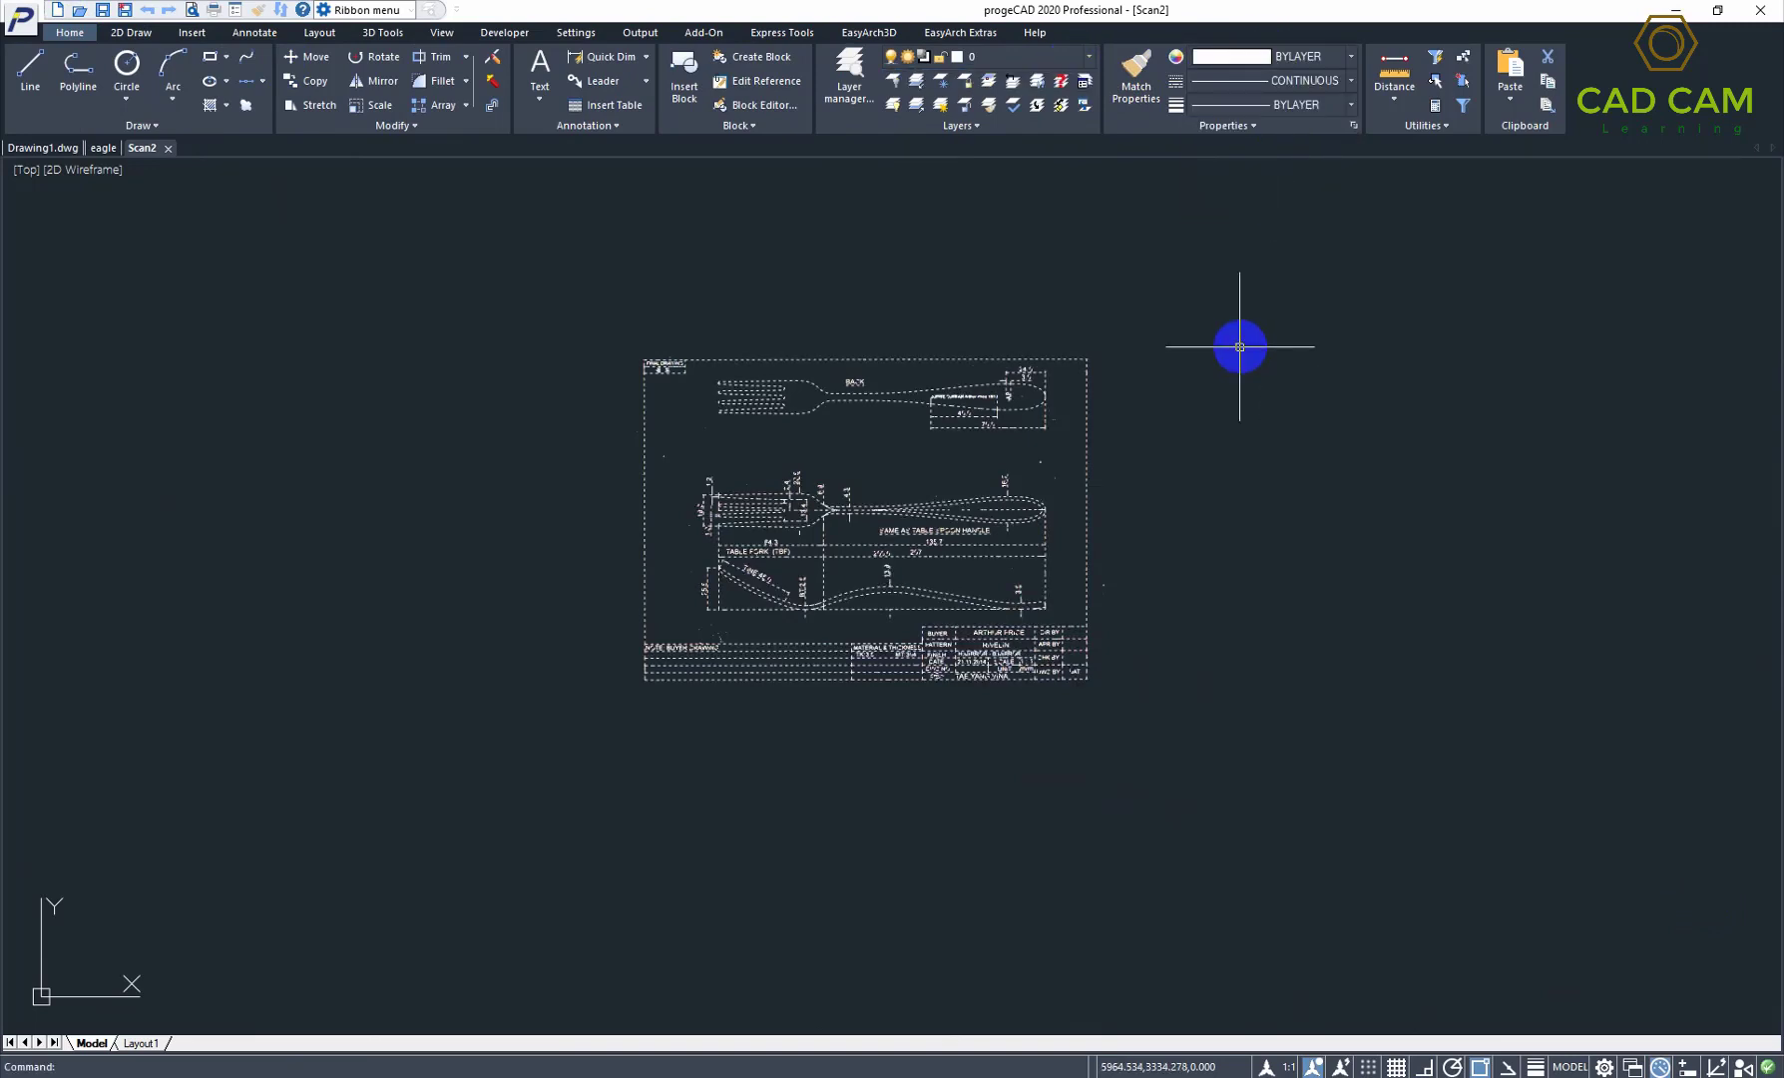
pyautogui.scroll(1, 1022, 496)
pyautogui.scroll(2, 1021, 496)
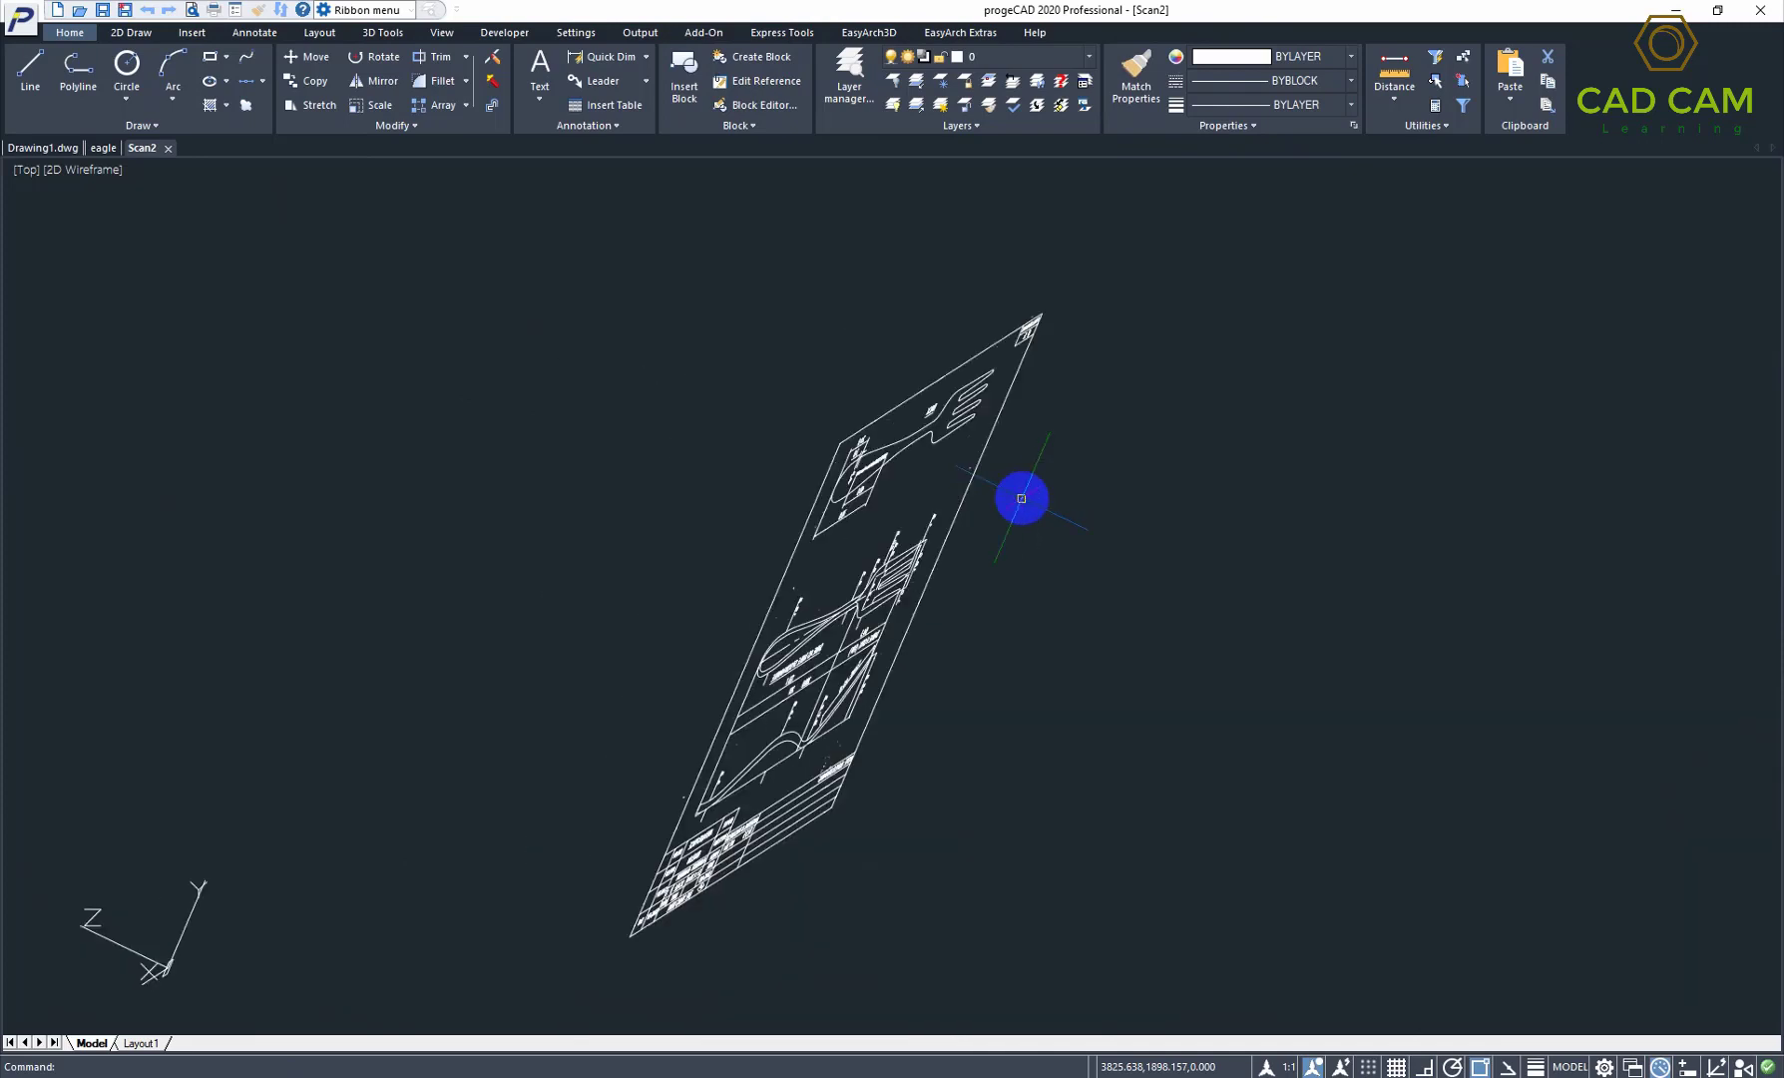
pyautogui.click(20, 170)
pyautogui.click(54, 211)
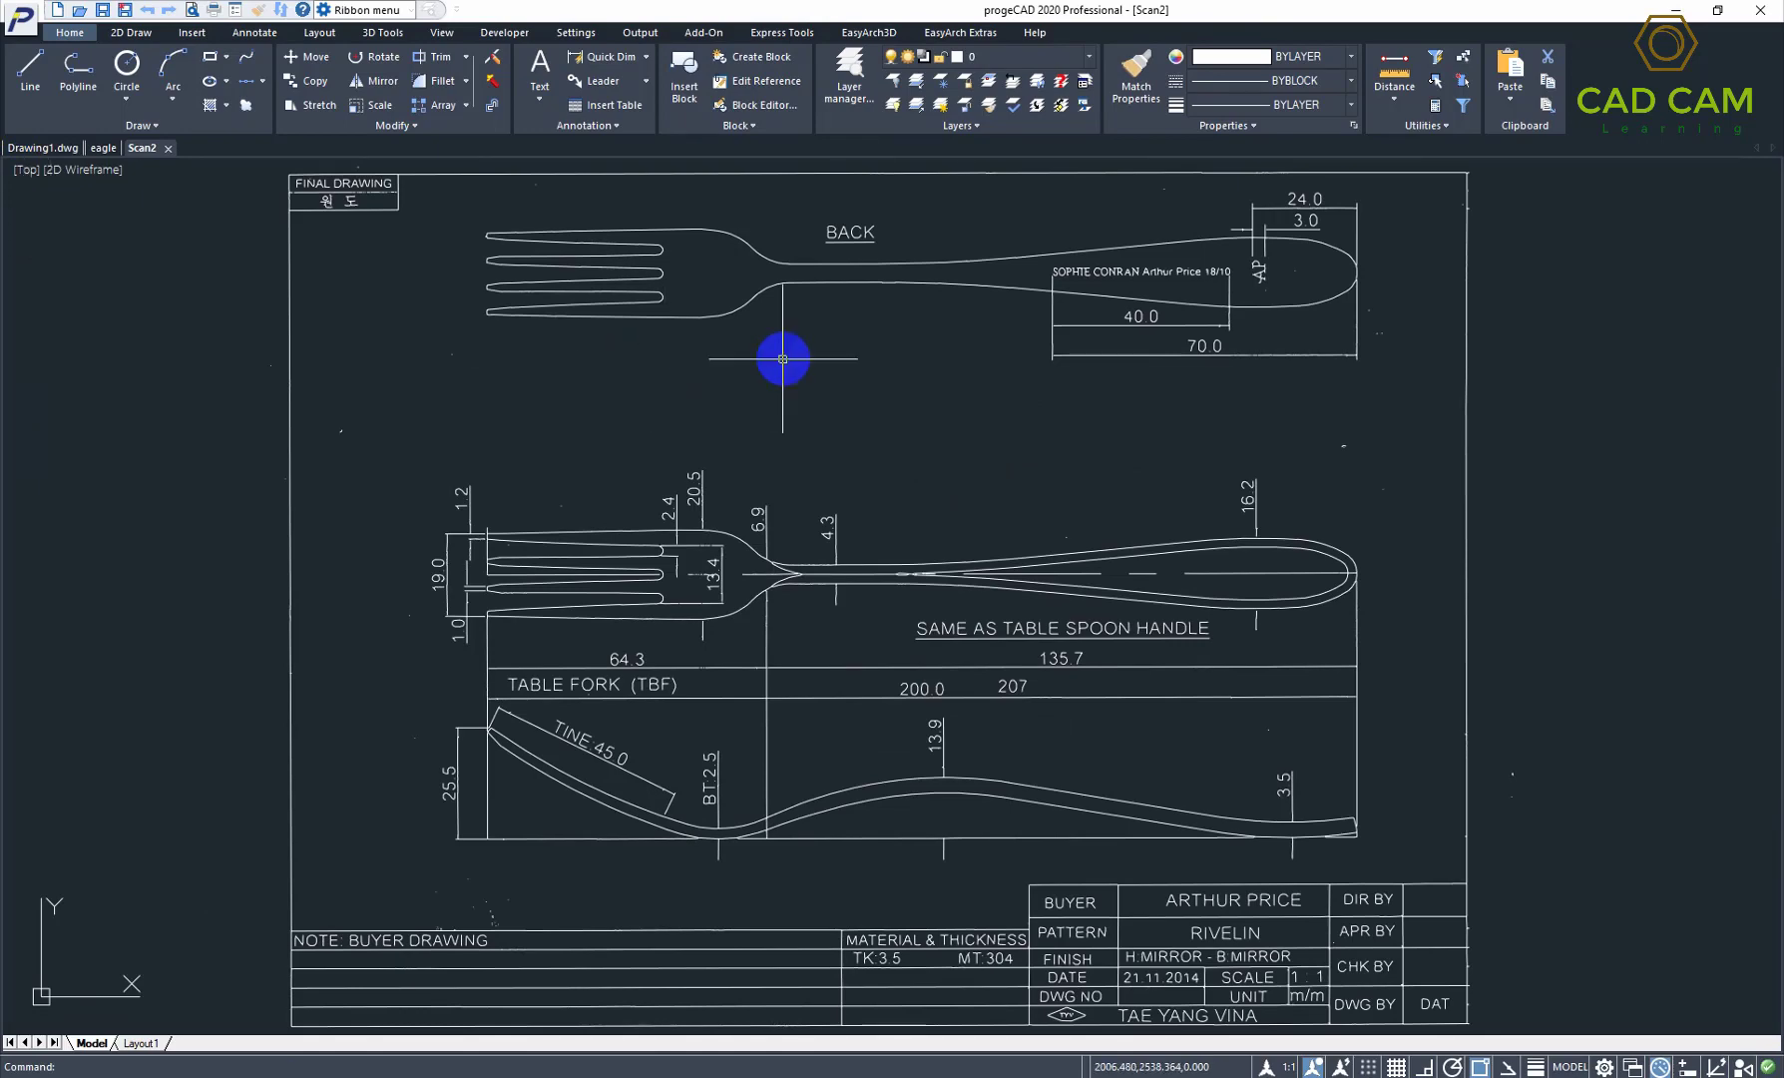
pyautogui.scroll(-3, 782, 358)
pyautogui.scroll(1, 828, 364)
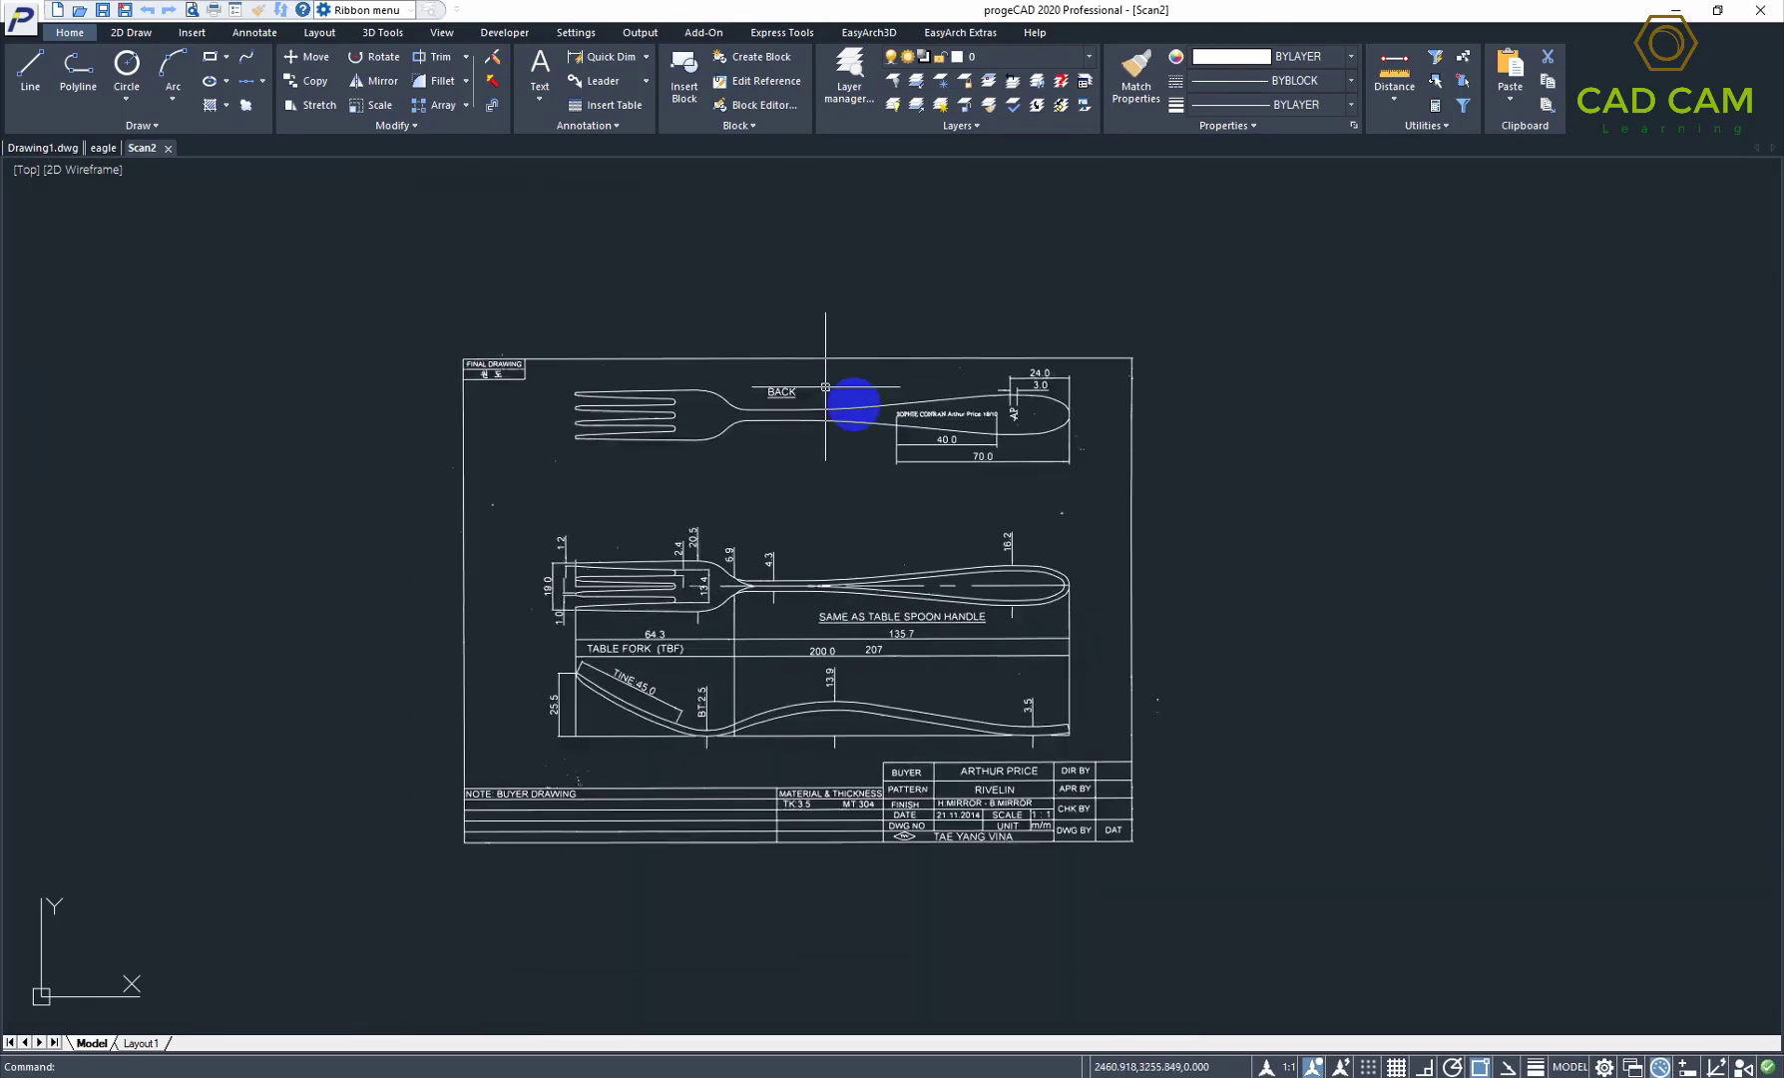
pyautogui.scroll(2, 870, 469)
pyautogui.scroll(1, 1013, 744)
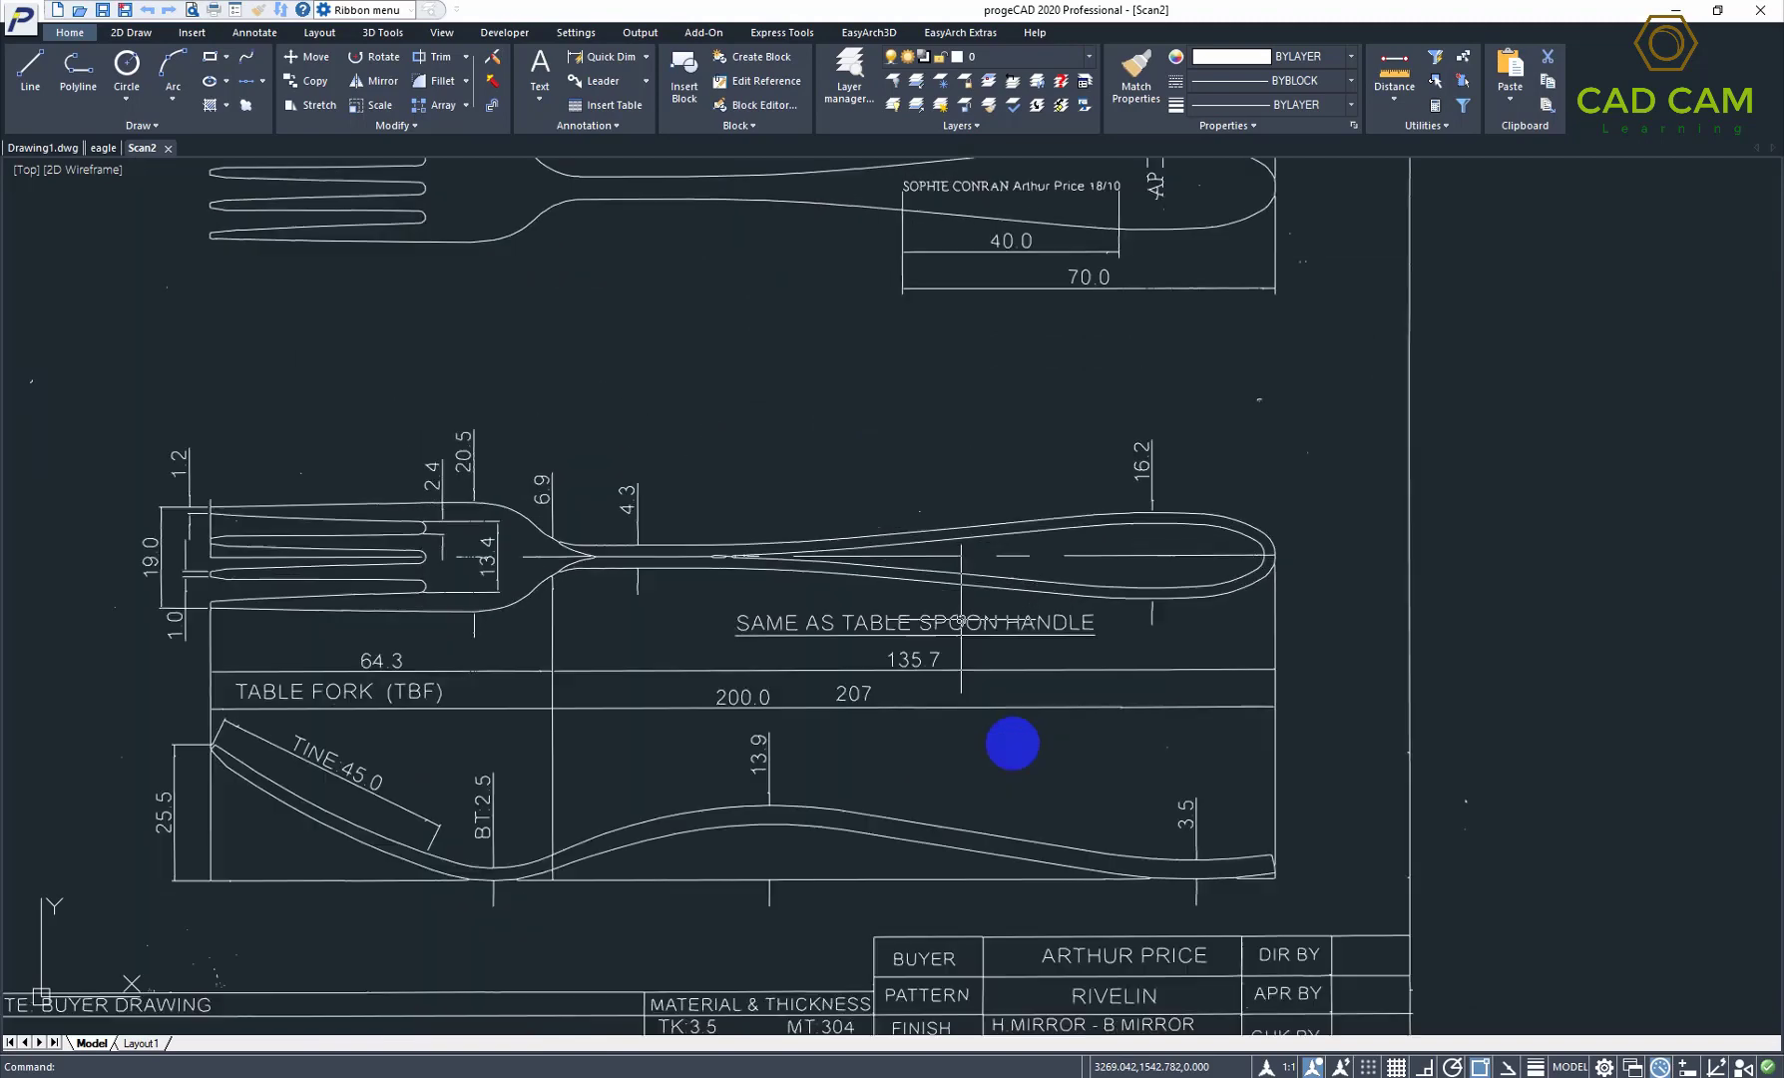
pyautogui.scroll(1, 1013, 744)
pyautogui.scroll(1, 1013, 743)
pyautogui.scroll(1, 1013, 743)
pyautogui.scroll(1, 1013, 743)
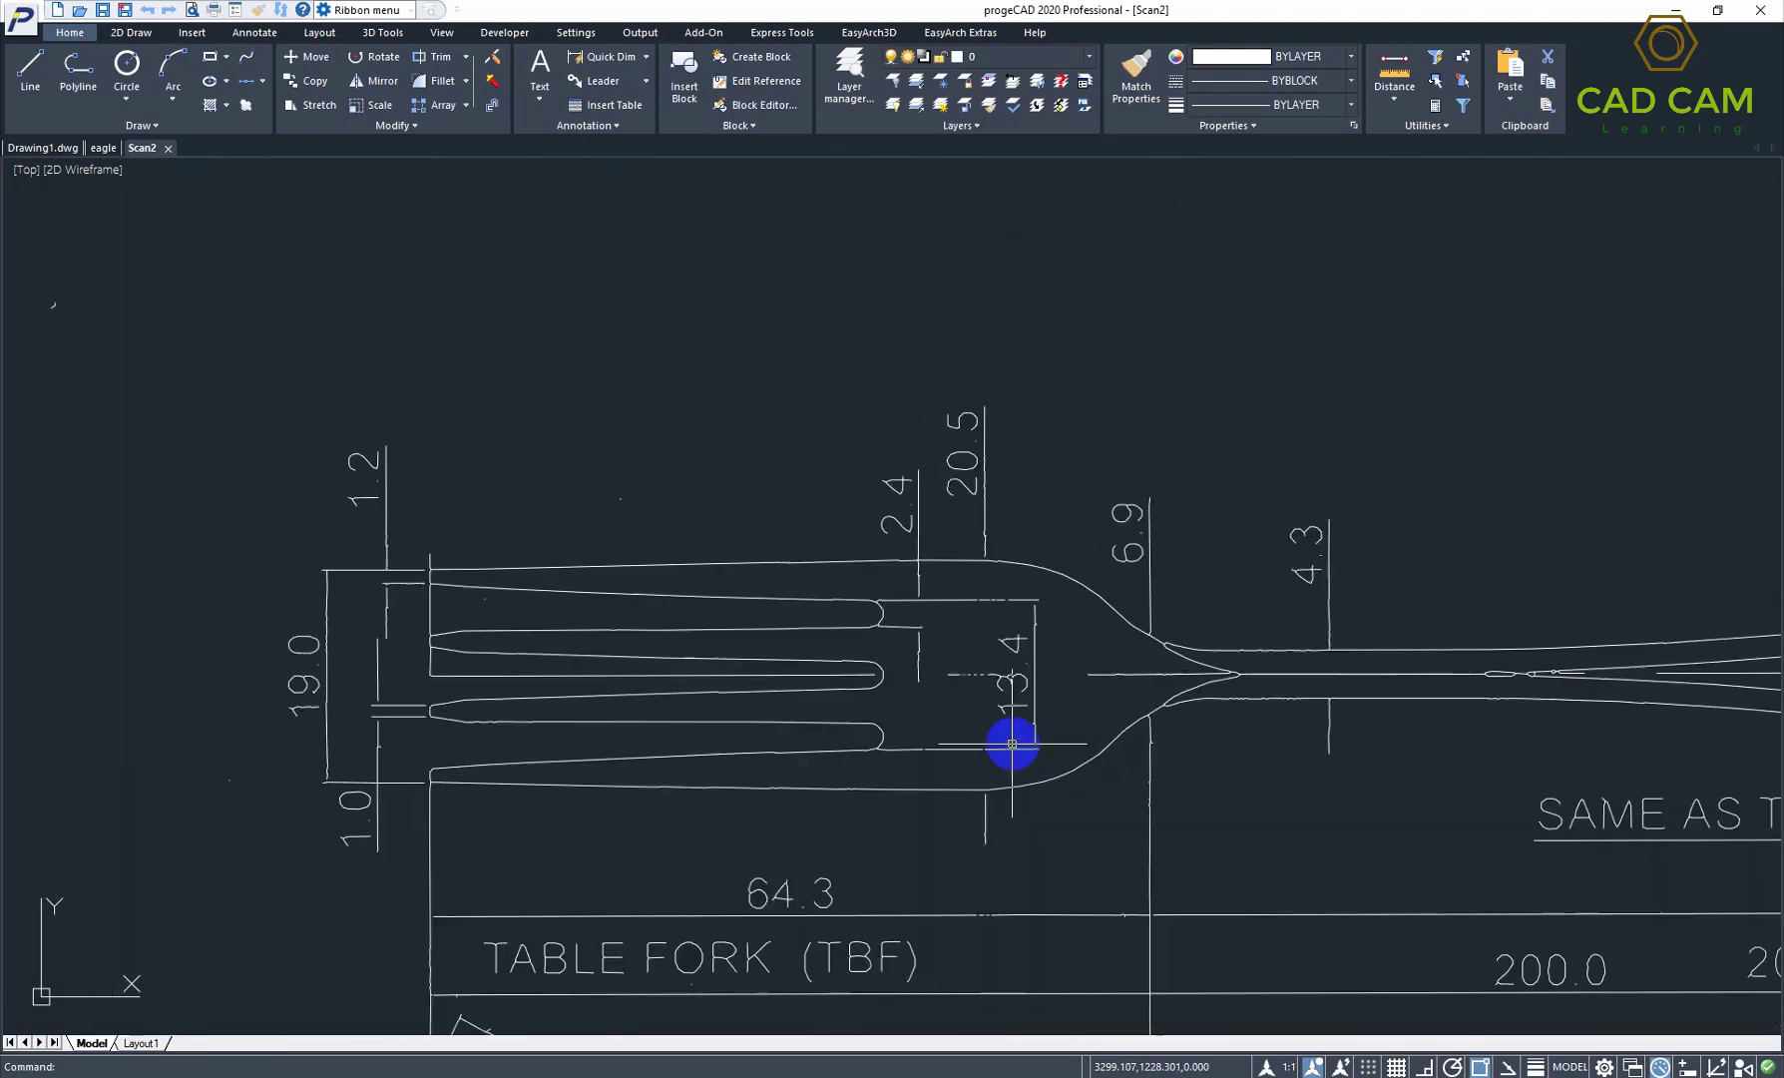
pyautogui.scroll(4, 1013, 744)
pyautogui.scroll(-3, 1013, 743)
pyautogui.scroll(-2, 1013, 744)
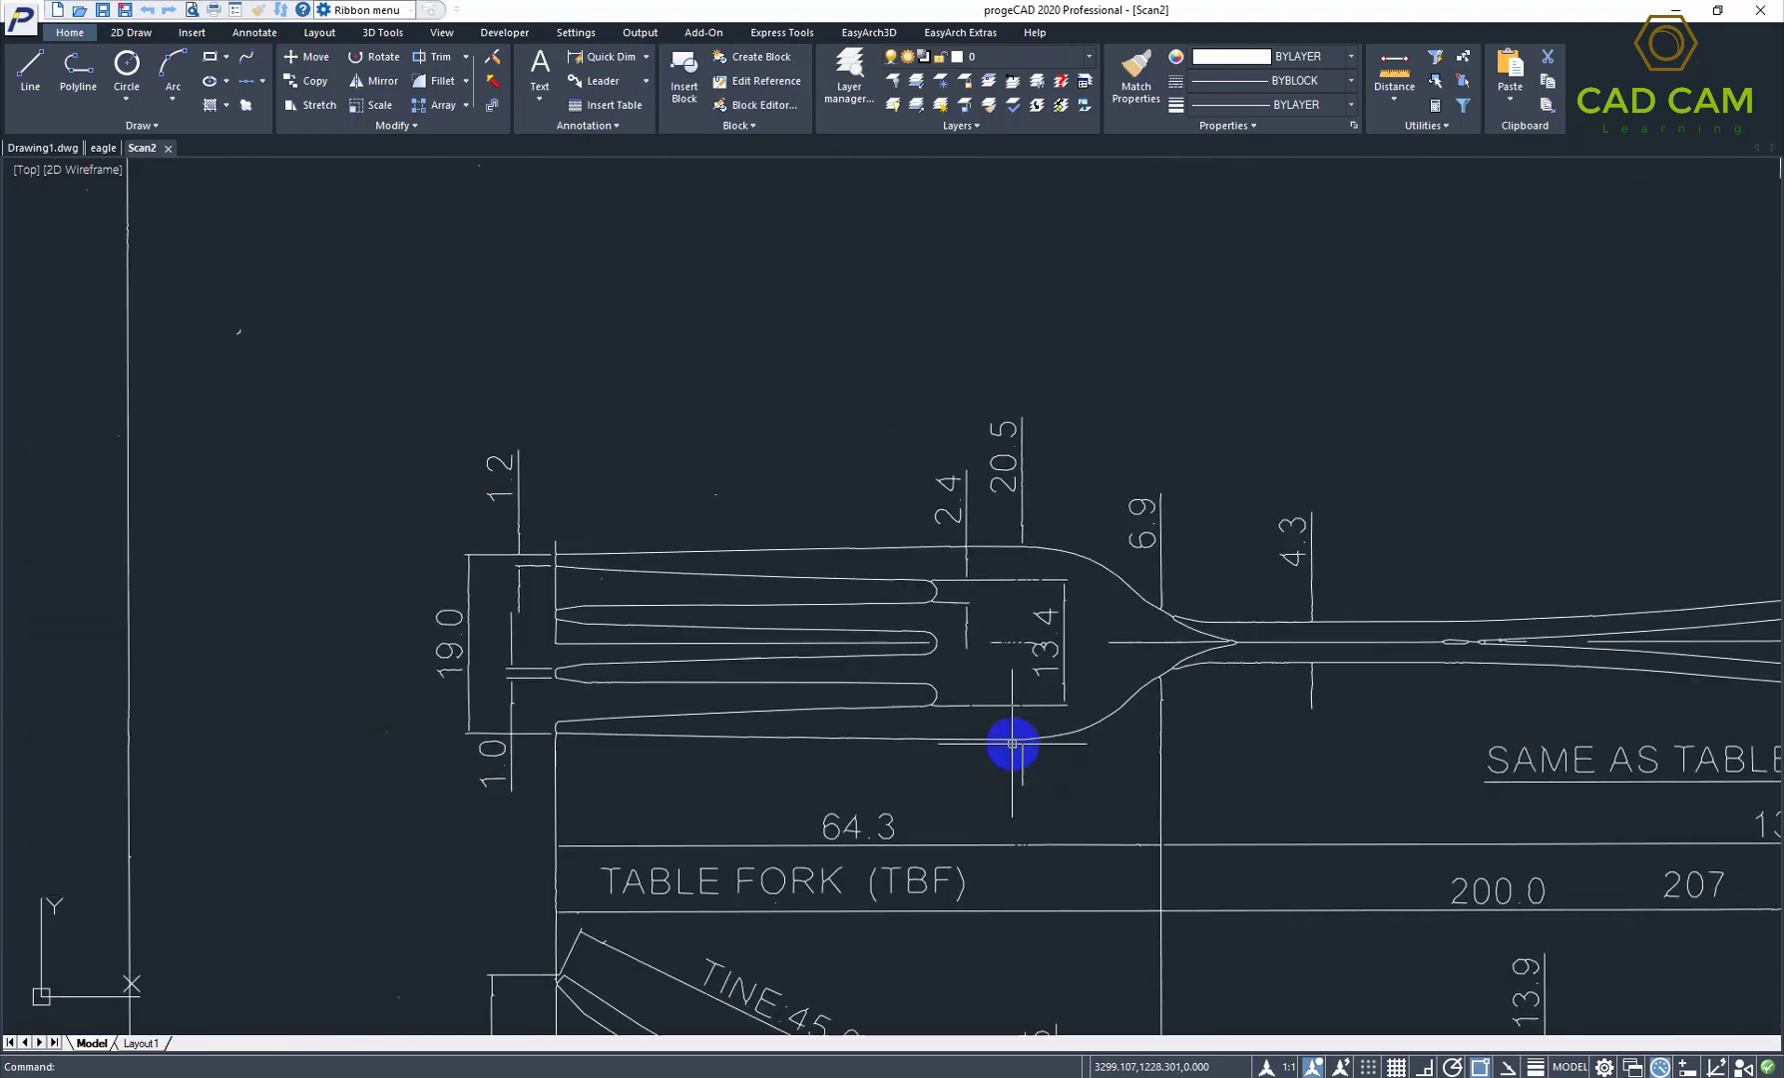
pyautogui.scroll(-2, 1012, 744)
pyautogui.scroll(2, 892, 626)
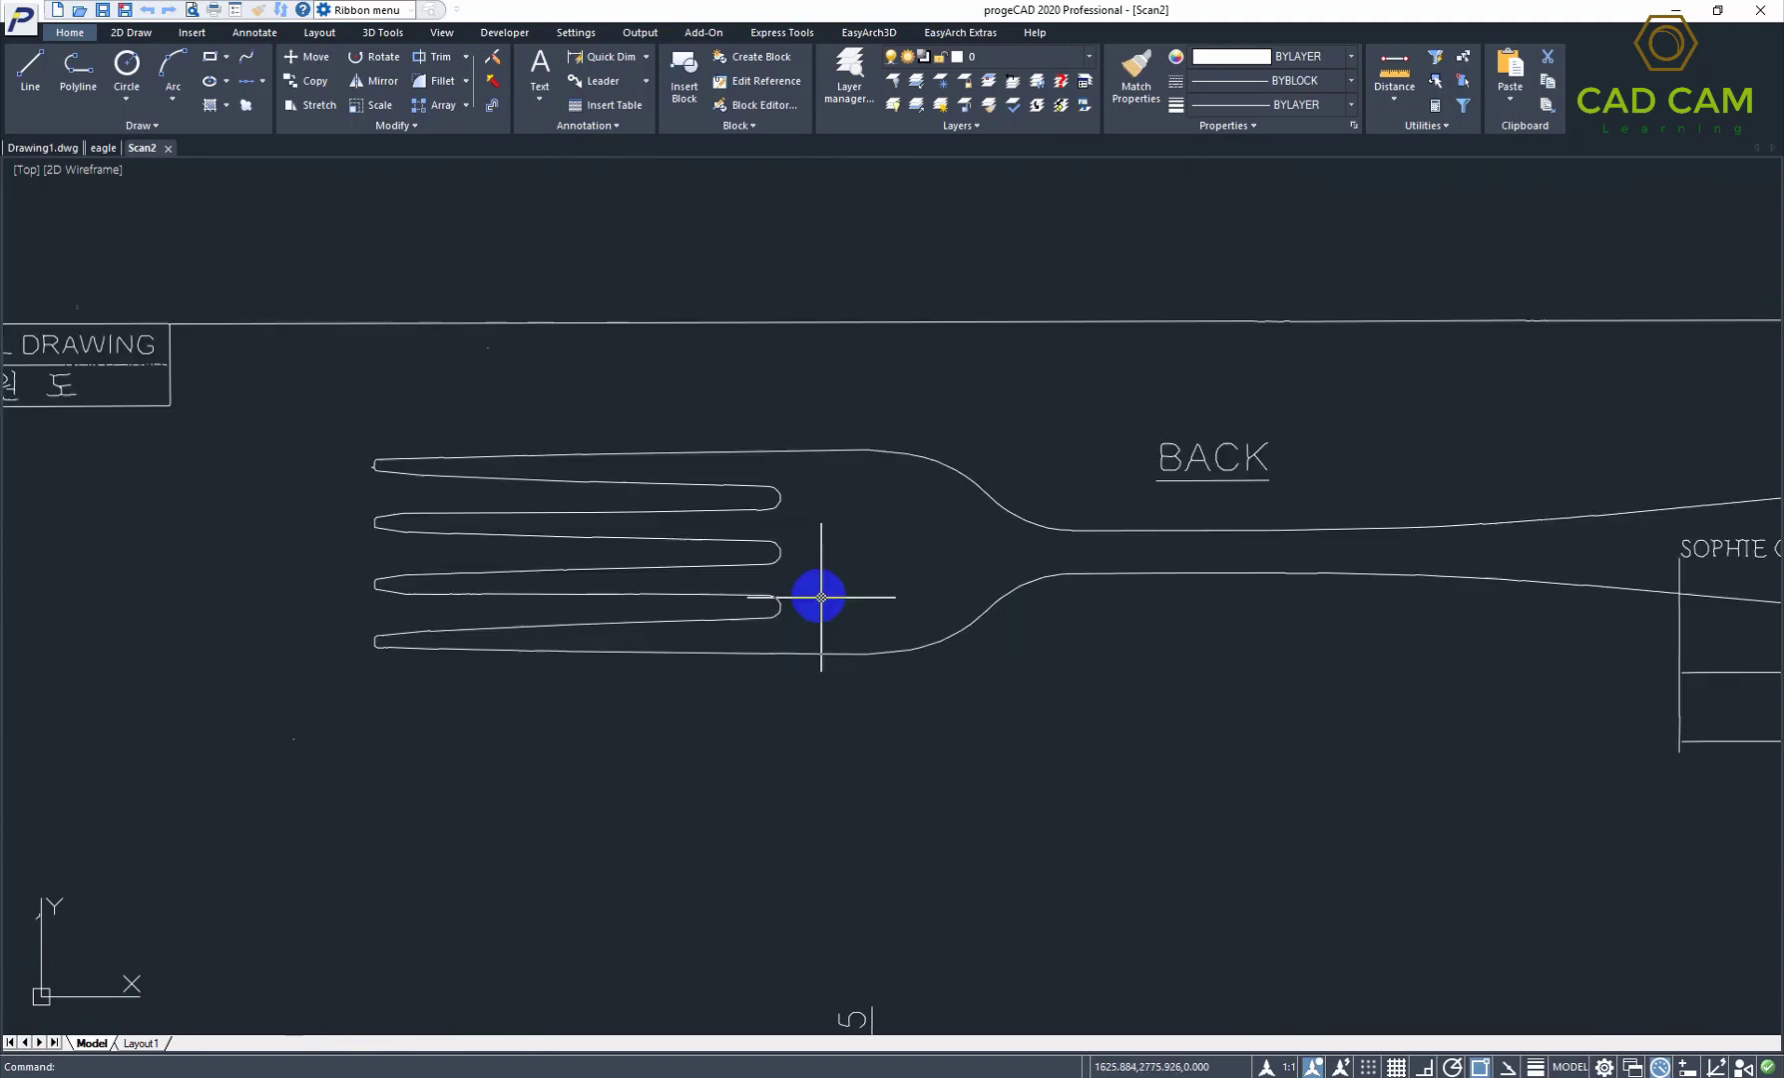
pyautogui.scroll(2, 818, 598)
pyautogui.click(690, 552)
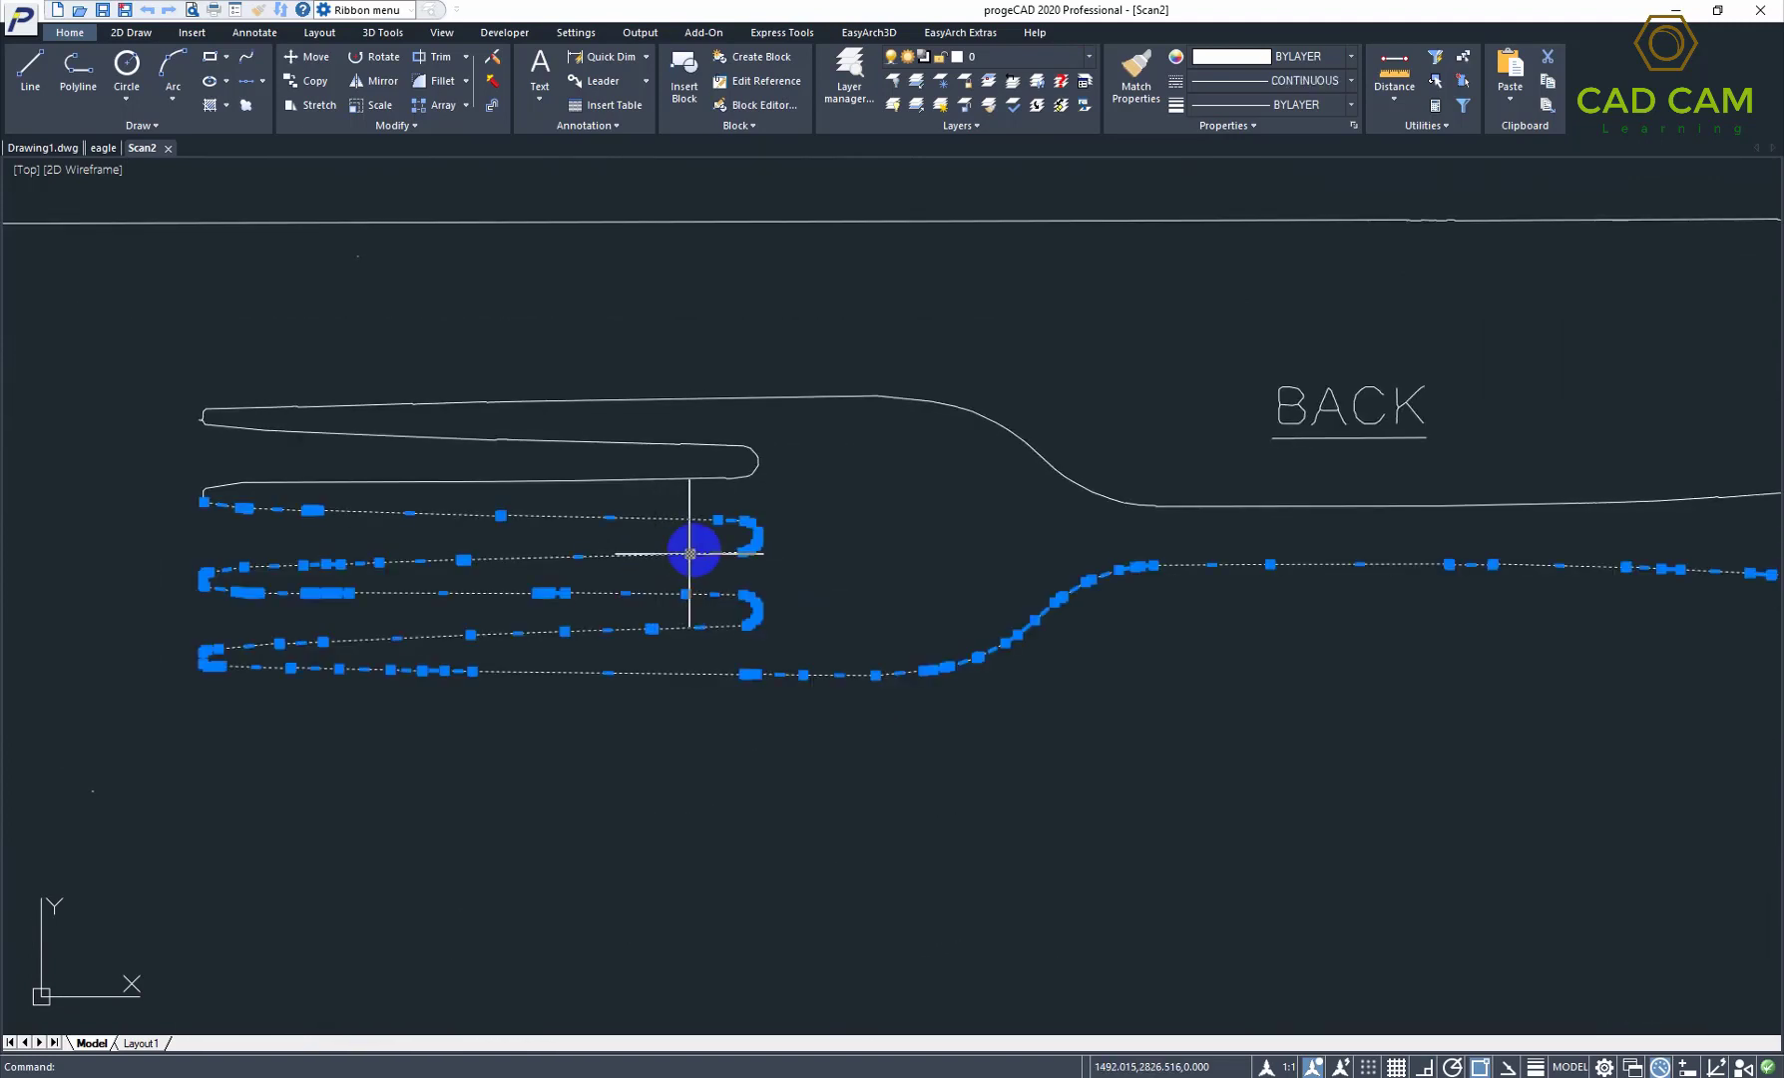
pyautogui.press('Escape')
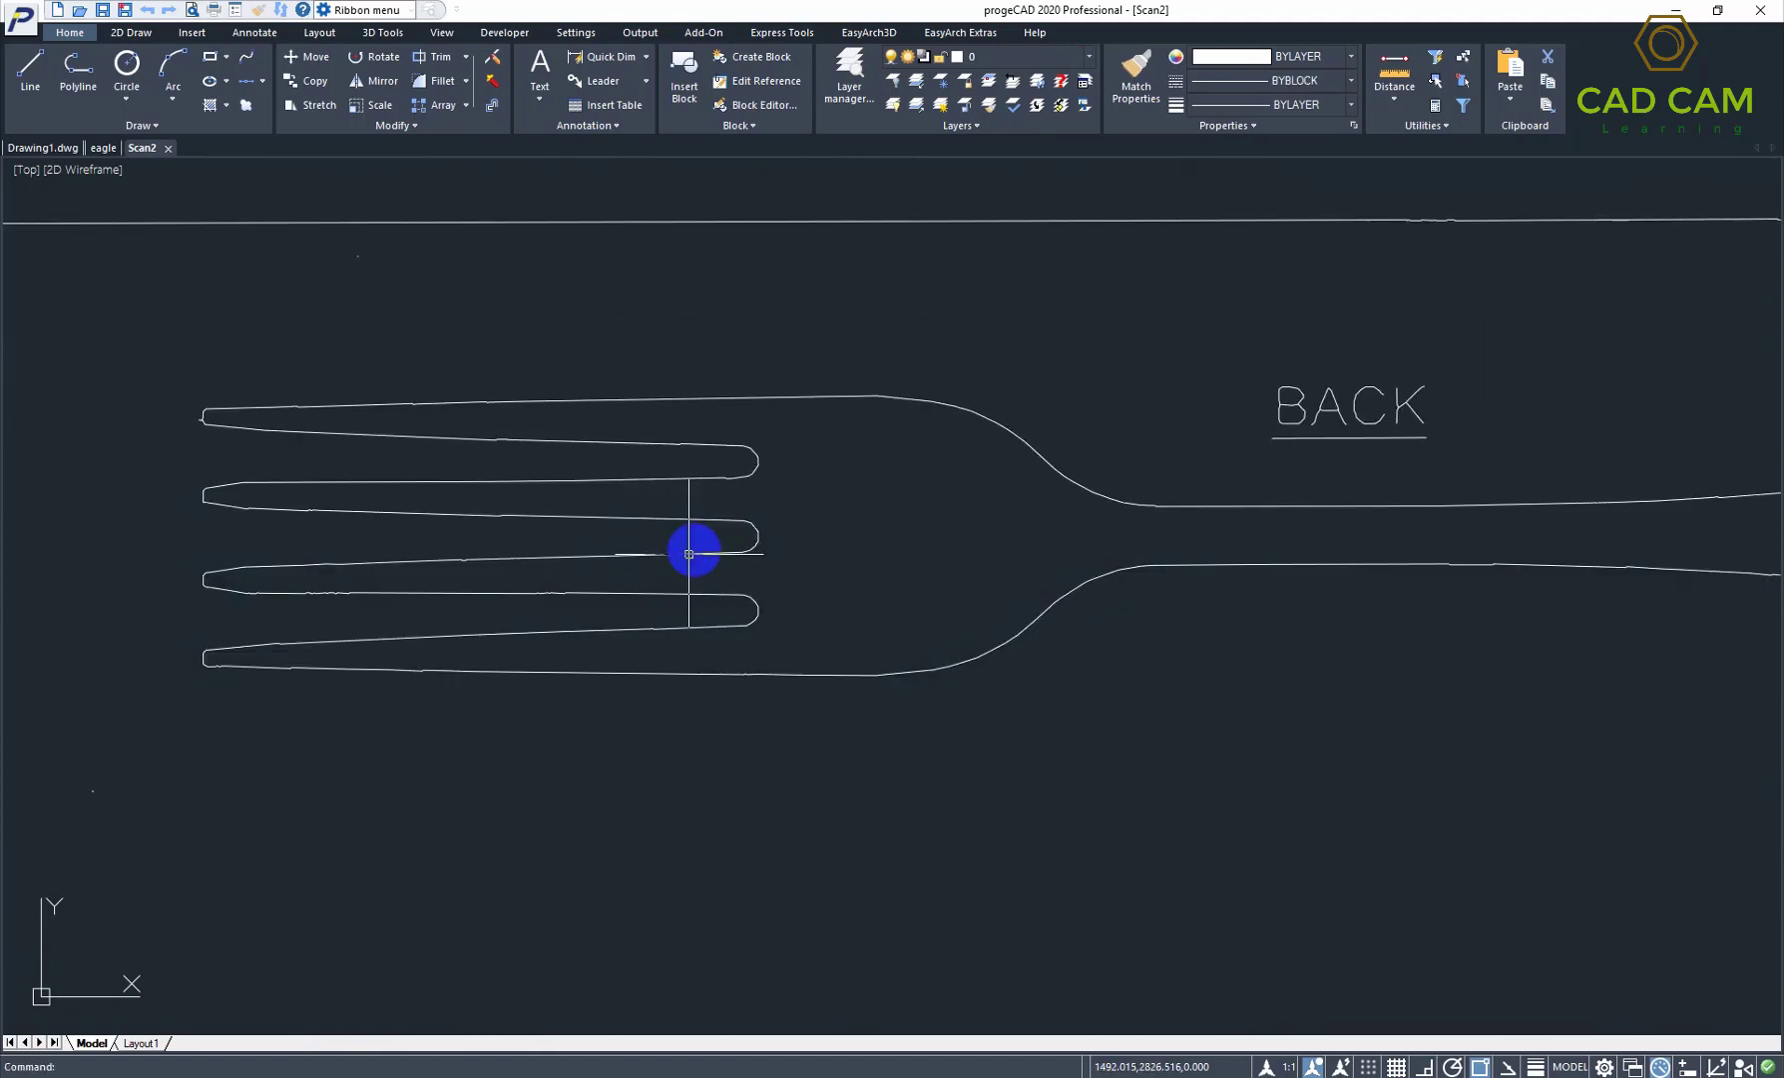
pyautogui.scroll(-3, 698, 550)
pyautogui.scroll(1, 811, 507)
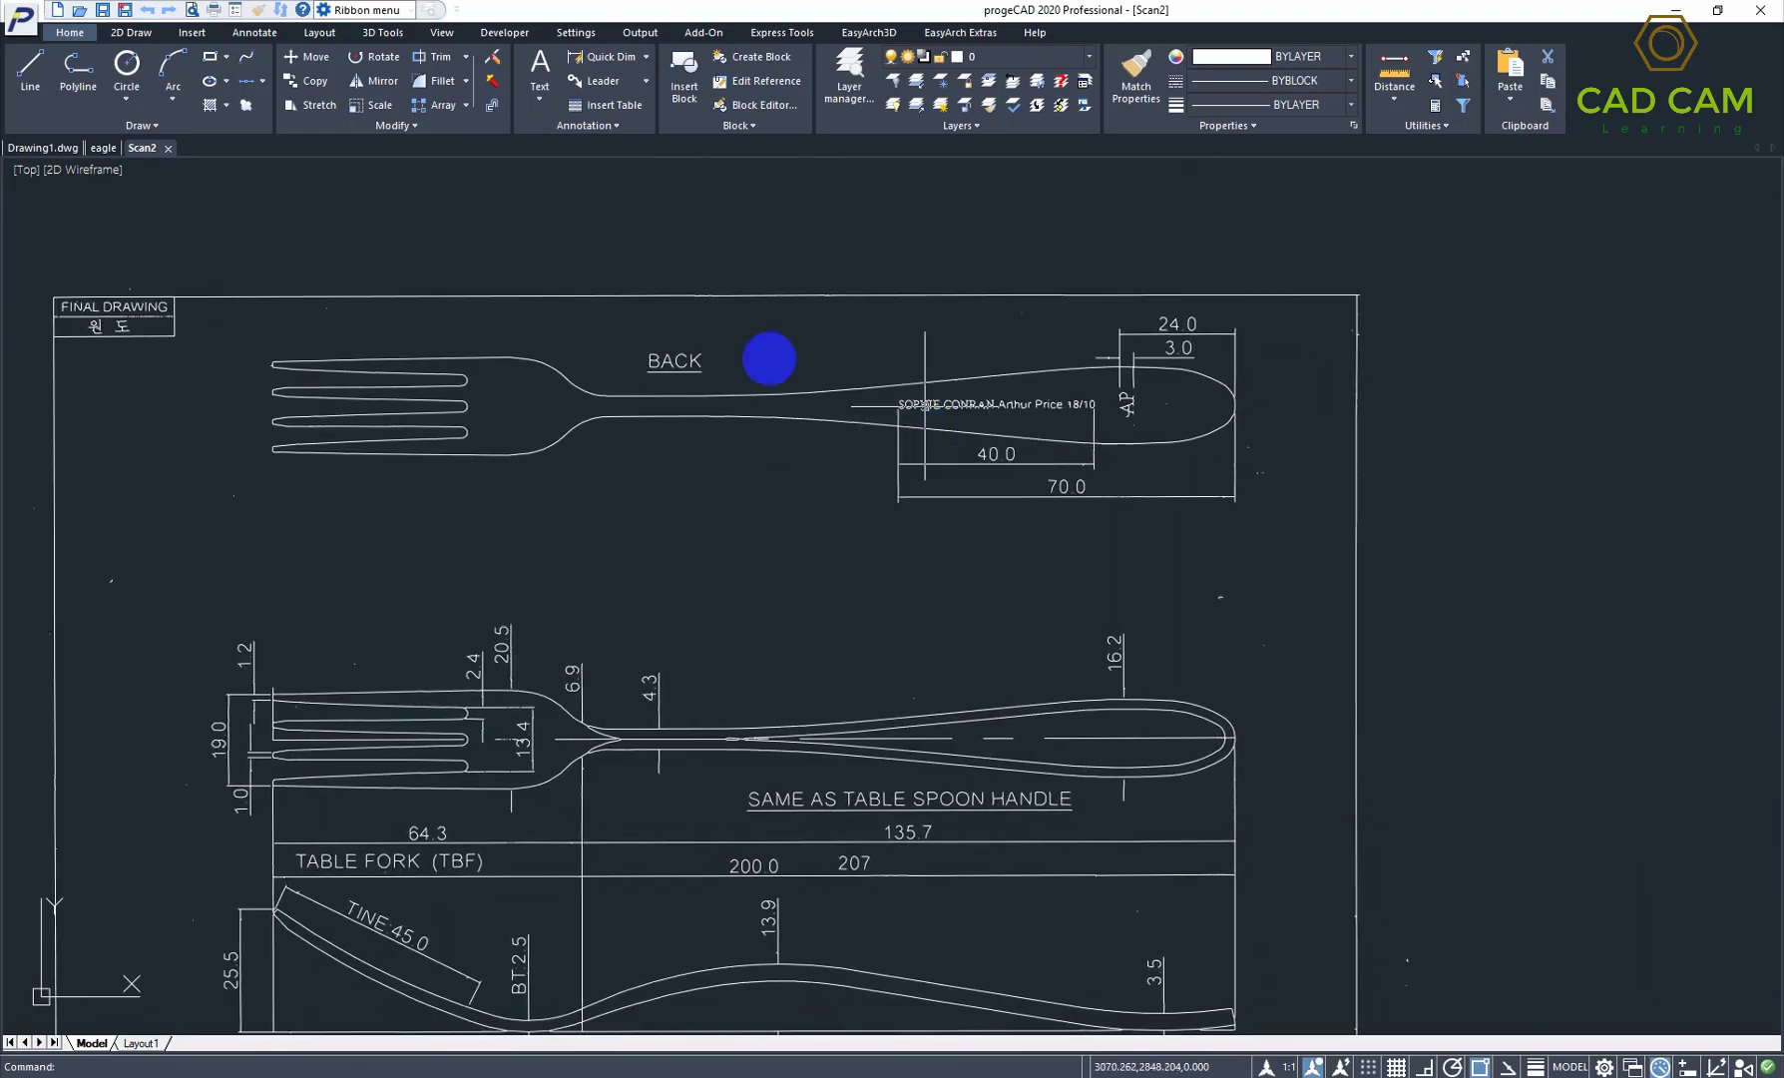
pyautogui.click(681, 360)
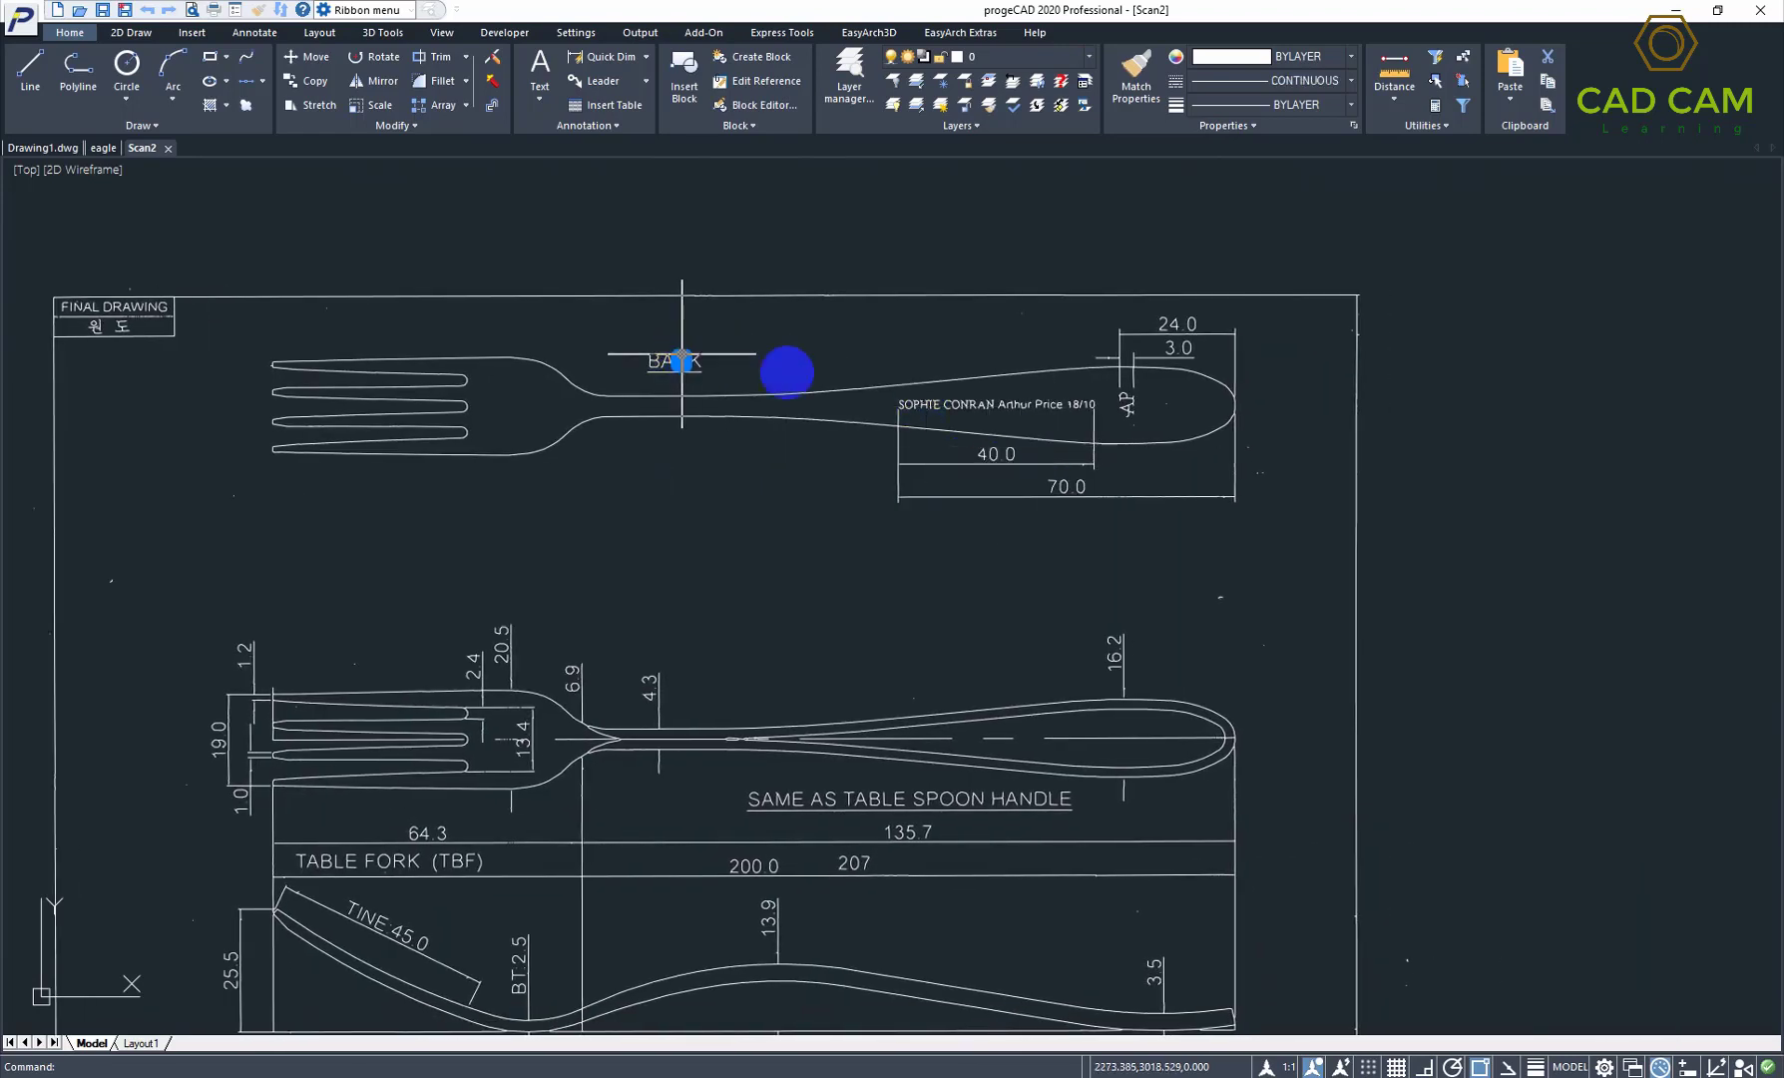
pyautogui.click(954, 379)
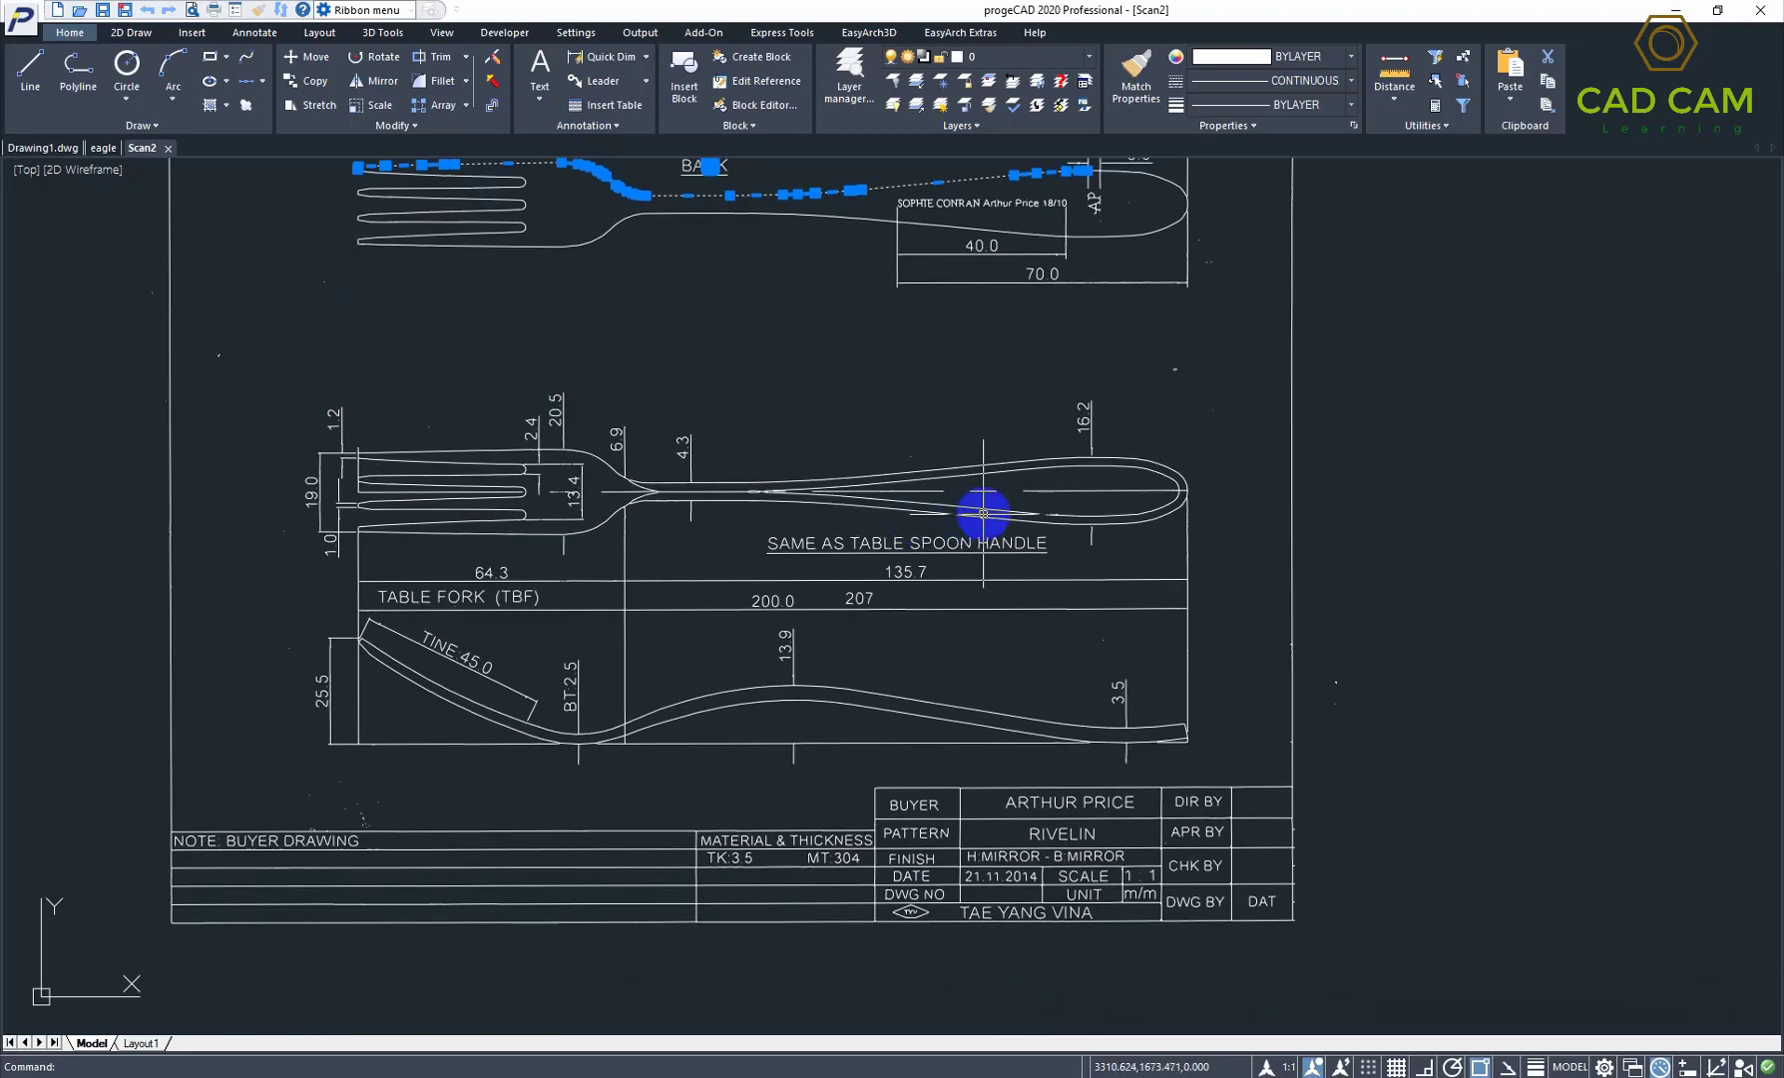
pyautogui.scroll(-3, 978, 513)
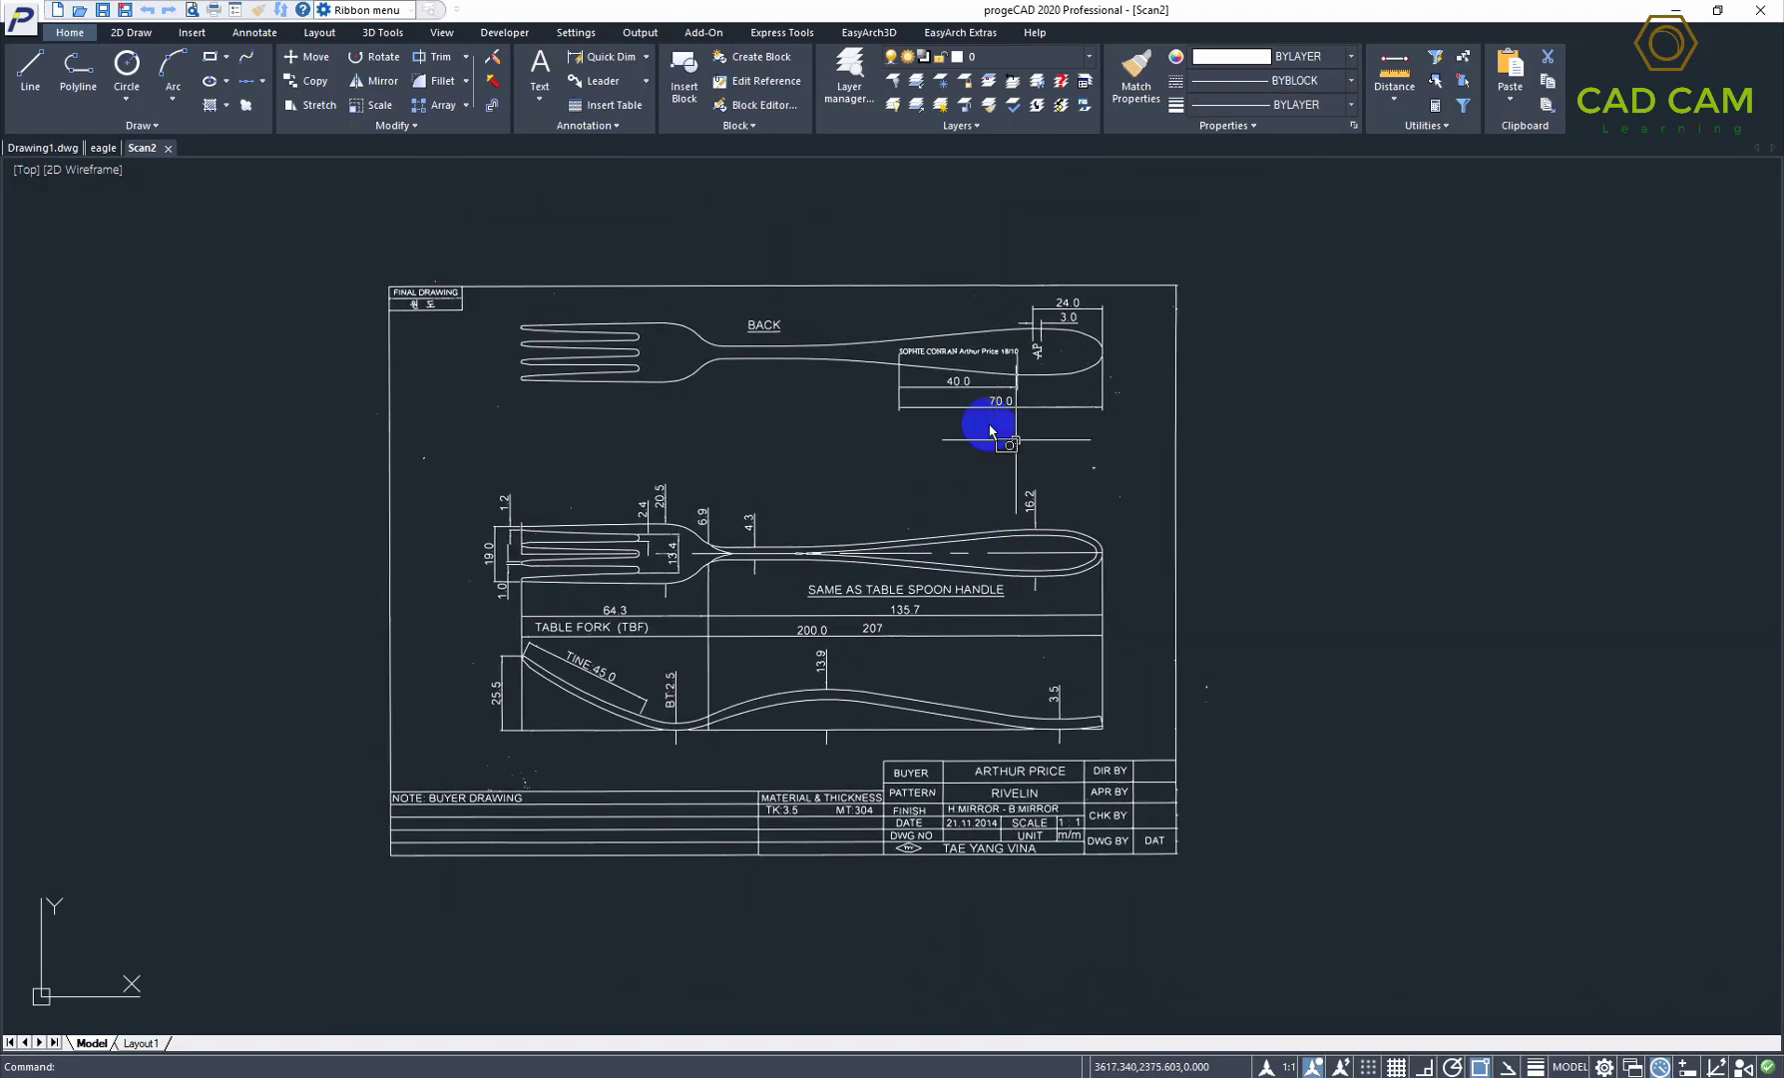
# Step: Delete the 70.0 and 40.0 dimensions beneath the upper BACK fork's handle
pyautogui.moveTo(990, 431); pyautogui.dragTo(826, 401)
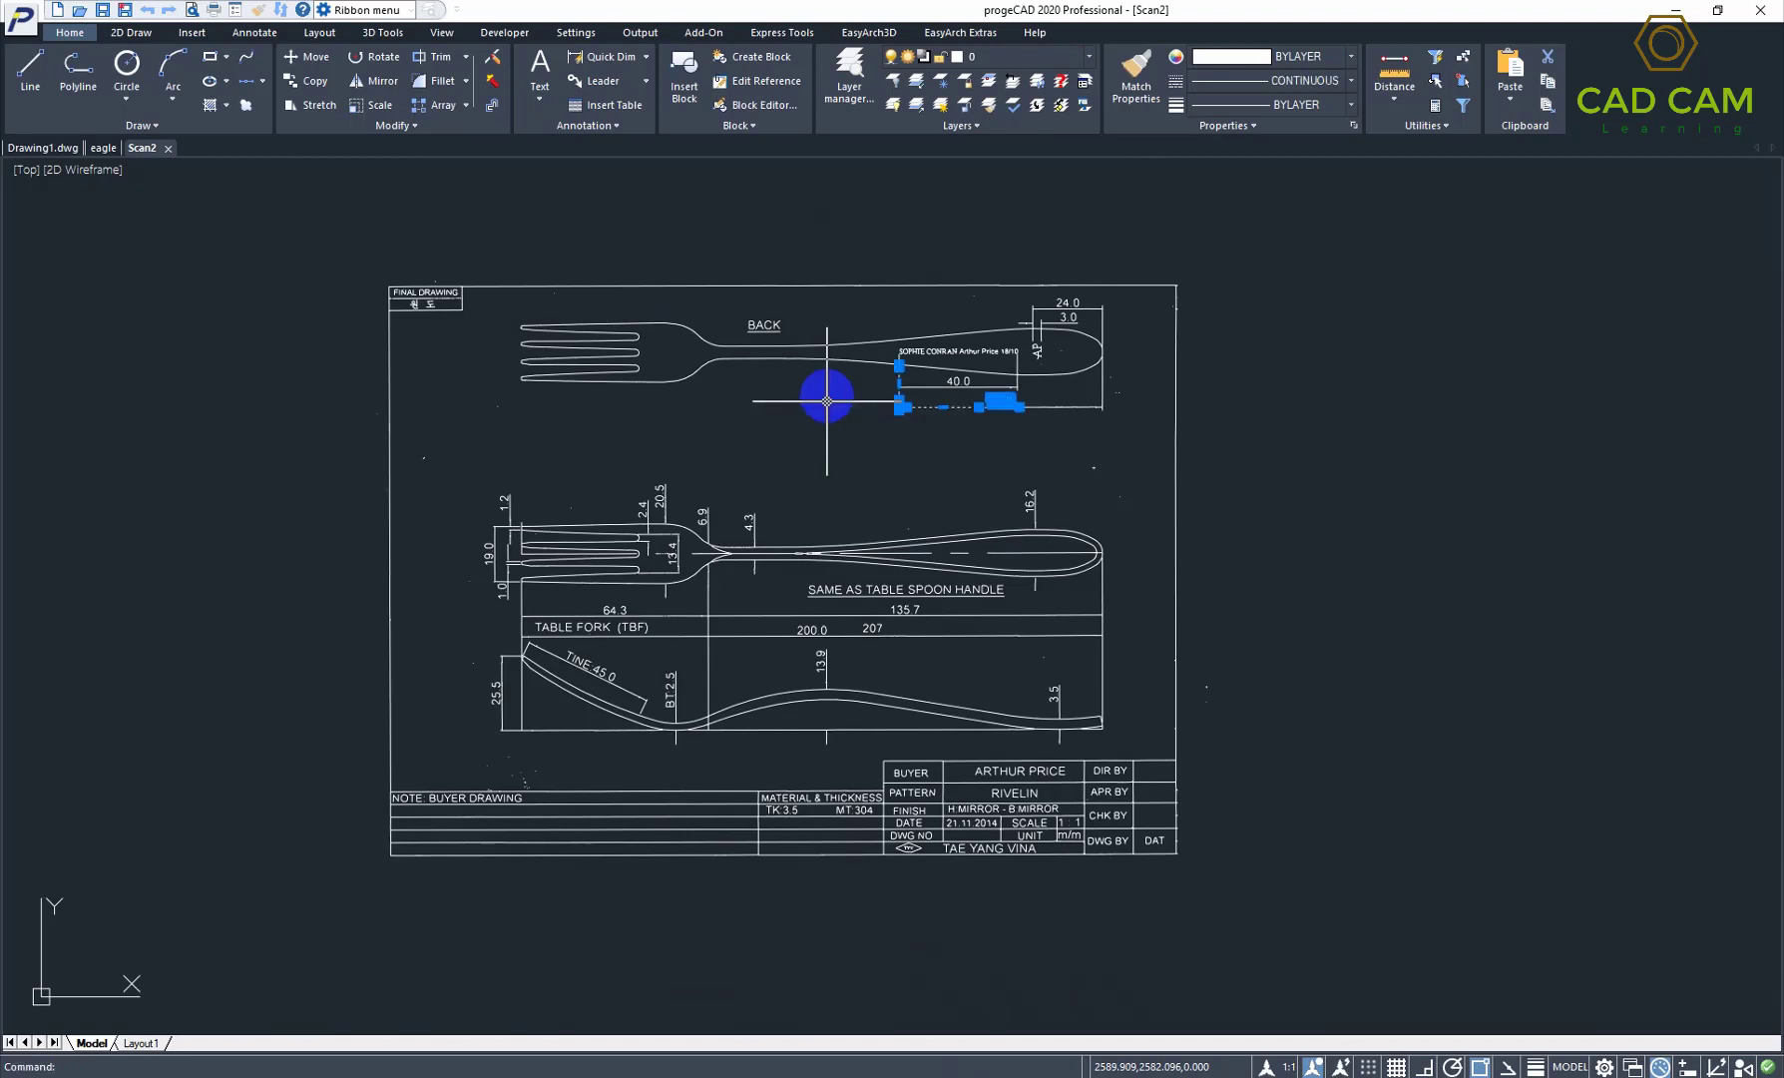
pyautogui.press('Escape')
pyautogui.moveTo(1114, 435); pyautogui.dragTo(878, 380)
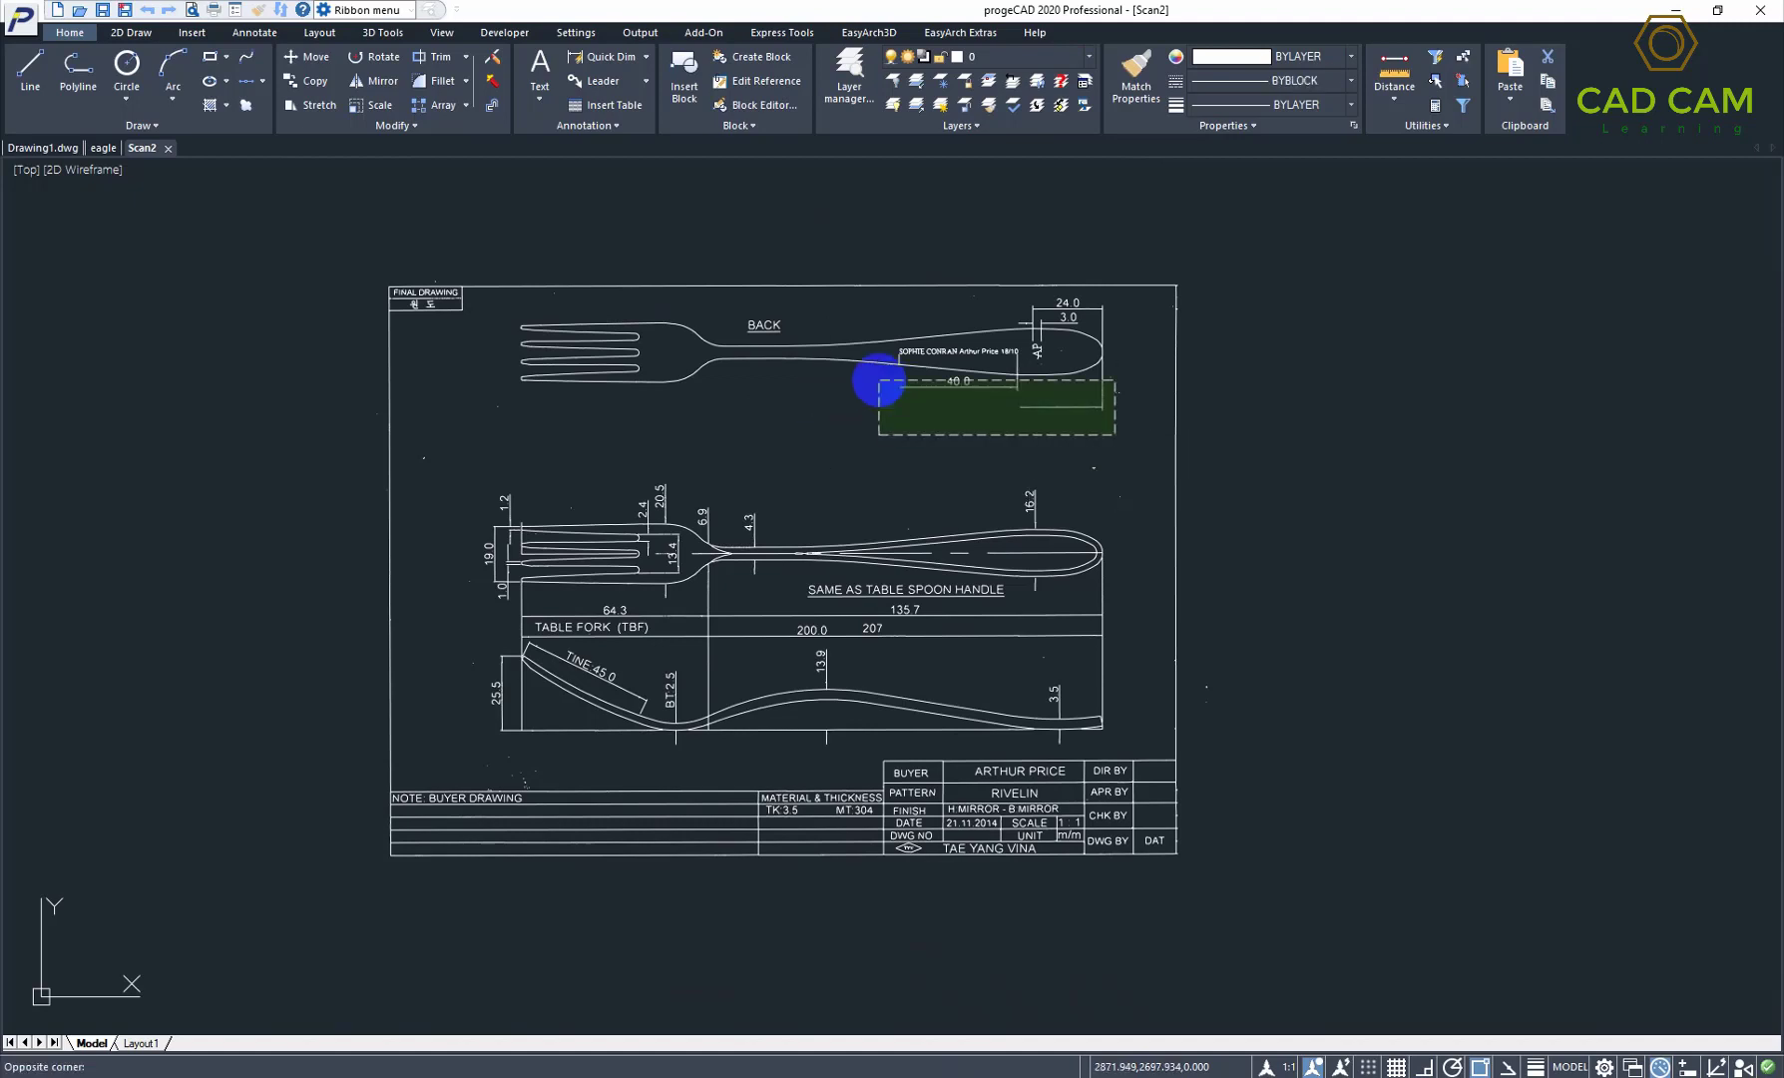
pyautogui.click(878, 380)
pyautogui.press('Delete')
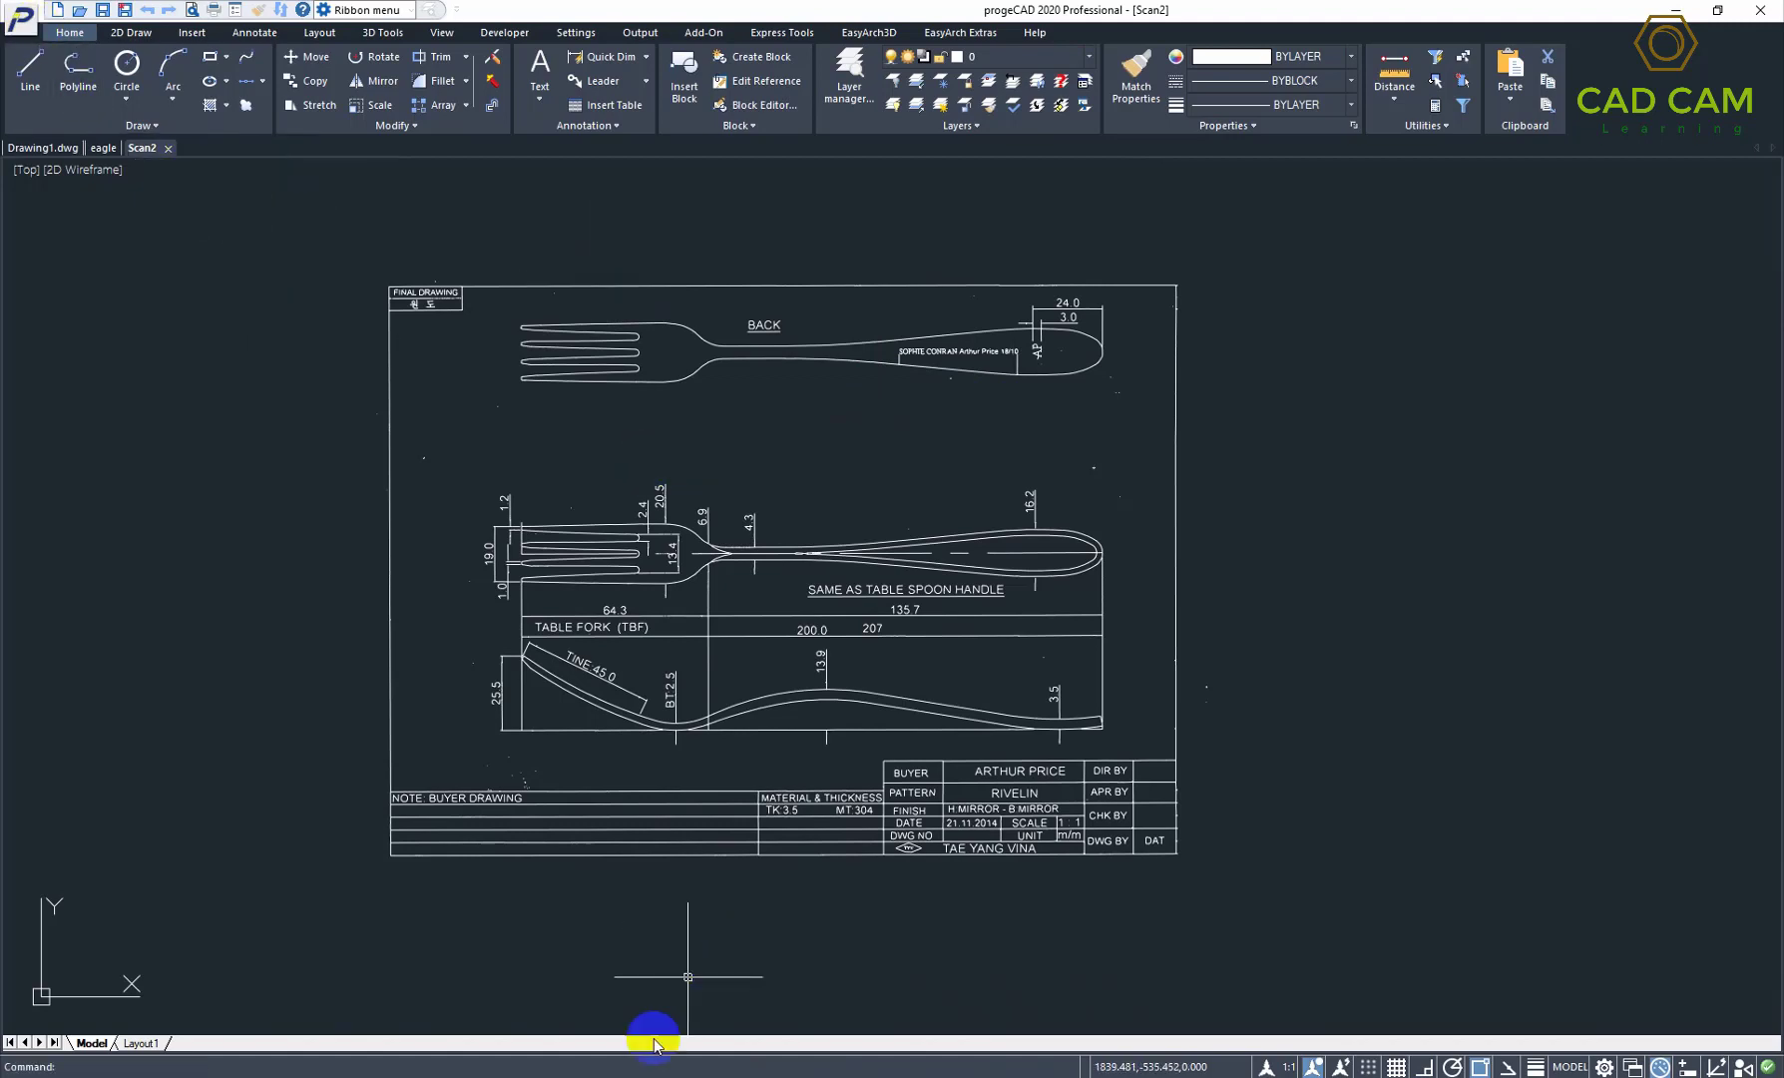
pyautogui.click(615, 1068)
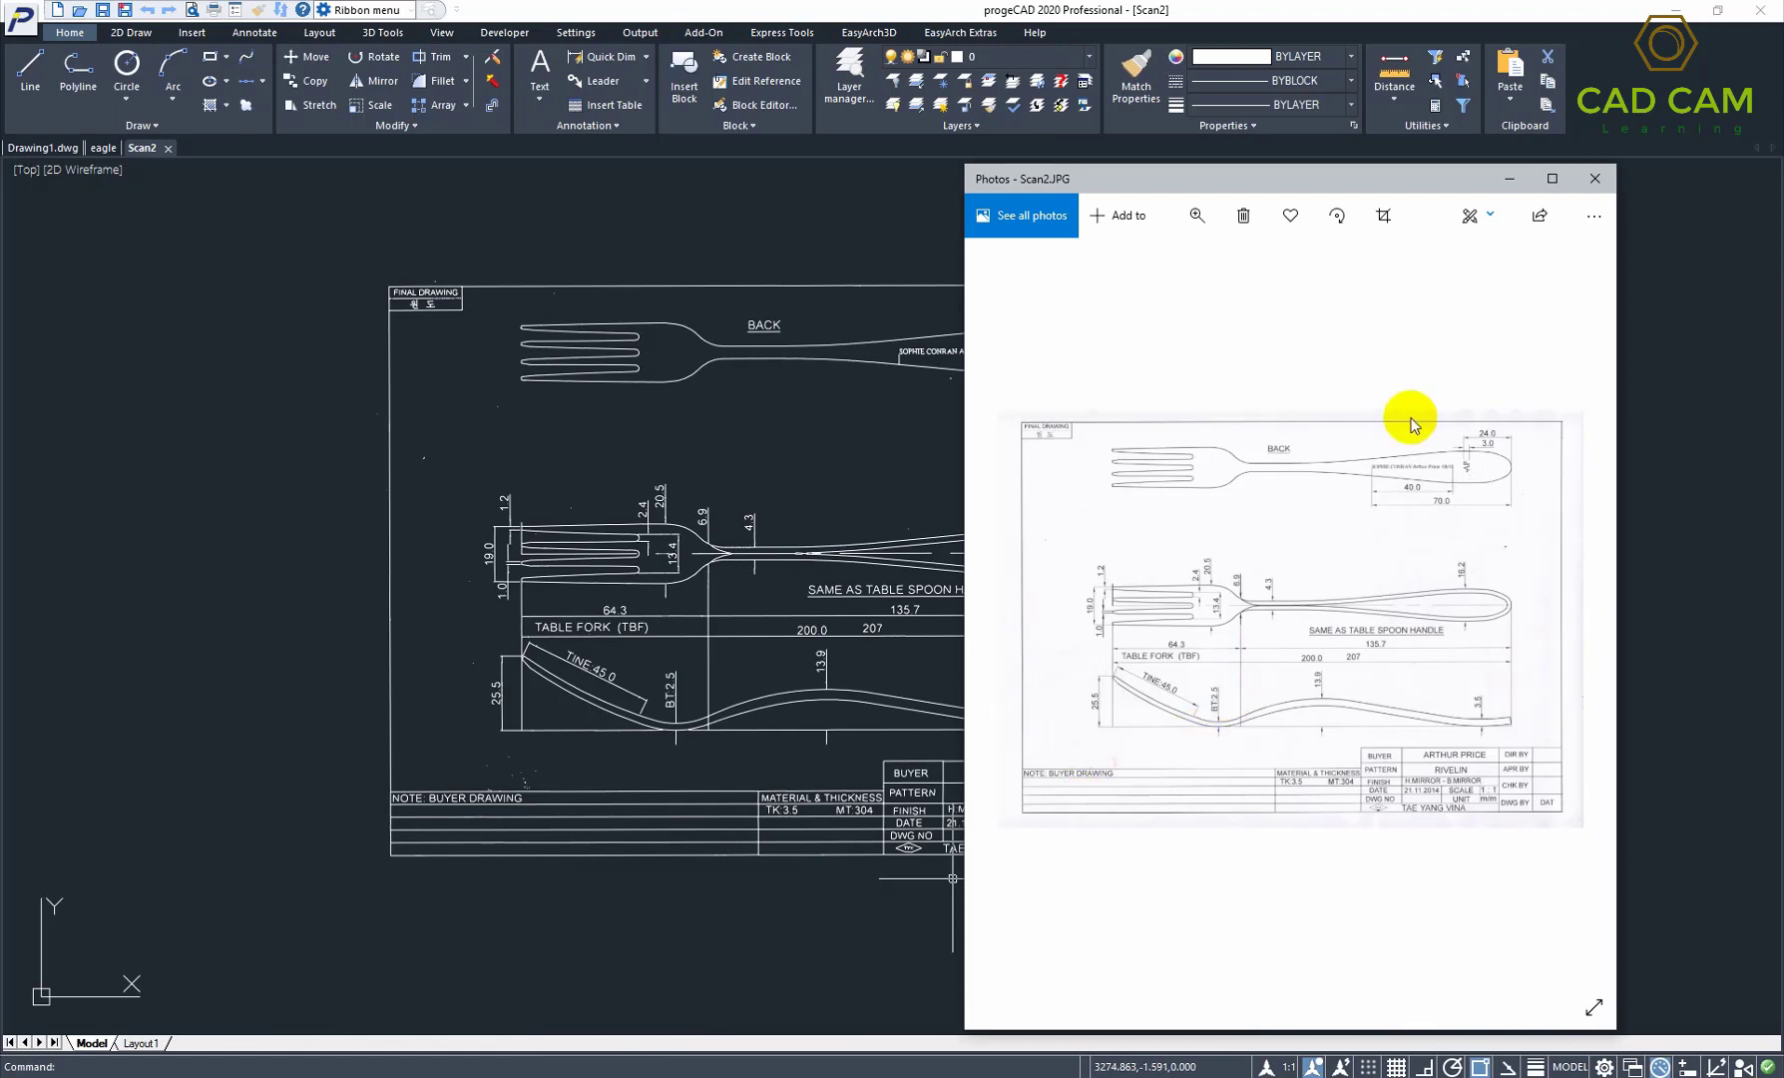
pyautogui.moveTo(1433, 176); pyautogui.dragTo(1603, 140)
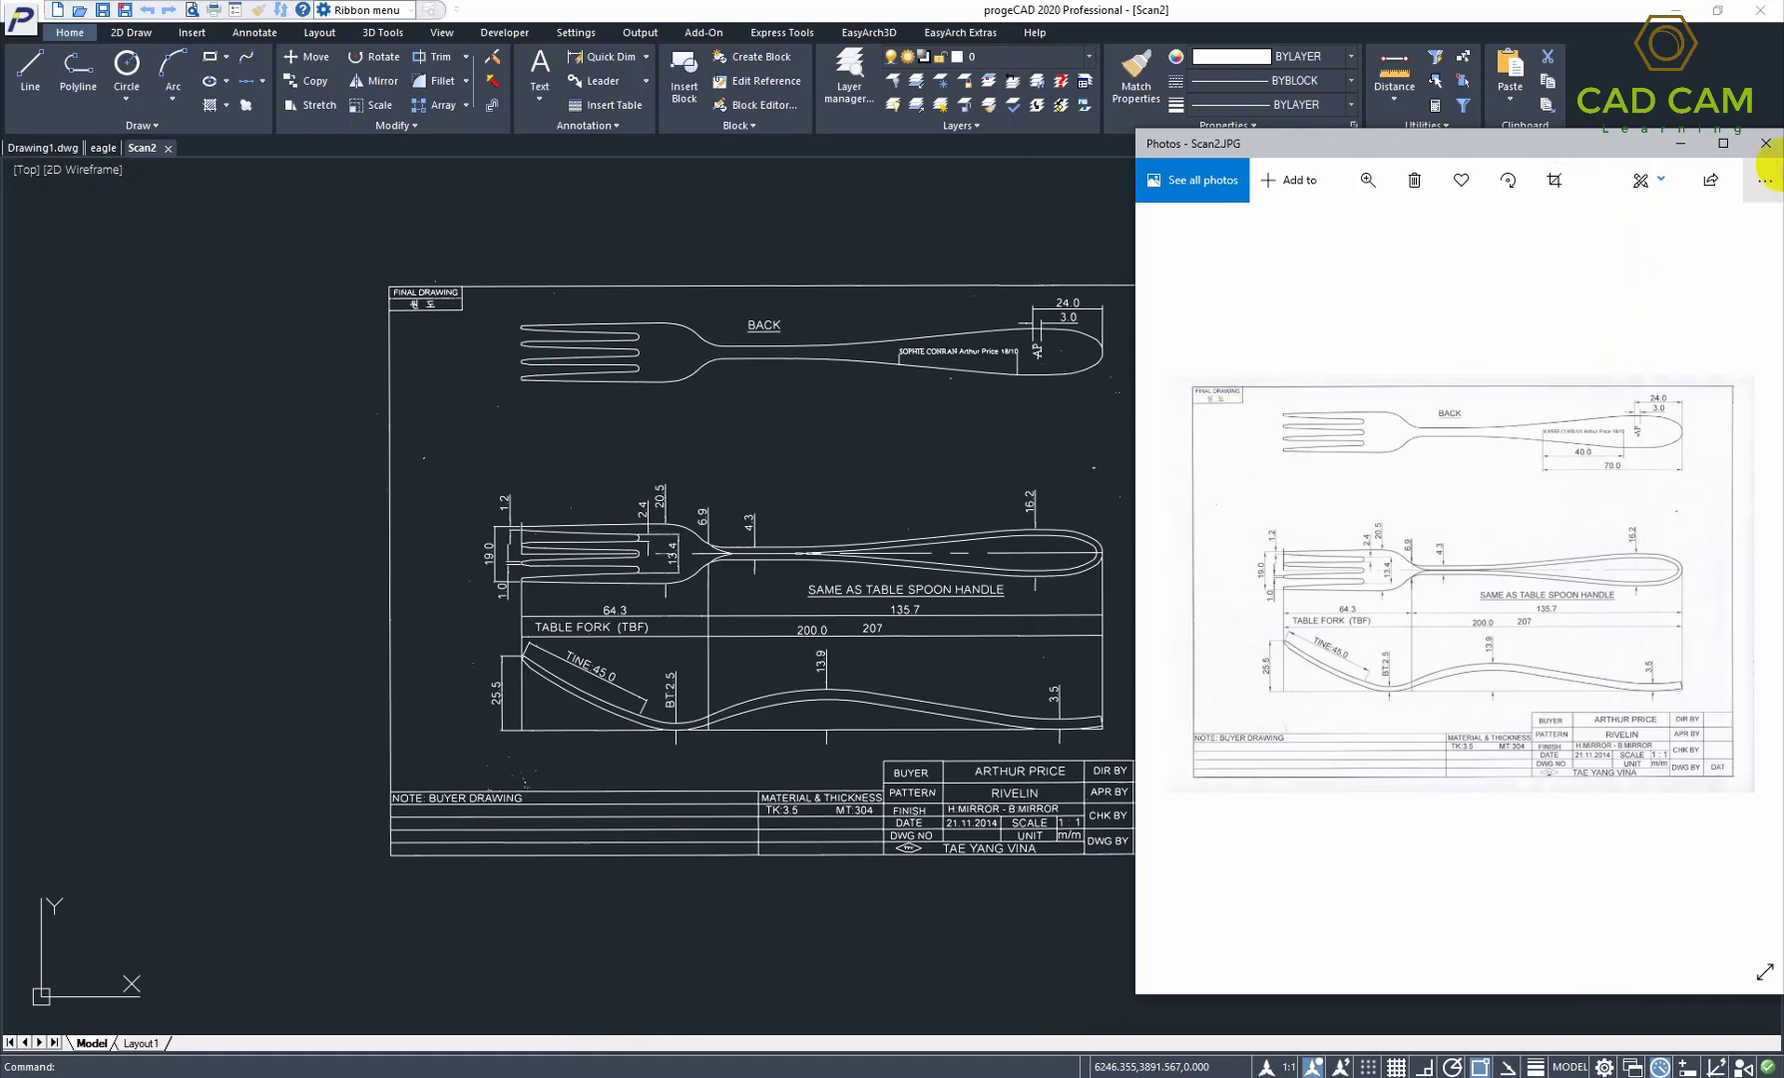
pyautogui.click(1768, 150)
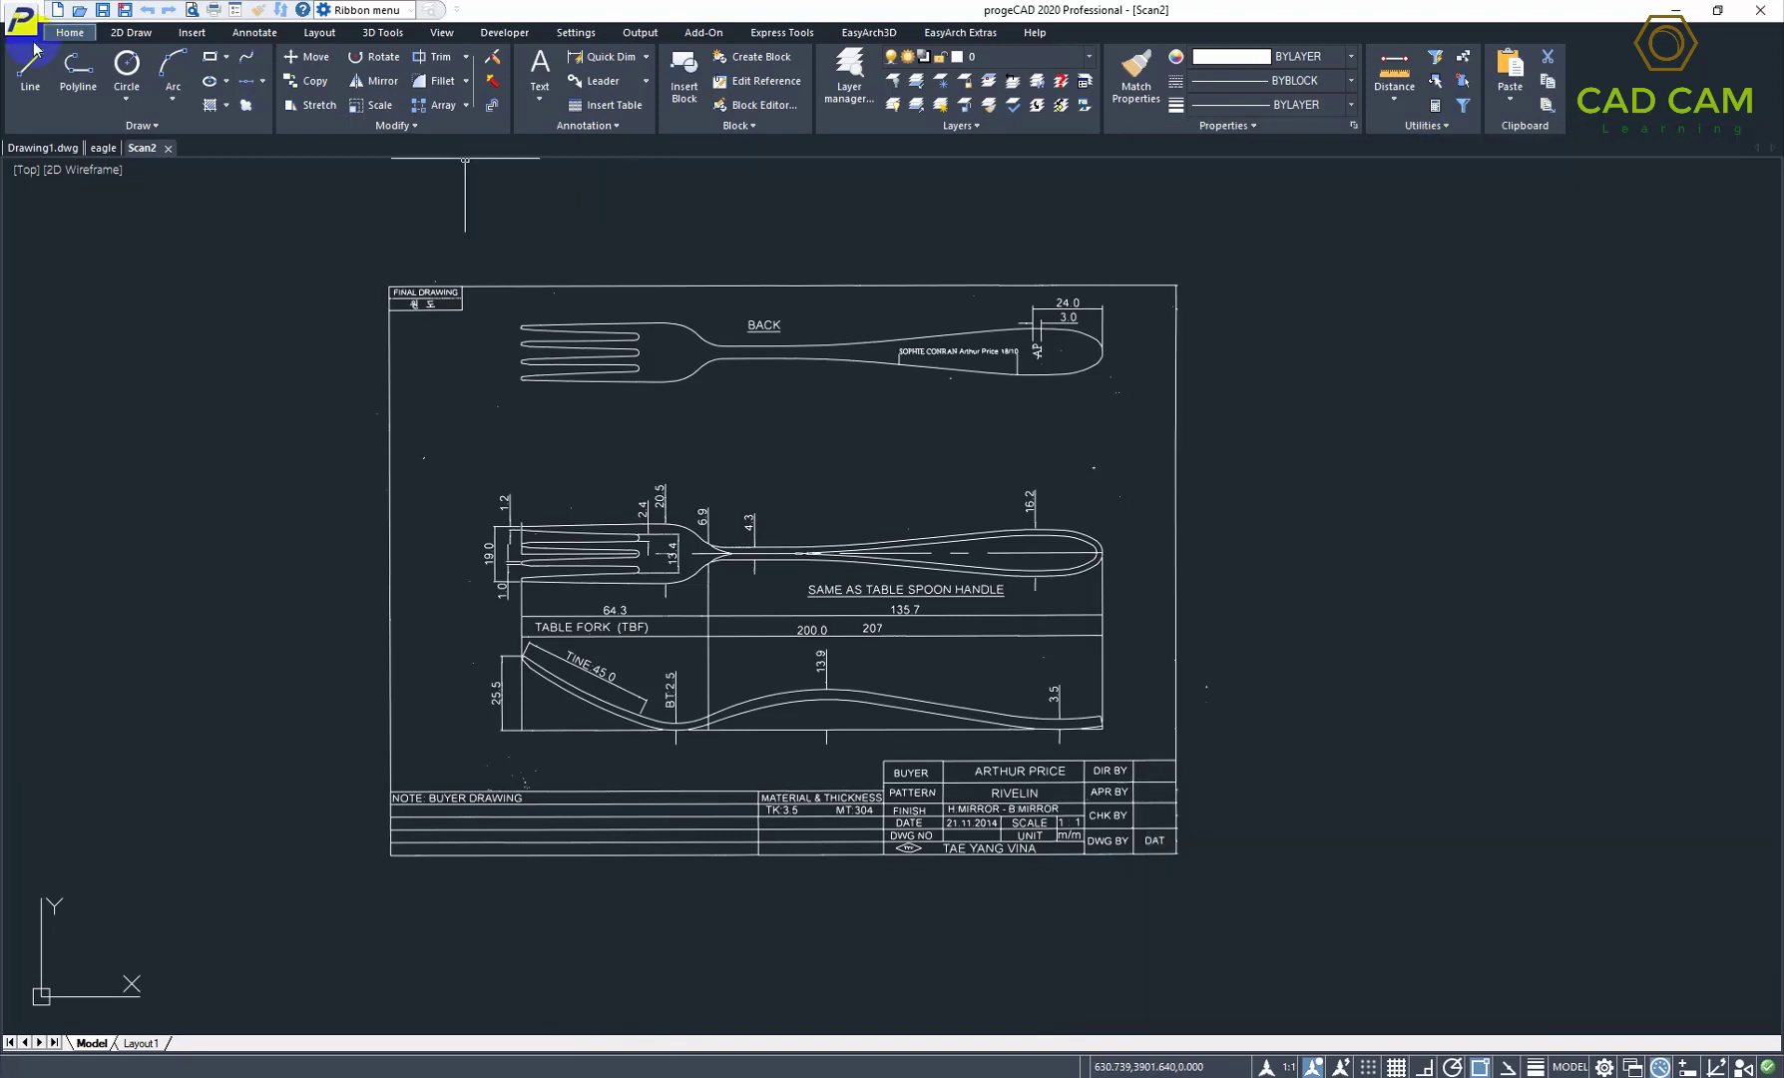
# Step: Open topomap.tif from the Image to cad folder in Photos, then return to progeCAD
pyautogui.click(701, 33)
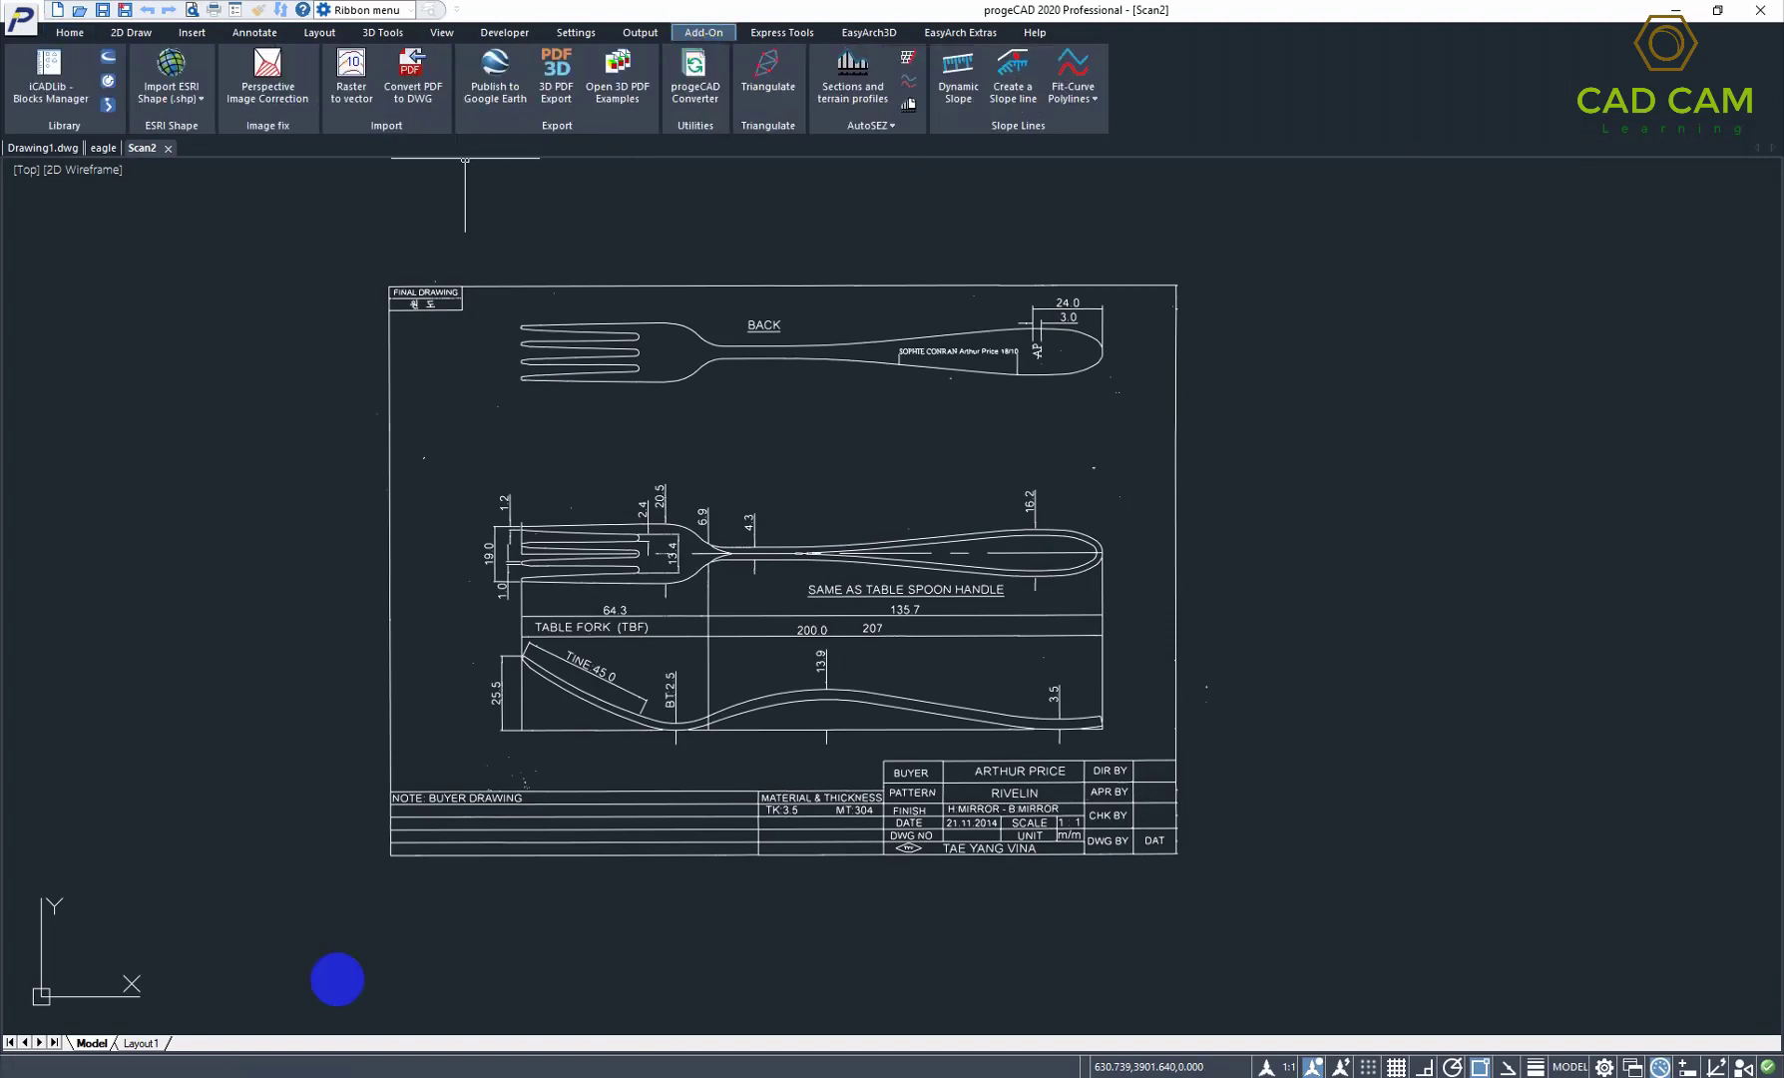
pyautogui.click(350, 988)
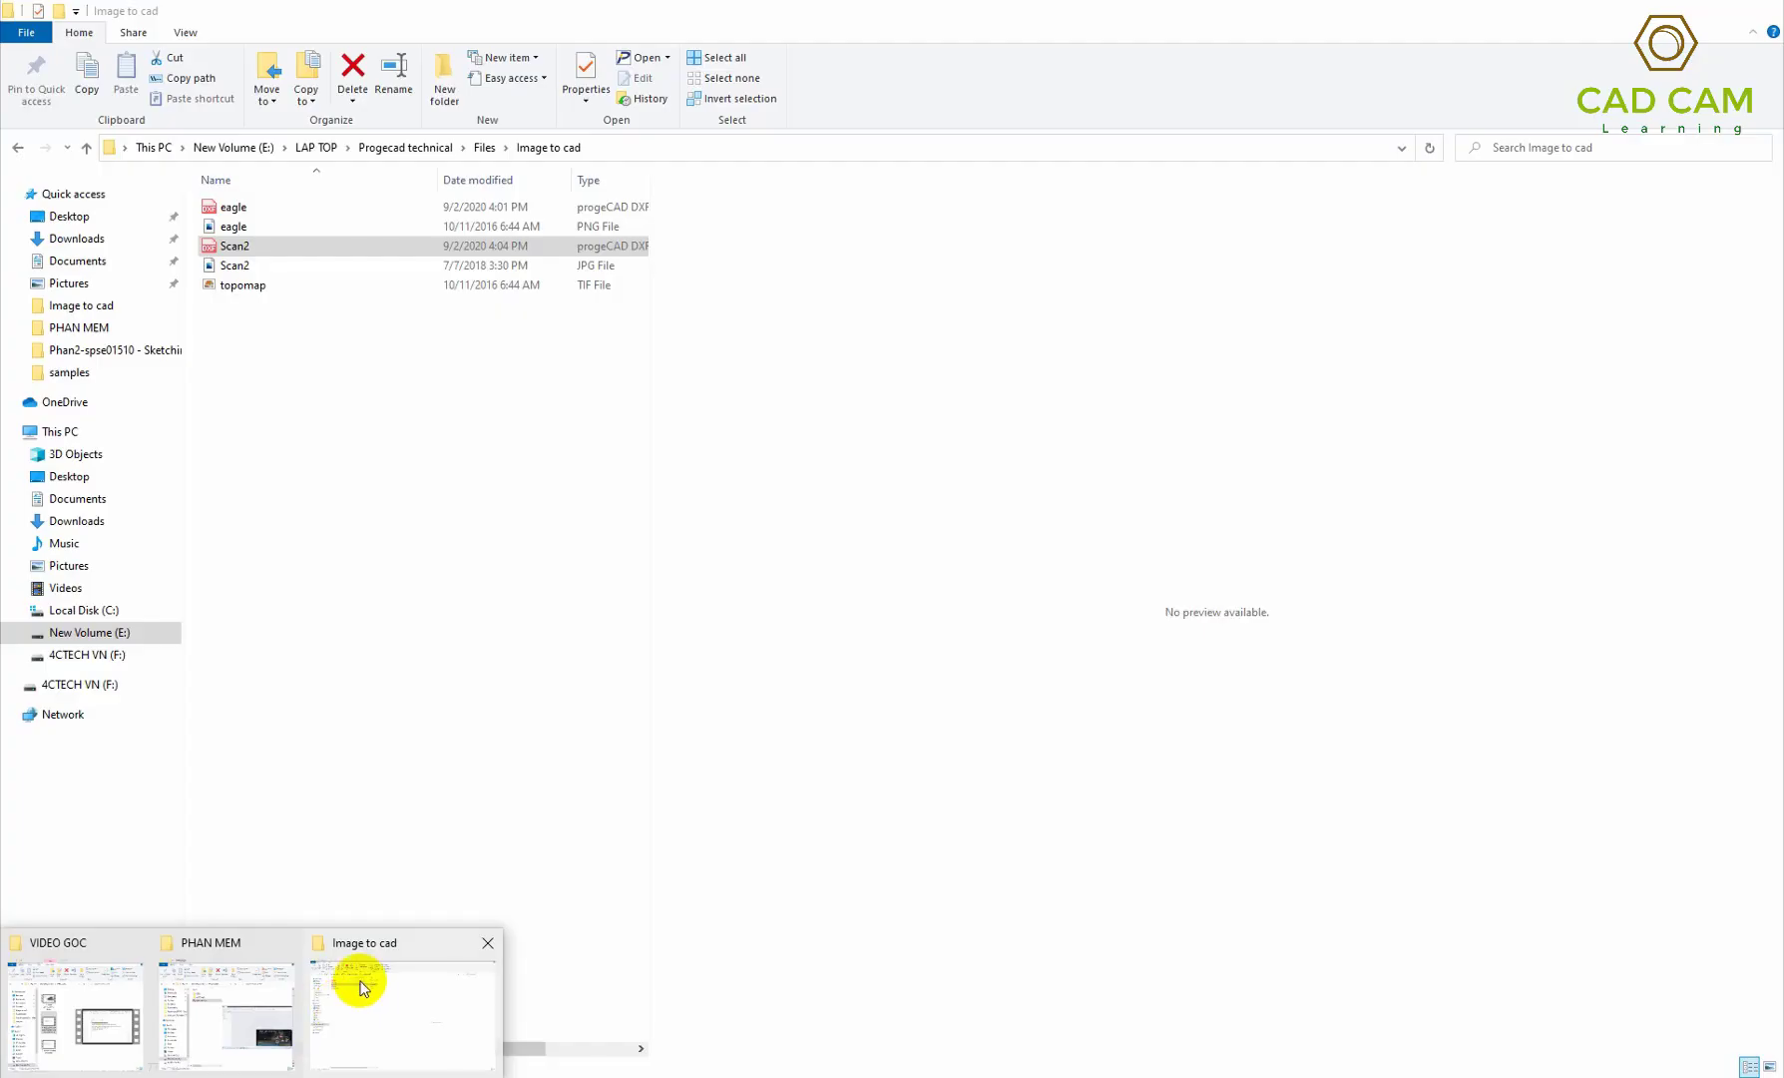
pyautogui.click(238, 285)
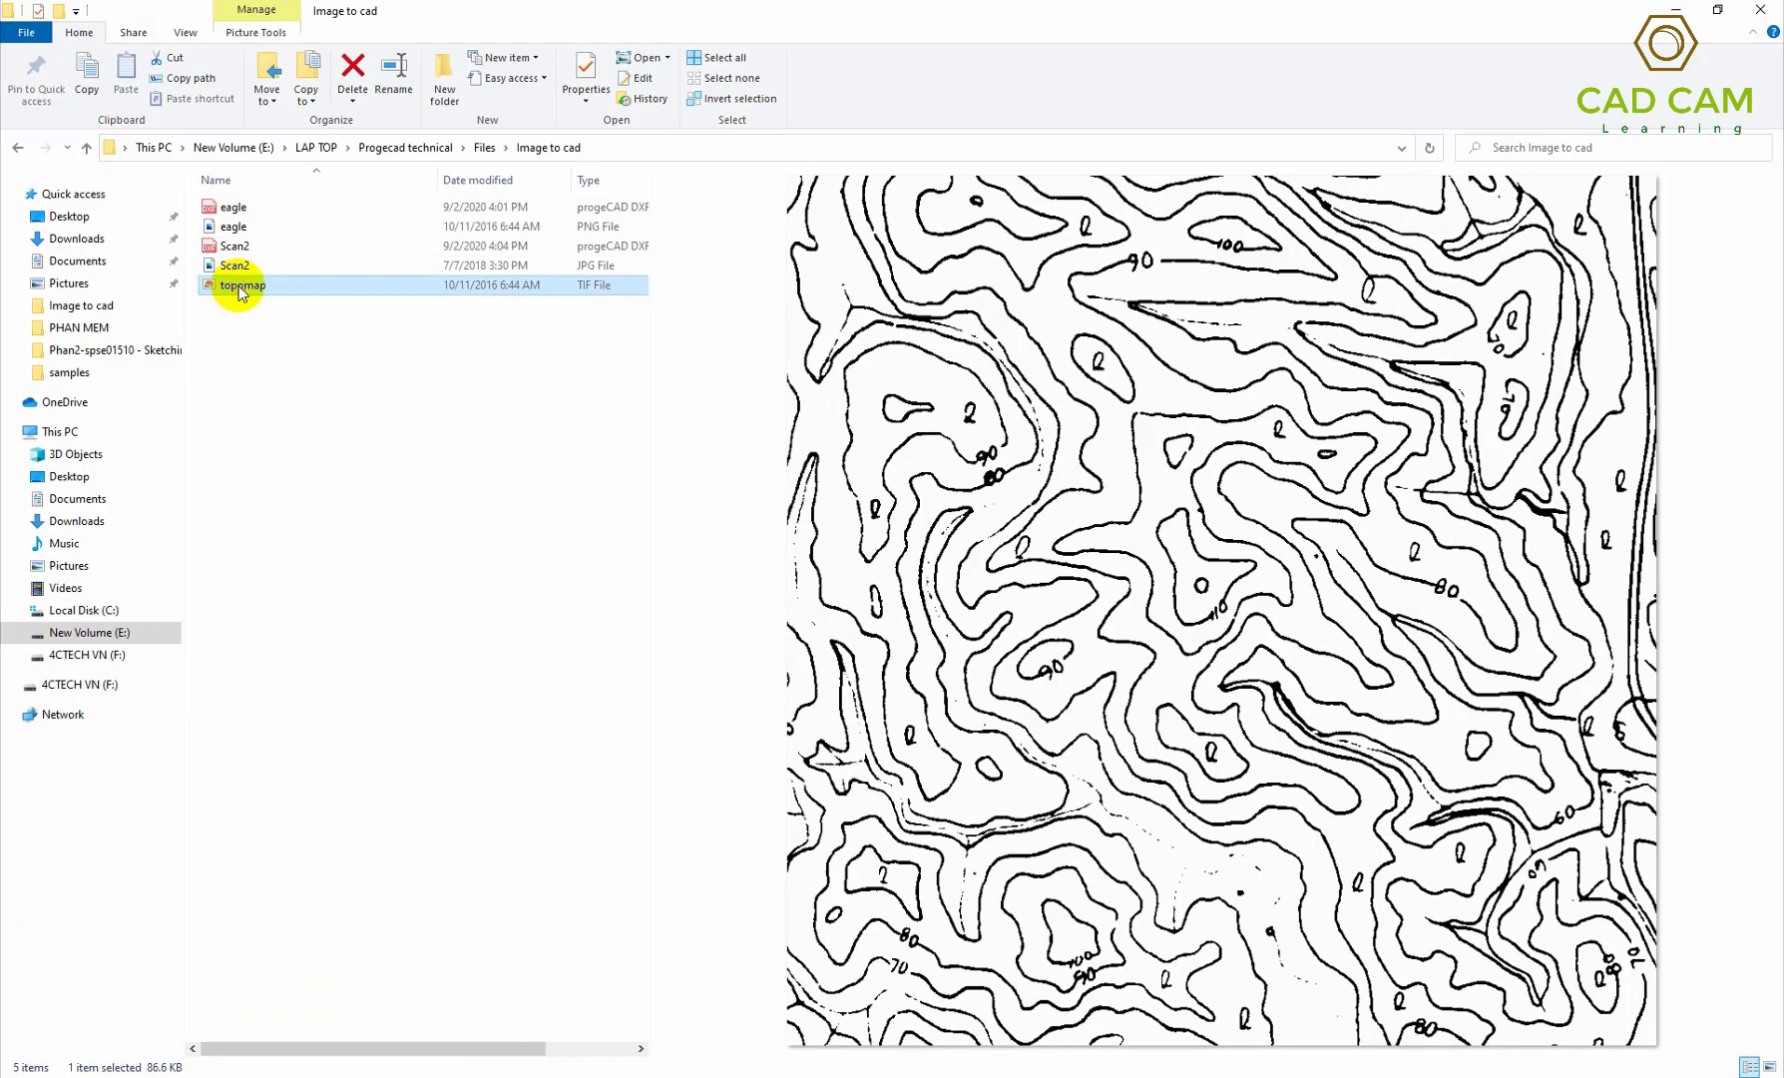
pyautogui.doubleClick(238, 285)
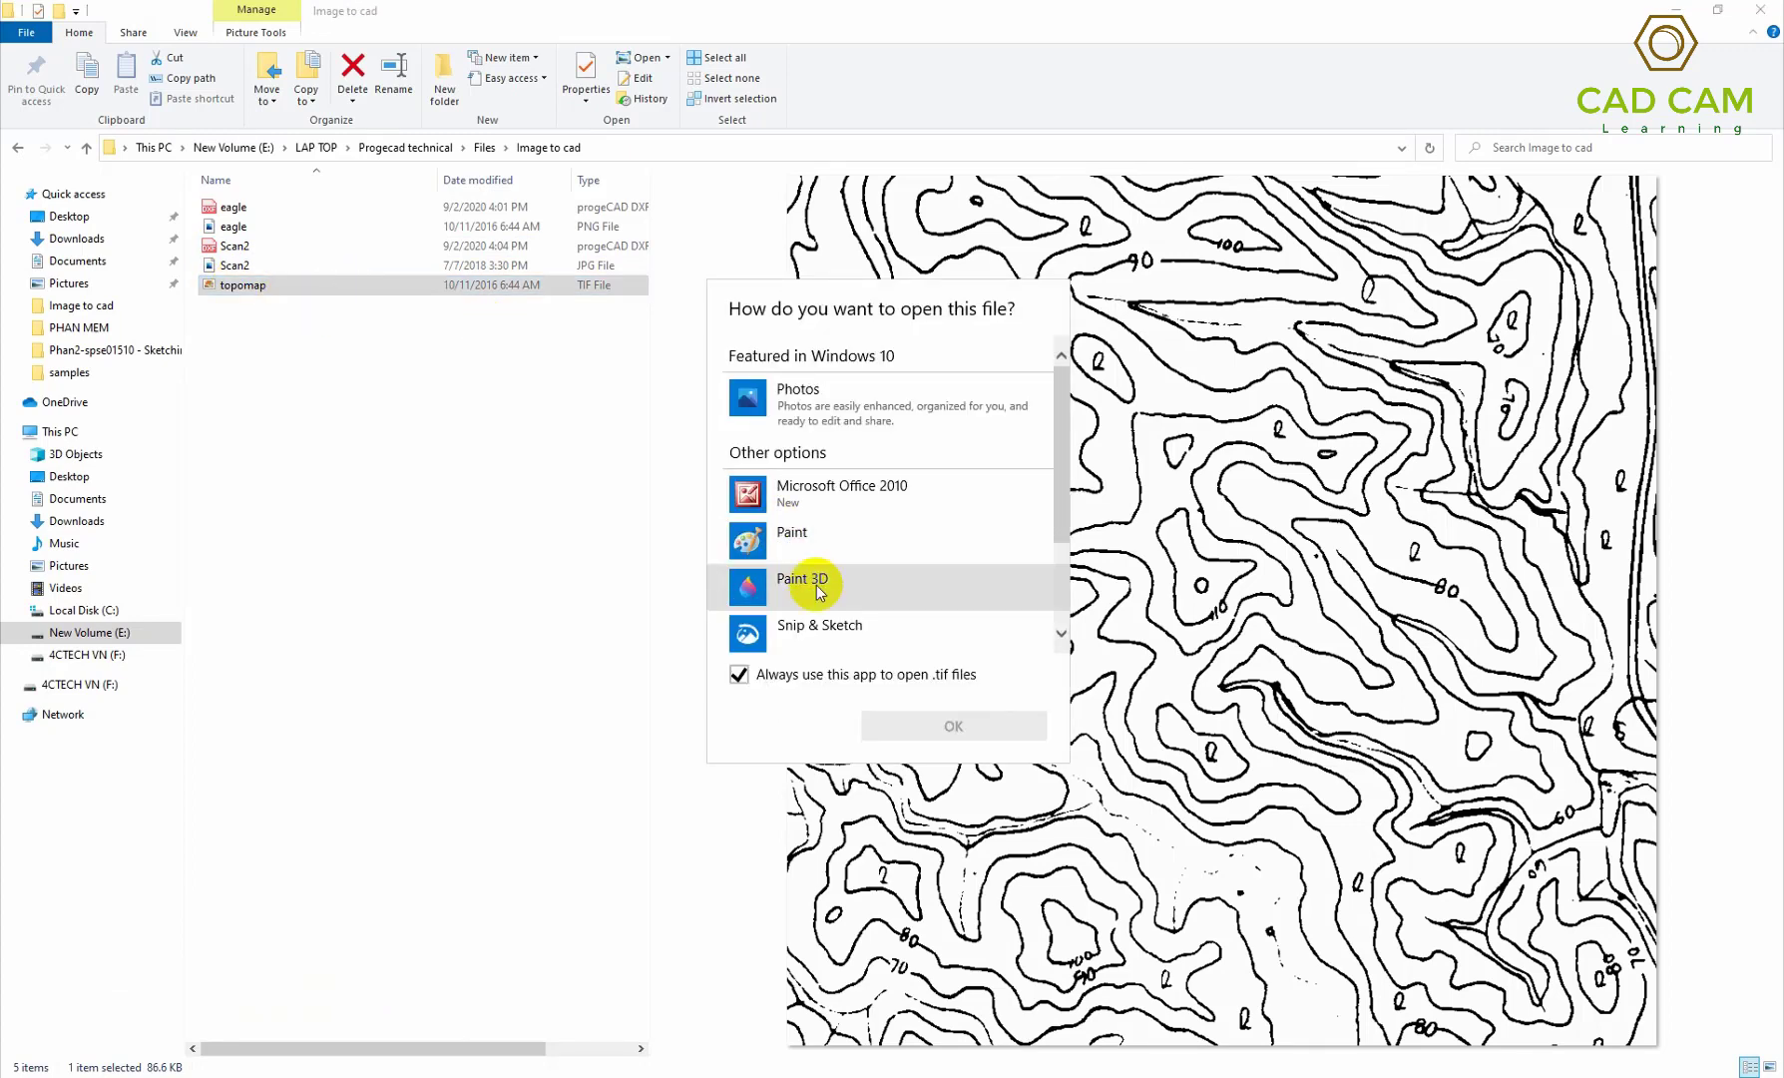
pyautogui.click(813, 422)
pyautogui.click(913, 725)
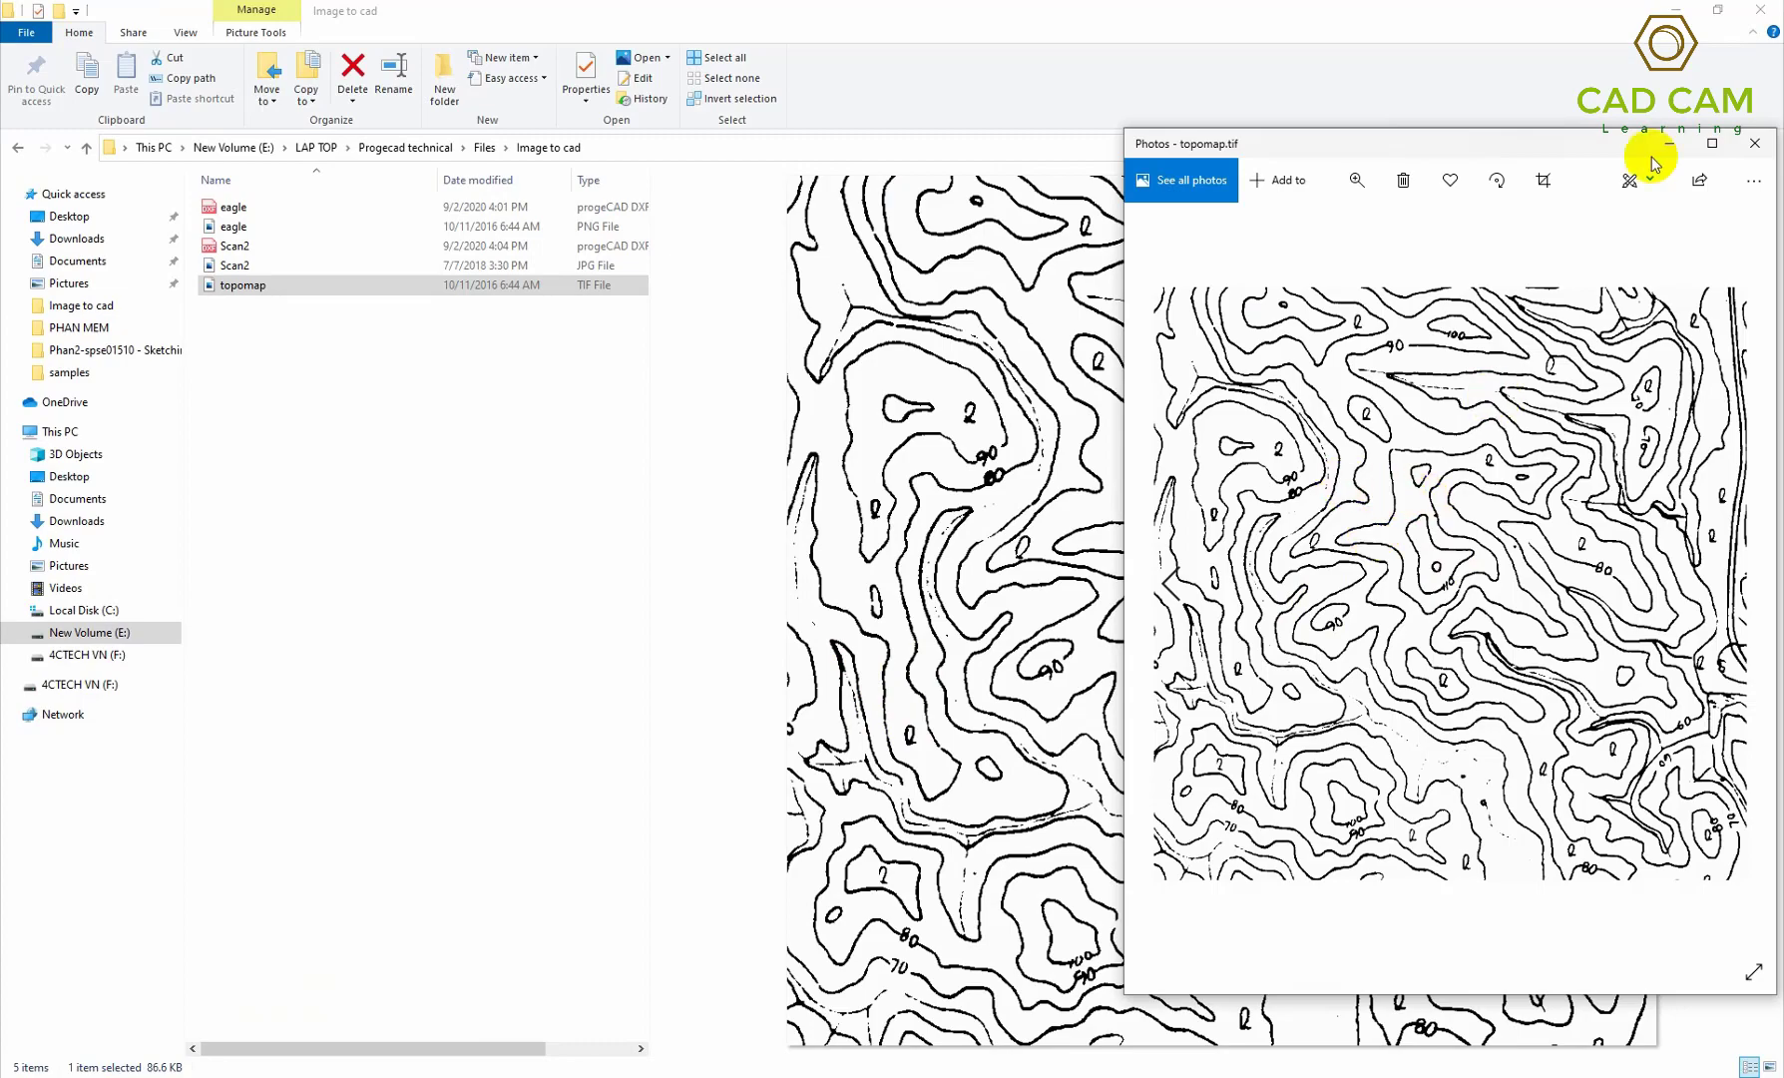
pyautogui.click(1675, 10)
pyautogui.click(1053, 427)
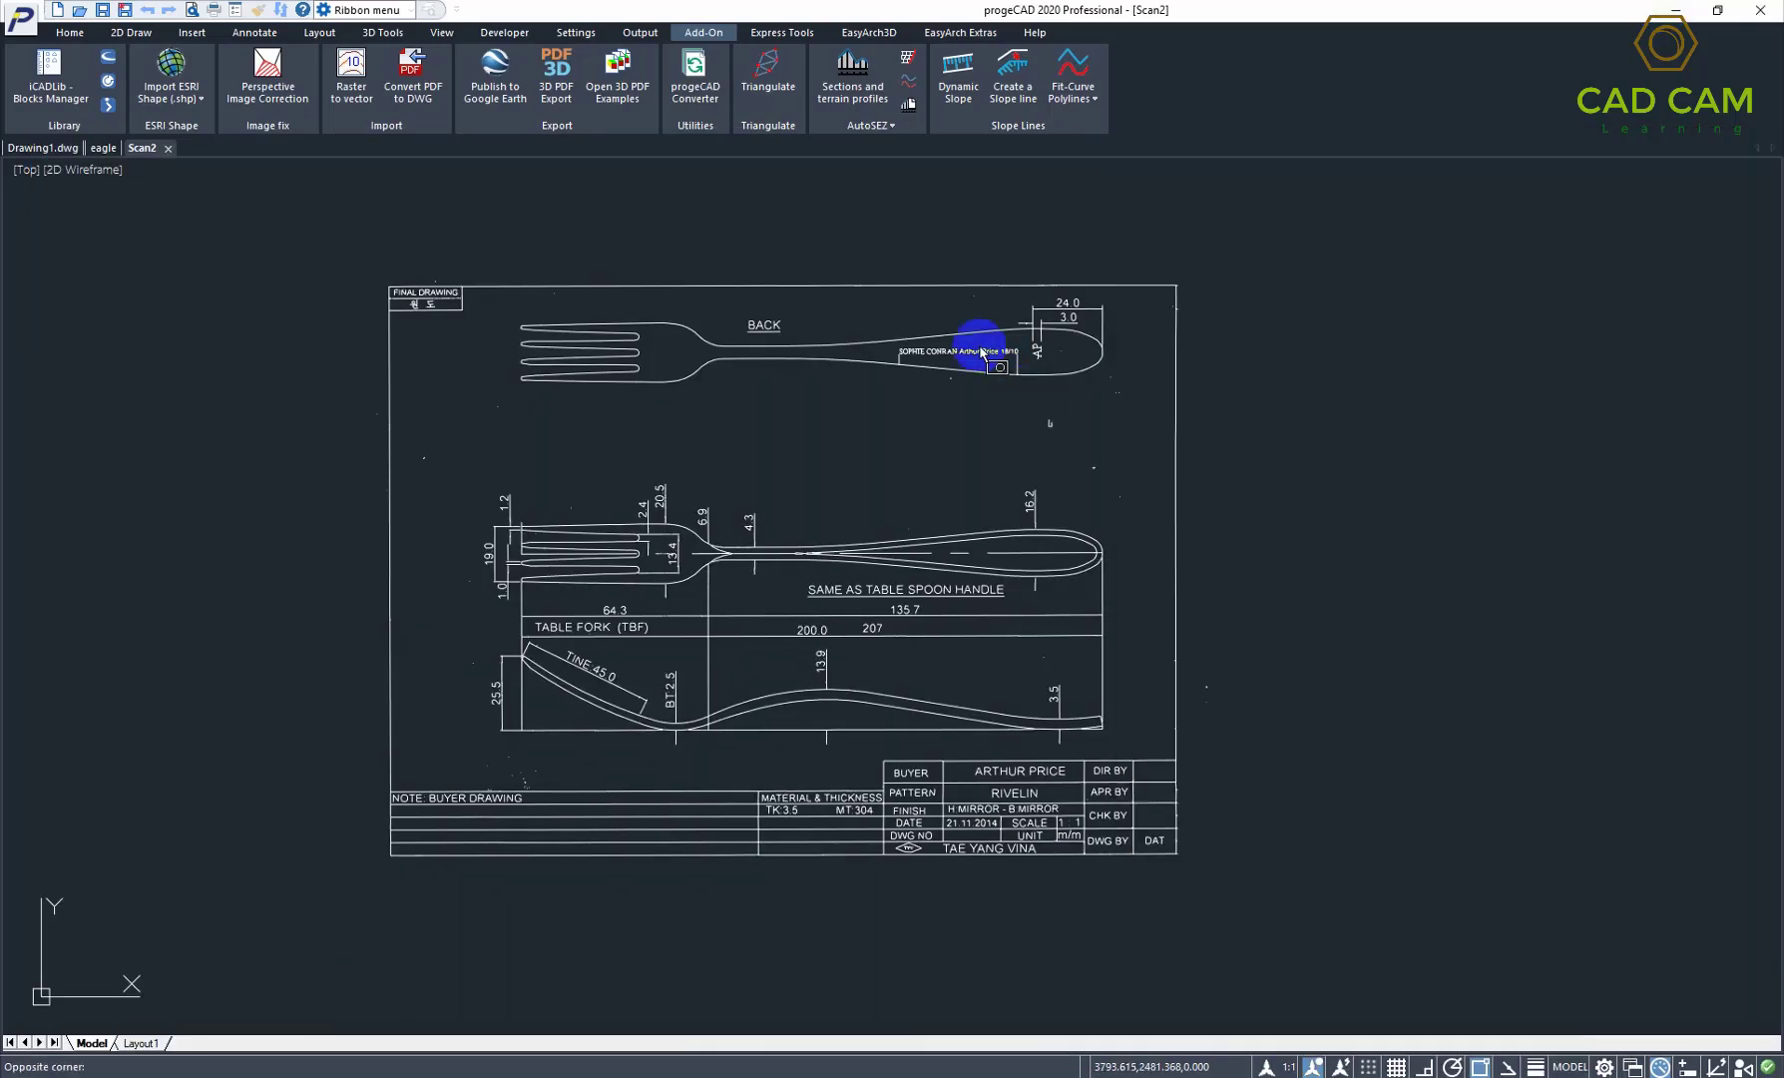
# Step: Cancel the stray selection window and start WinTopo Freeware via Add-On > Raster to vector
pyautogui.click(1013, 455)
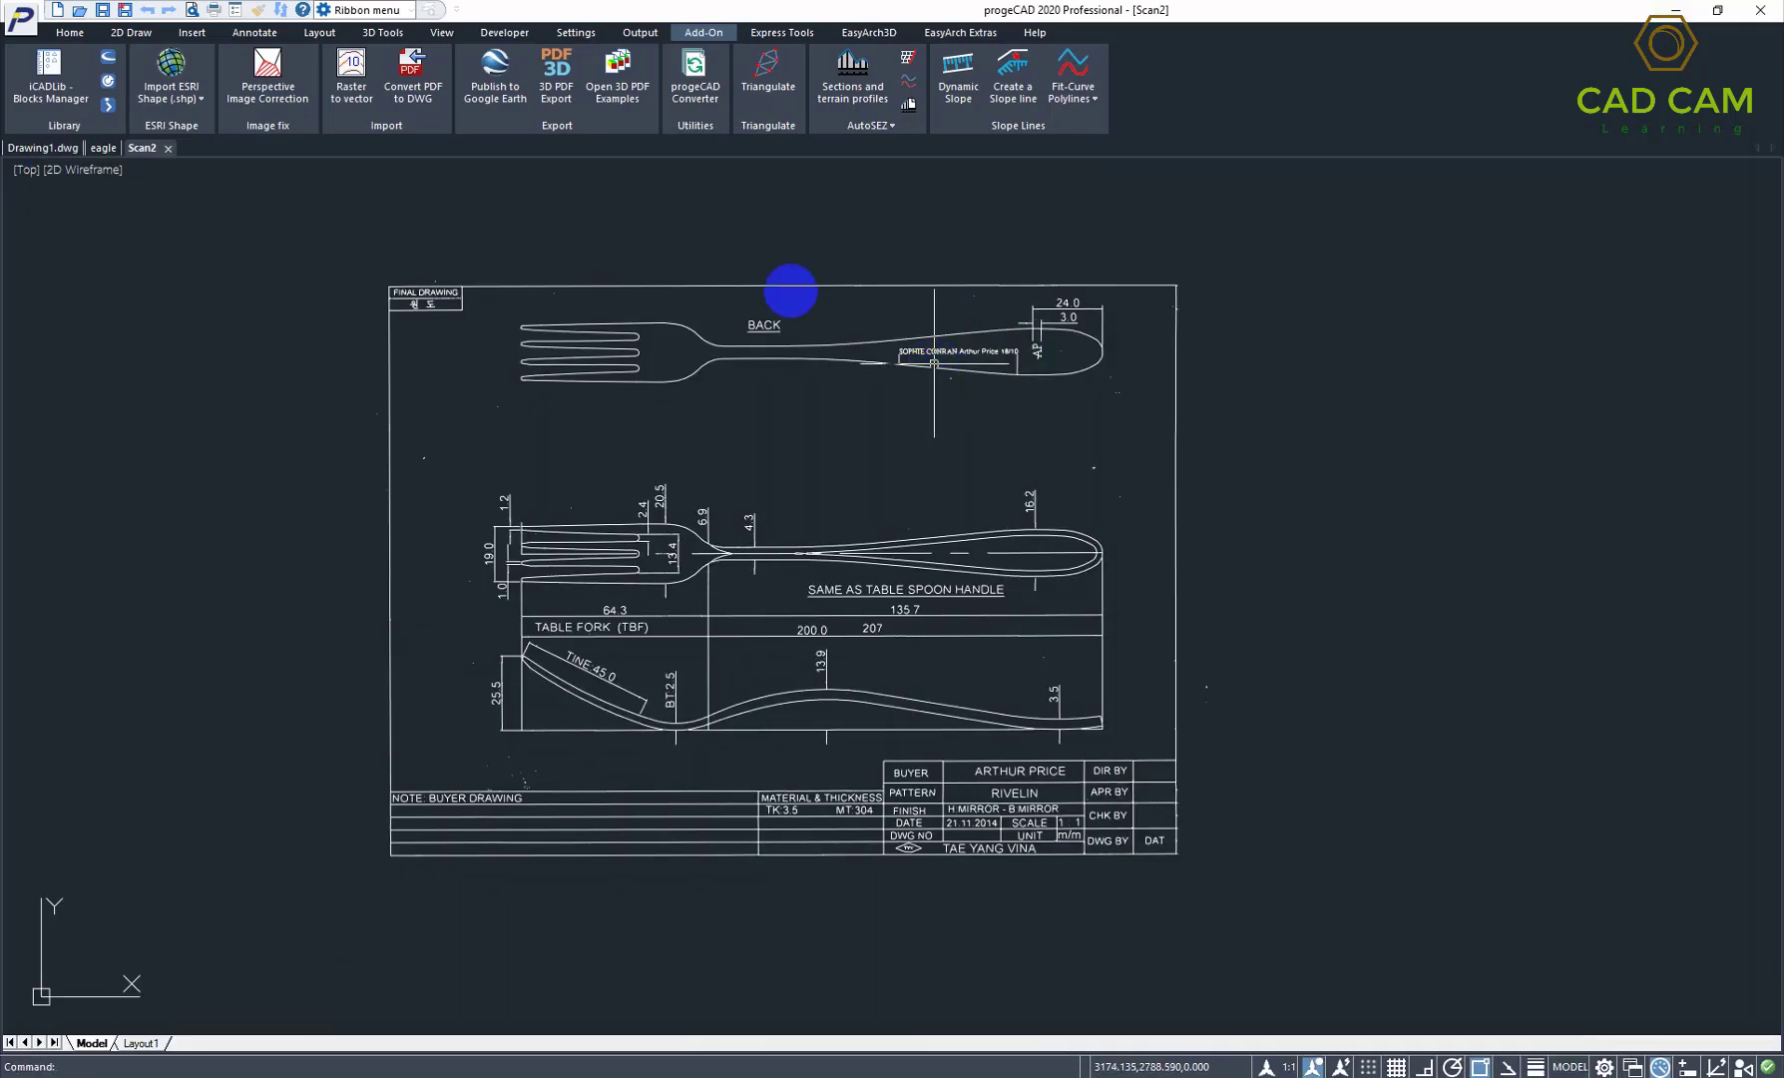
pyautogui.click(366, 75)
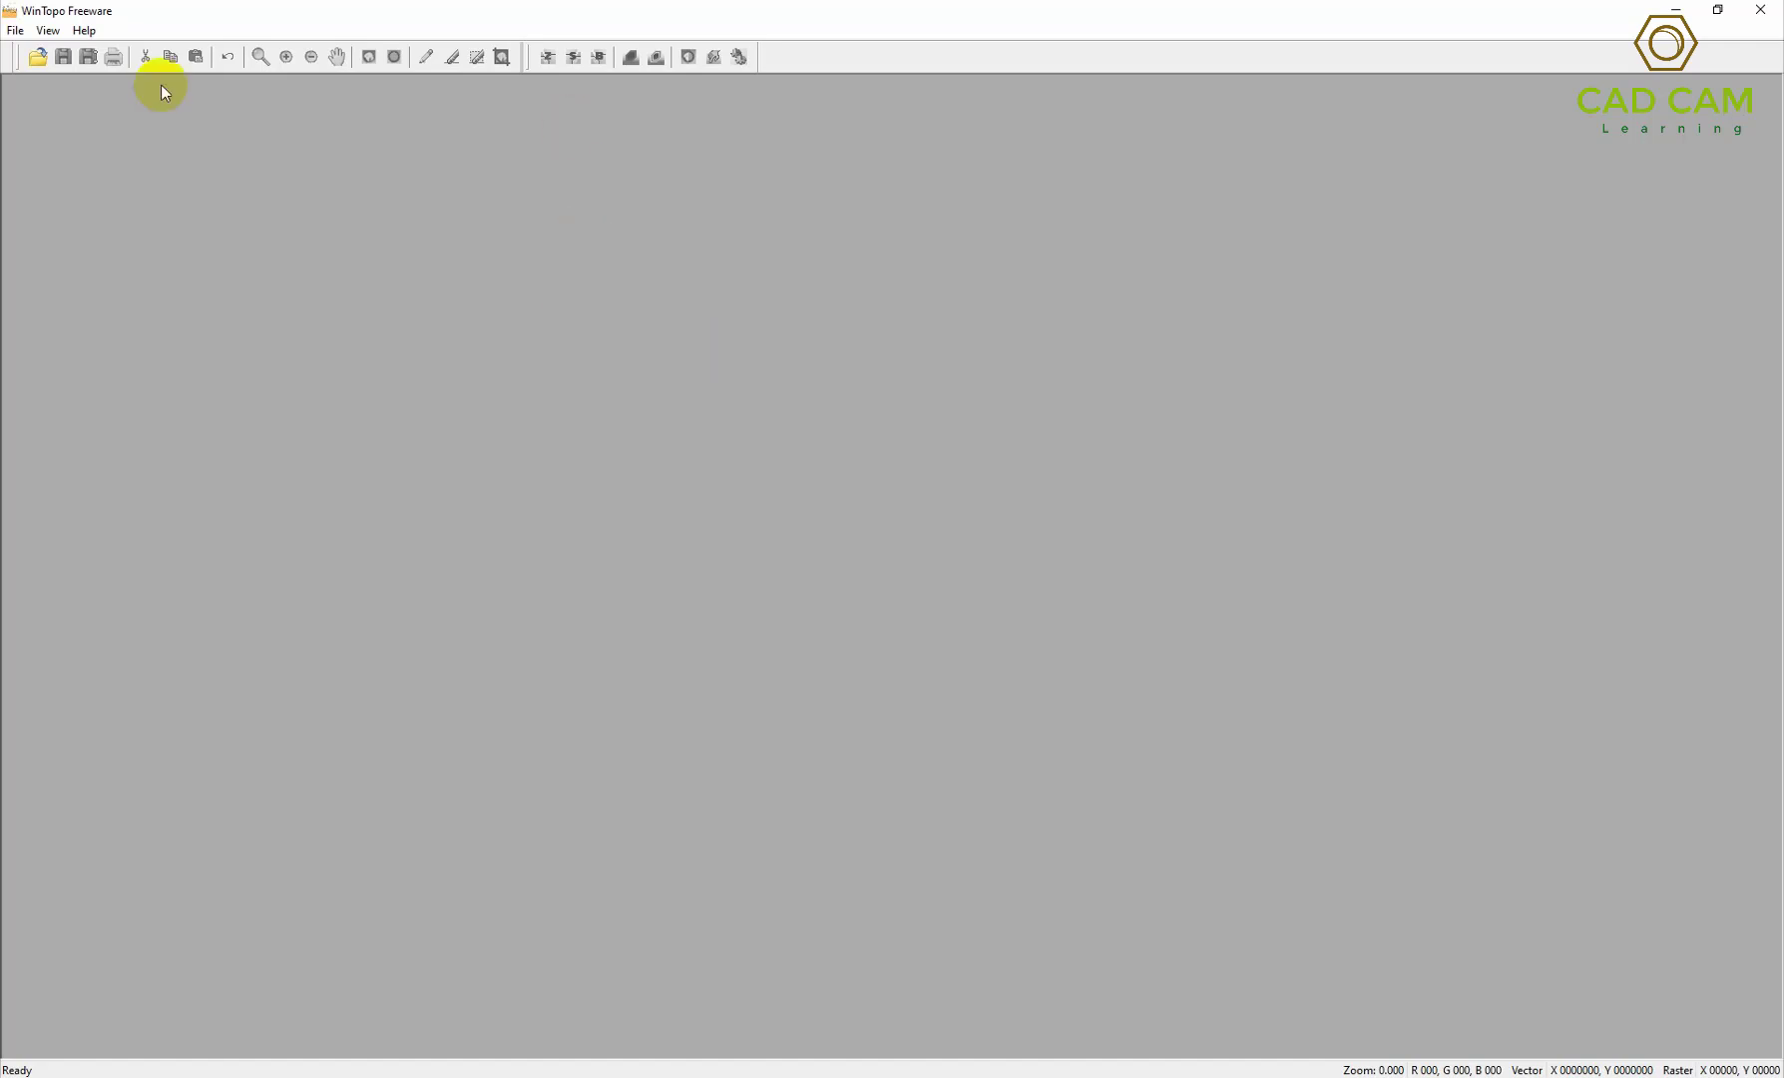
# Step: Load topomap.tif into WinTopo and zoom in and out on the contour lines
pyautogui.click(38, 57)
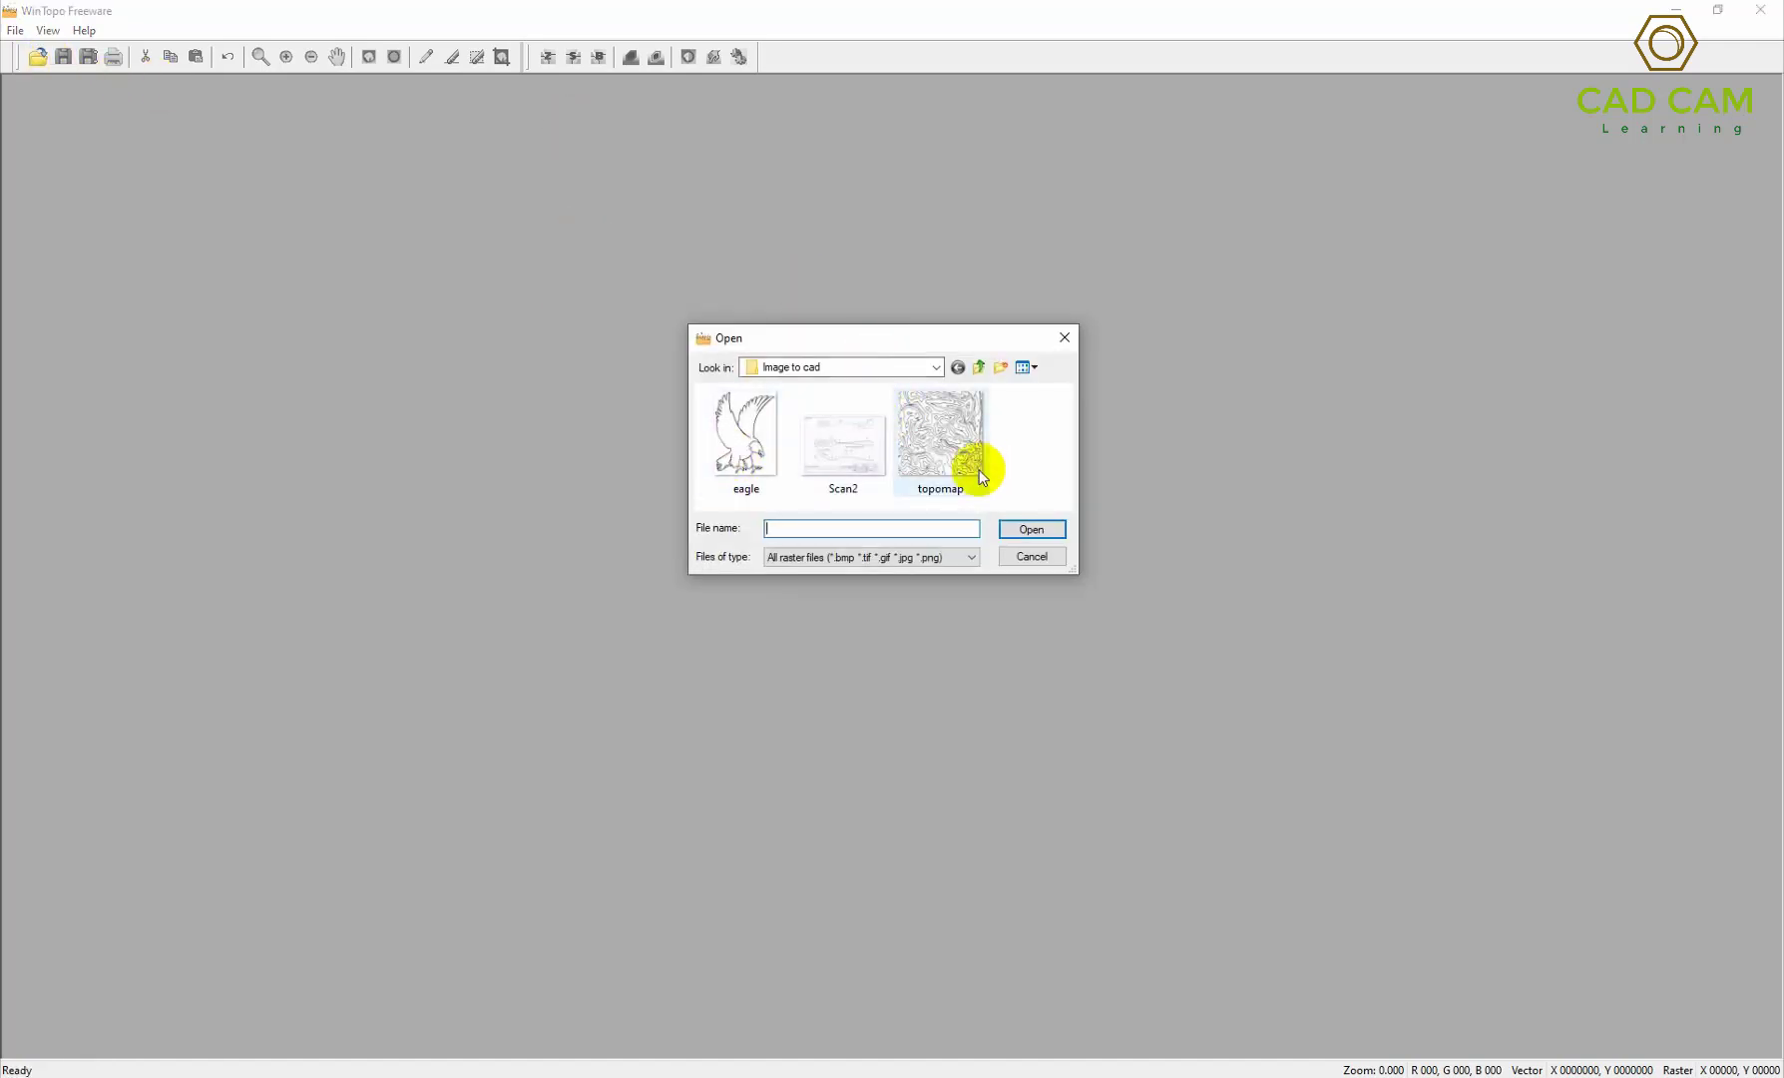
pyautogui.click(921, 462)
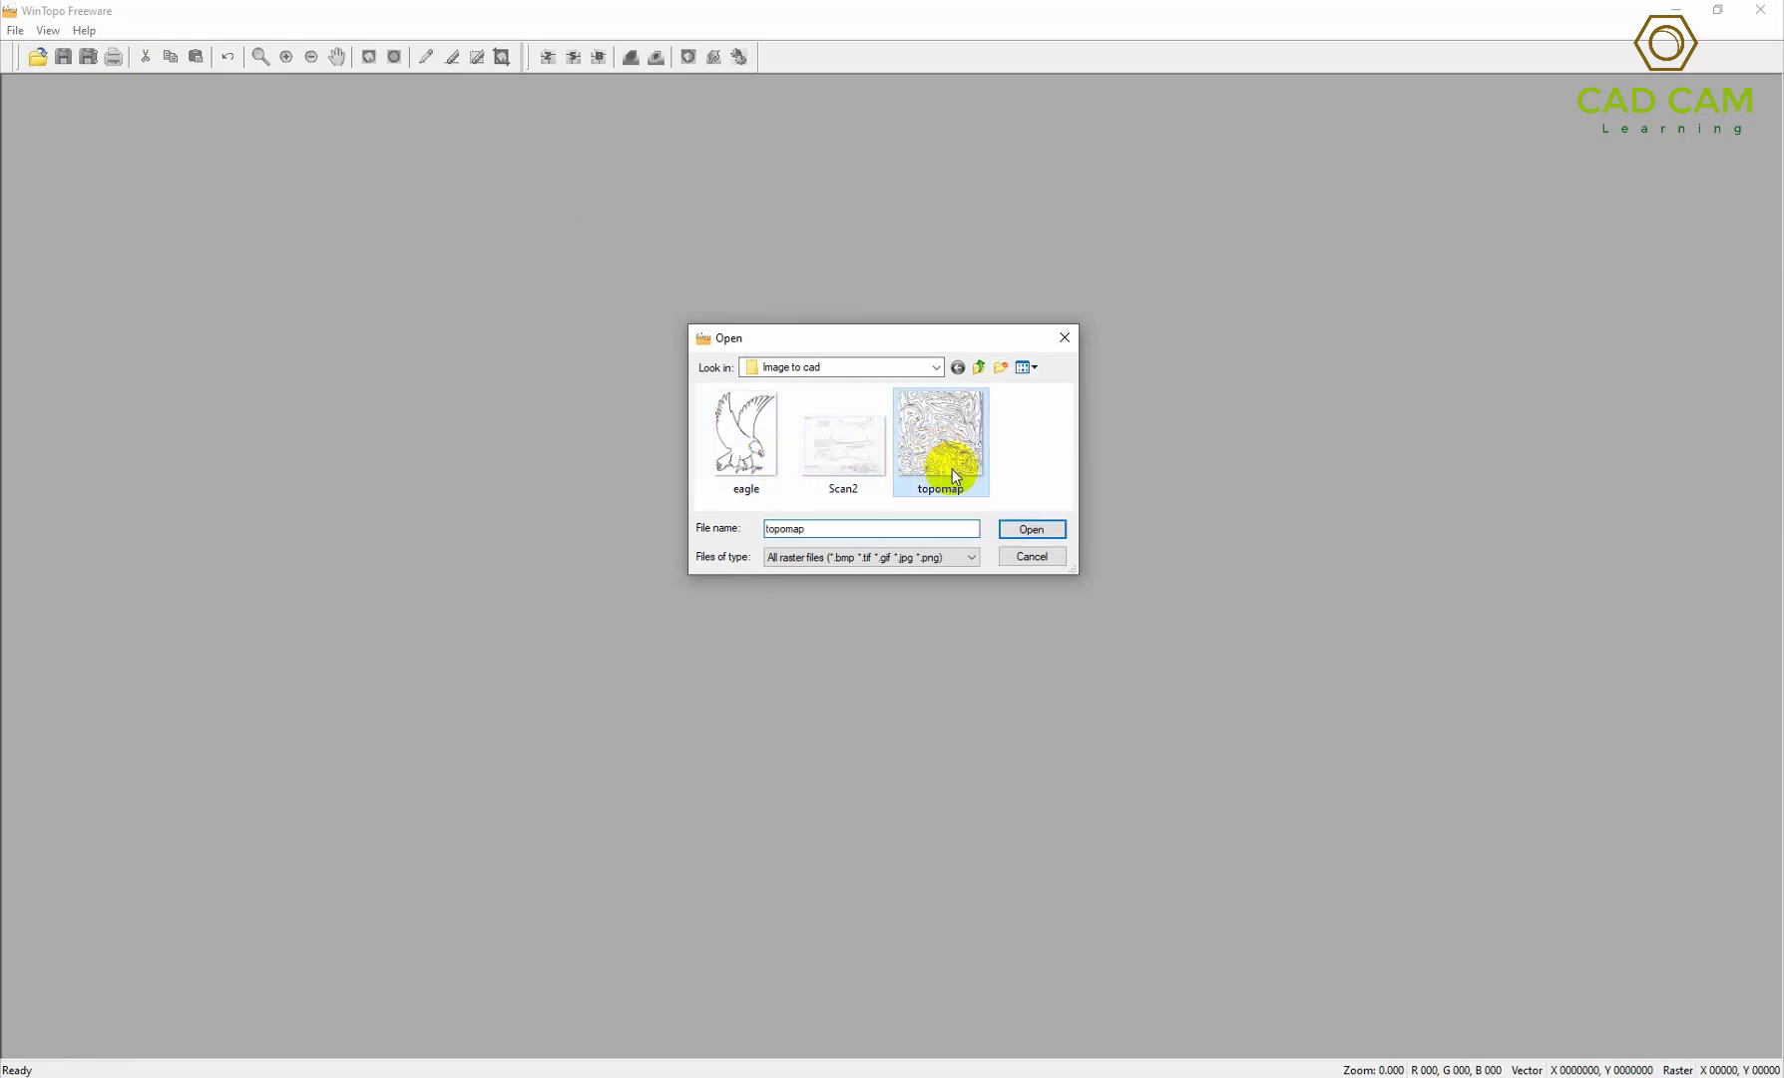
pyautogui.click(1038, 529)
pyautogui.click(878, 491)
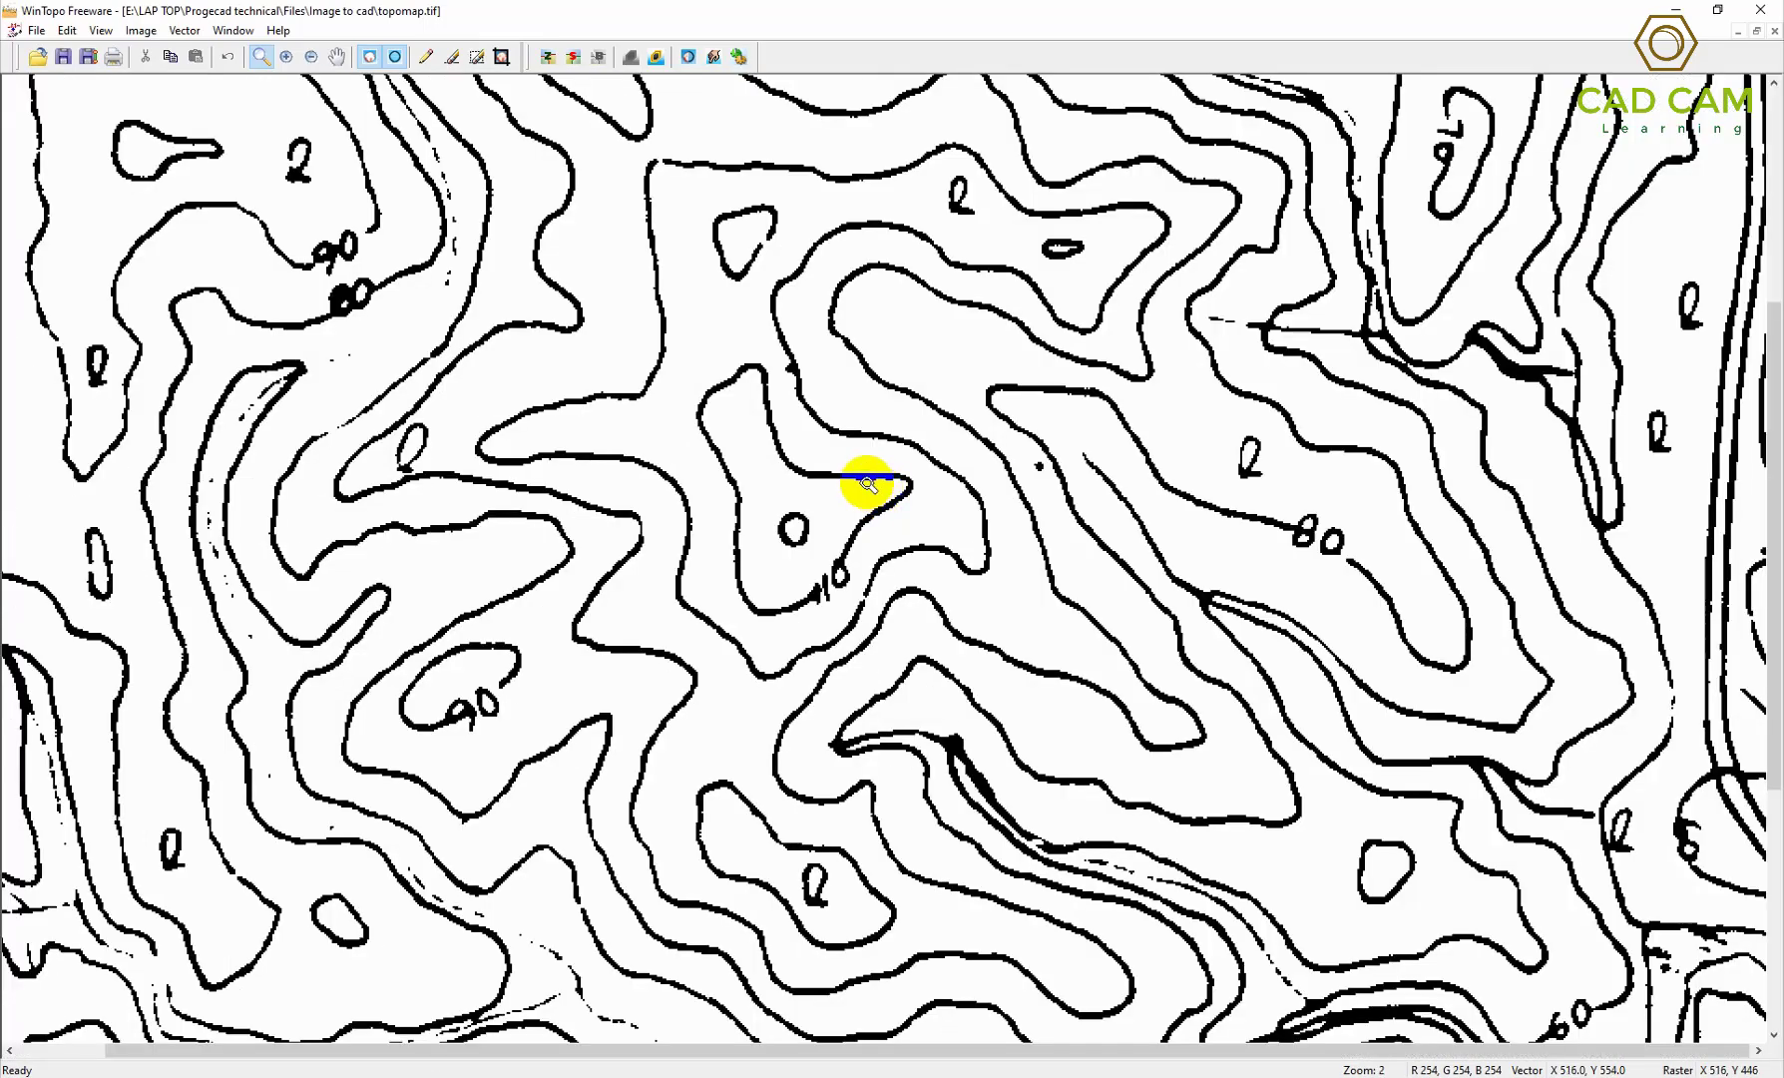
pyautogui.click(866, 483)
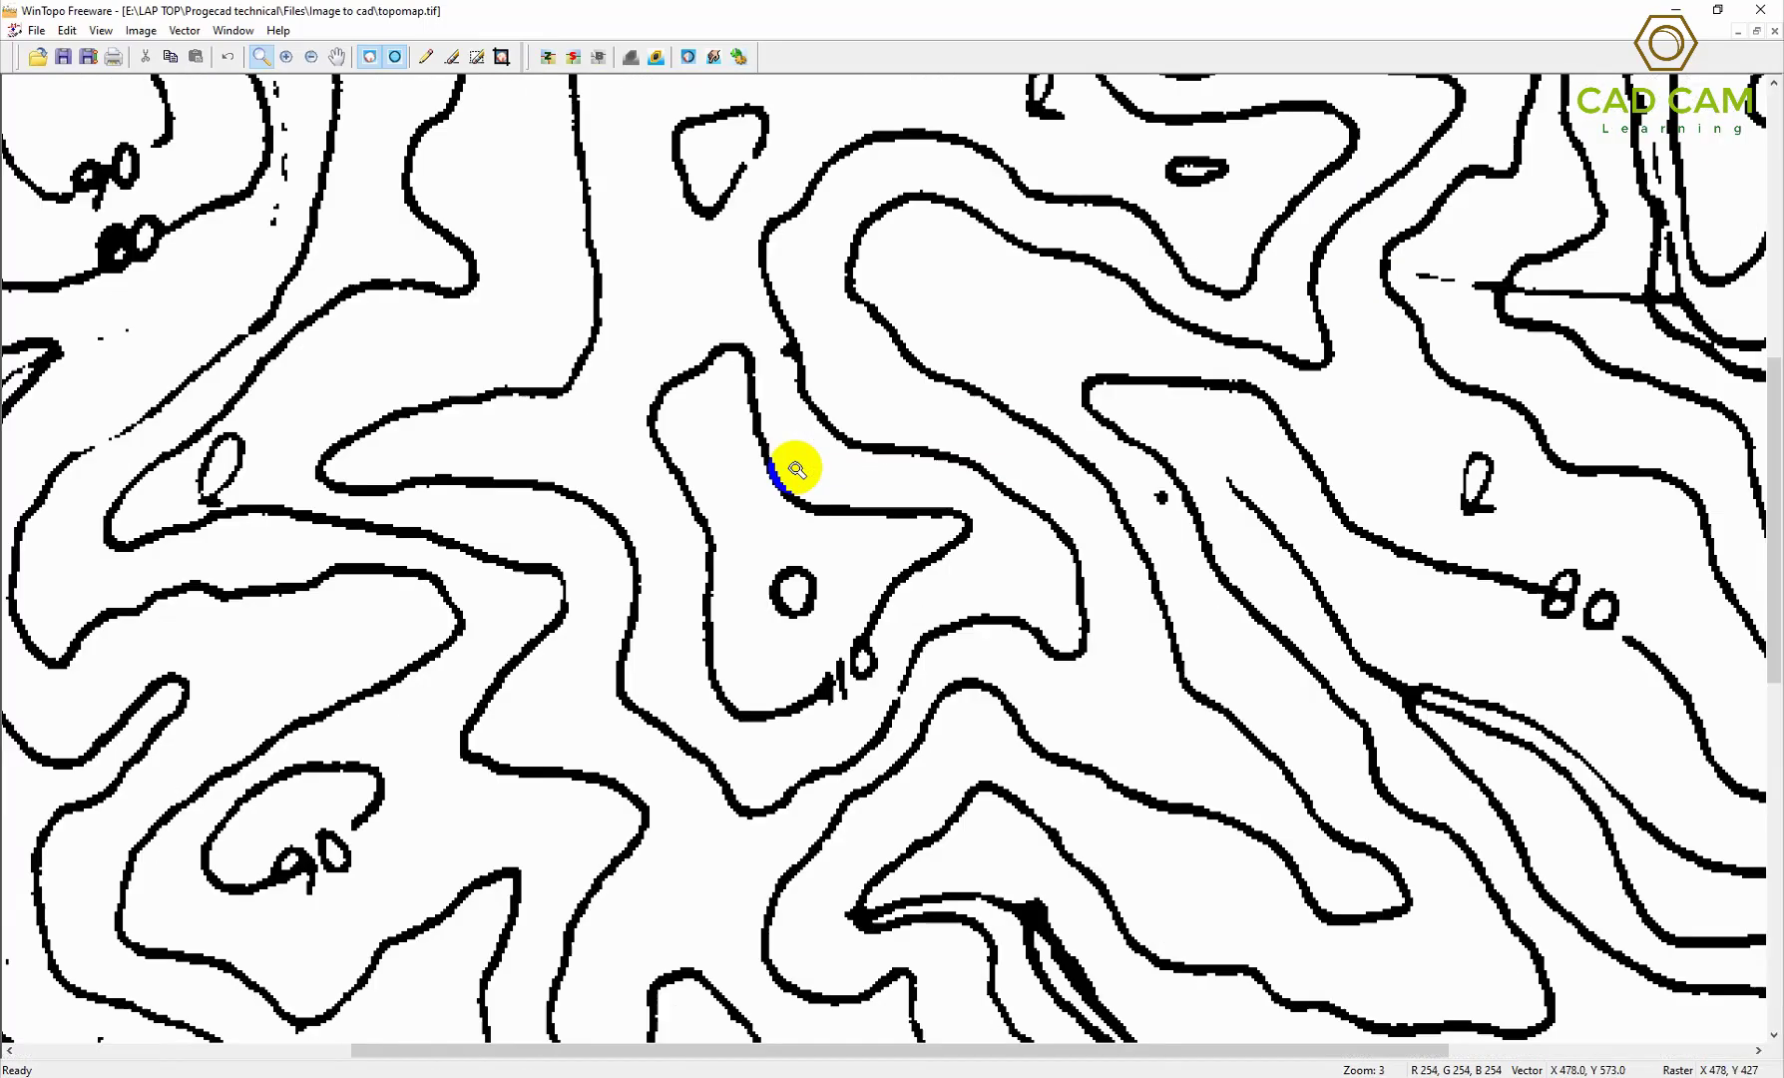
pyautogui.click(794, 464)
pyautogui.rightClick(794, 464)
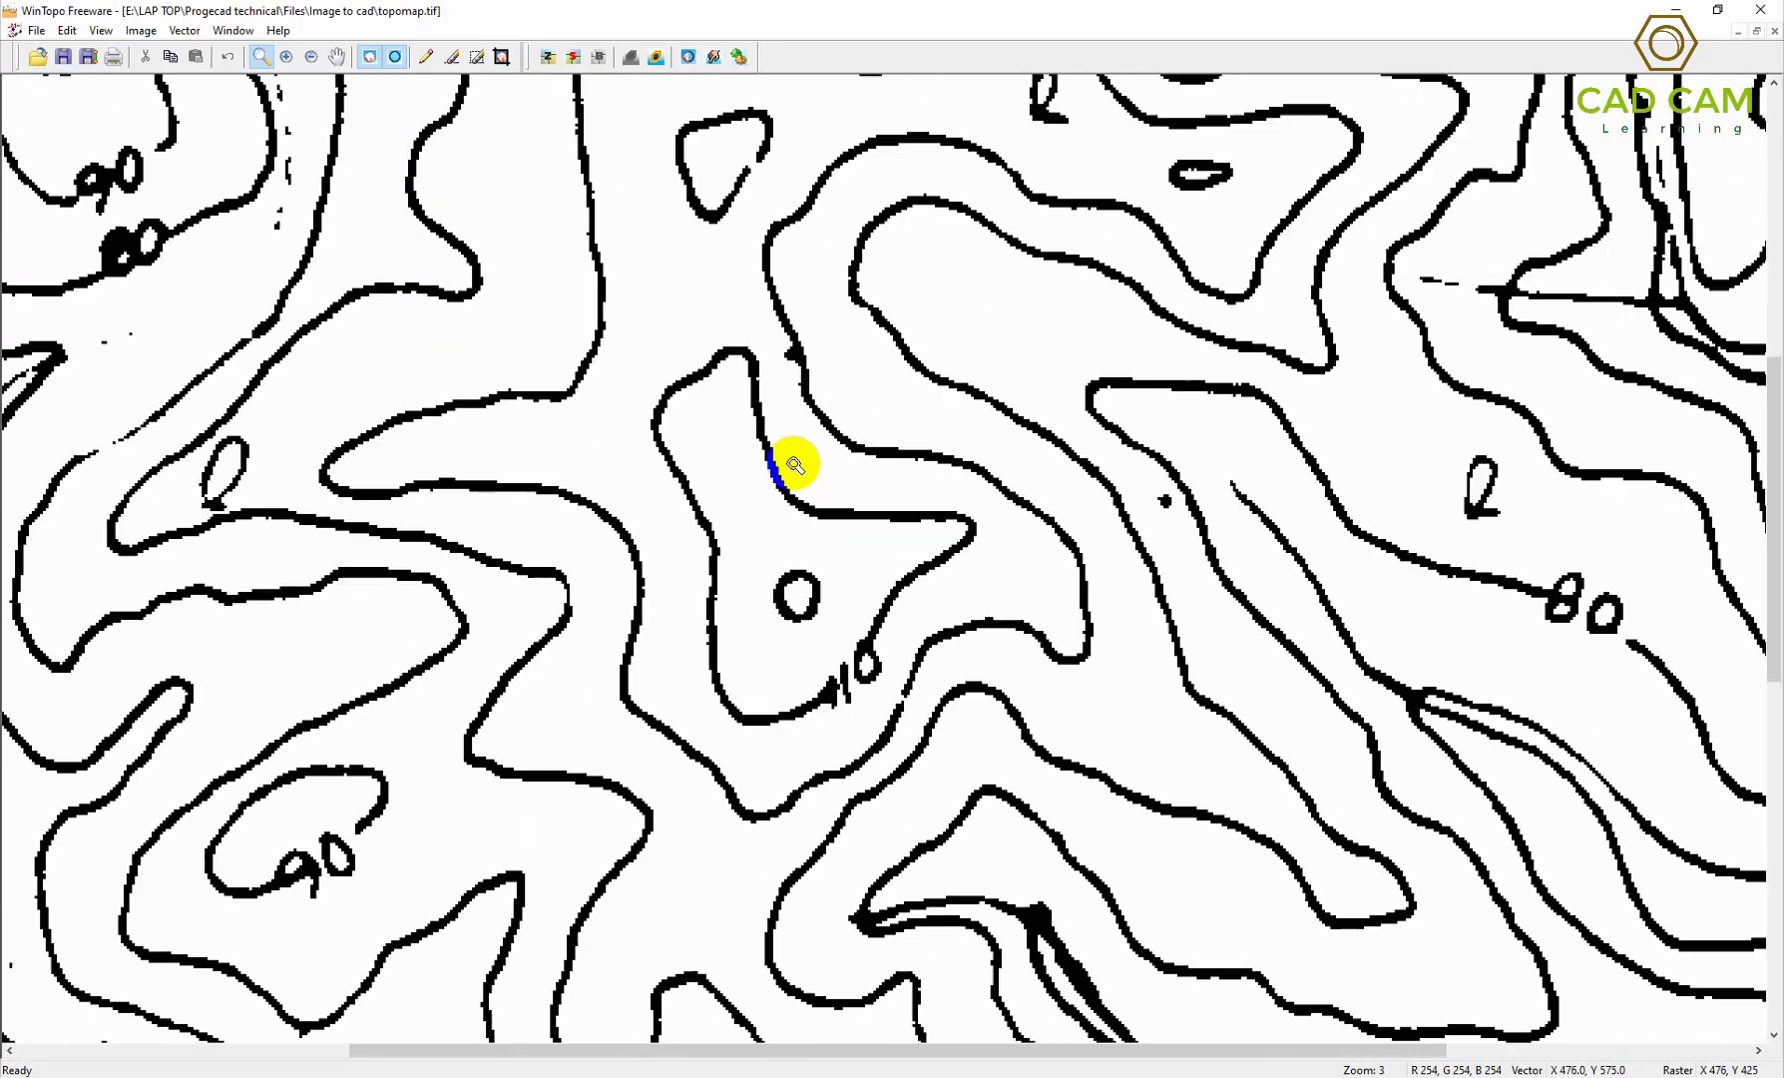
pyautogui.rightClick(794, 464)
pyautogui.click(794, 464)
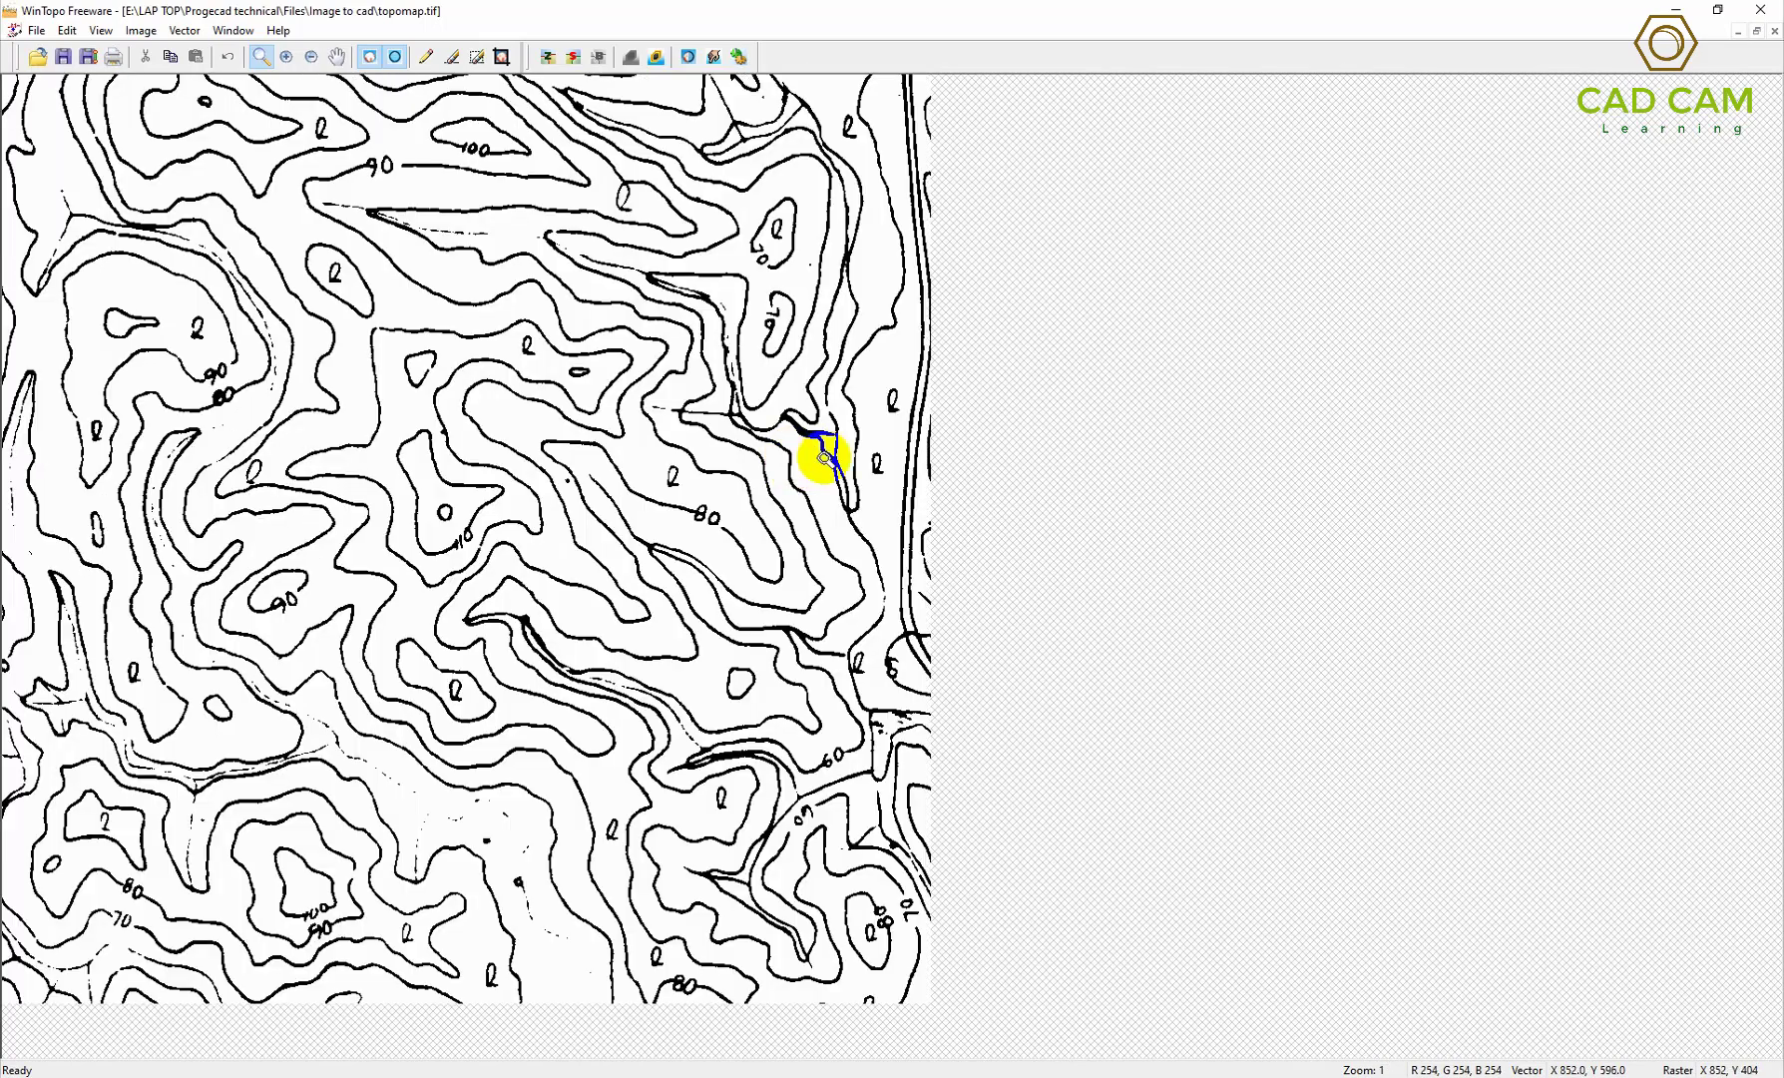
# Step: Set One-Touch Vectorise thinning to Zhang/Suen centre-line and confirm
pyautogui.click(738, 57)
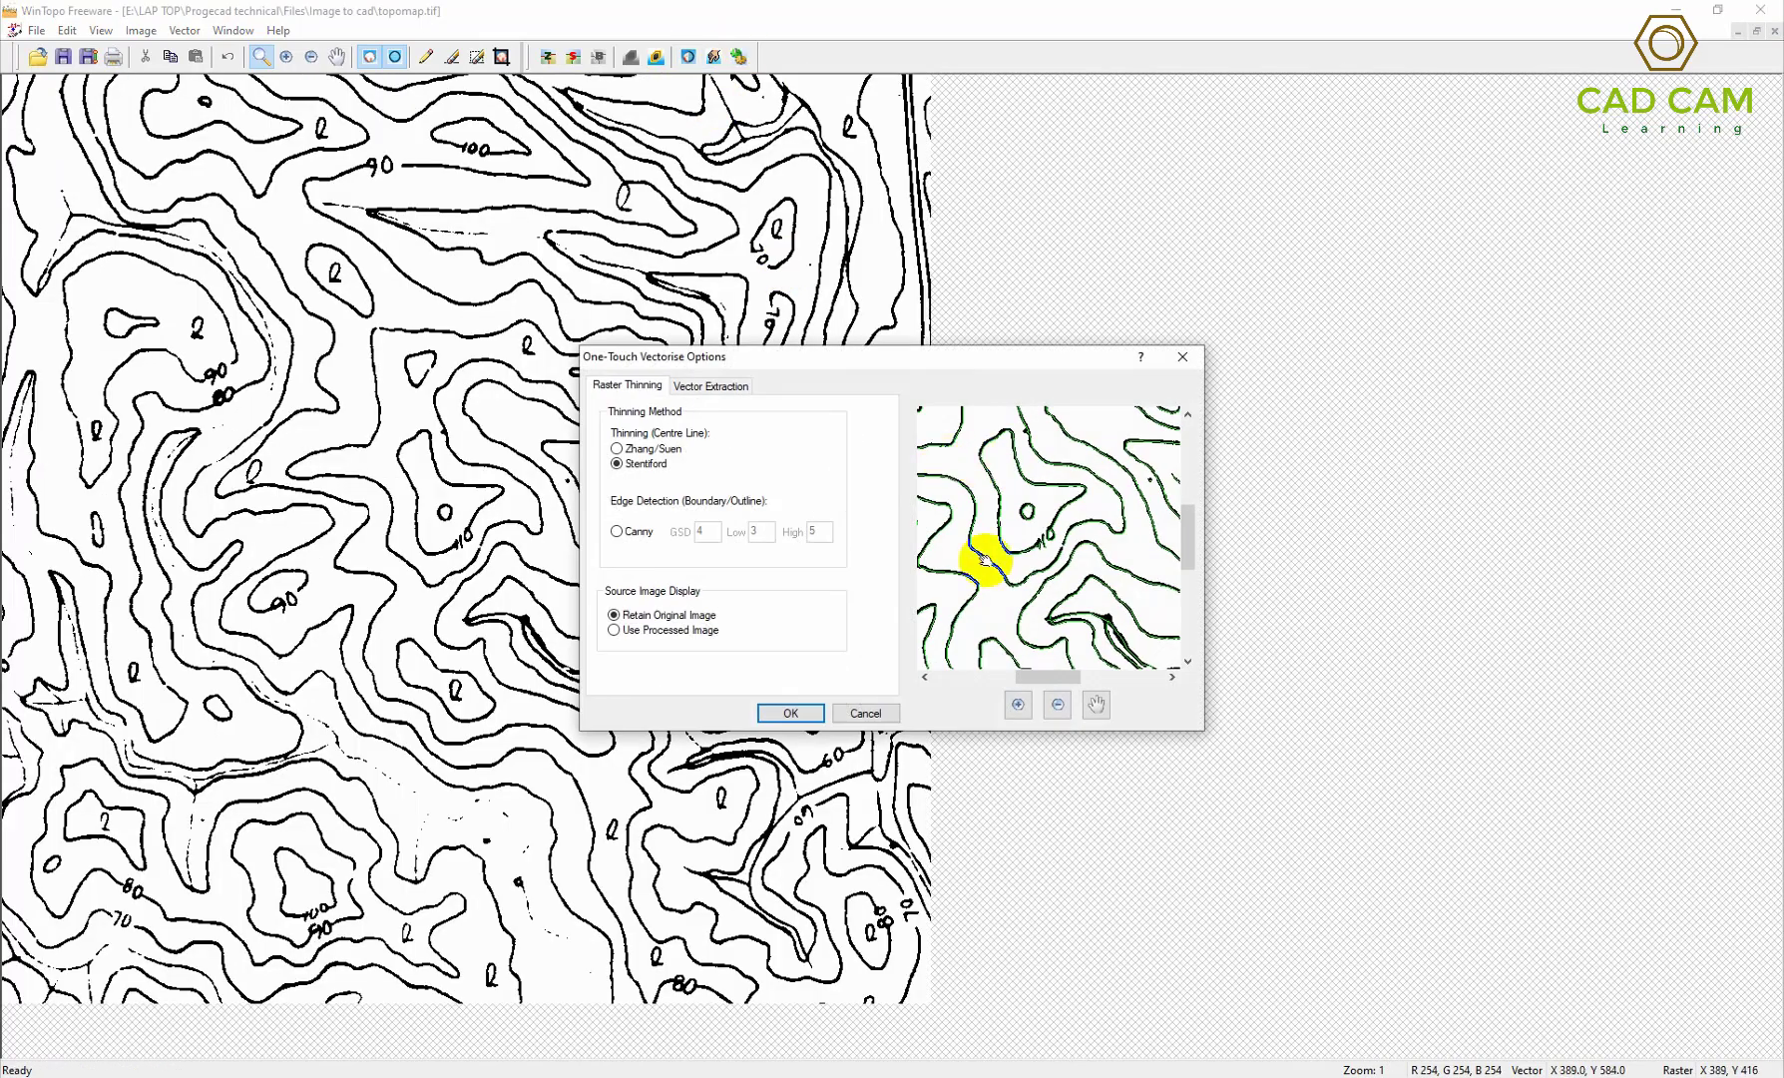
pyautogui.click(642, 449)
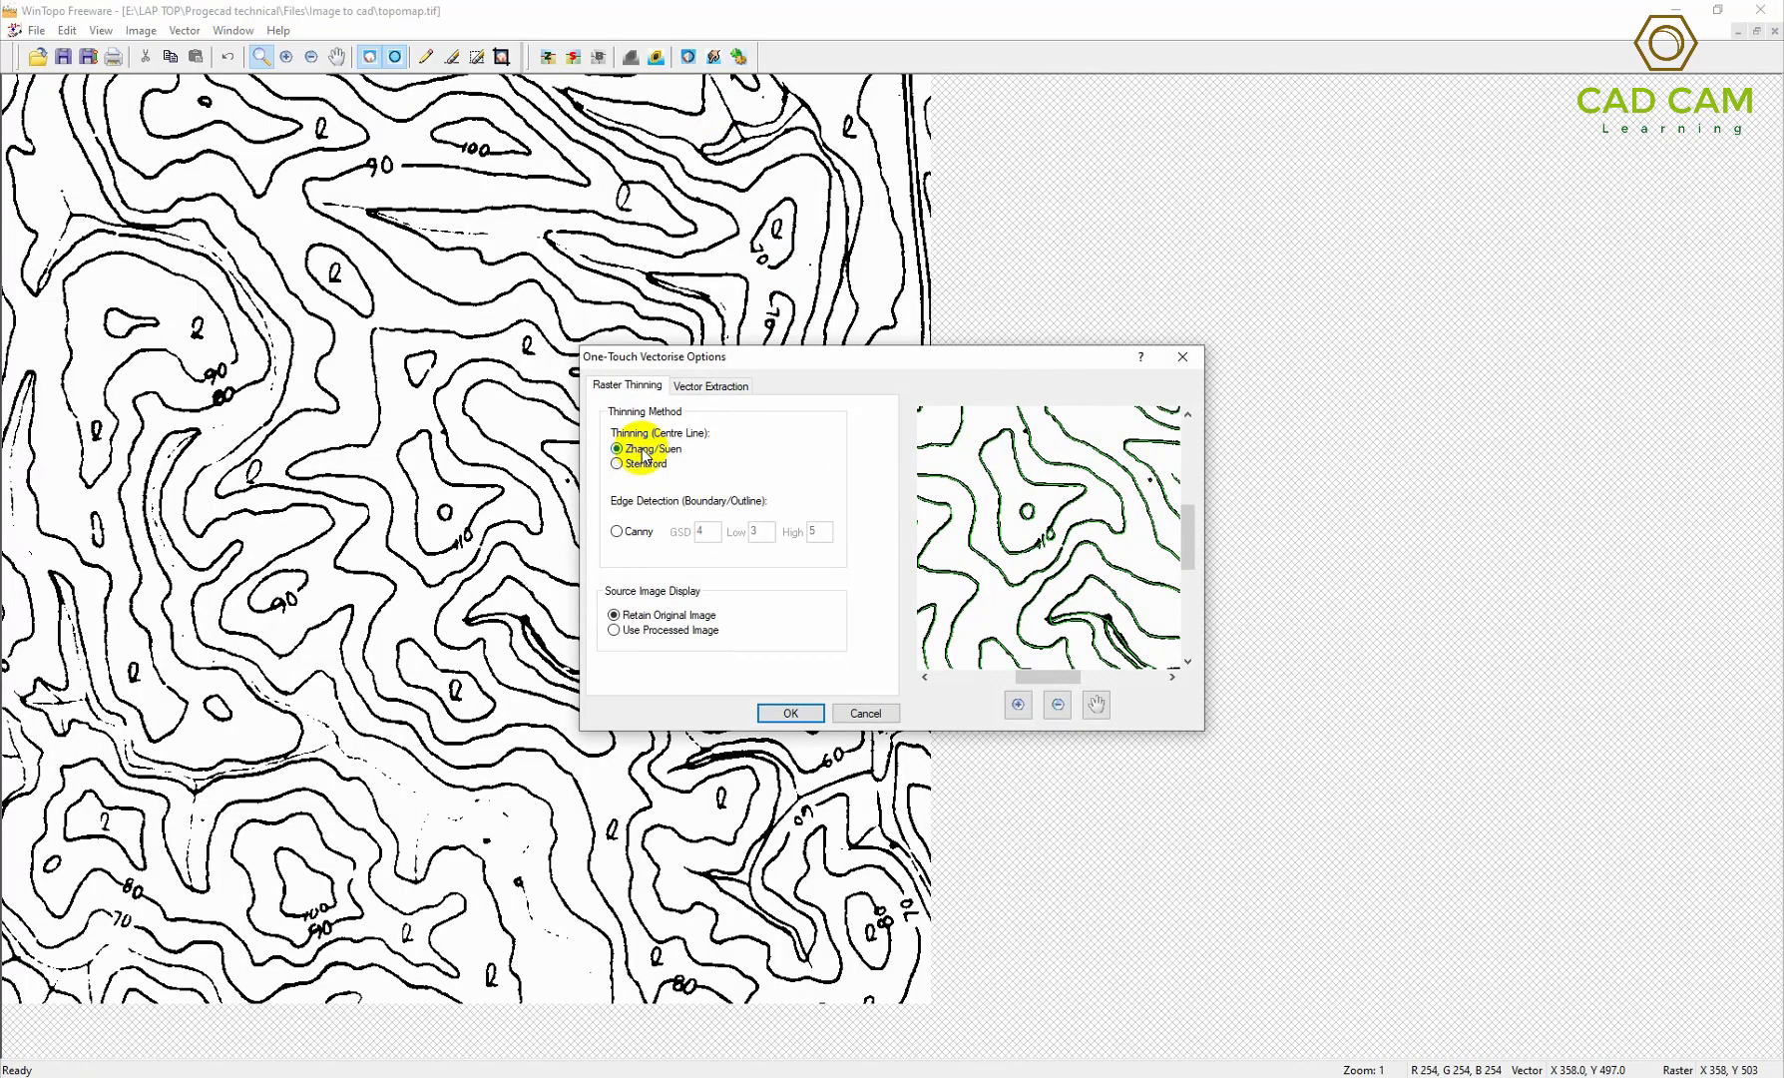
pyautogui.click(804, 713)
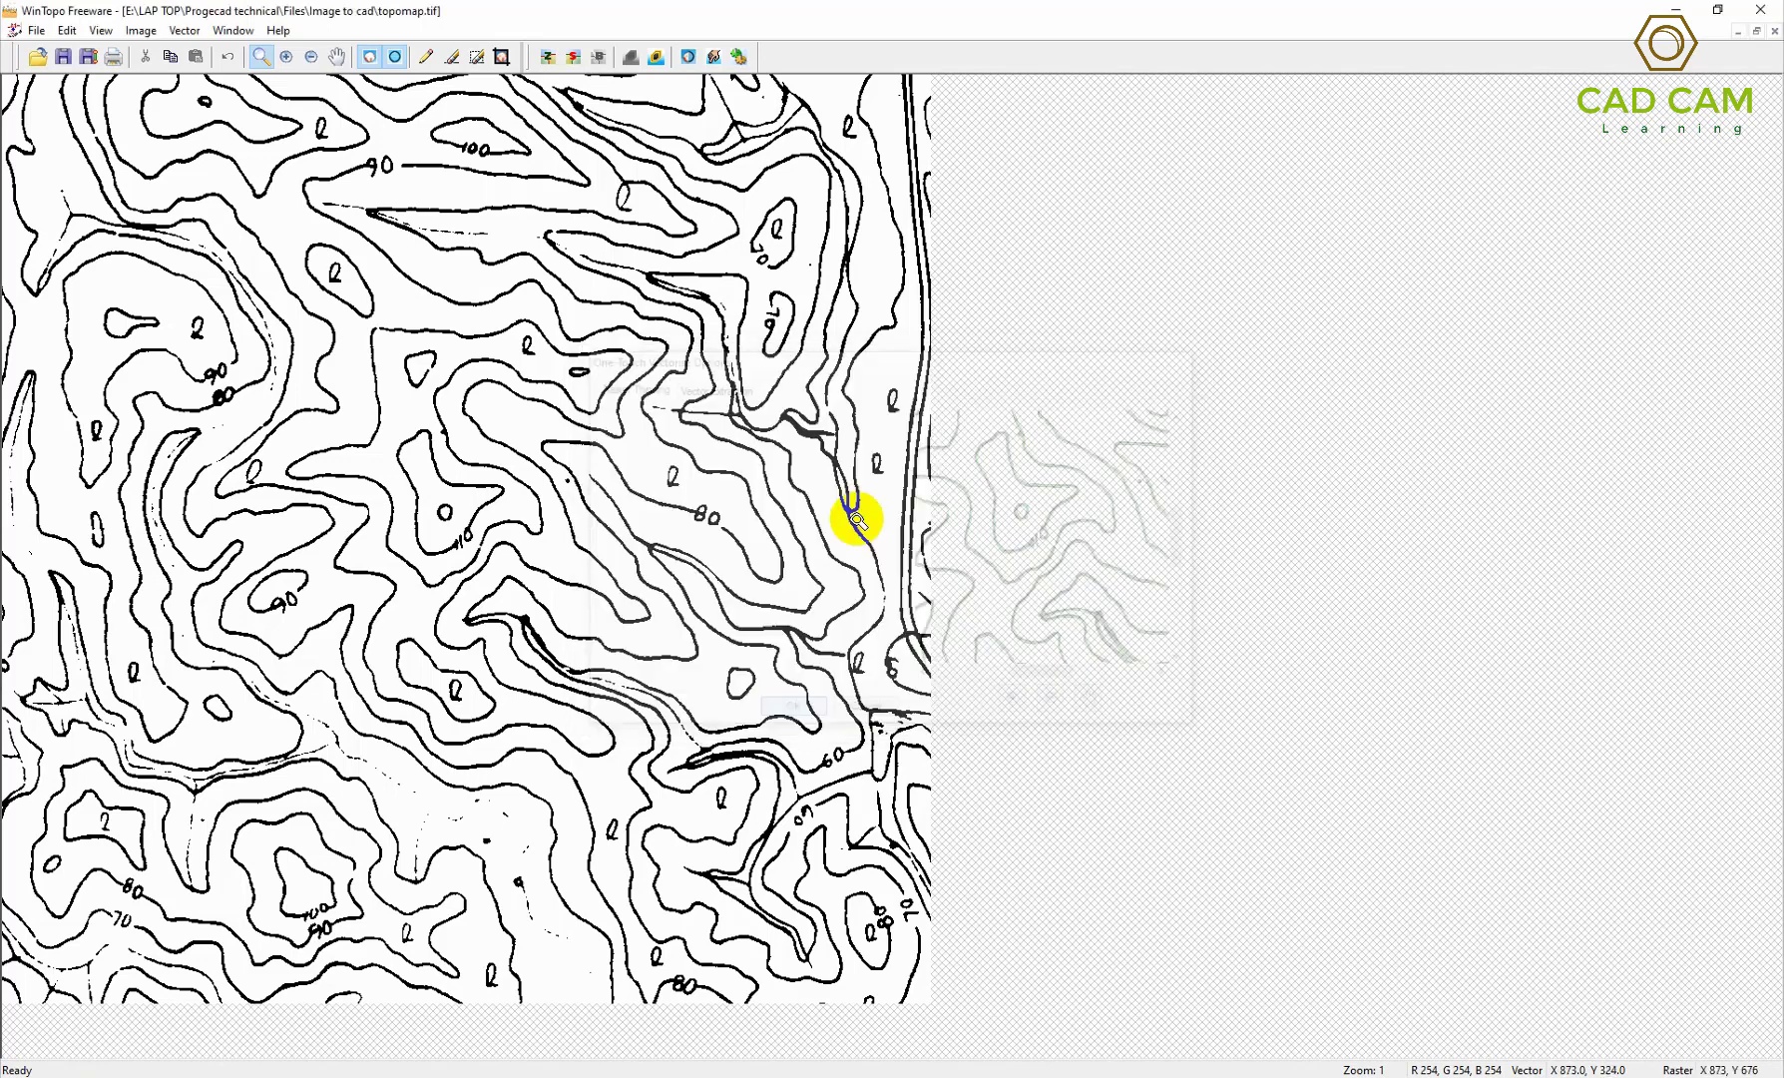
# Step: Run One-Touch Vectorise on the contour map and zoom to inspect the traced lines
pyautogui.click(714, 57)
pyautogui.scroll(-1, 589, 462)
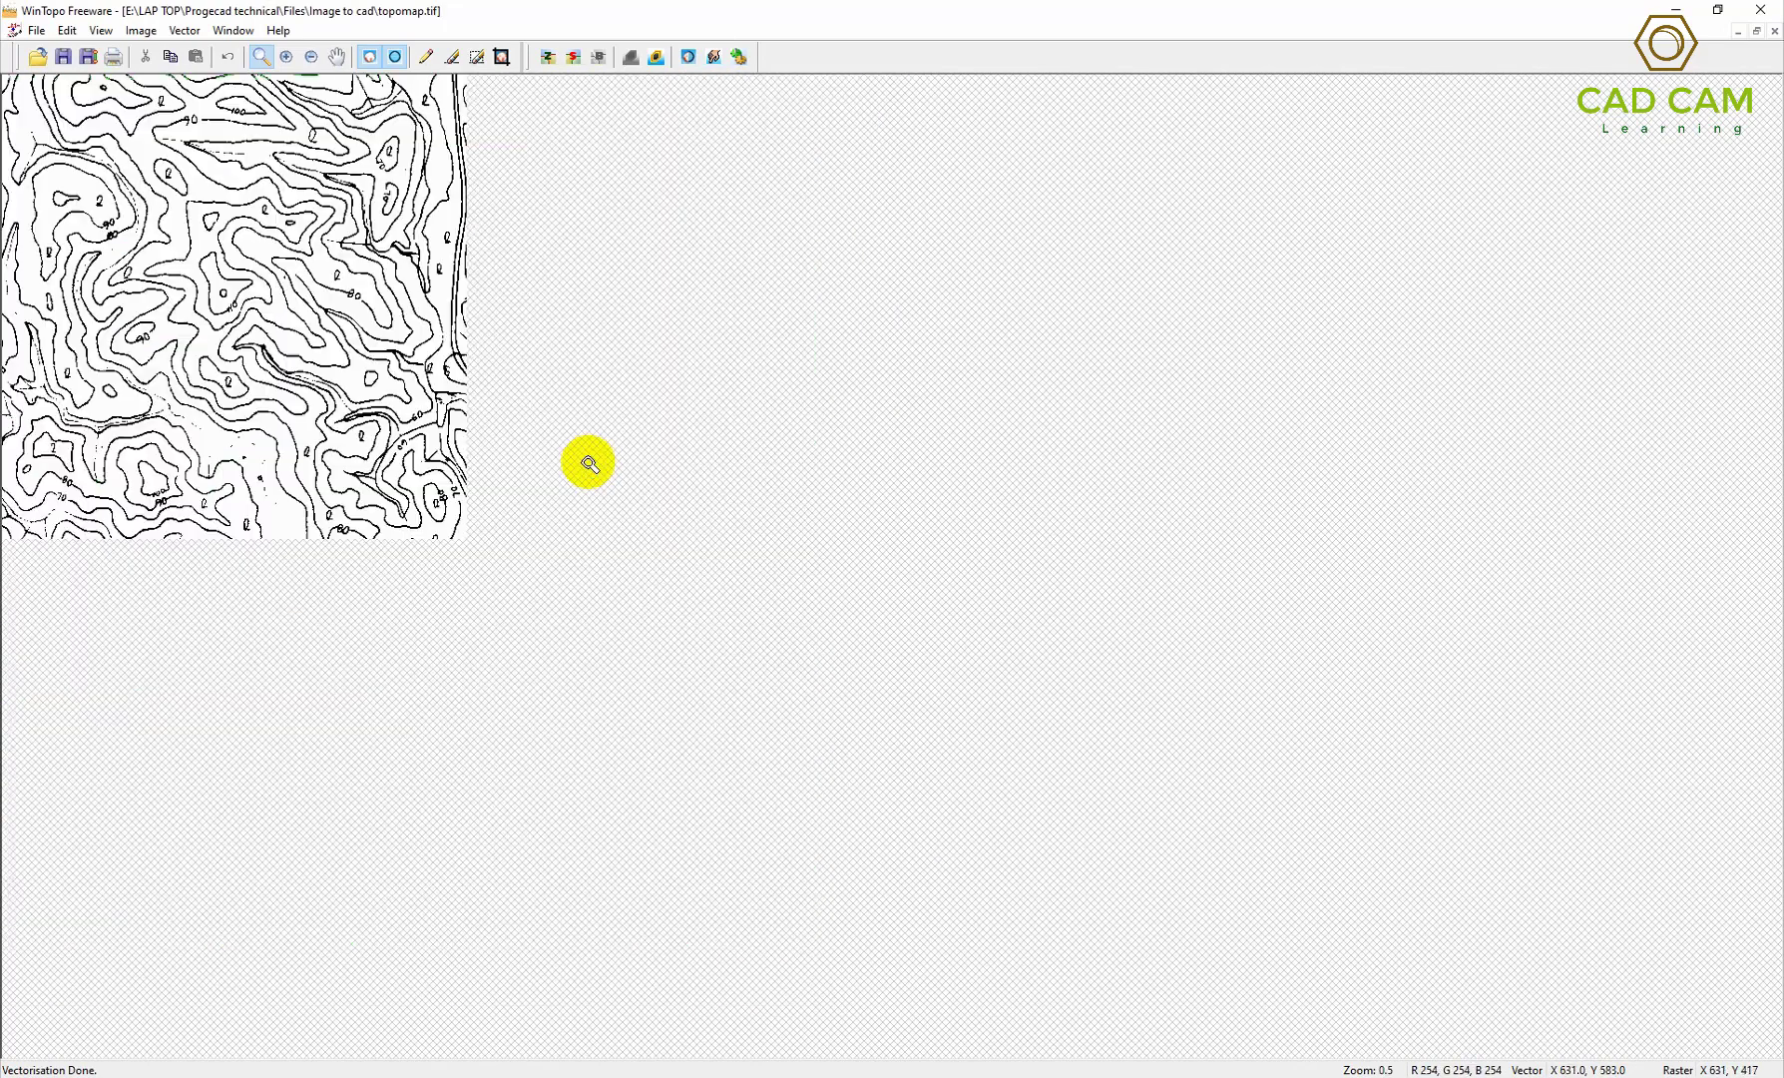
pyautogui.scroll(-1, 187, 379)
pyautogui.scroll(2, 326, 474)
pyautogui.scroll(2, 325, 474)
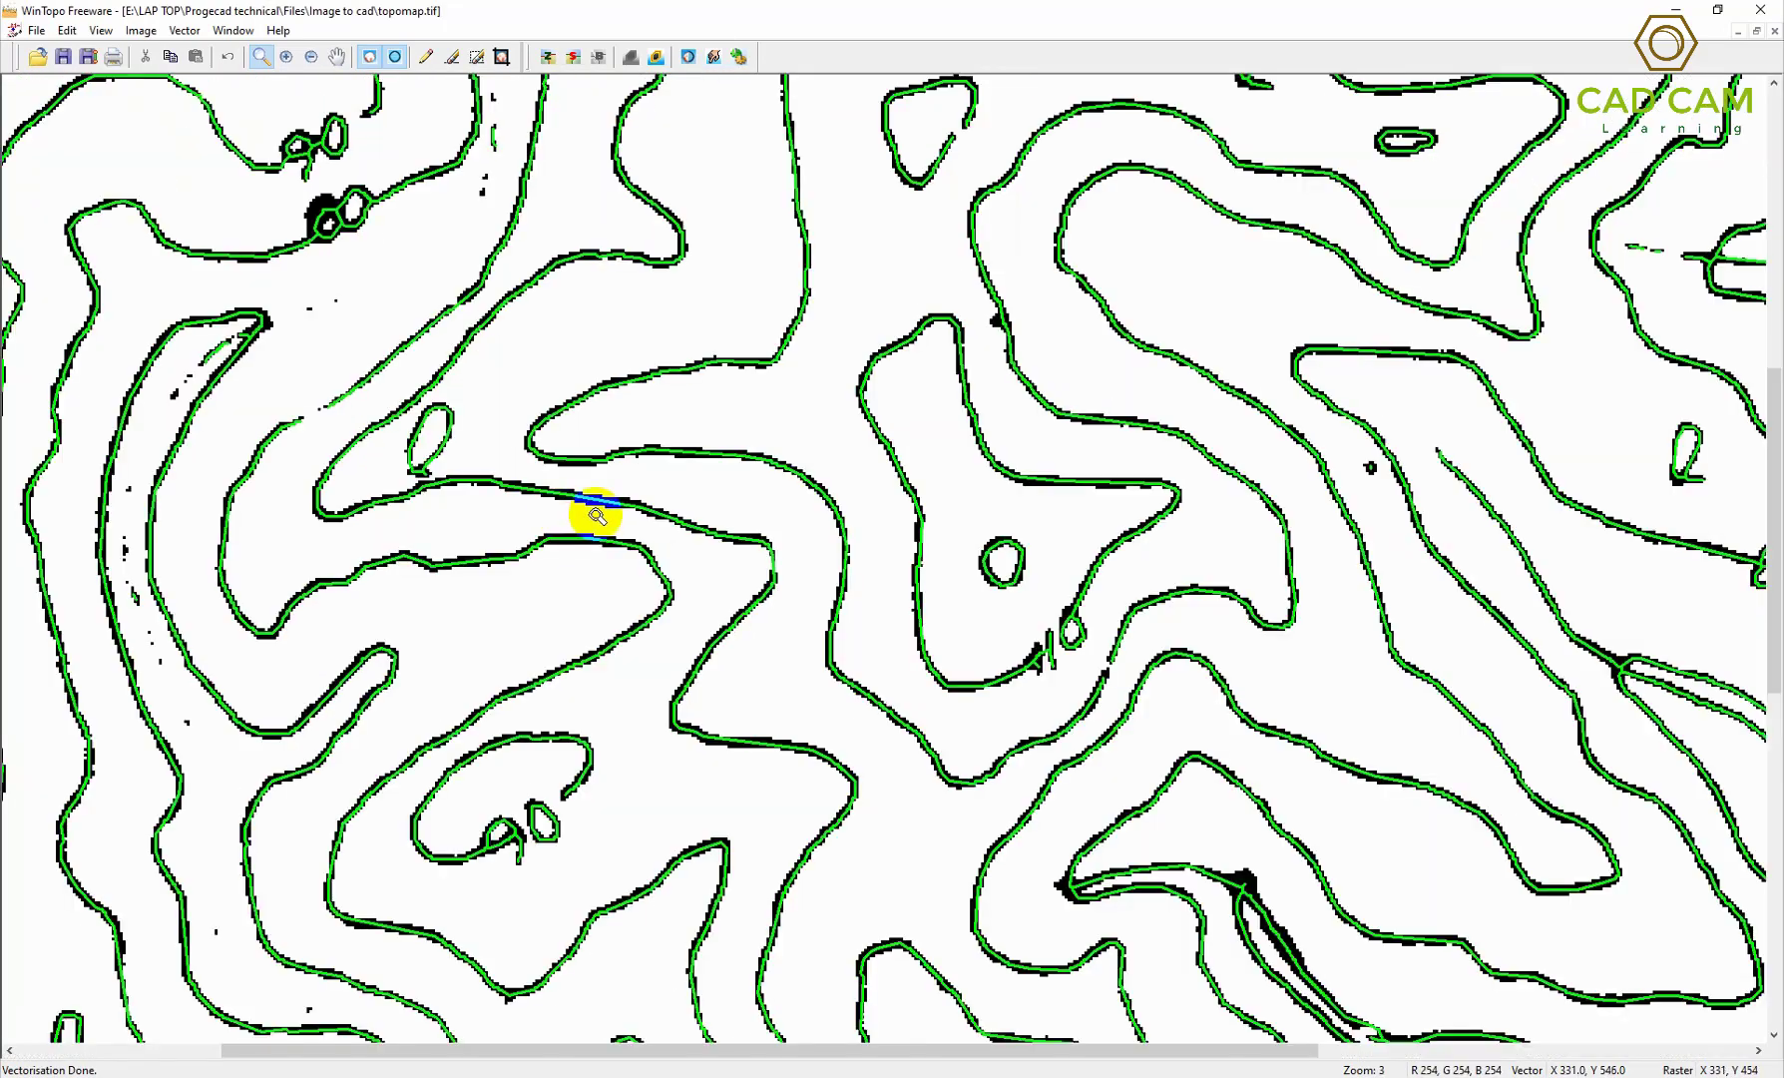
pyautogui.scroll(1, 596, 515)
pyautogui.scroll(1, 597, 515)
pyautogui.scroll(-2, 1005, 423)
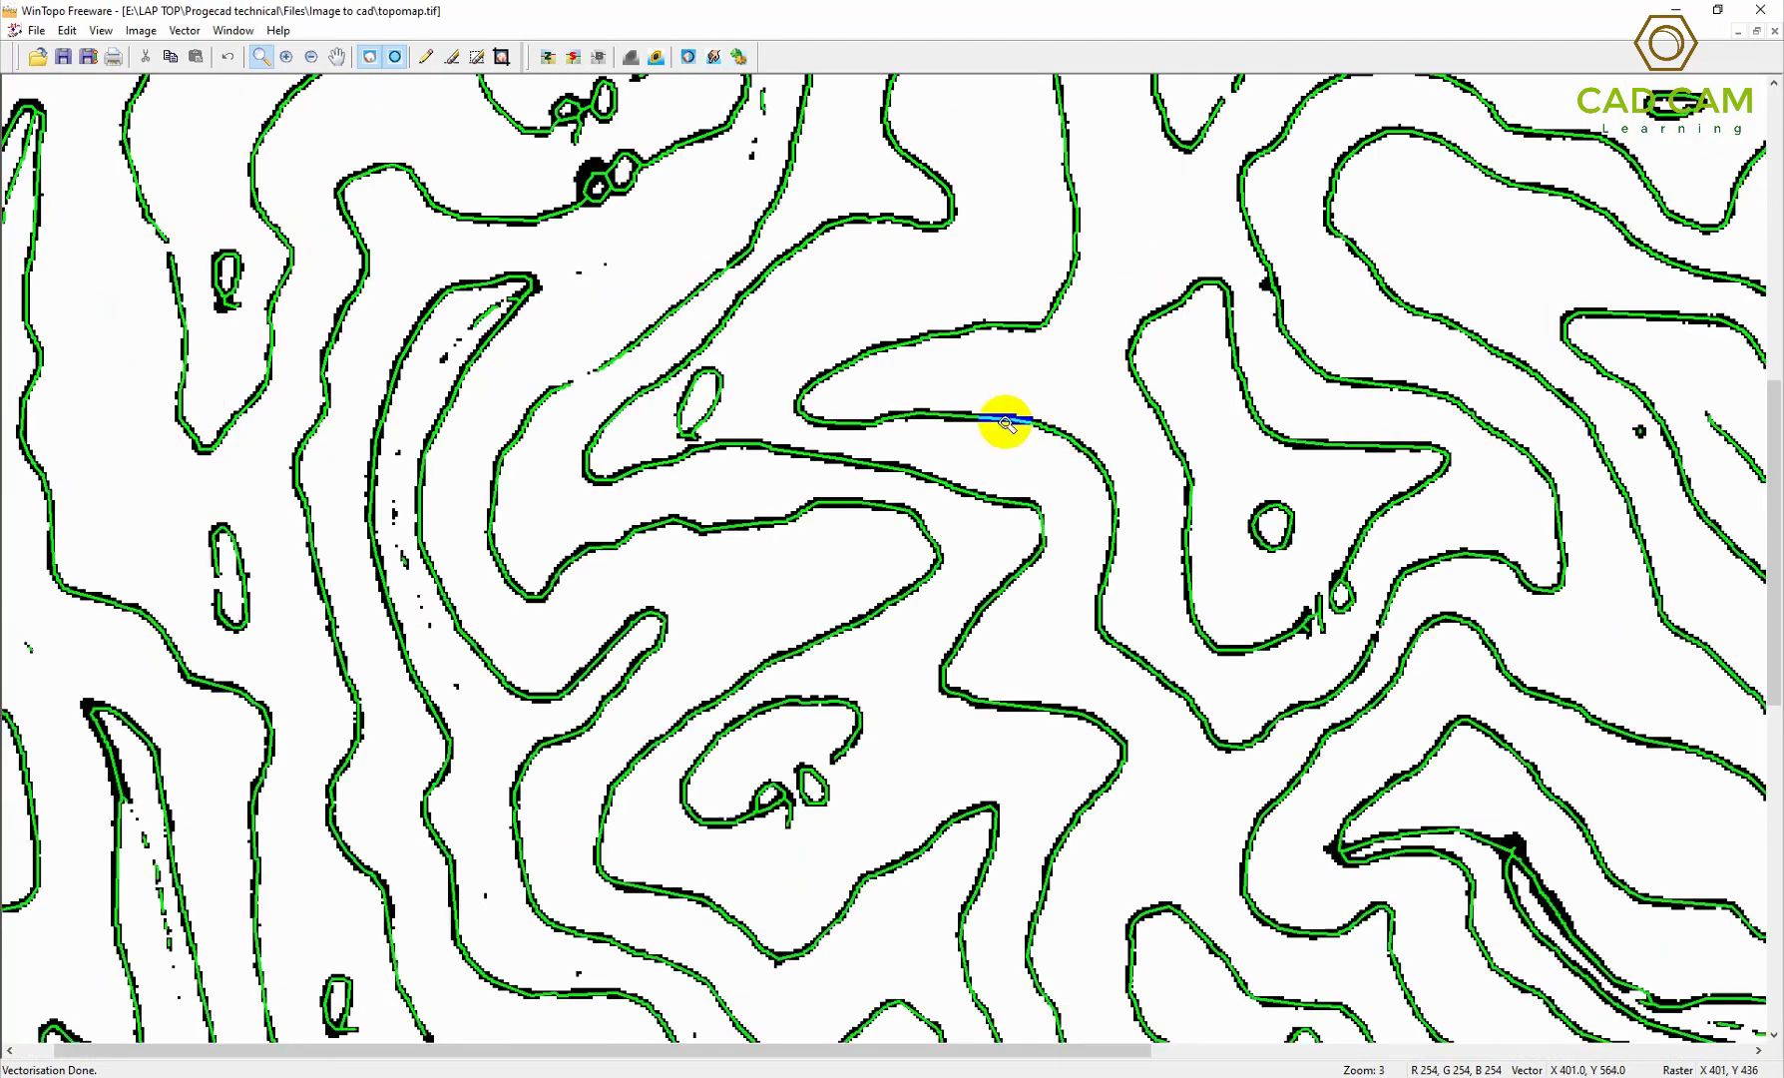
pyautogui.scroll(-1, 998, 419)
pyautogui.scroll(-1, 966, 414)
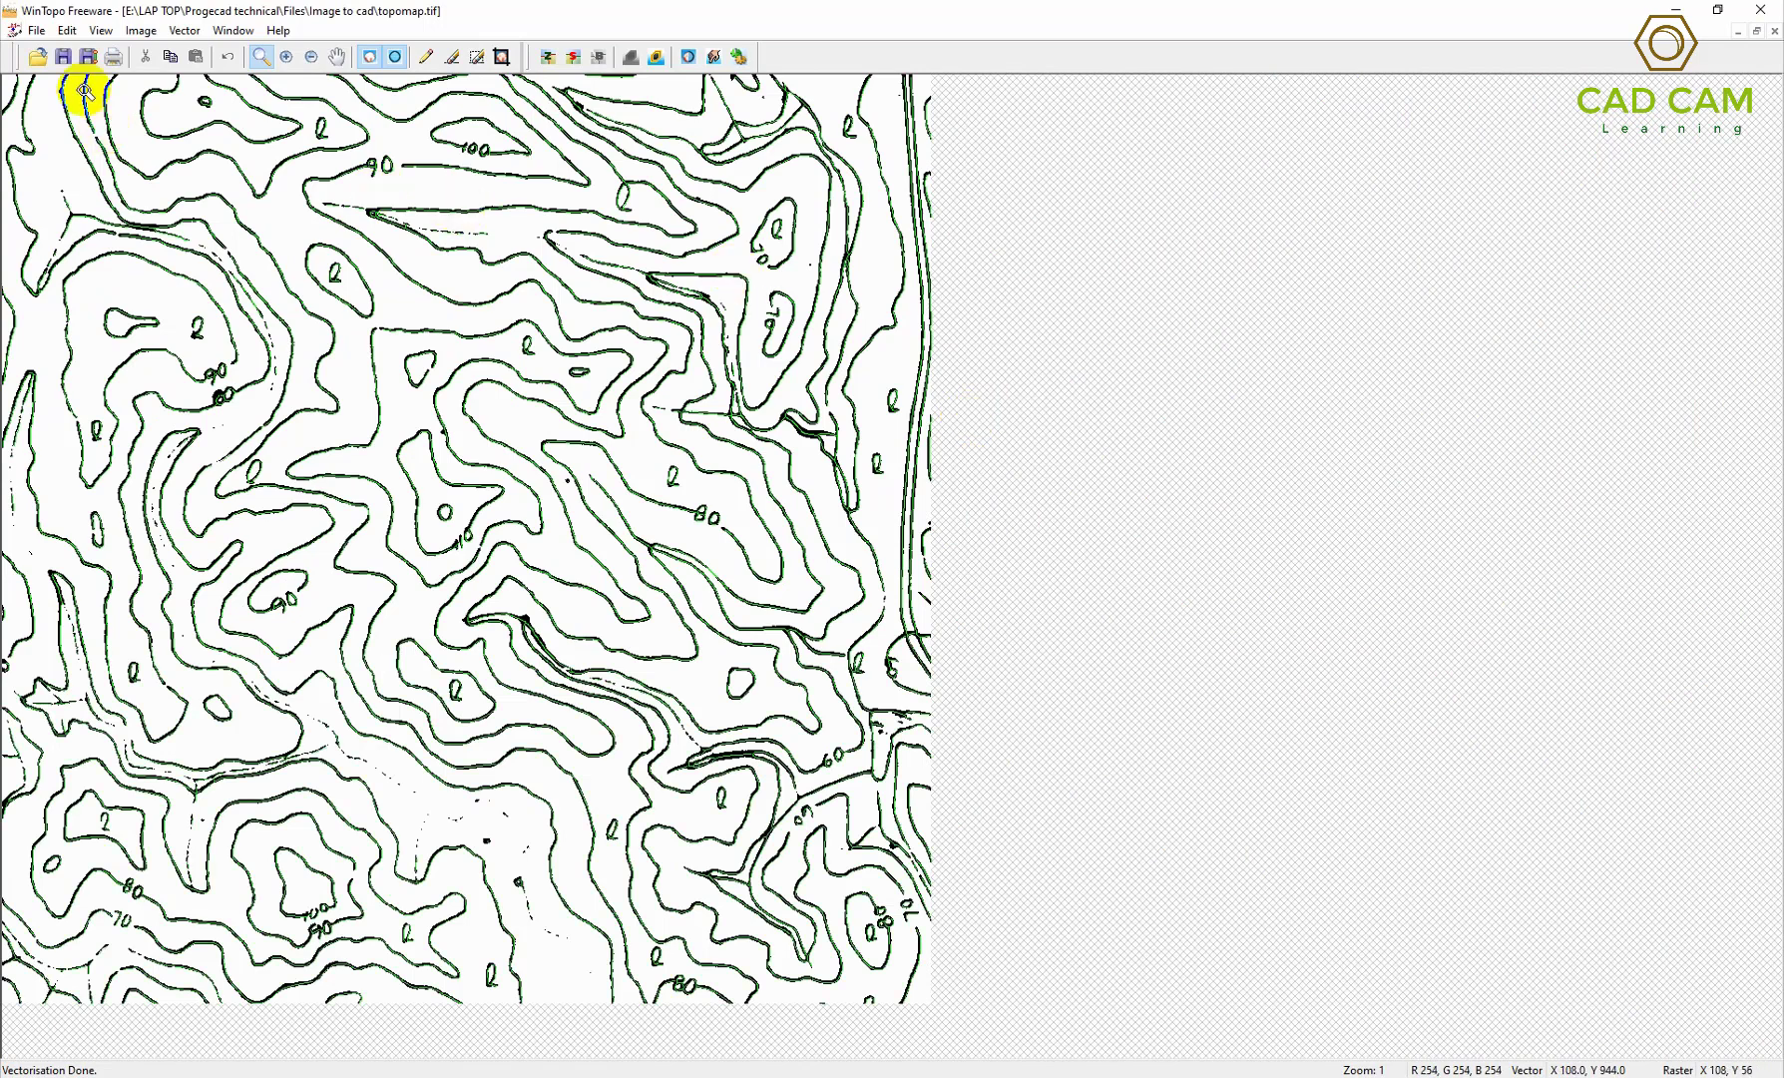
# Step: Save the vectors as the AutoCAD DXF 'topomap', then dismiss the Open dialog unchanged
pyautogui.click(87, 56)
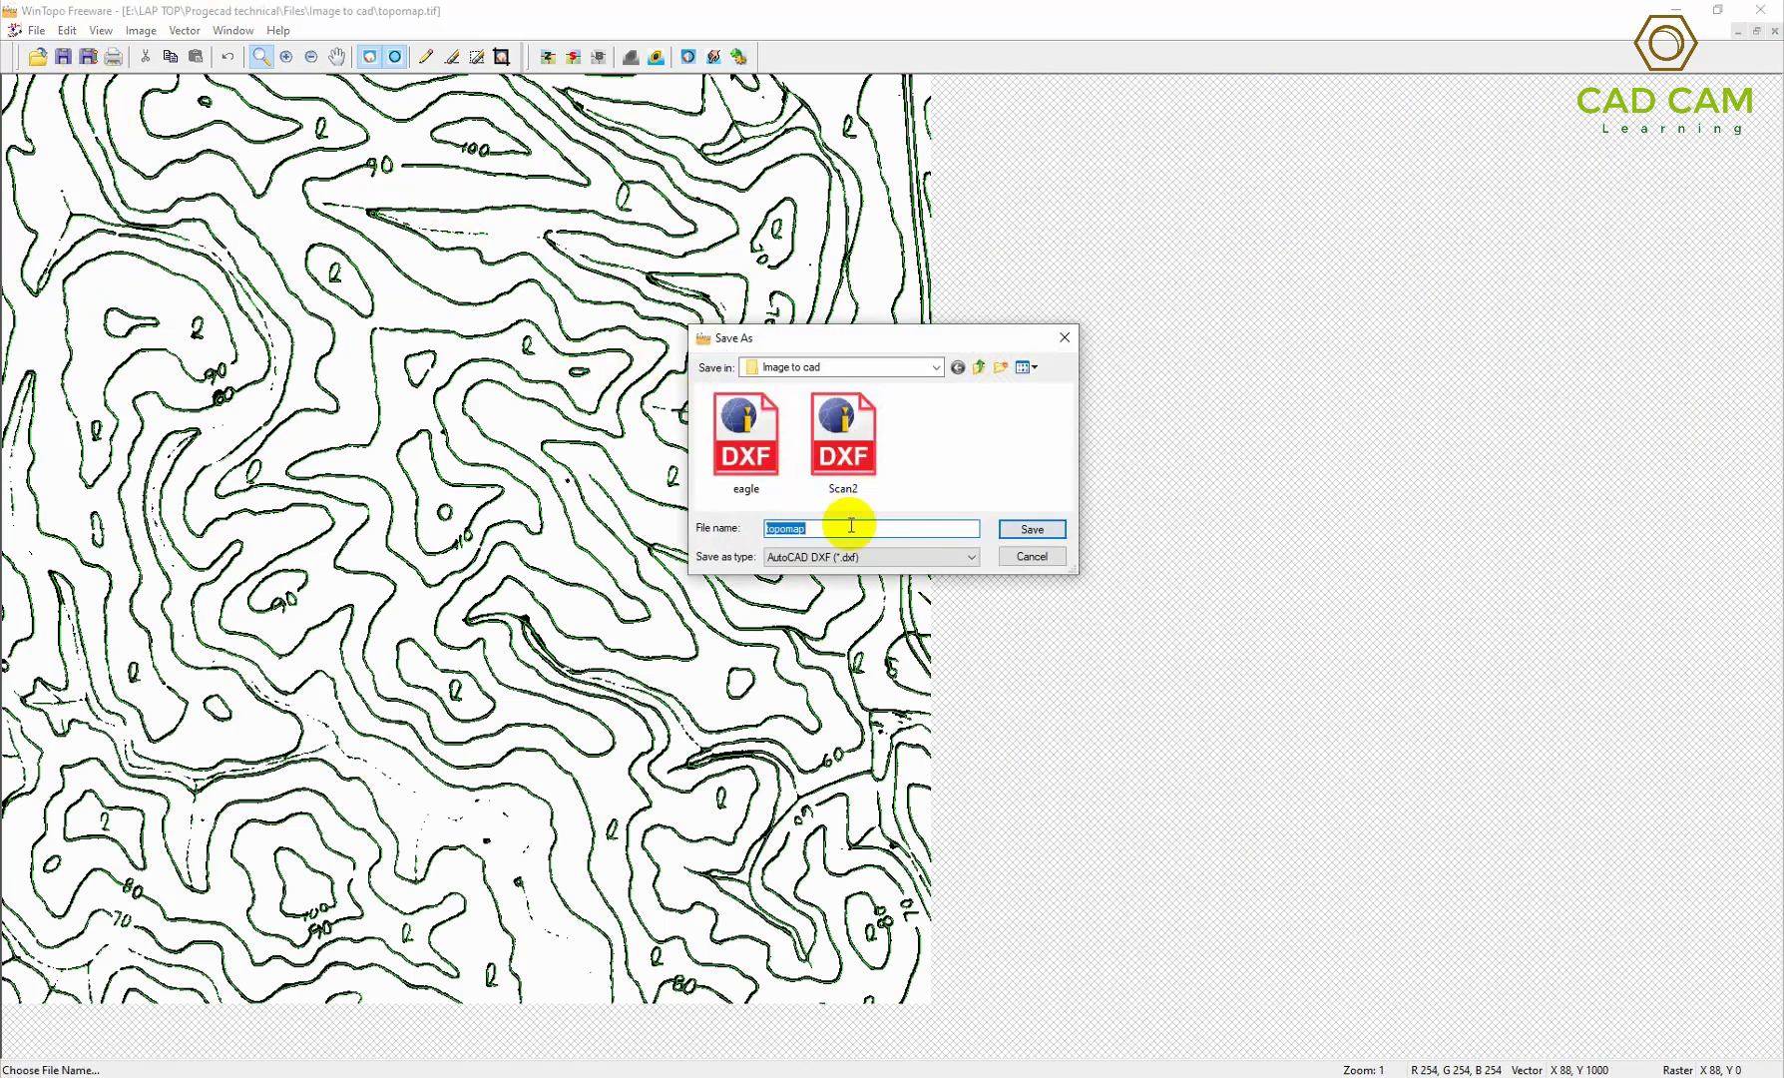
pyautogui.click(1033, 529)
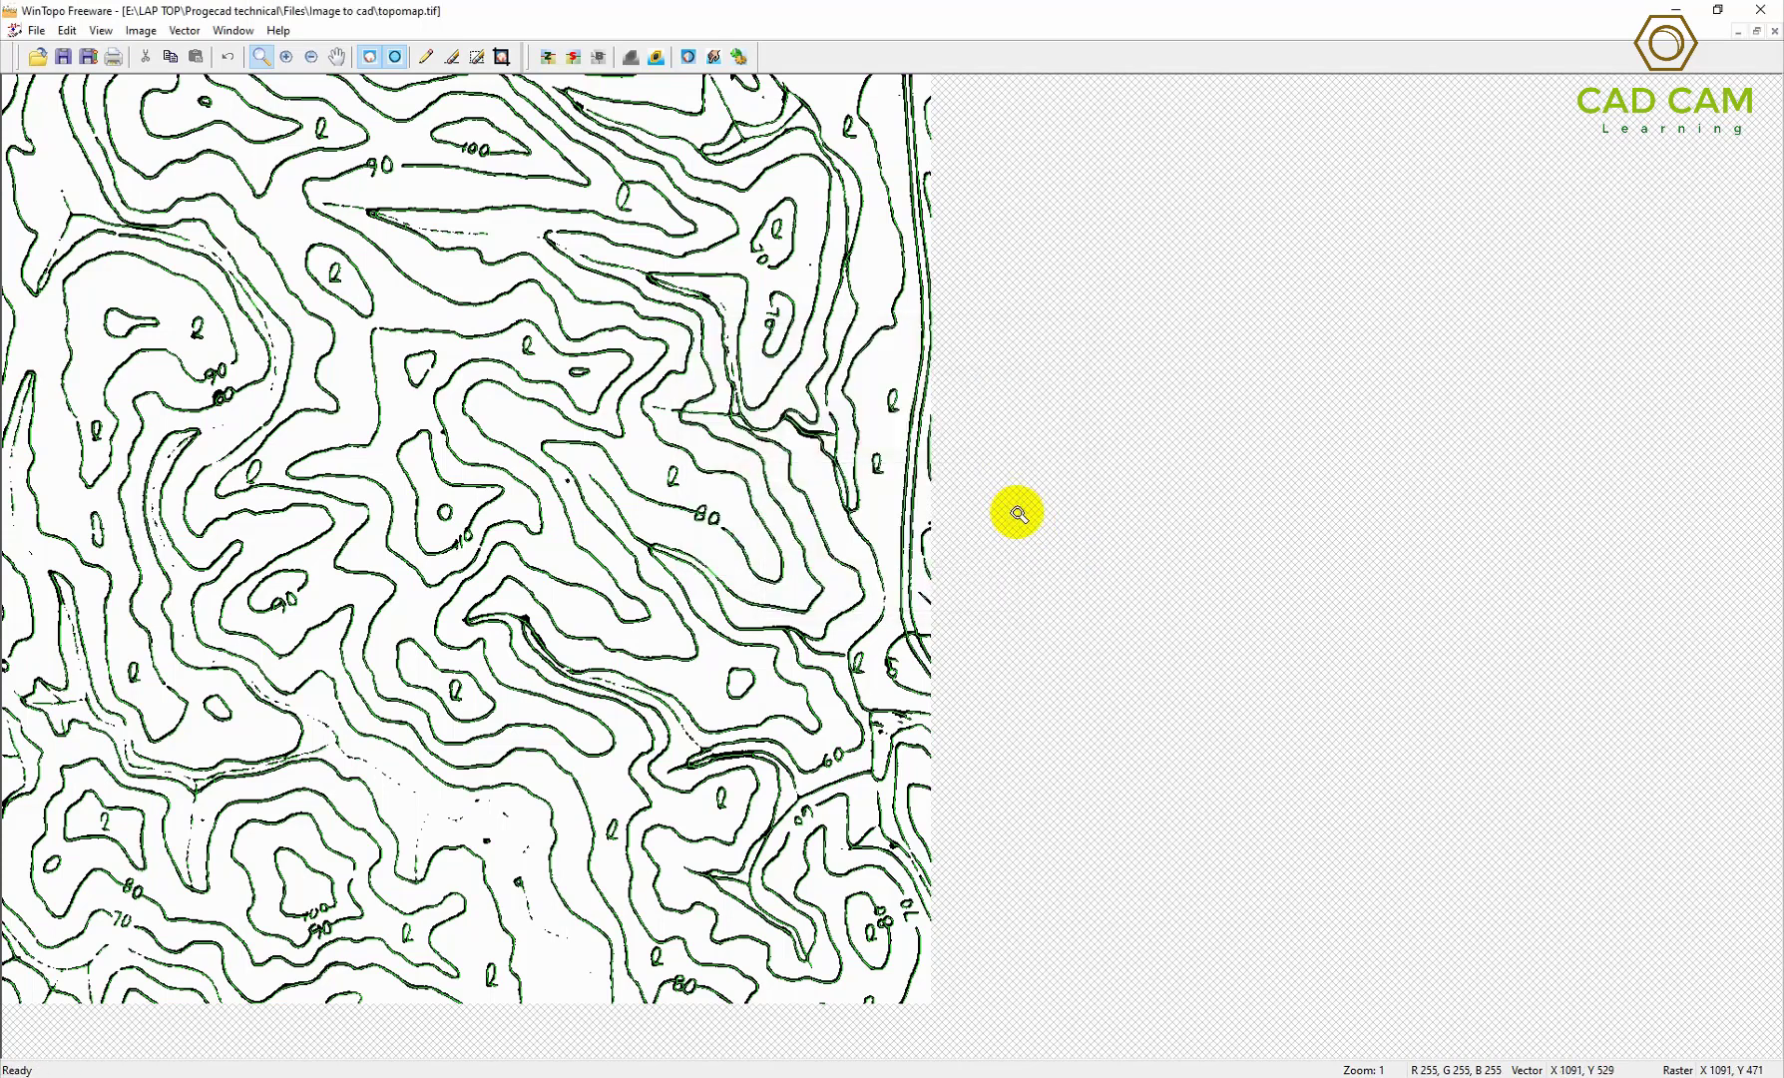
pyautogui.click(40, 58)
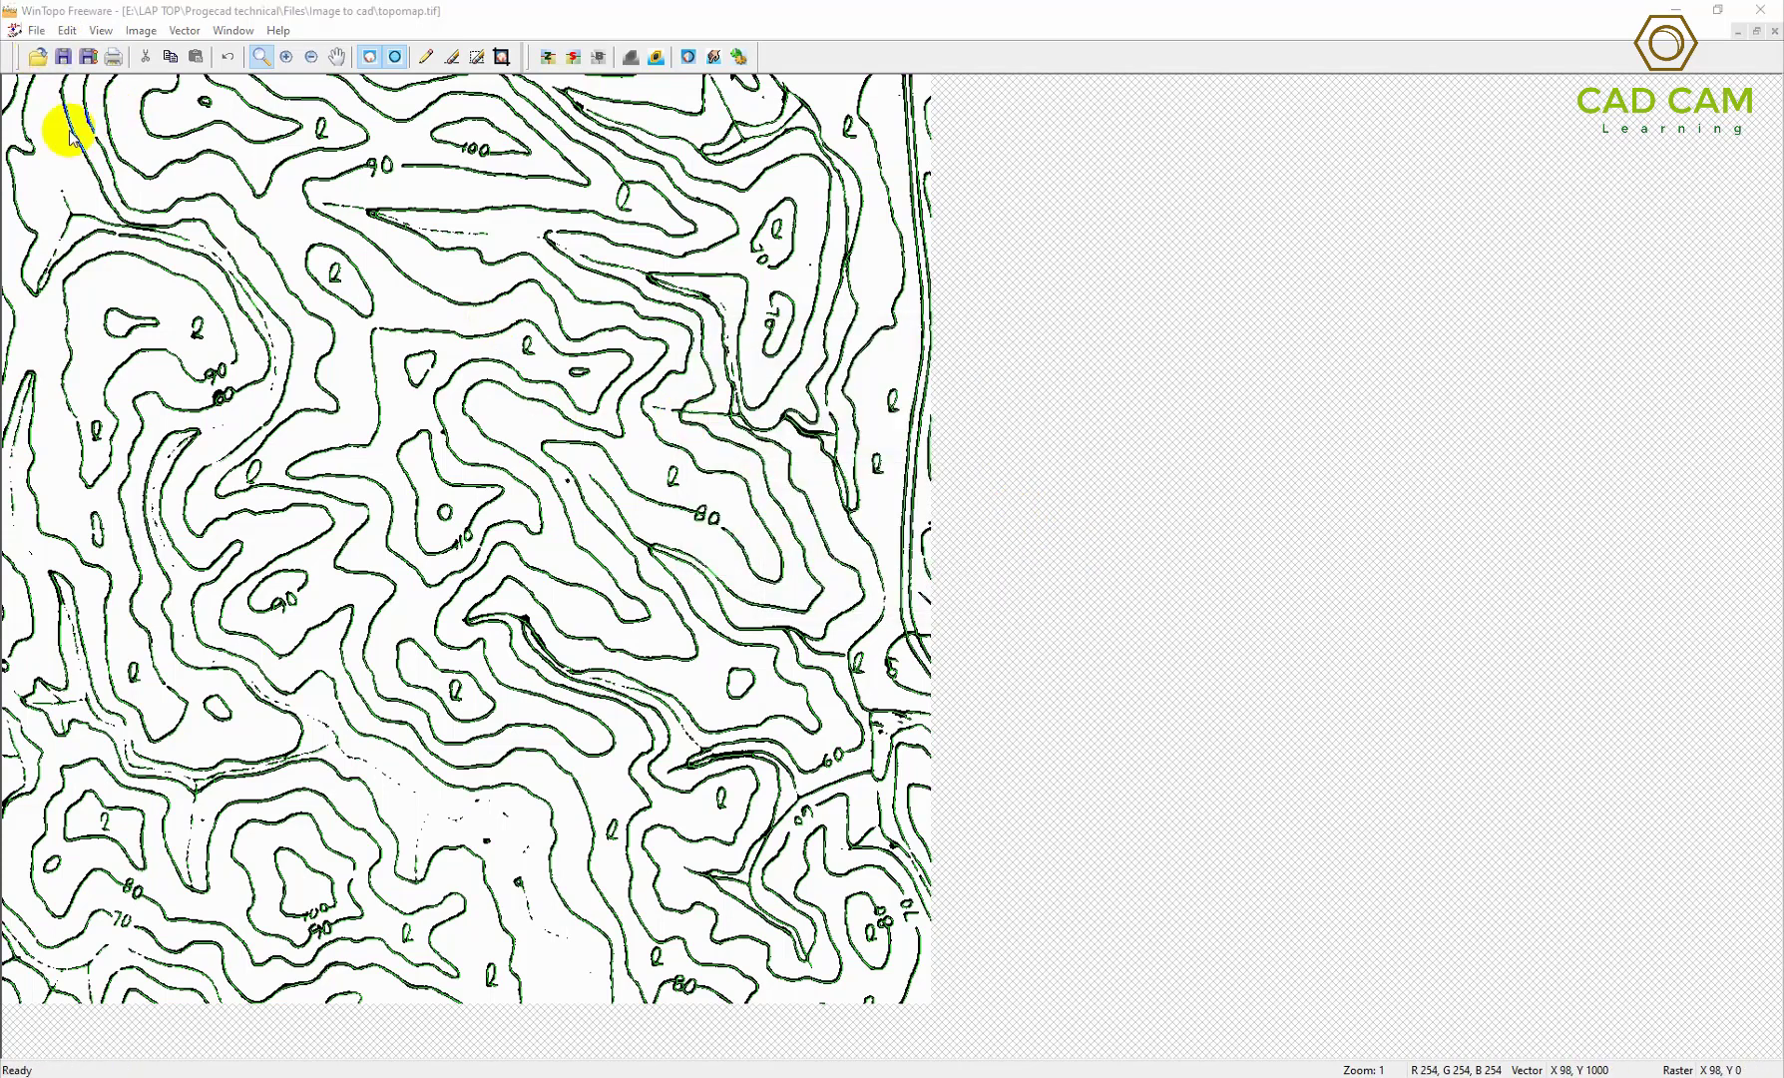
pyautogui.click(943, 556)
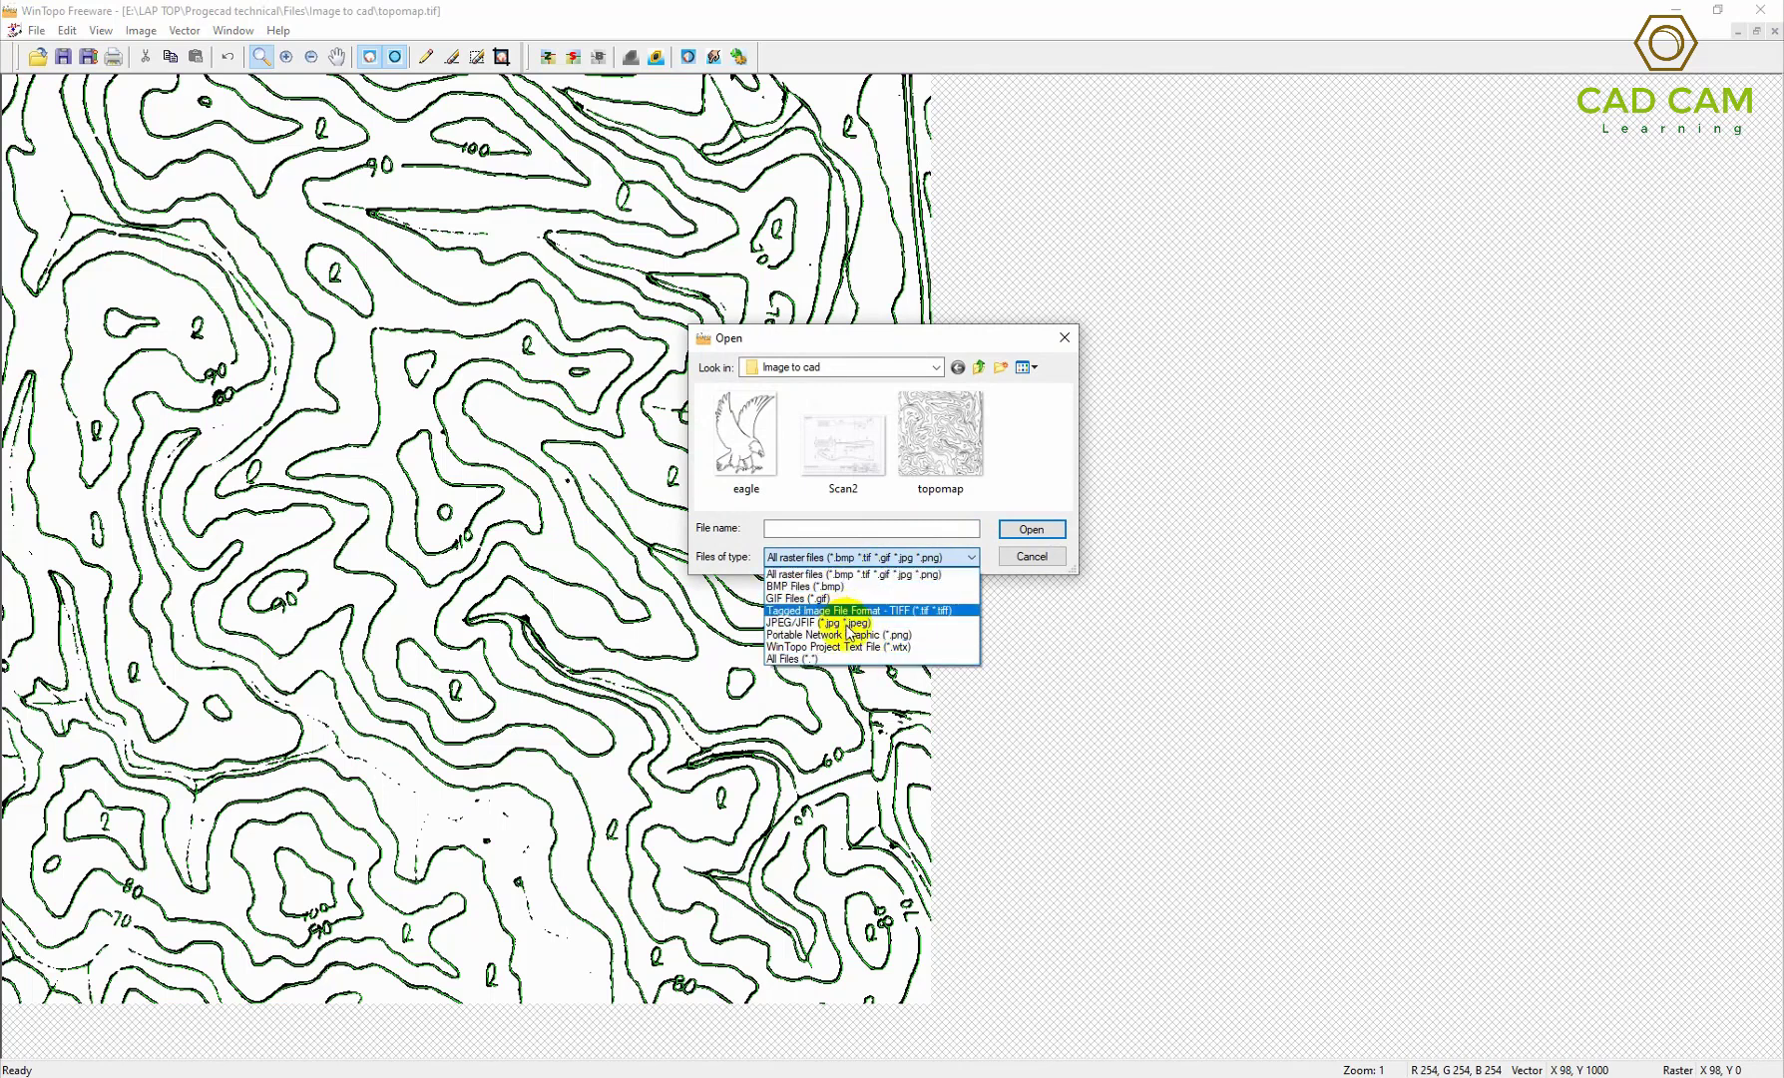
pyautogui.click(1106, 379)
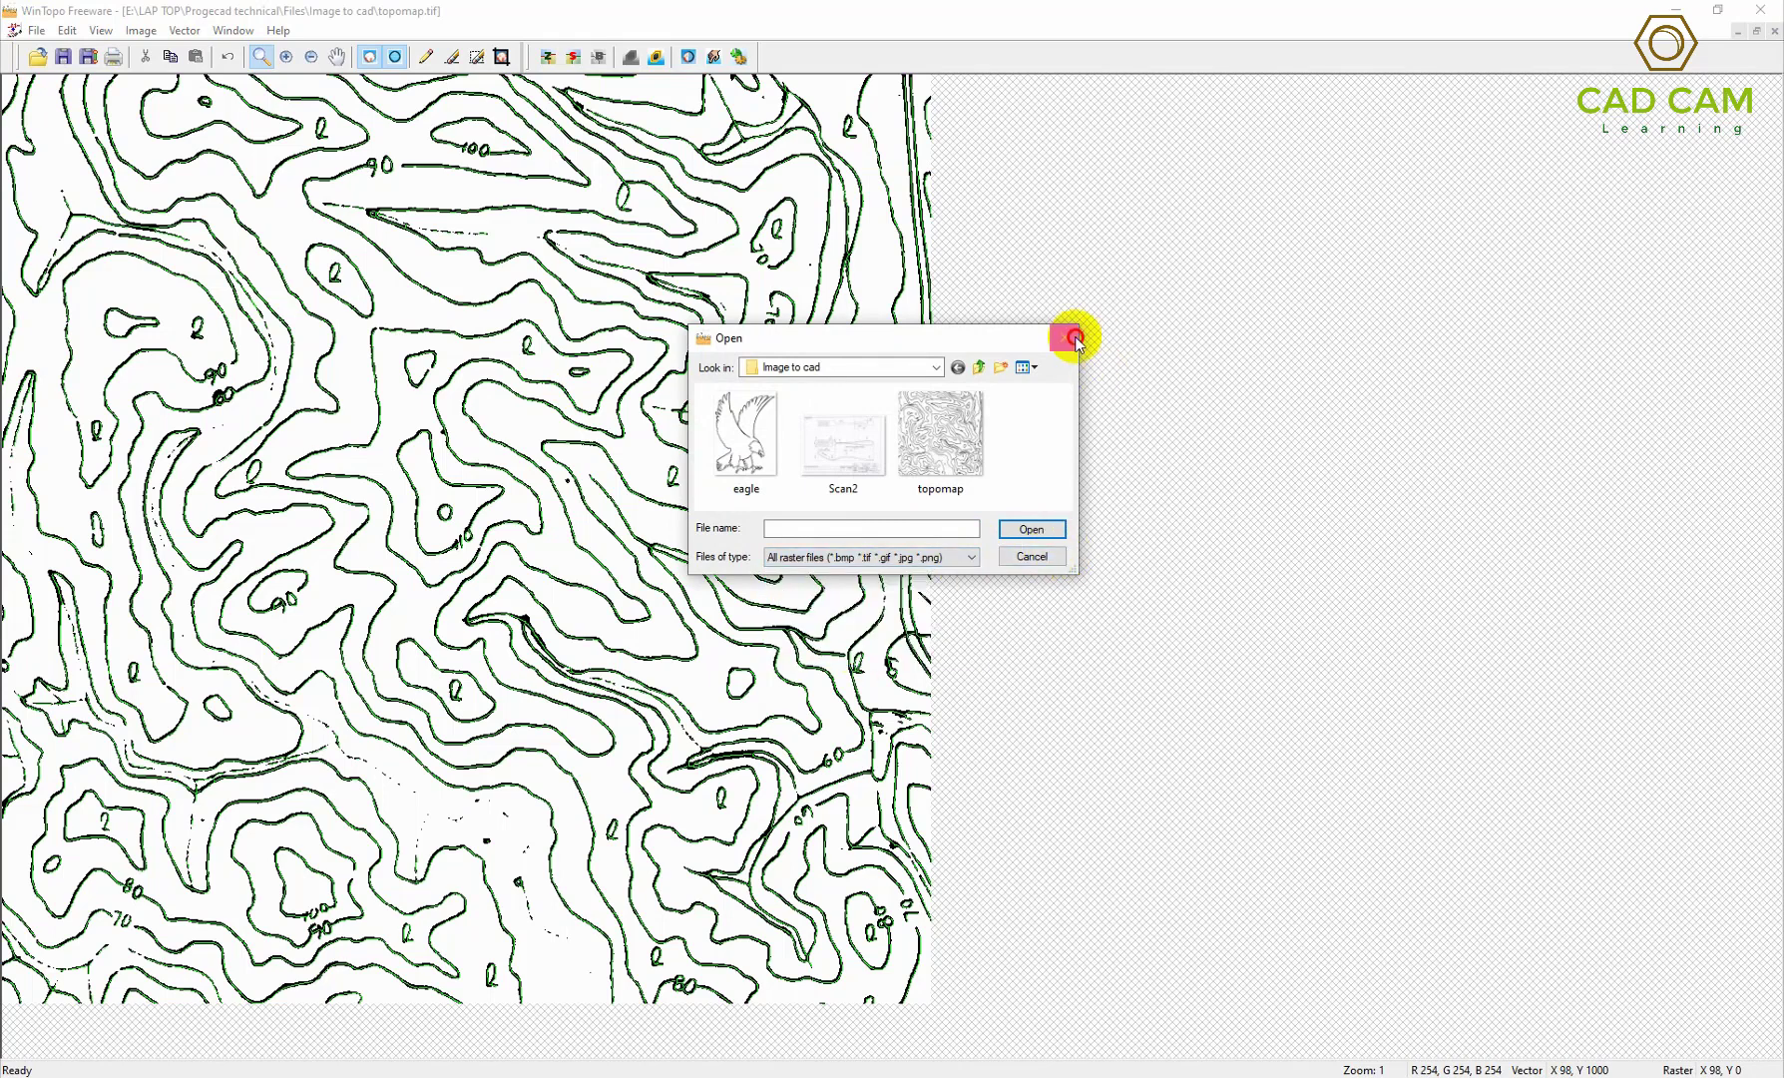
pyautogui.click(1074, 340)
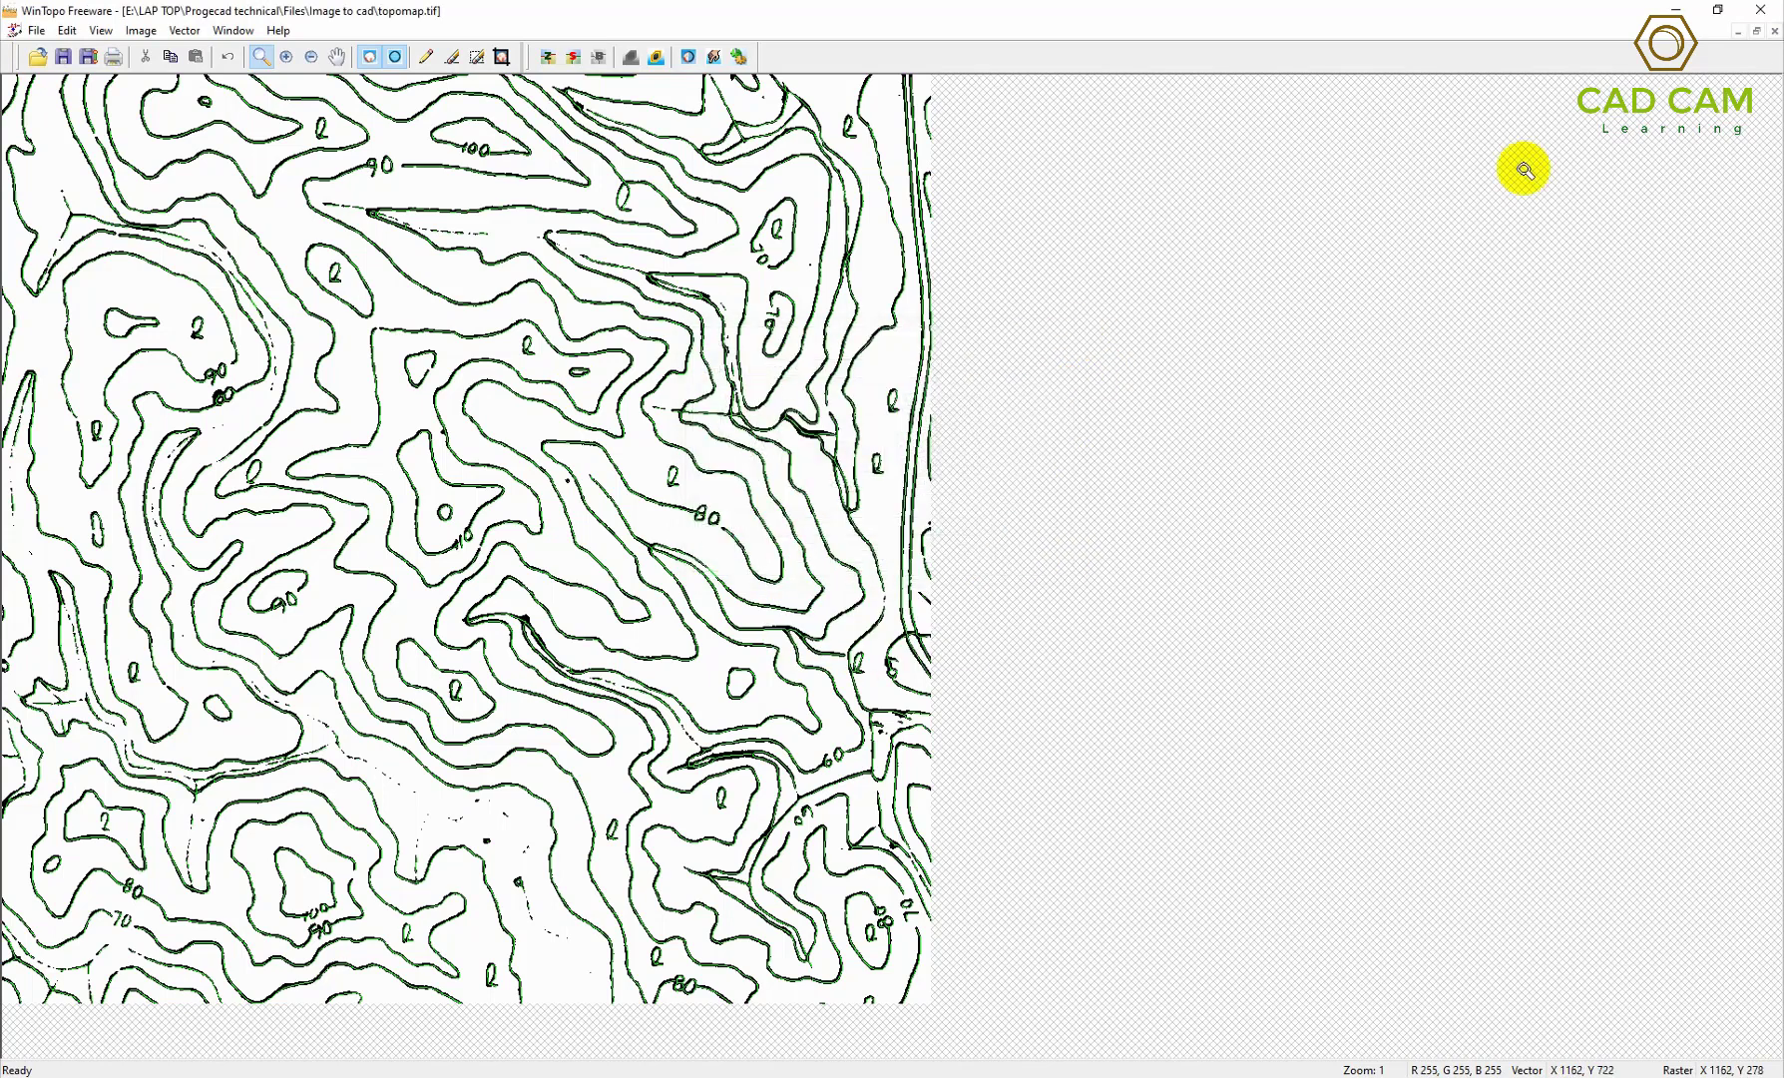
# Step: Open topomap.dxf from the Image to cad folder in progeCAD, postponing the update
pyautogui.click(1684, 11)
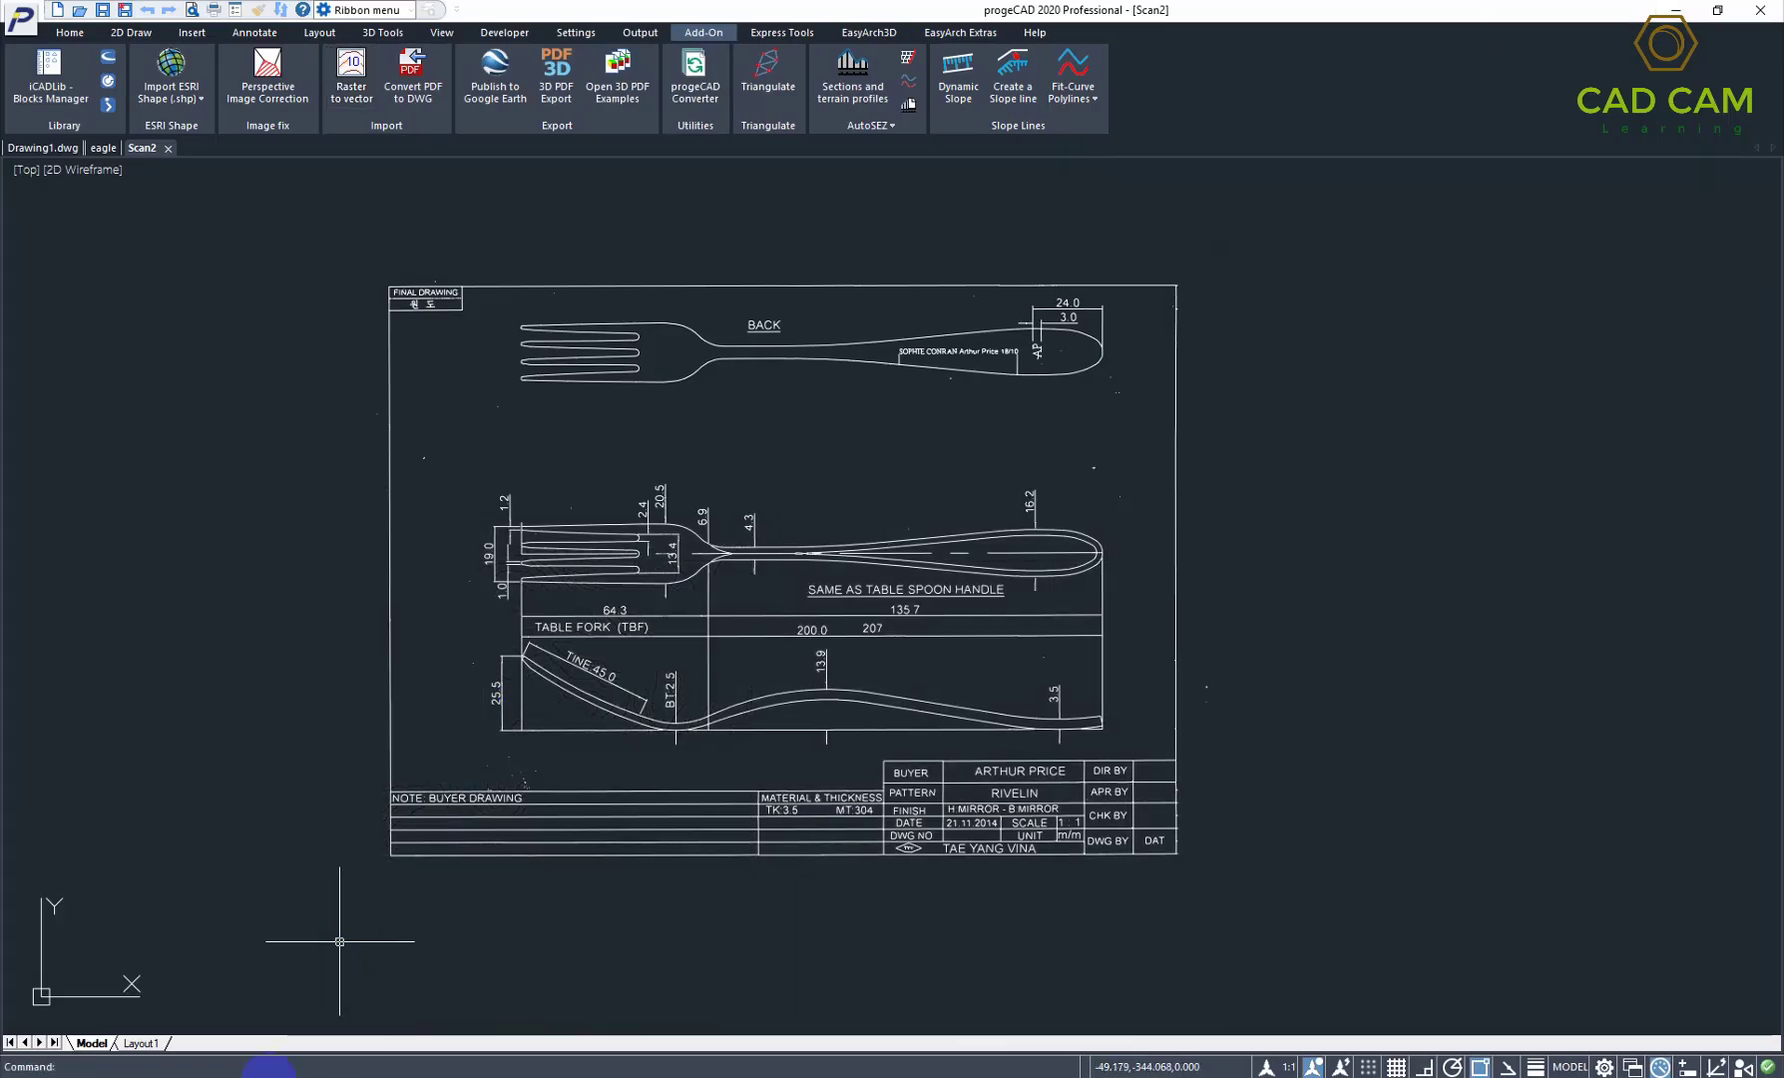
pyautogui.click(414, 997)
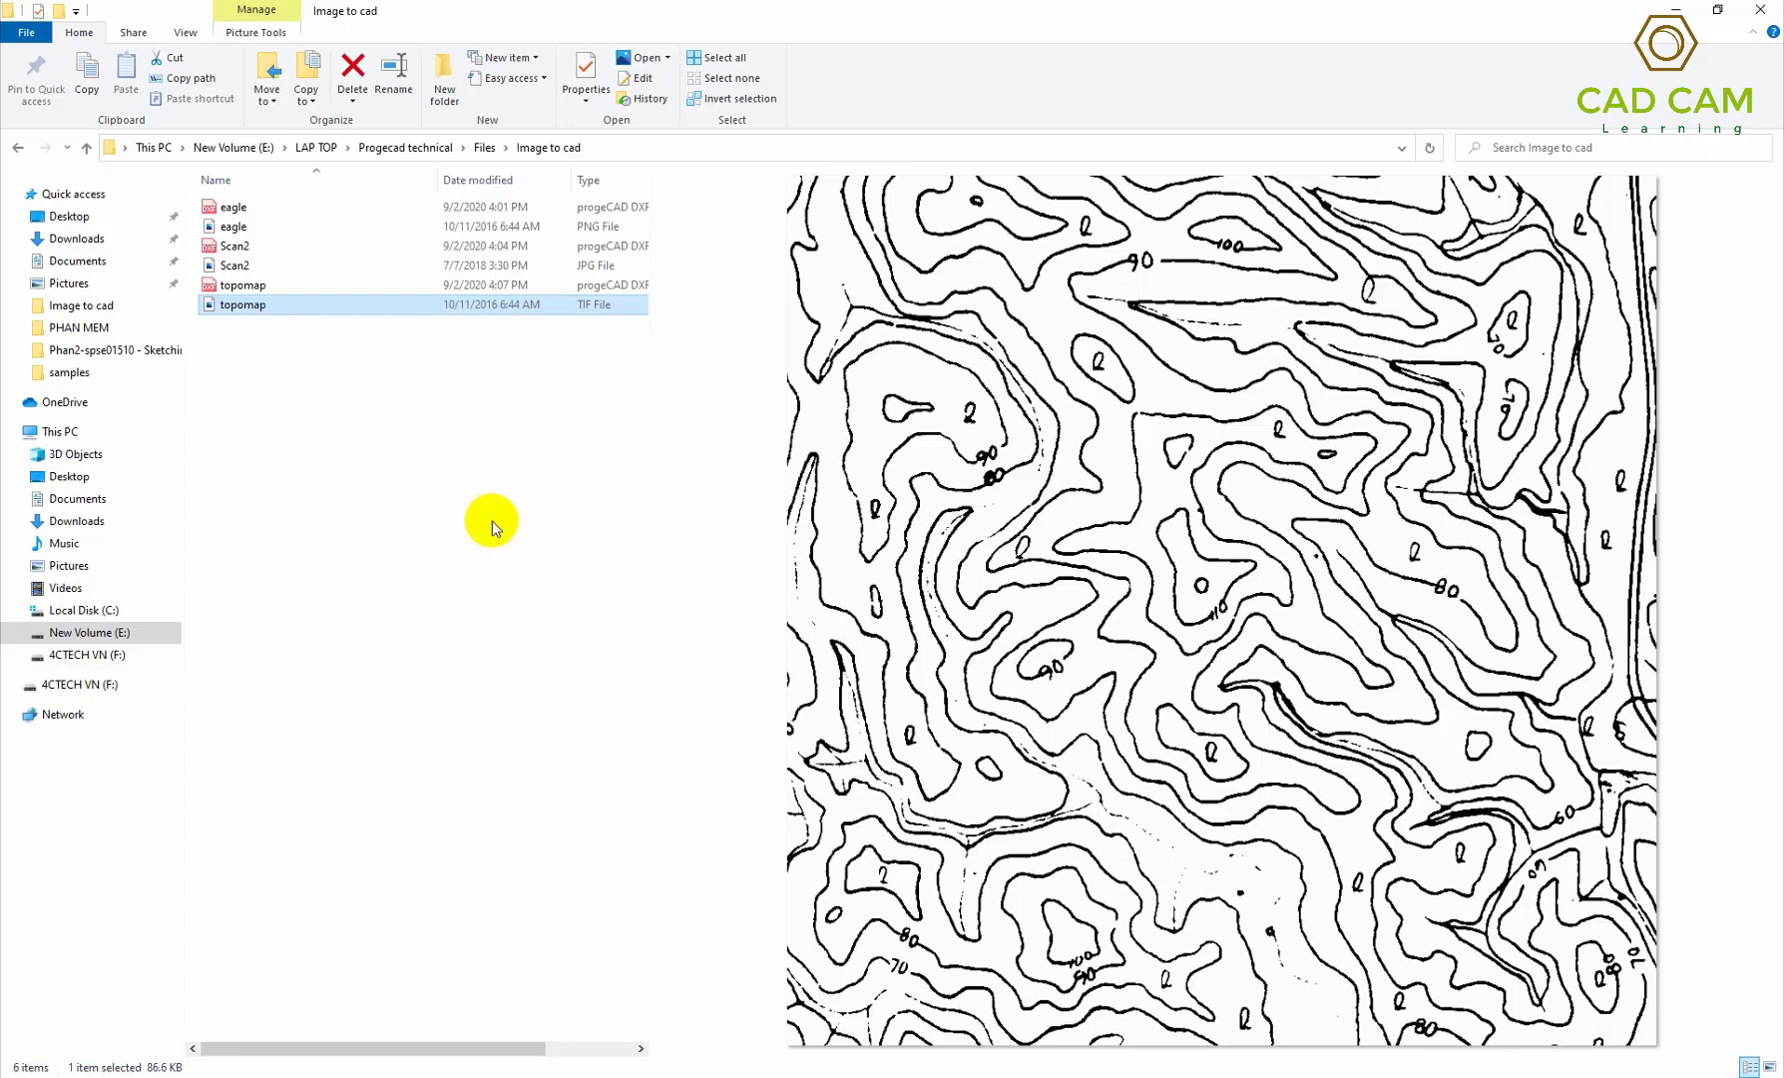
pyautogui.click(252, 289)
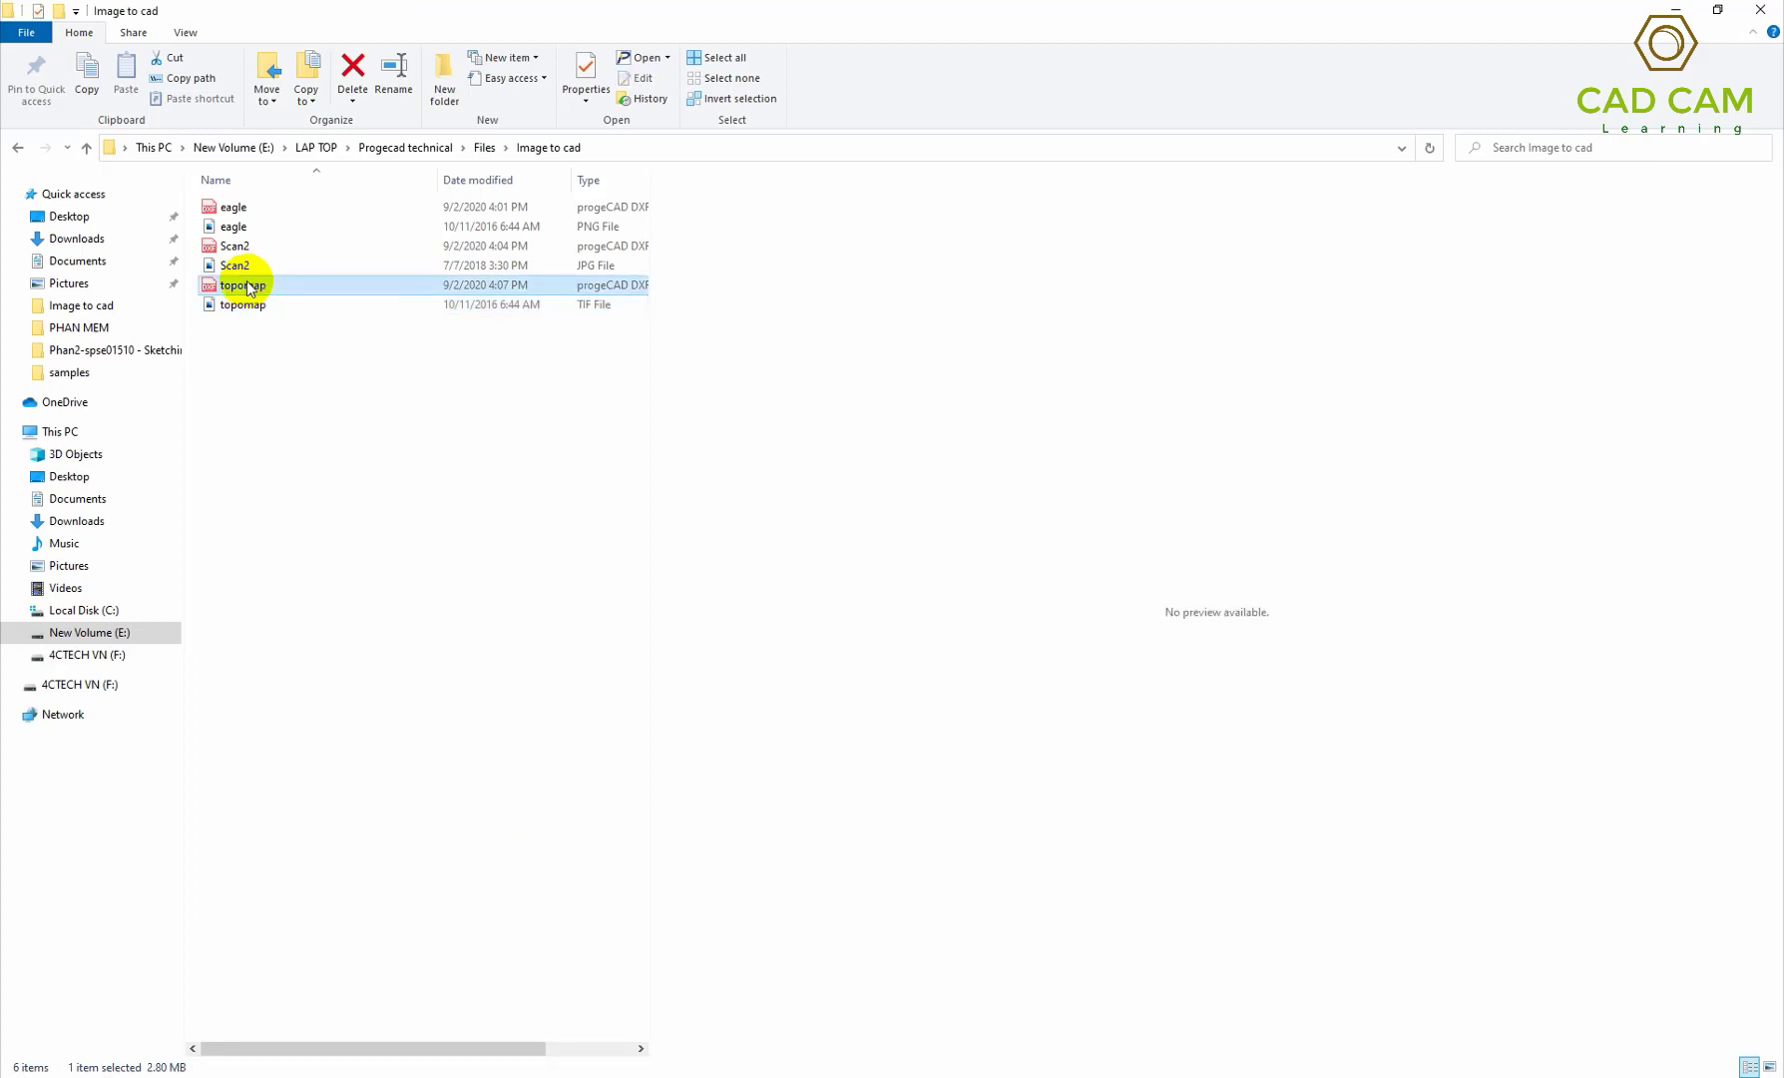
pyautogui.rightClick(250, 289)
pyautogui.click(290, 295)
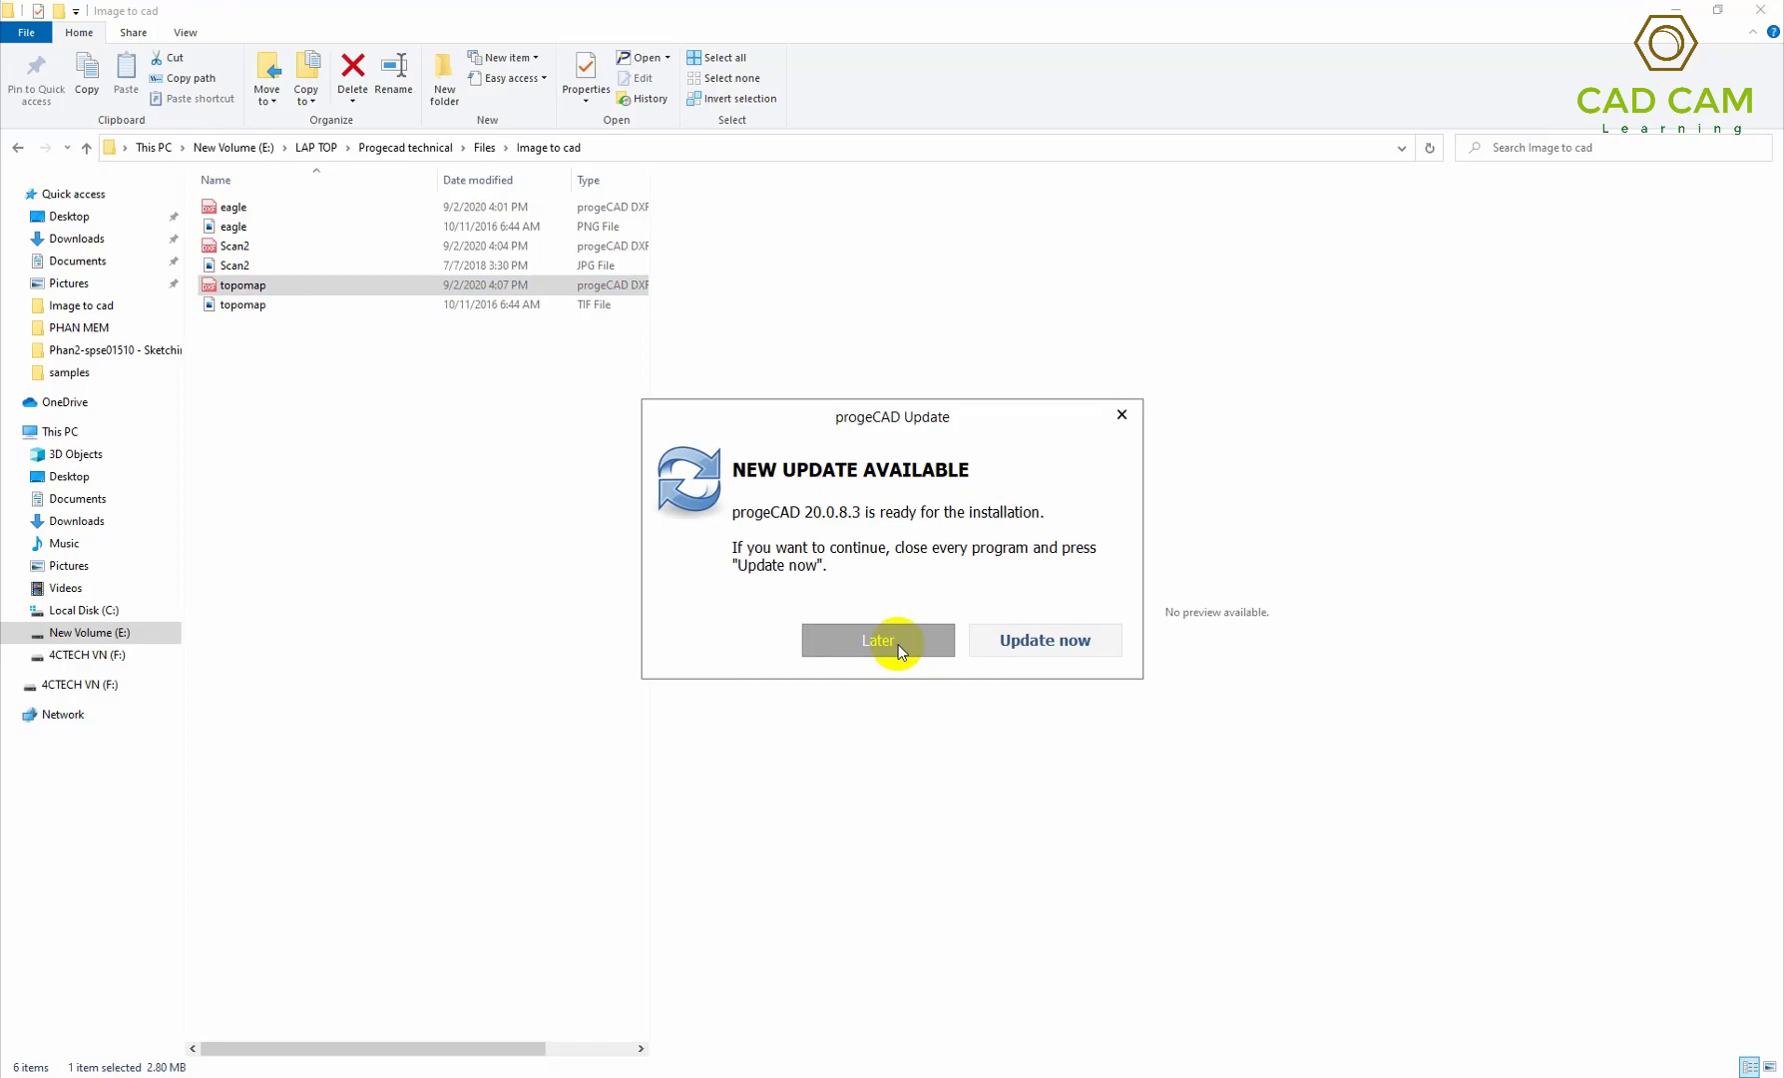
pyautogui.click(899, 646)
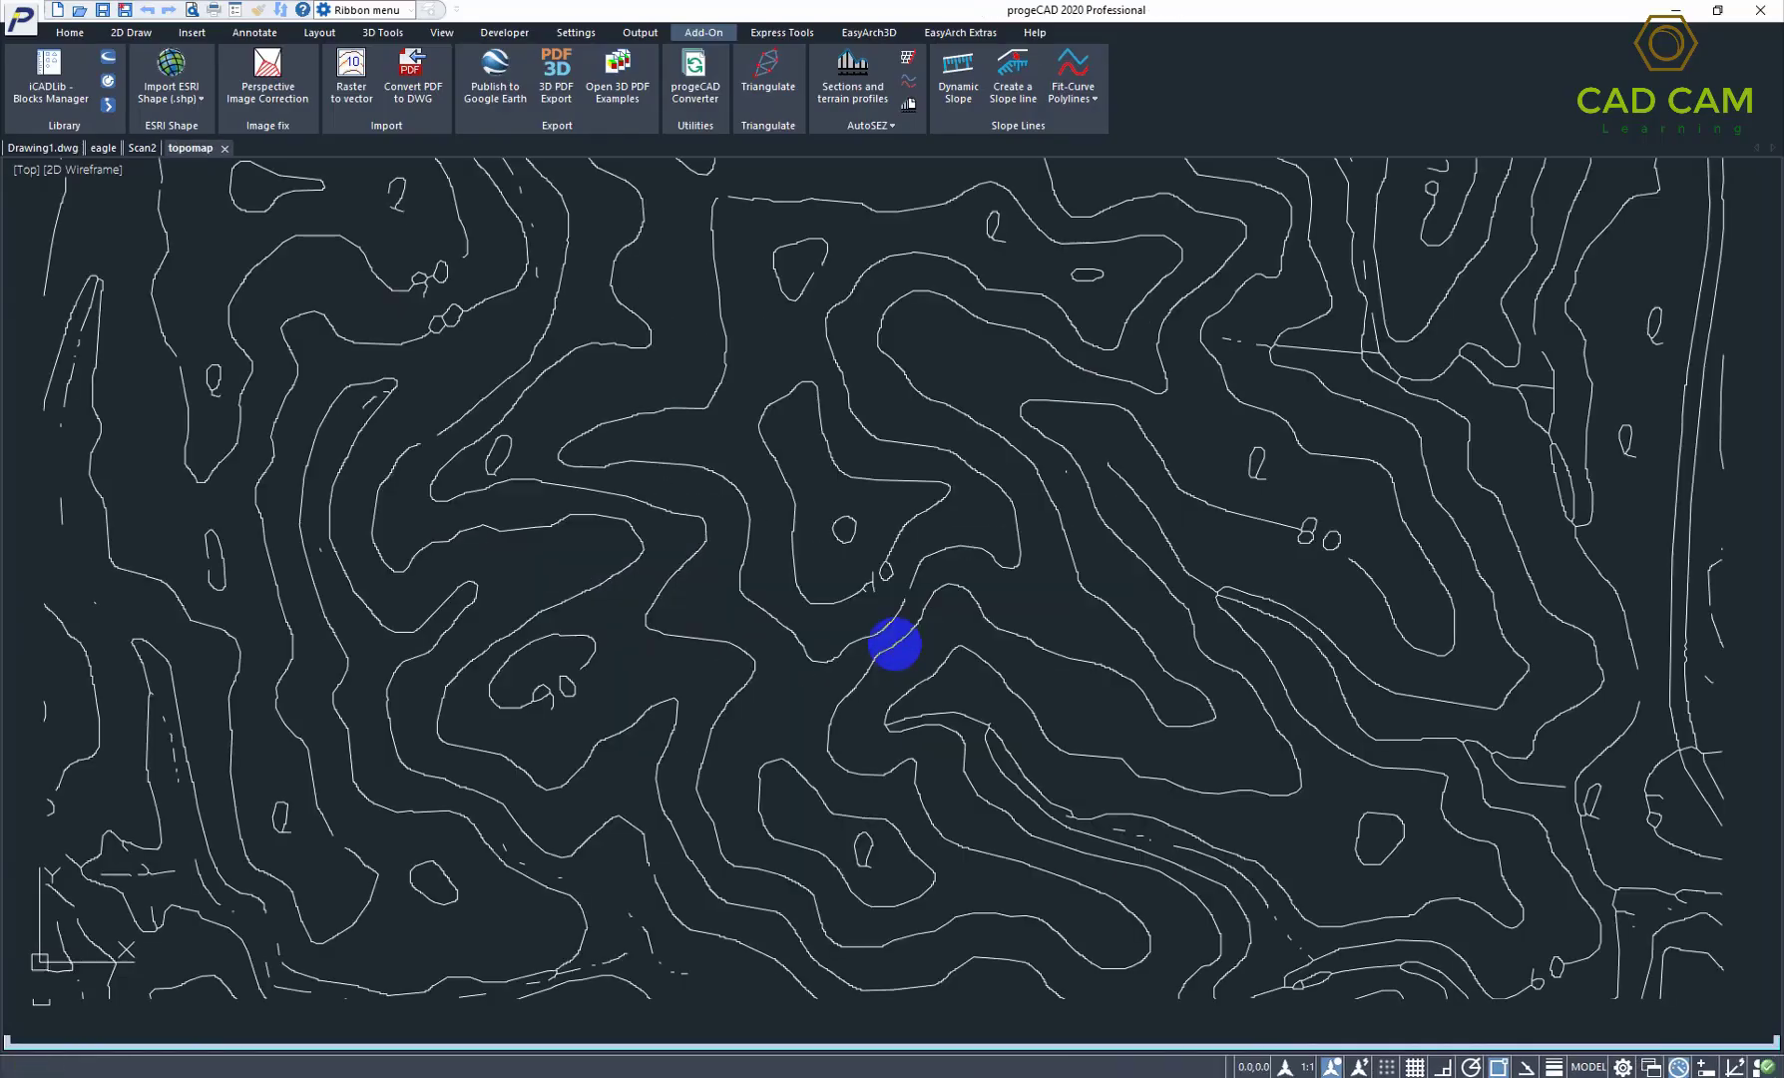
# Step: Zoom in and out on the imported topomap contours, regenerating the display
pyautogui.scroll(4, 905, 588)
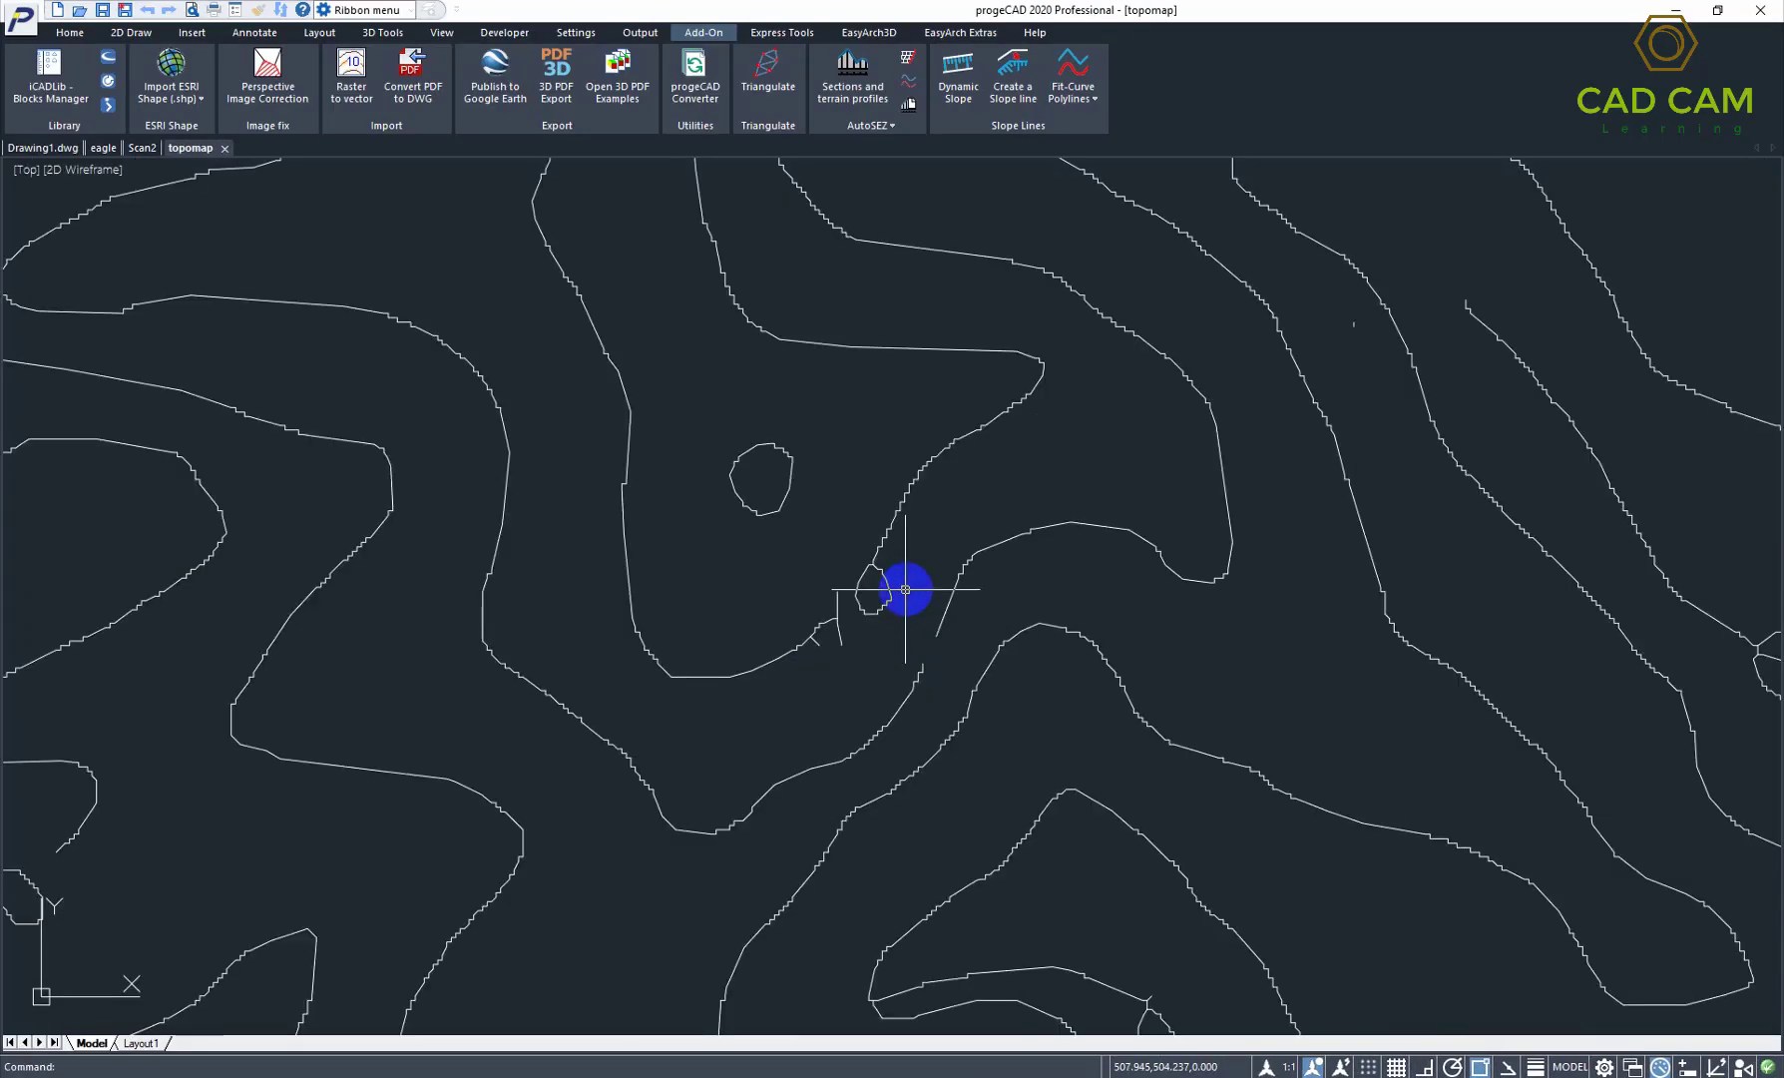
pyautogui.scroll(-5, 905, 589)
pyautogui.scroll(3, 904, 584)
pyautogui.scroll(2, 903, 578)
pyautogui.scroll(3, 901, 571)
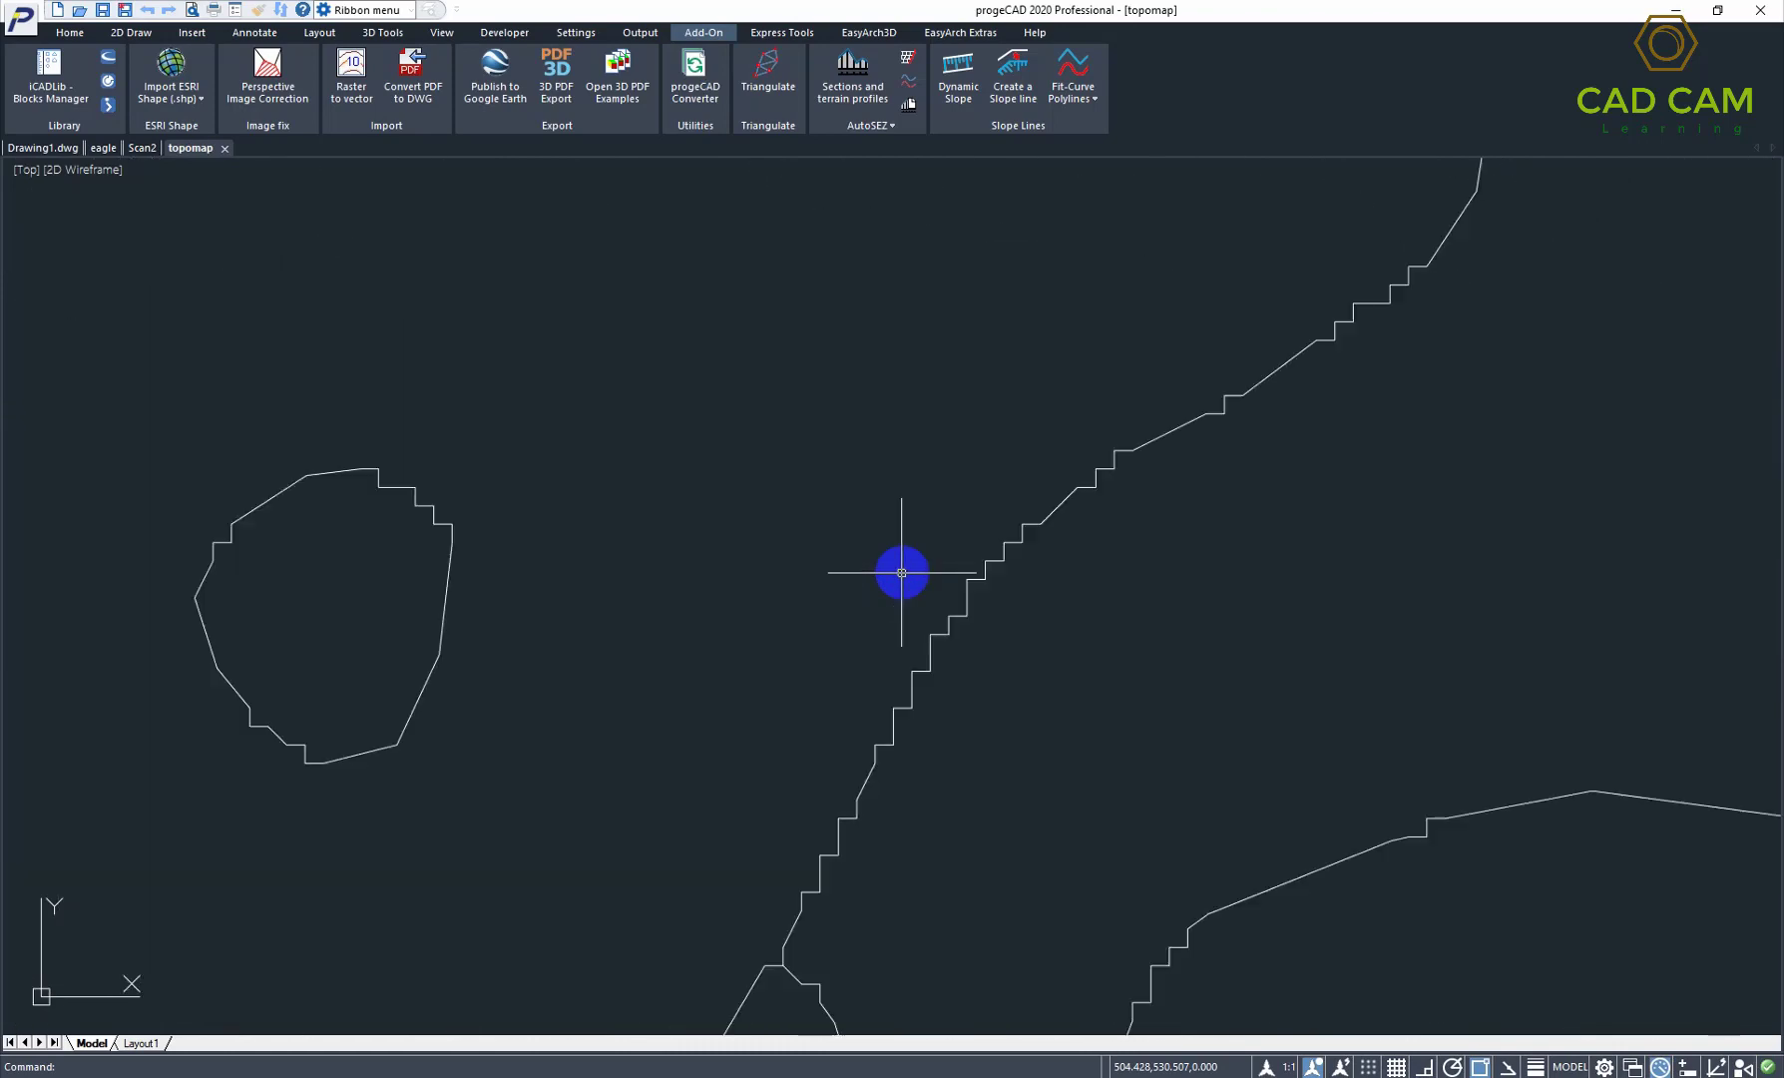
pyautogui.scroll(-2, 901, 572)
pyautogui.scroll(-2, 901, 571)
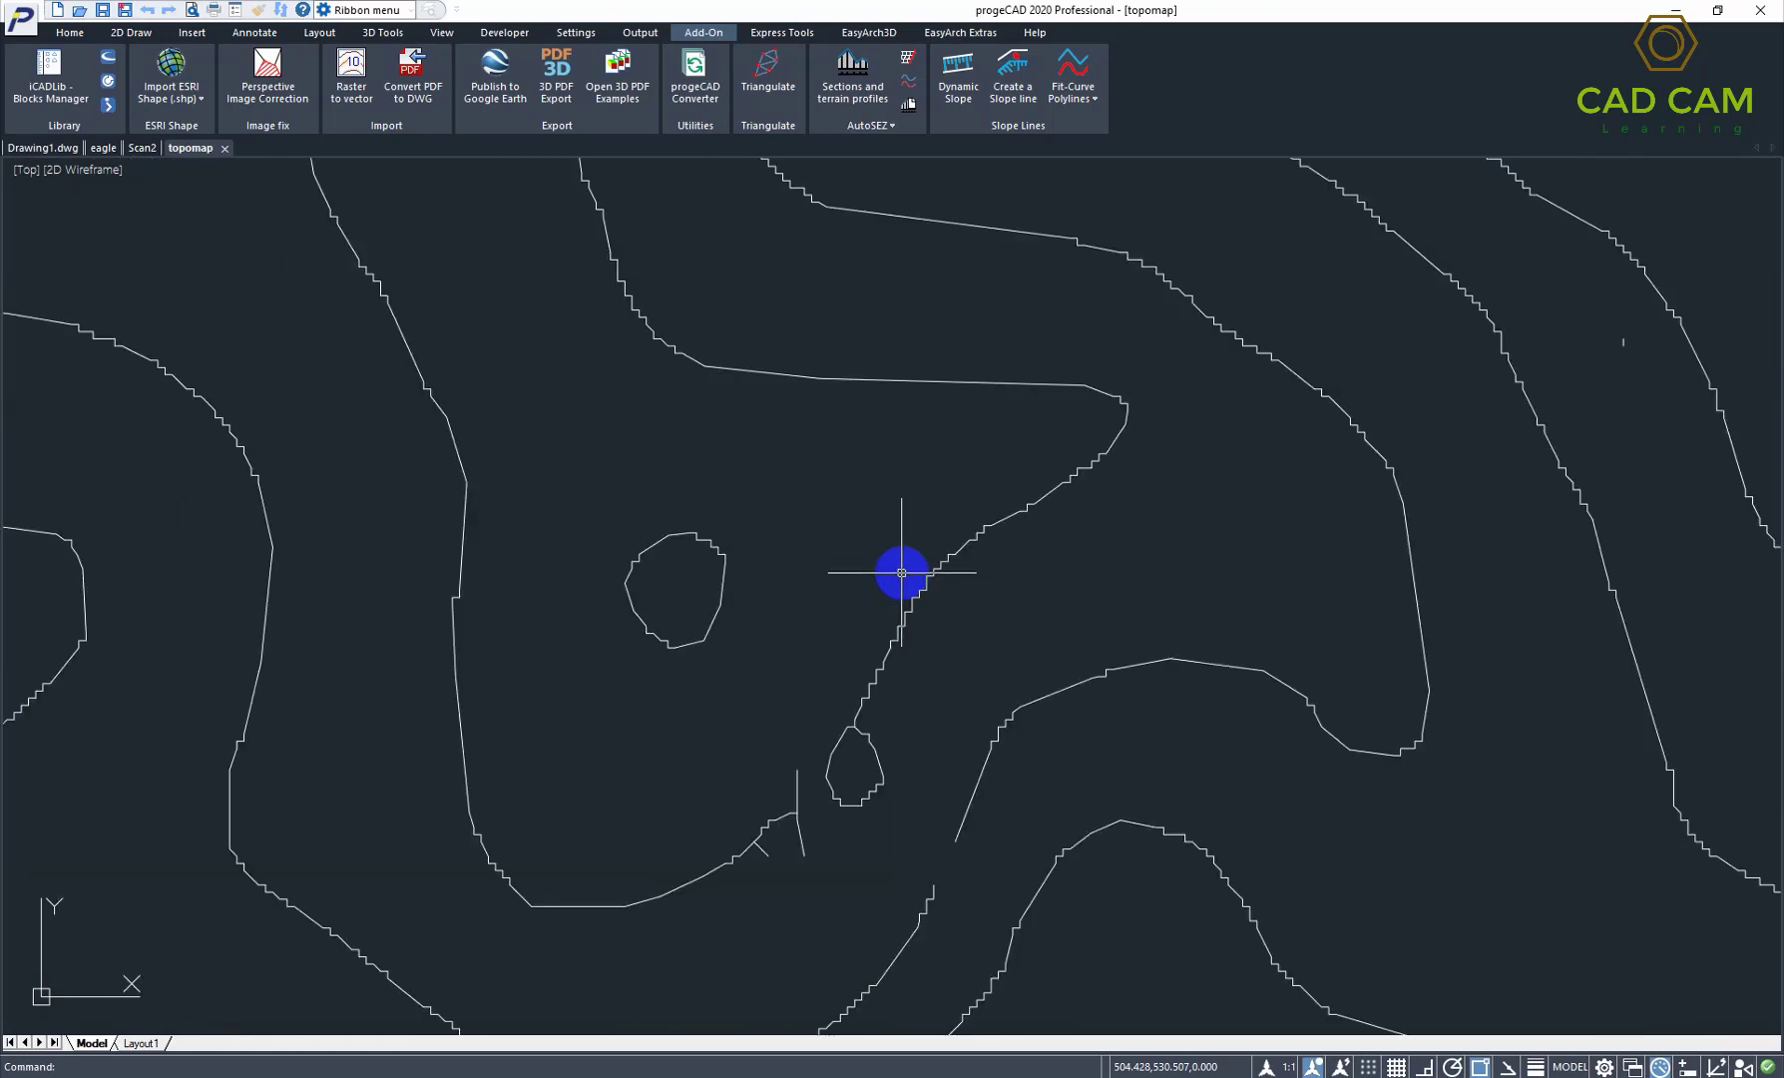
pyautogui.write('RE')
pyautogui.press('Return')
pyautogui.scroll(-2, 901, 572)
pyautogui.scroll(-2, 906, 573)
pyautogui.scroll(1, 904, 572)
pyautogui.scroll(2, 910, 565)
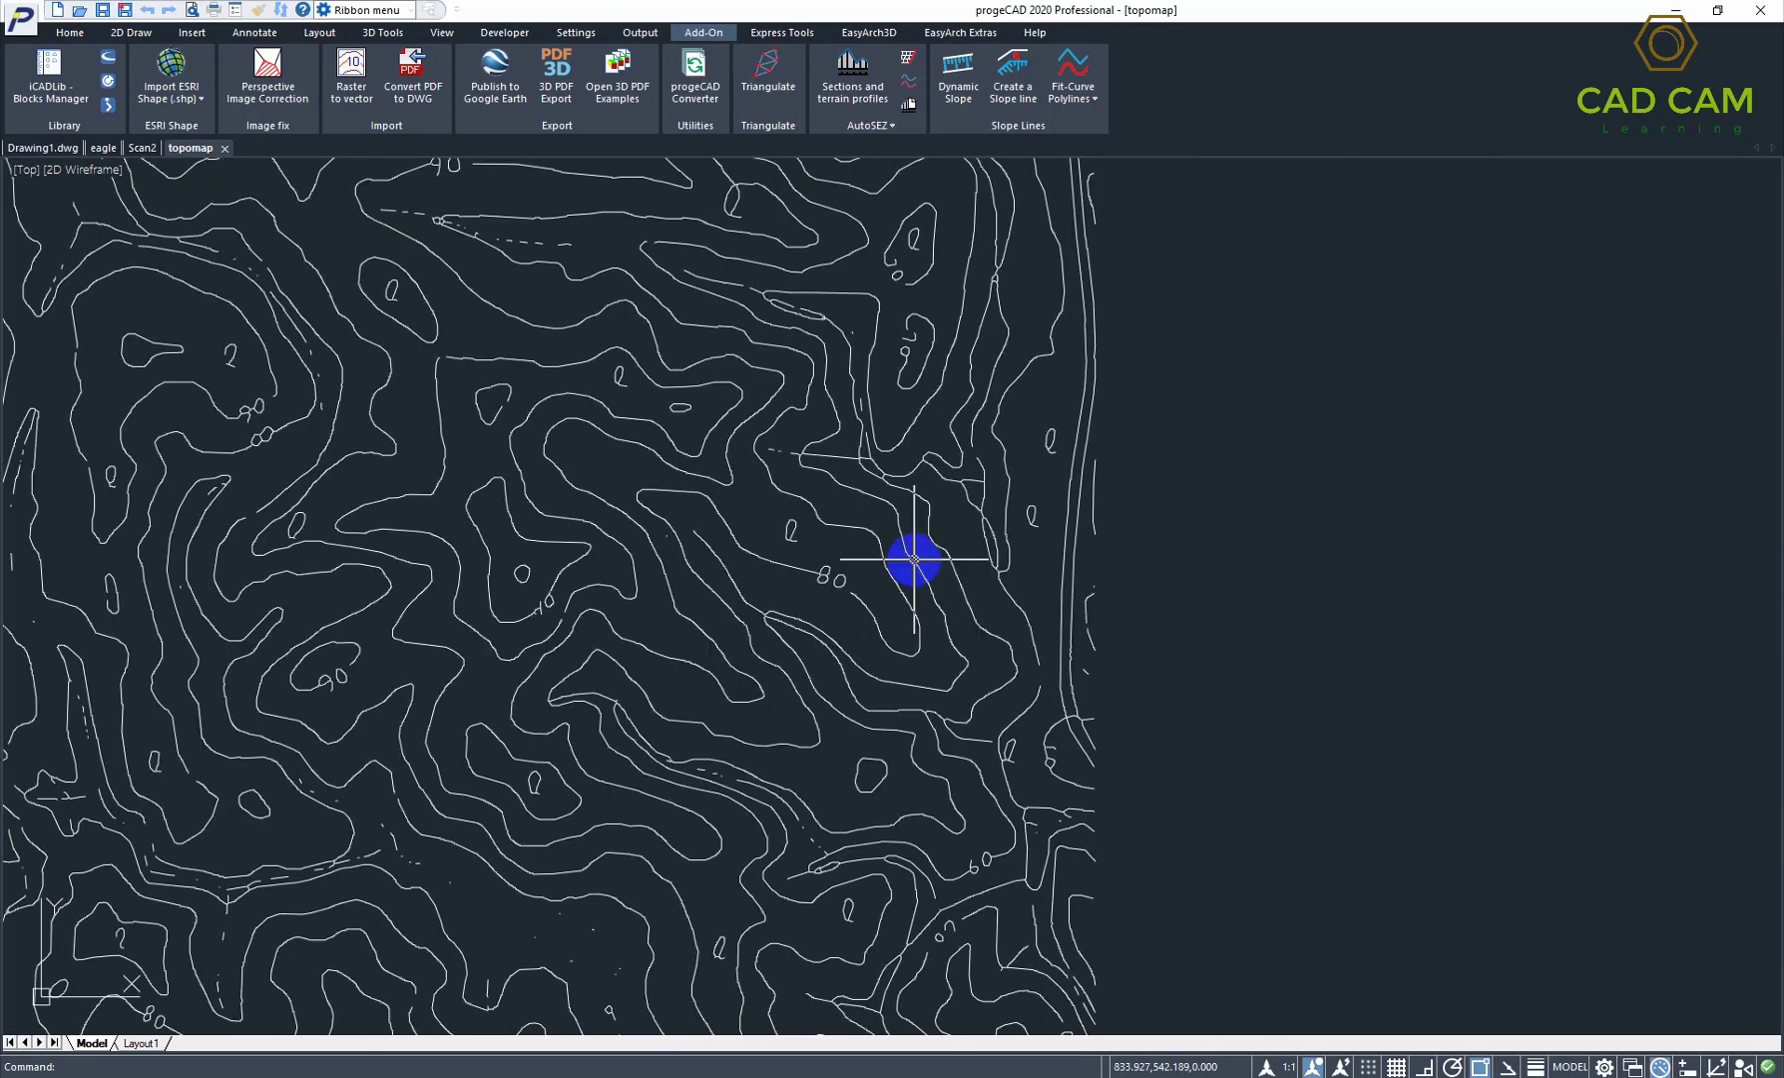
pyautogui.scroll(2, 914, 559)
pyautogui.scroll(2, 914, 559)
pyautogui.scroll(3, 910, 548)
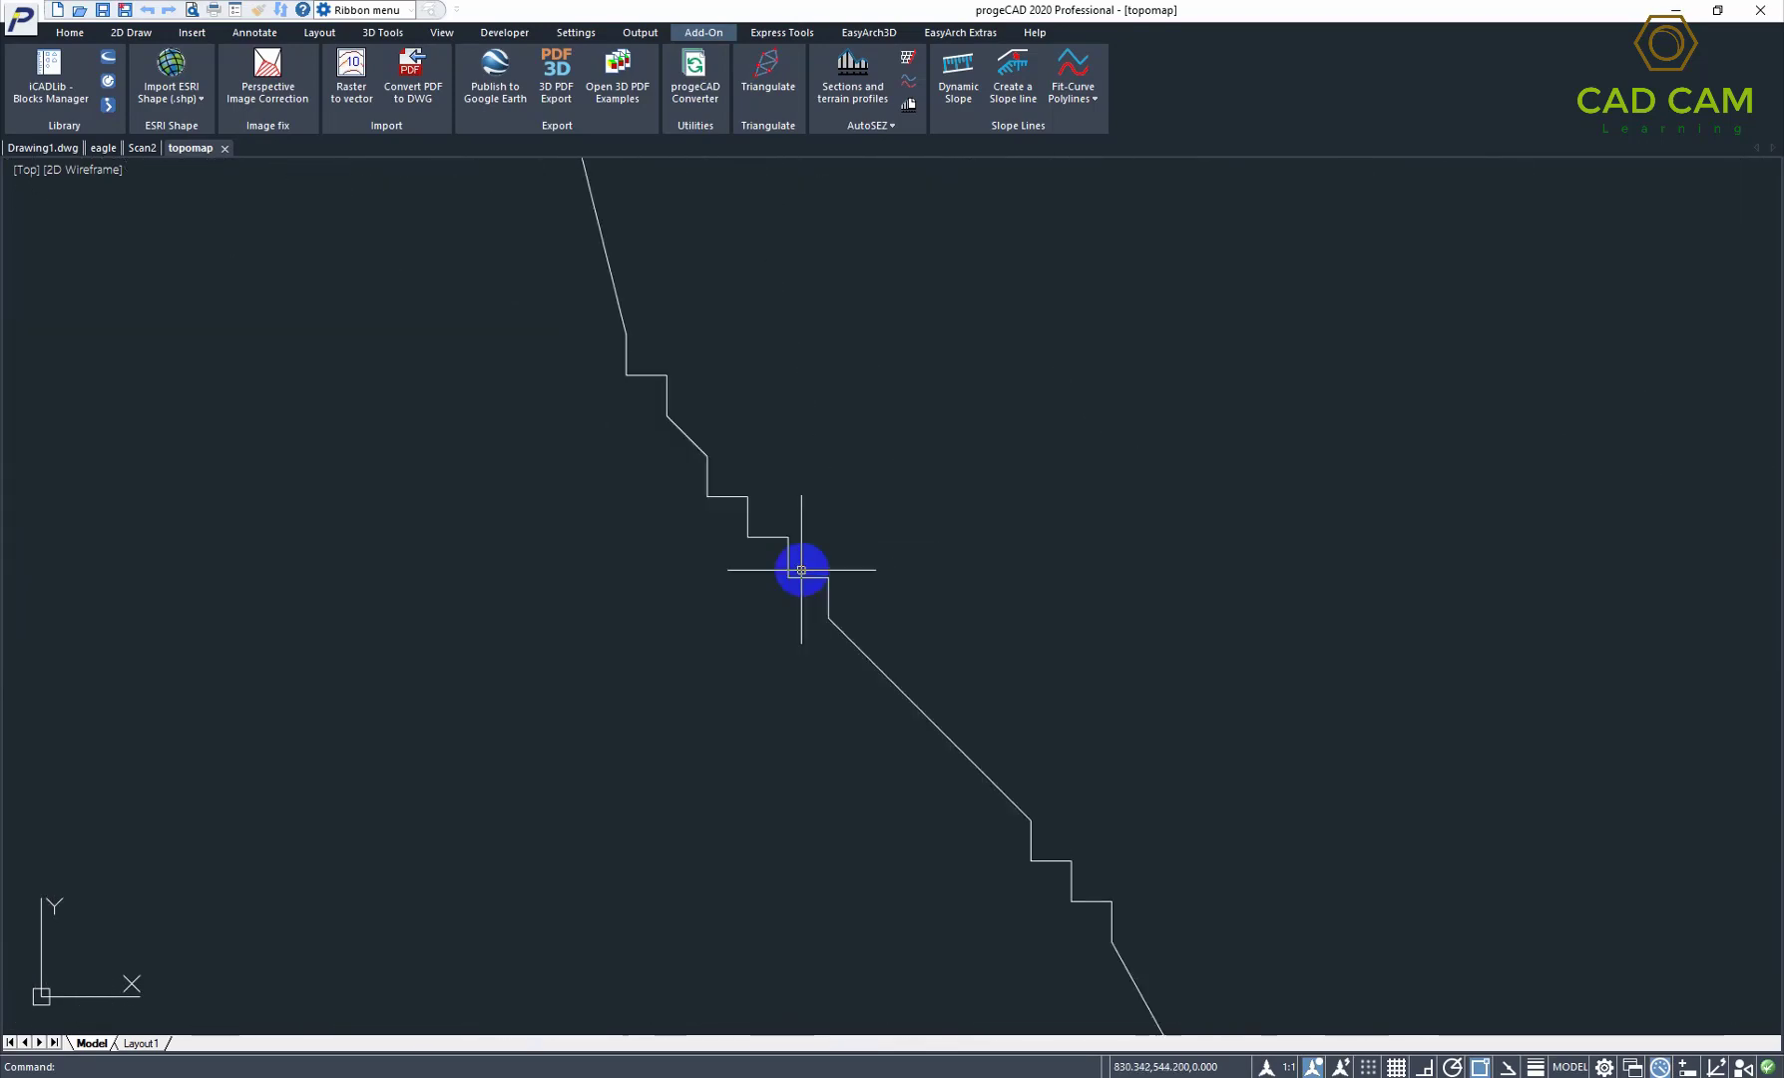
# Step: Inspect the stair-stepped contours up close, then bring WinTopo back to the front
pyautogui.click(770, 572)
pyautogui.scroll(-2, 767, 565)
pyautogui.scroll(-2, 880, 538)
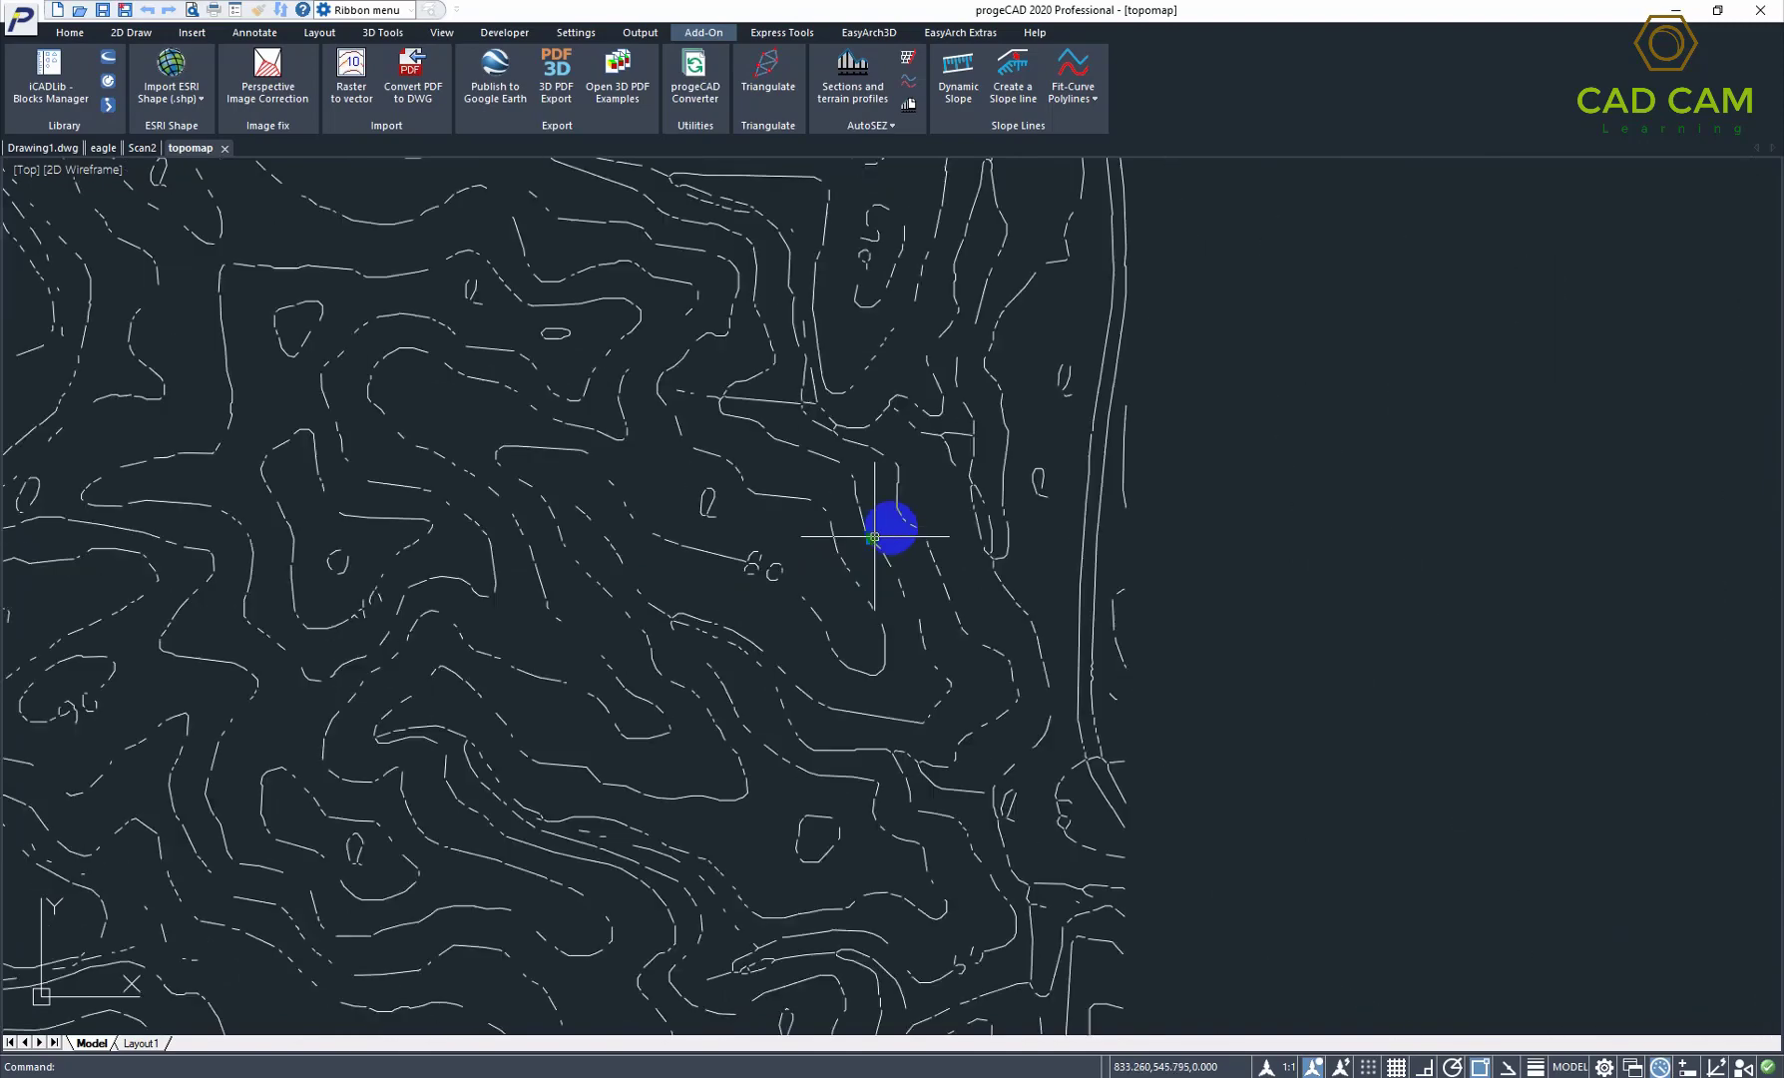
pyautogui.scroll(-2, 892, 526)
pyautogui.scroll(-1, 920, 533)
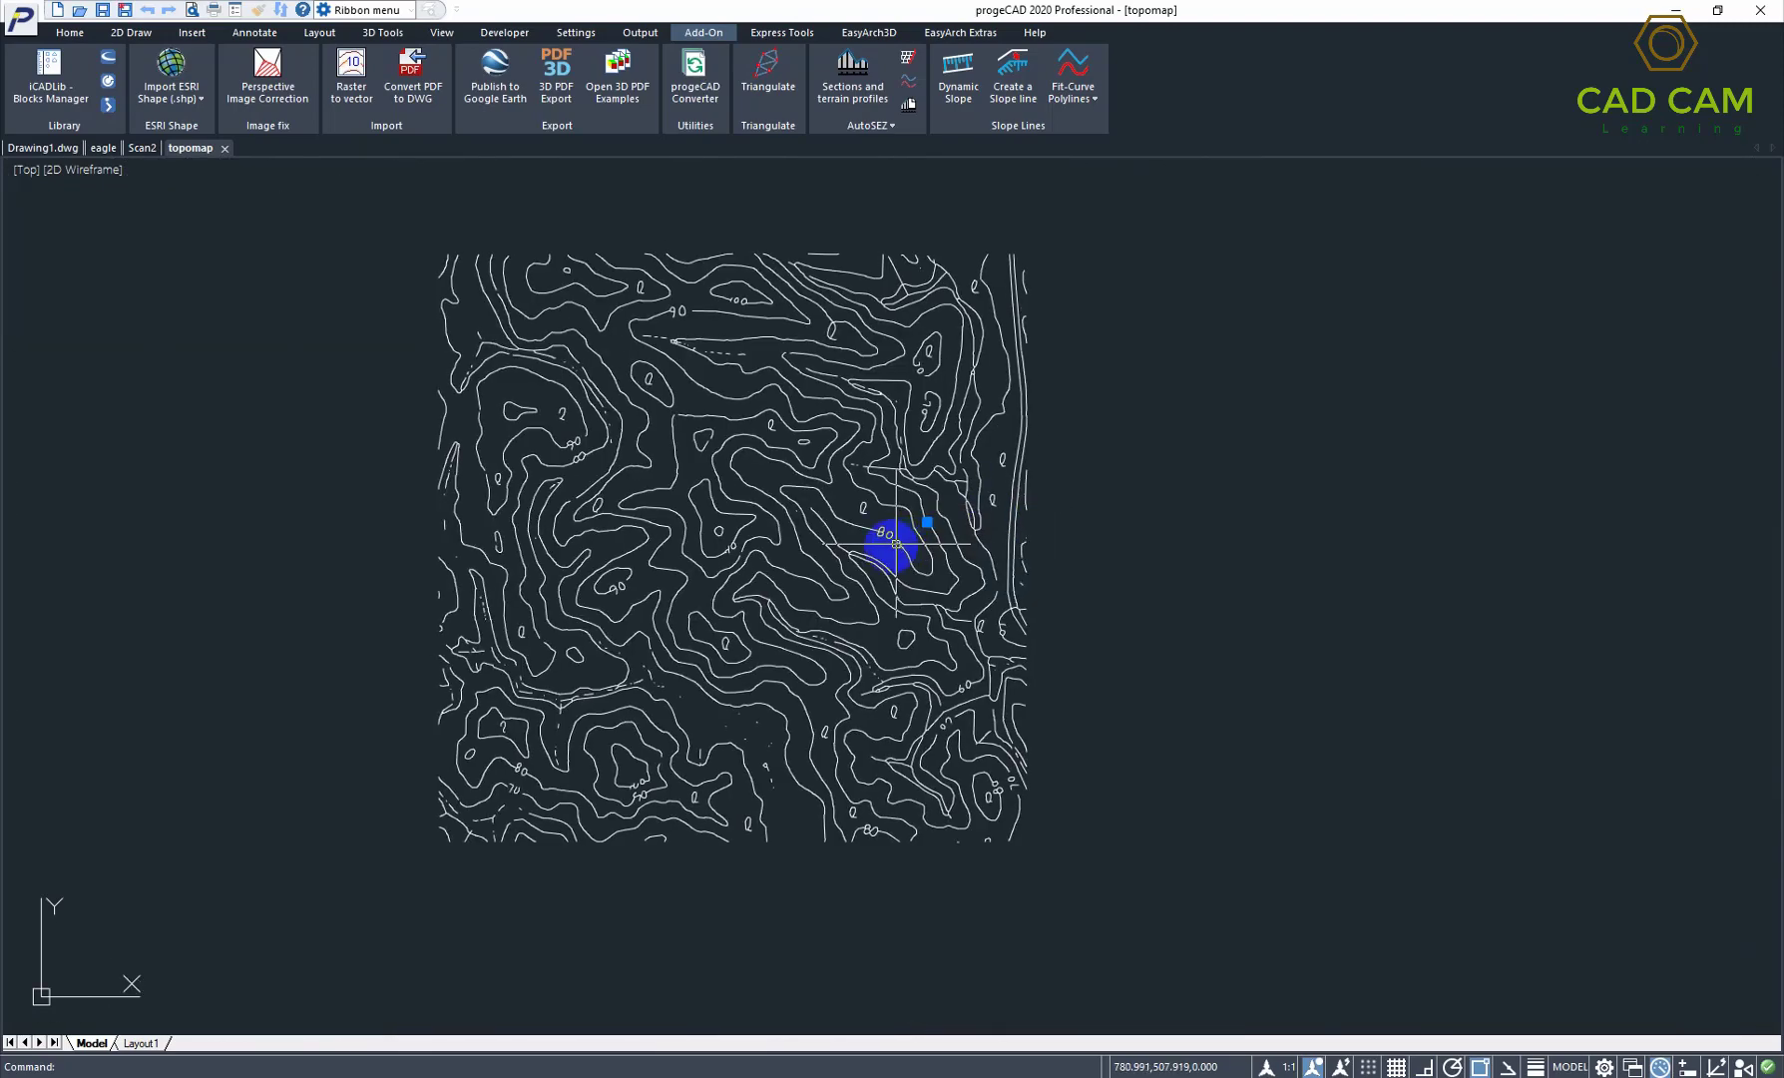
pyautogui.scroll(2, 733, 726)
pyautogui.scroll(4, 731, 723)
pyautogui.scroll(2, 948, 533)
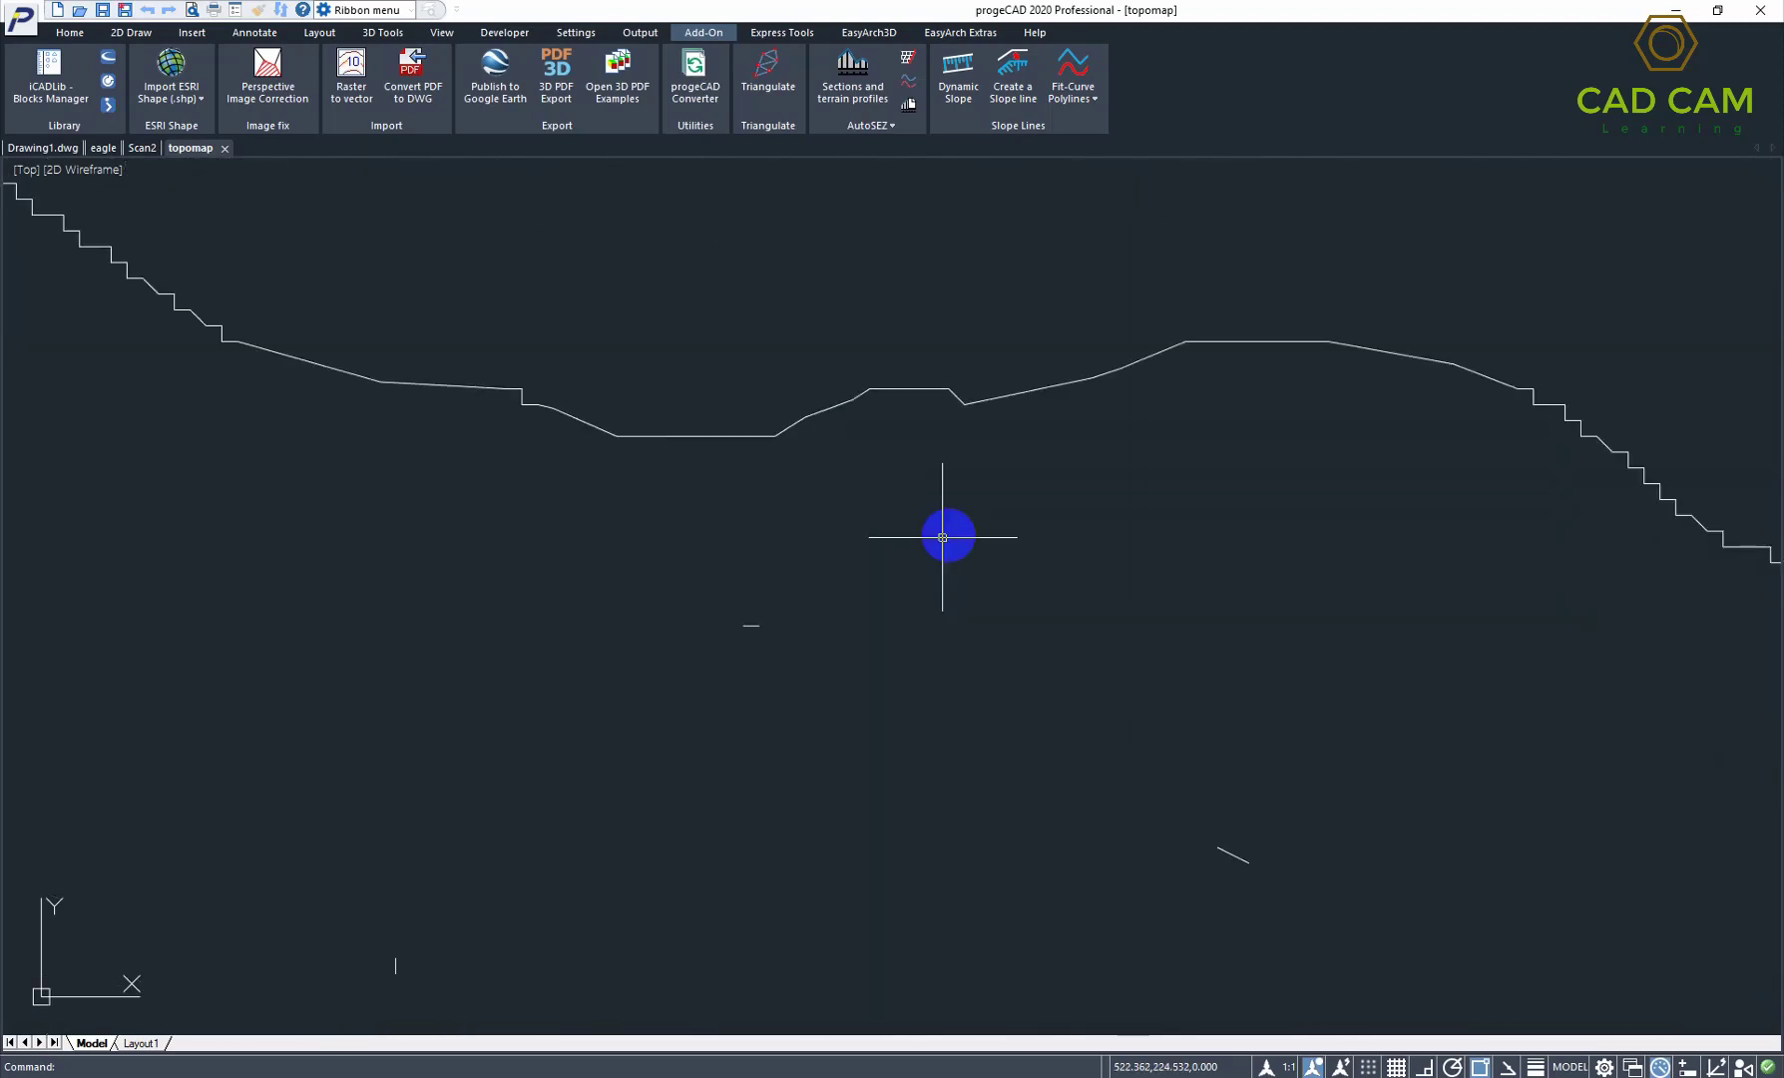
pyautogui.scroll(-1, 880, 510)
pyautogui.scroll(-6, 879, 512)
pyautogui.scroll(2, 858, 339)
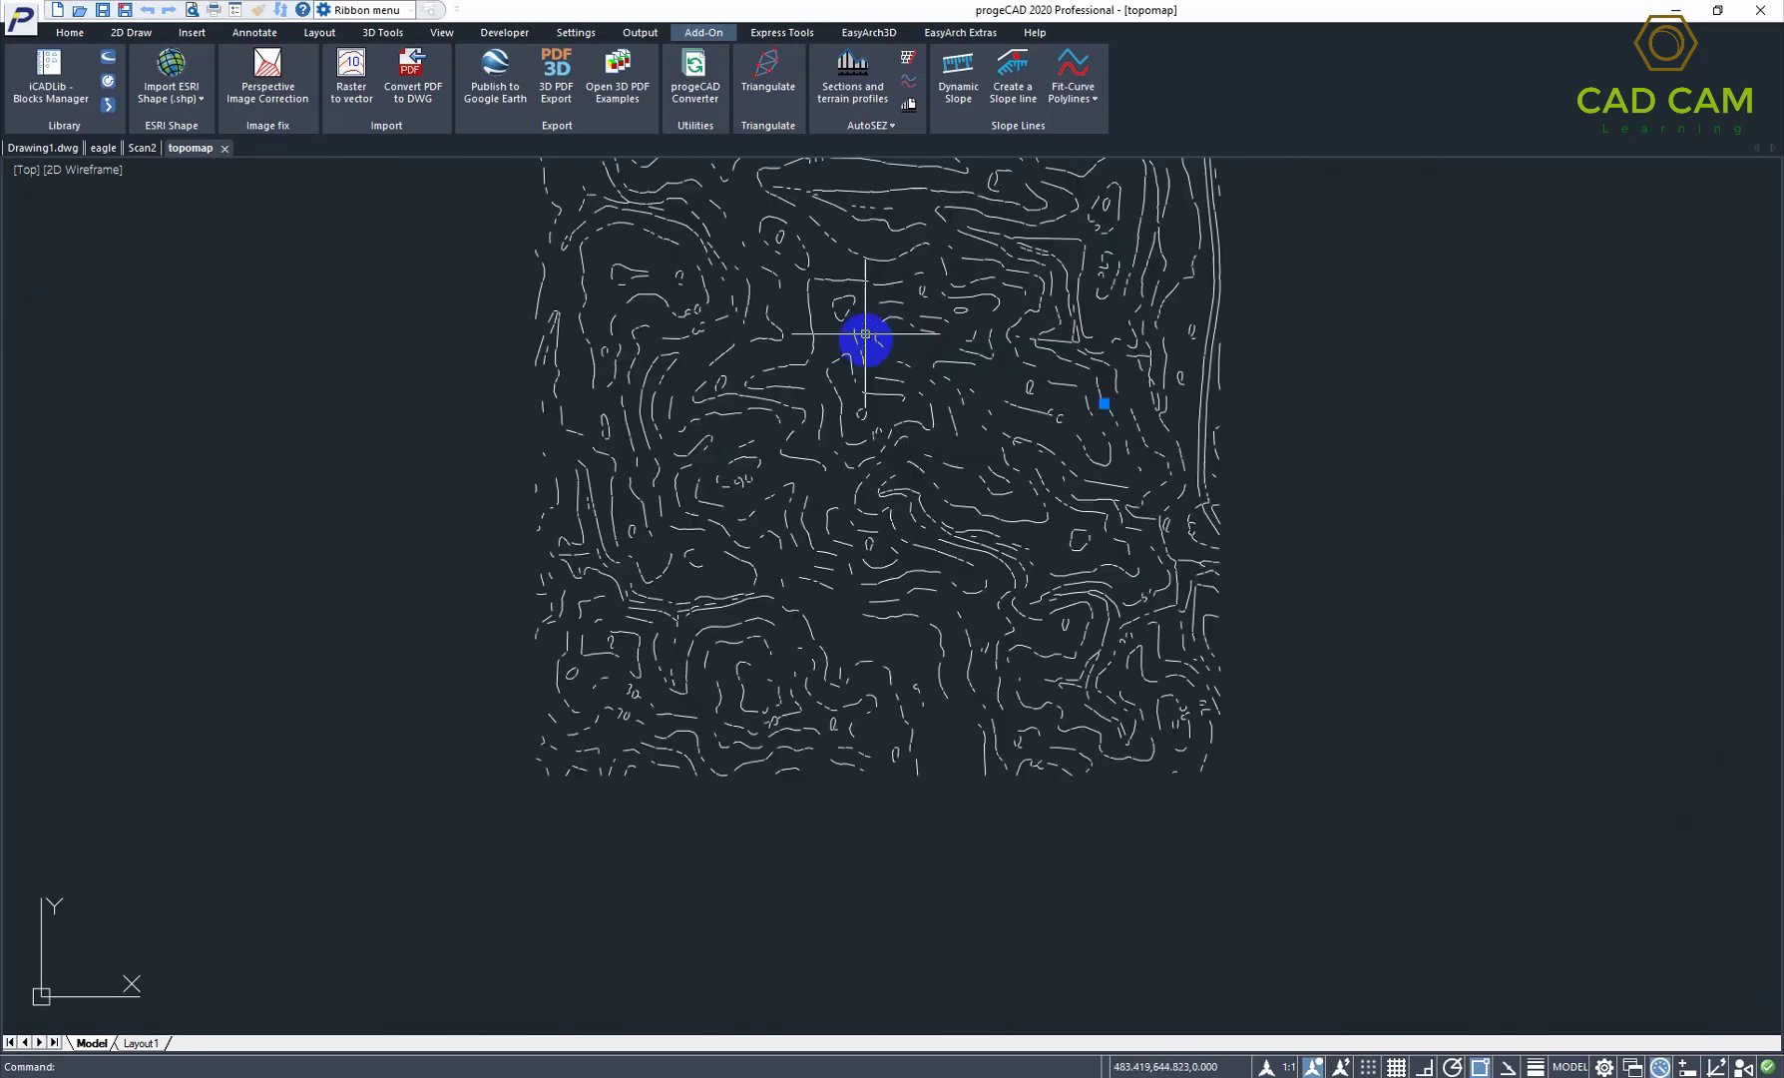
pyautogui.scroll(2, 839, 340)
pyautogui.scroll(-2, 659, 559)
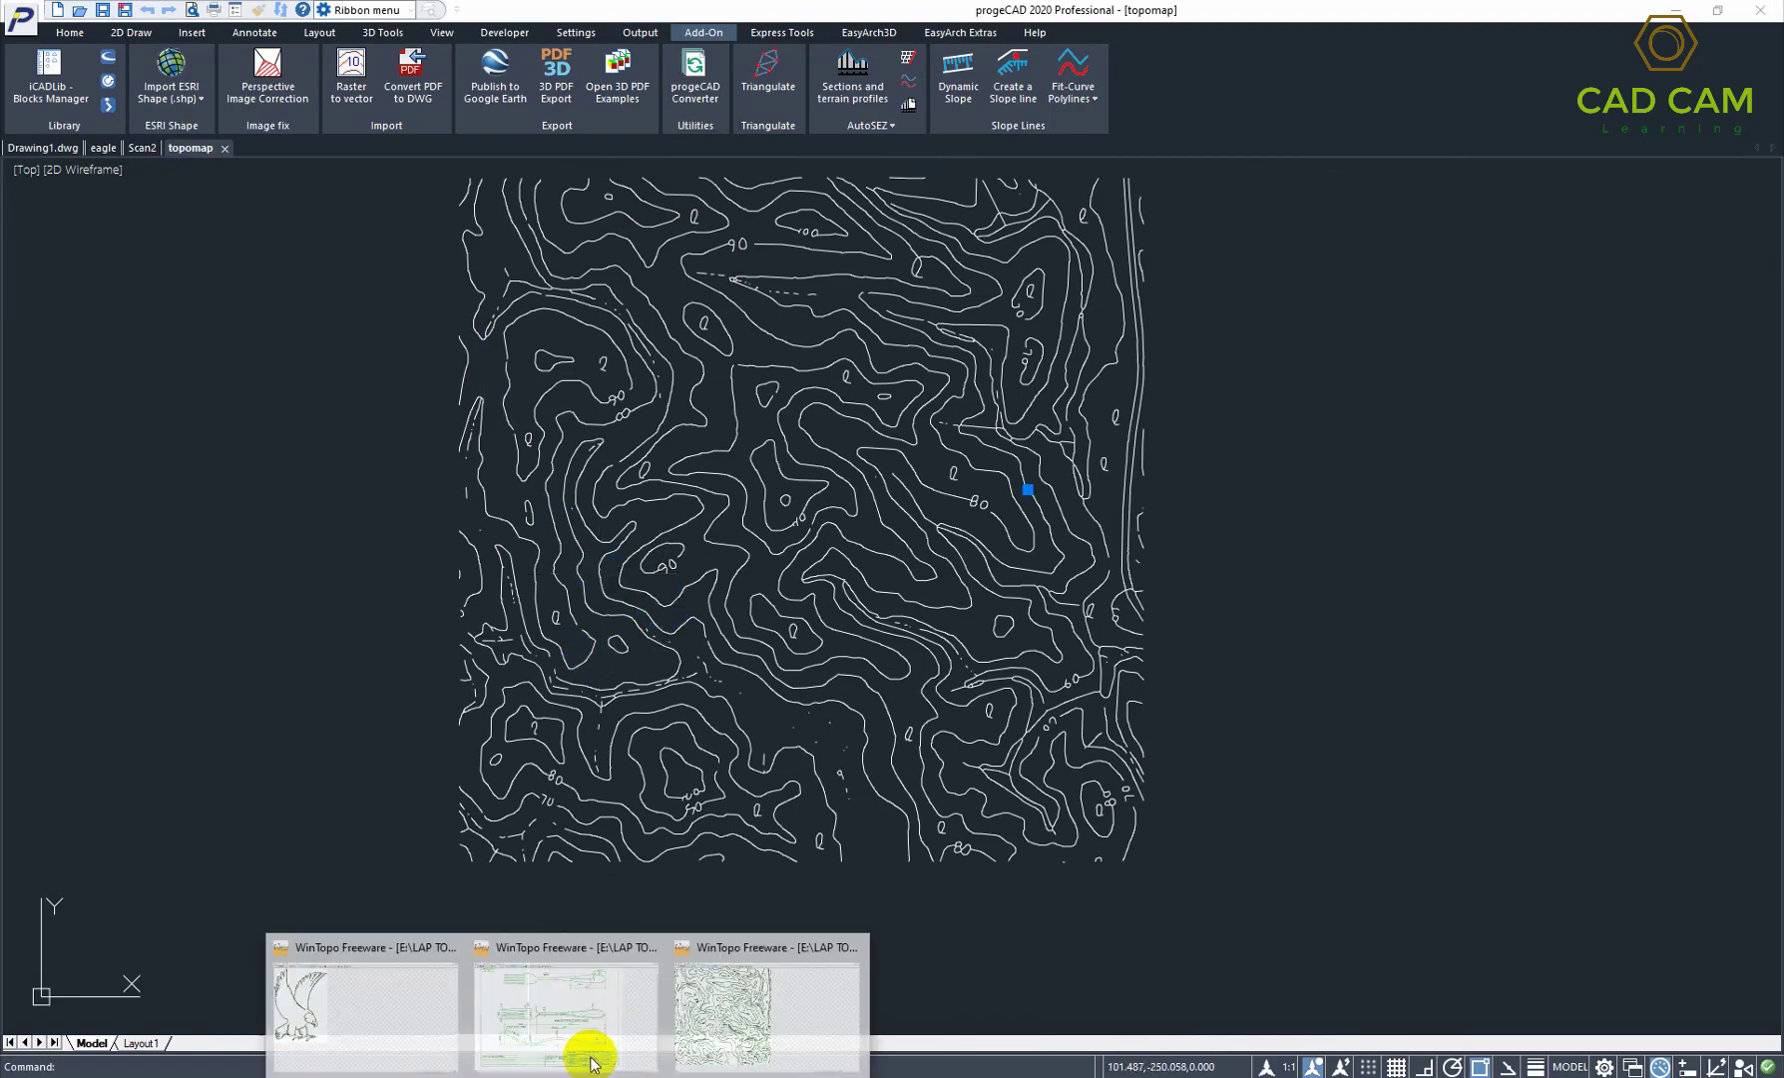
pyautogui.click(757, 959)
# Step: Raise the Vector Extraction polyline smoothing slider from 15 to its maximum of 100
pyautogui.click(263, 57)
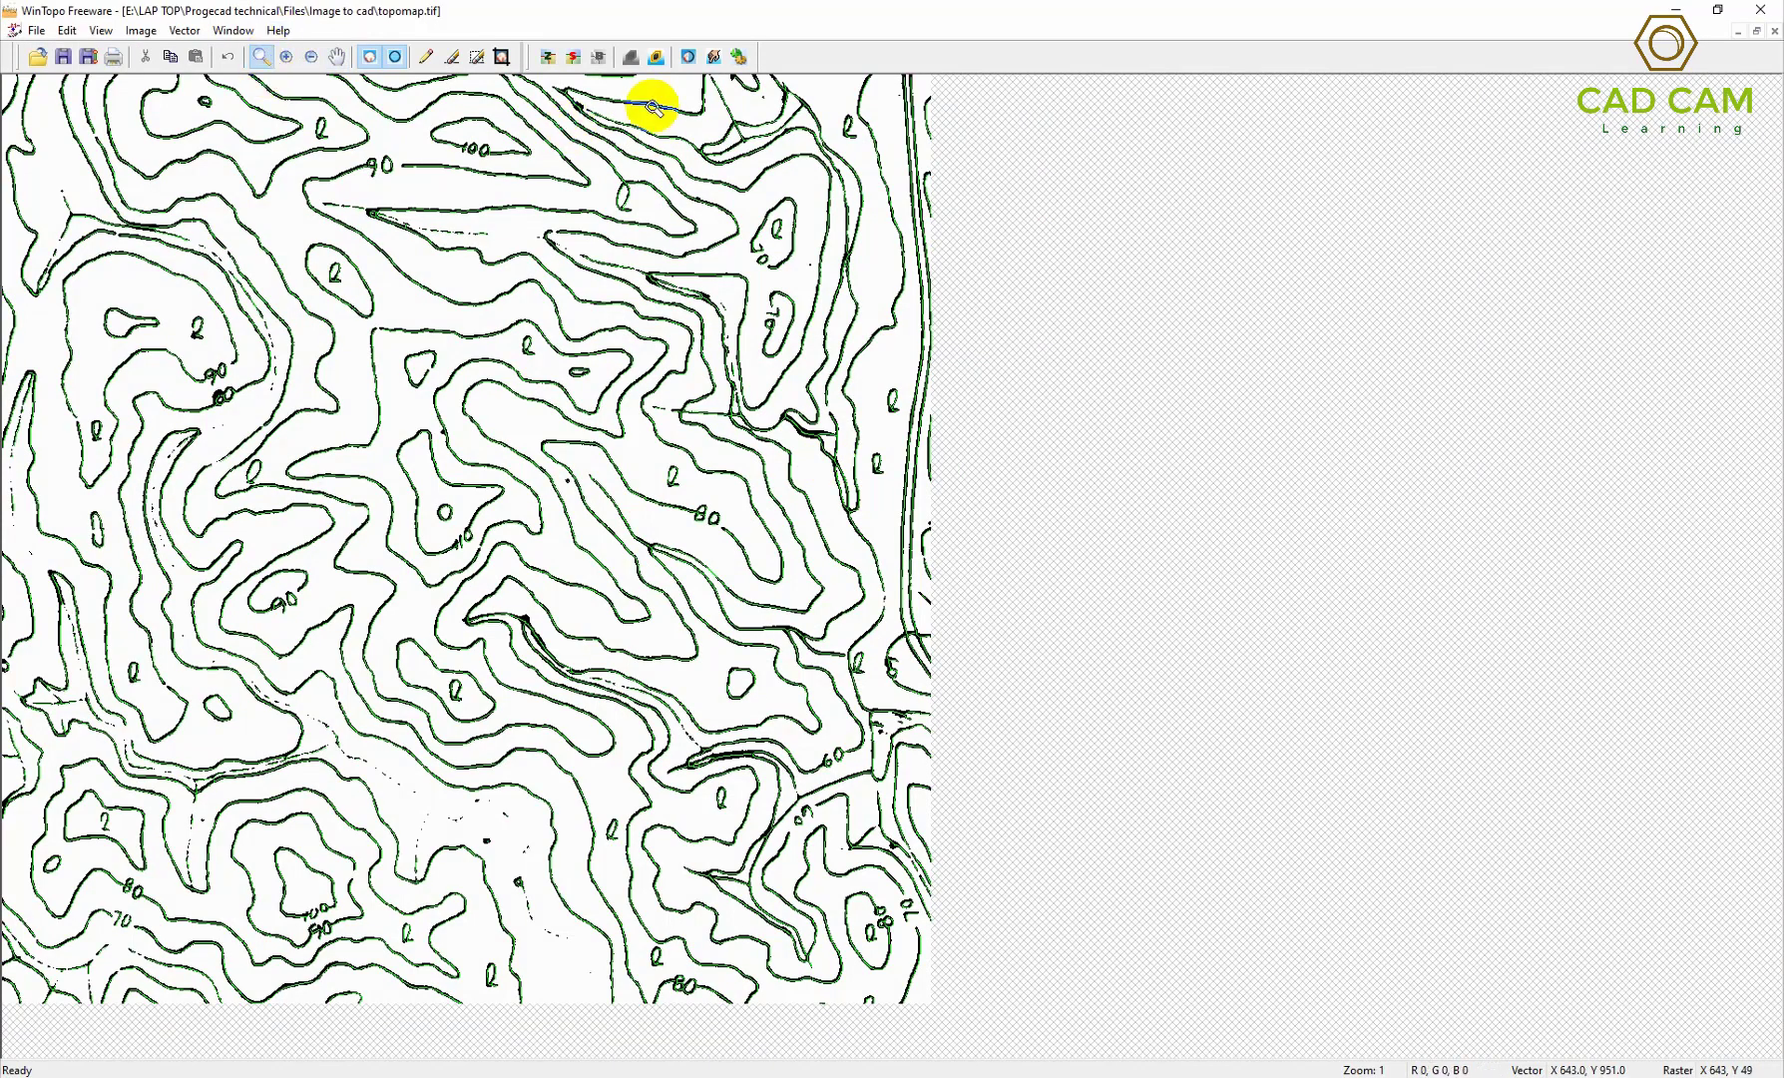
pyautogui.click(739, 58)
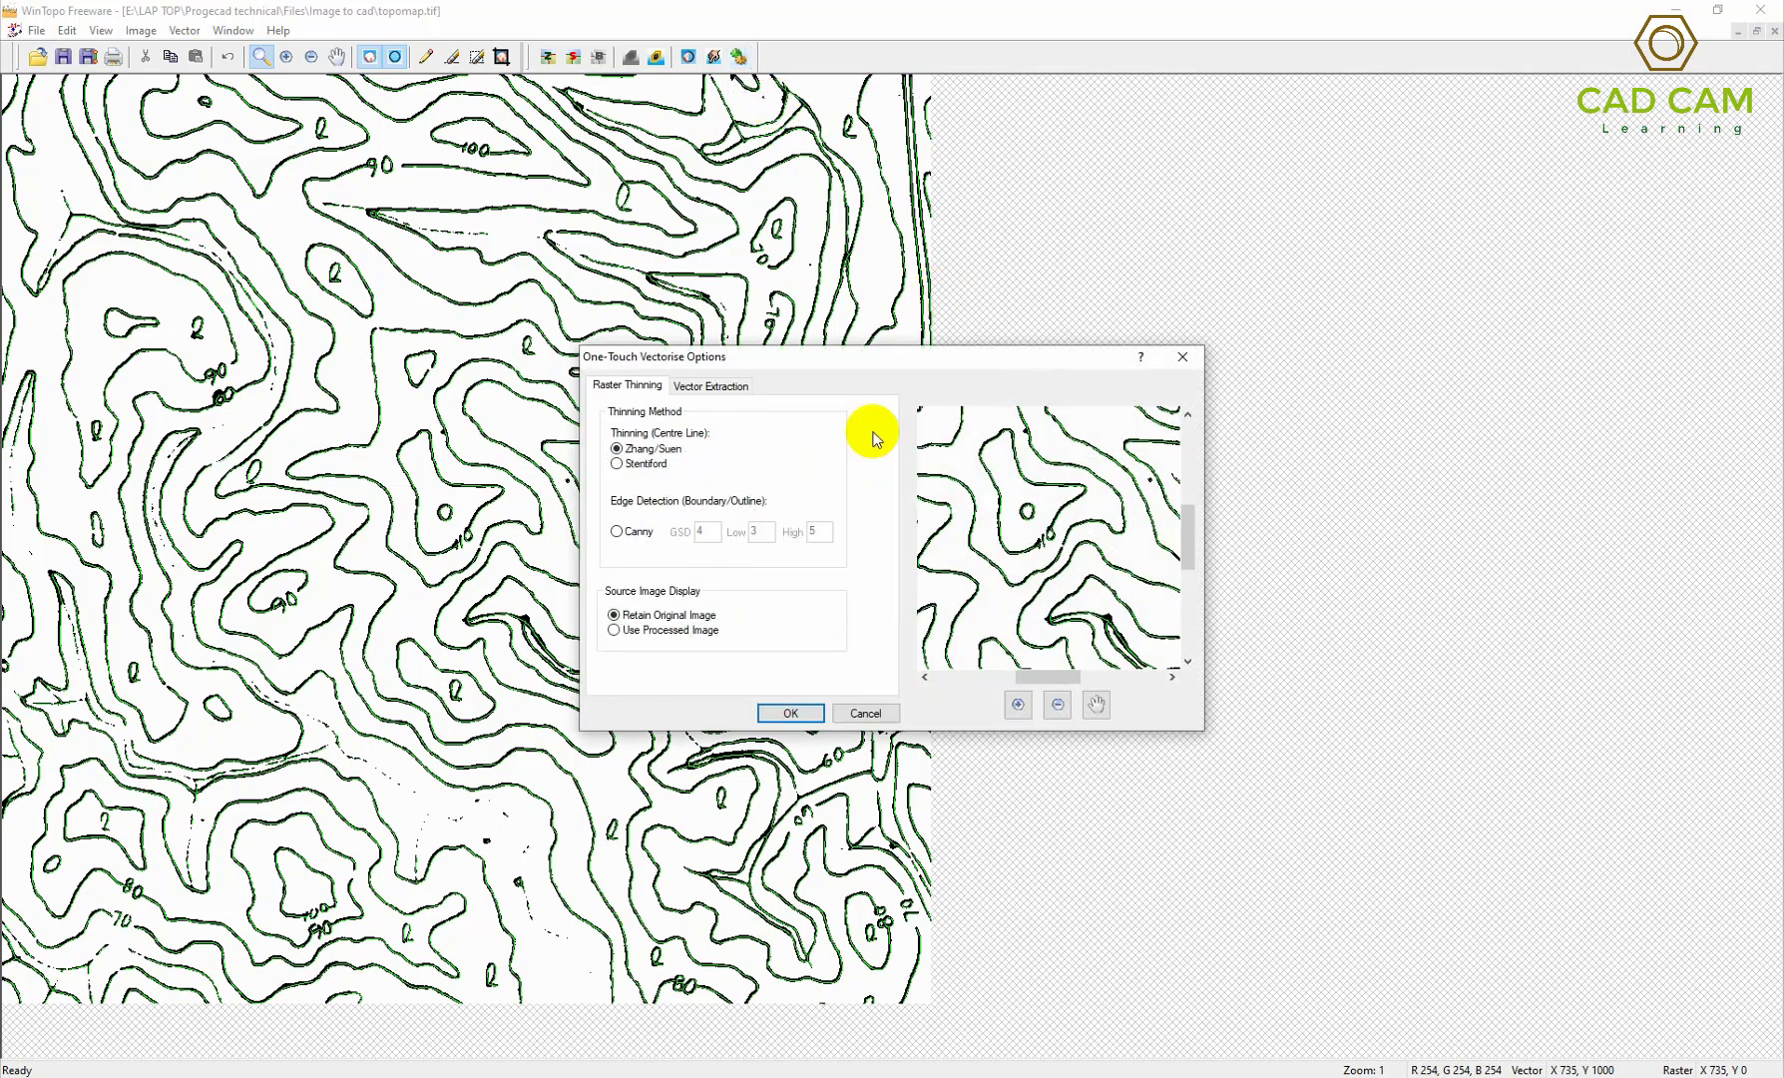
pyautogui.click(710, 385)
pyautogui.moveTo(696, 479); pyautogui.dragTo(790, 477)
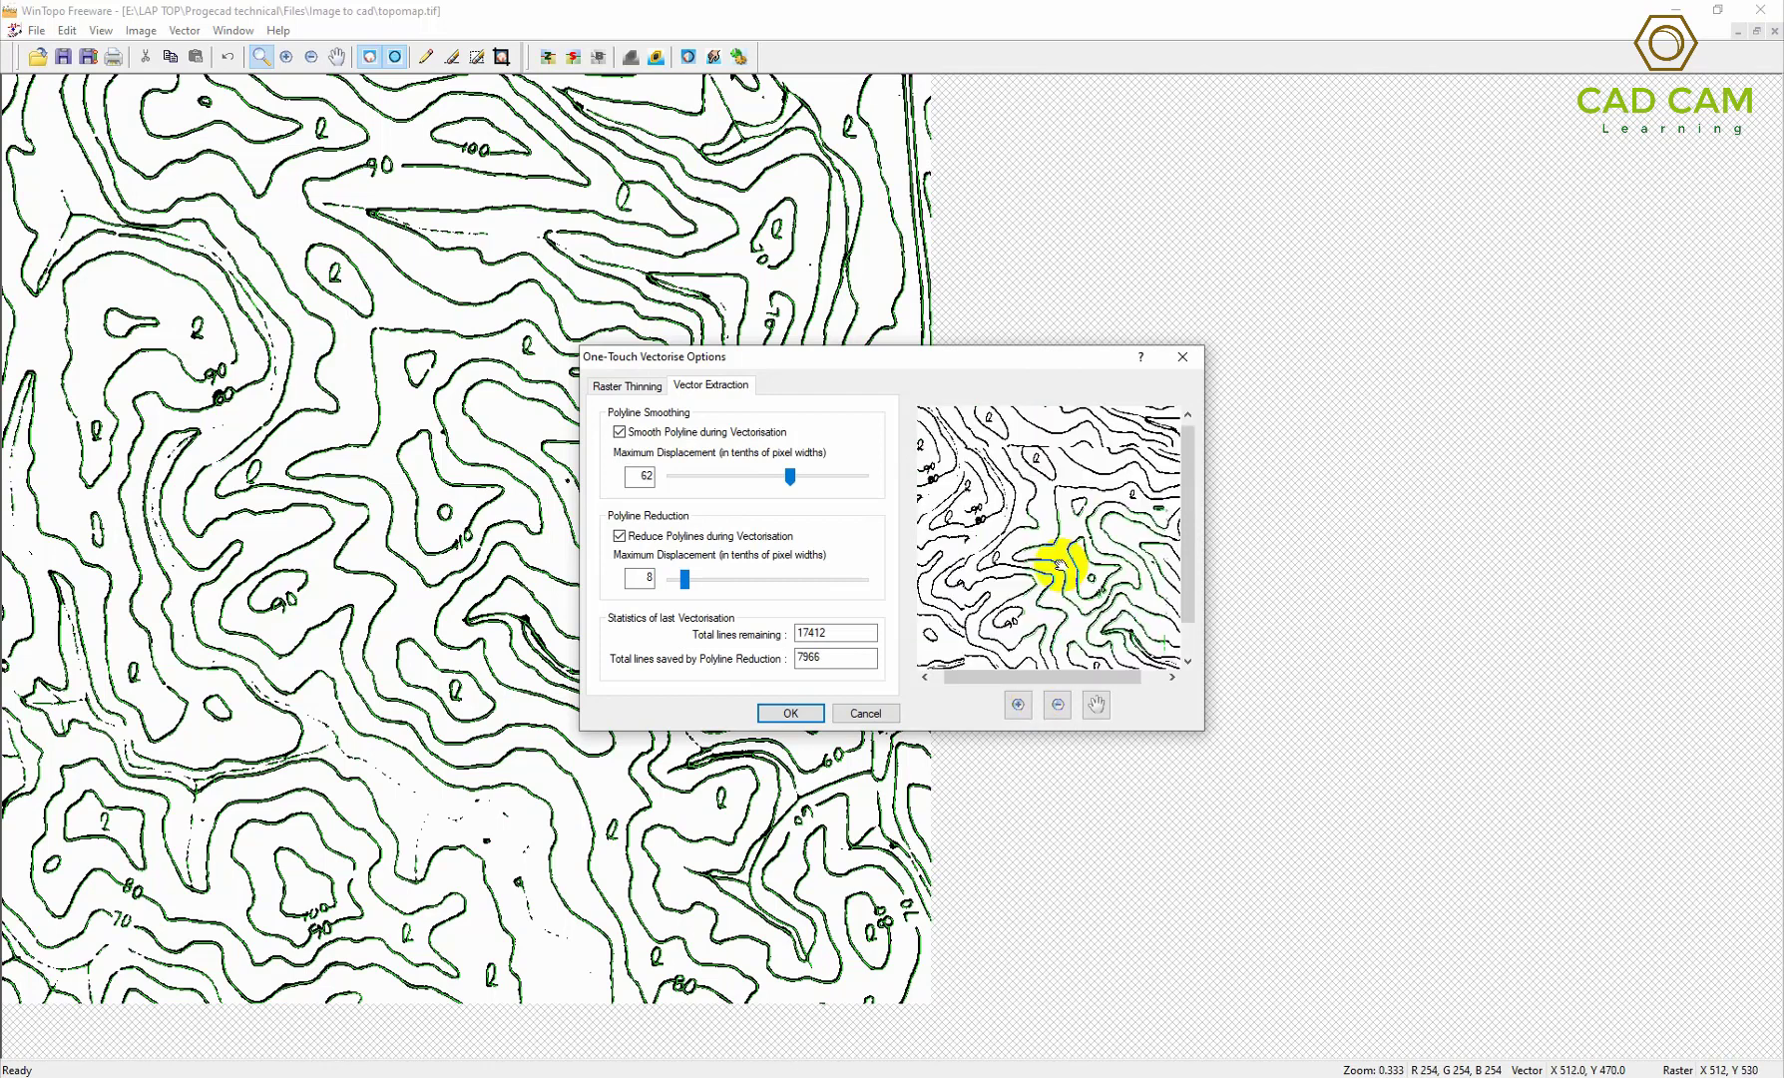
pyautogui.scroll(2, 1057, 567)
pyautogui.scroll(2, 1058, 569)
pyautogui.moveTo(1081, 499)
pyautogui.mouseDown()
pyautogui.moveTo(1146, 677)
pyautogui.moveTo(1099, 556)
pyautogui.mouseUp()
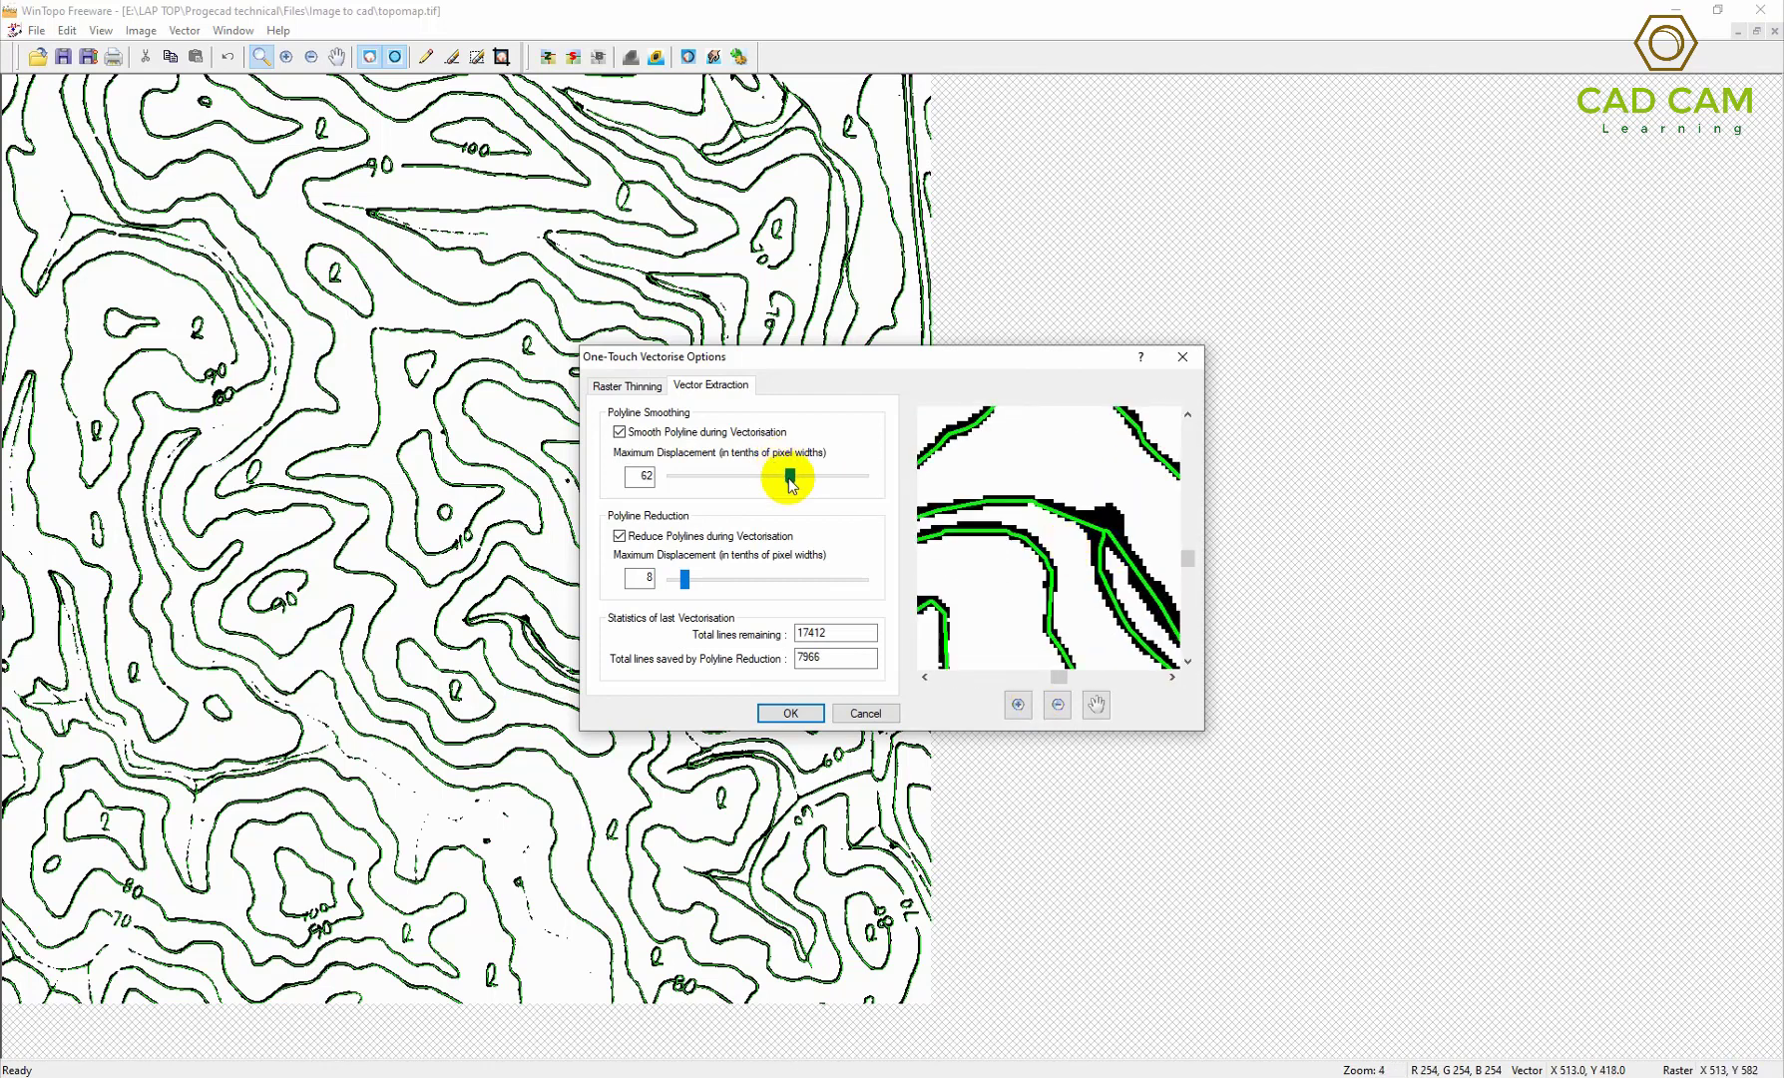
pyautogui.moveTo(791, 477); pyautogui.dragTo(873, 499)
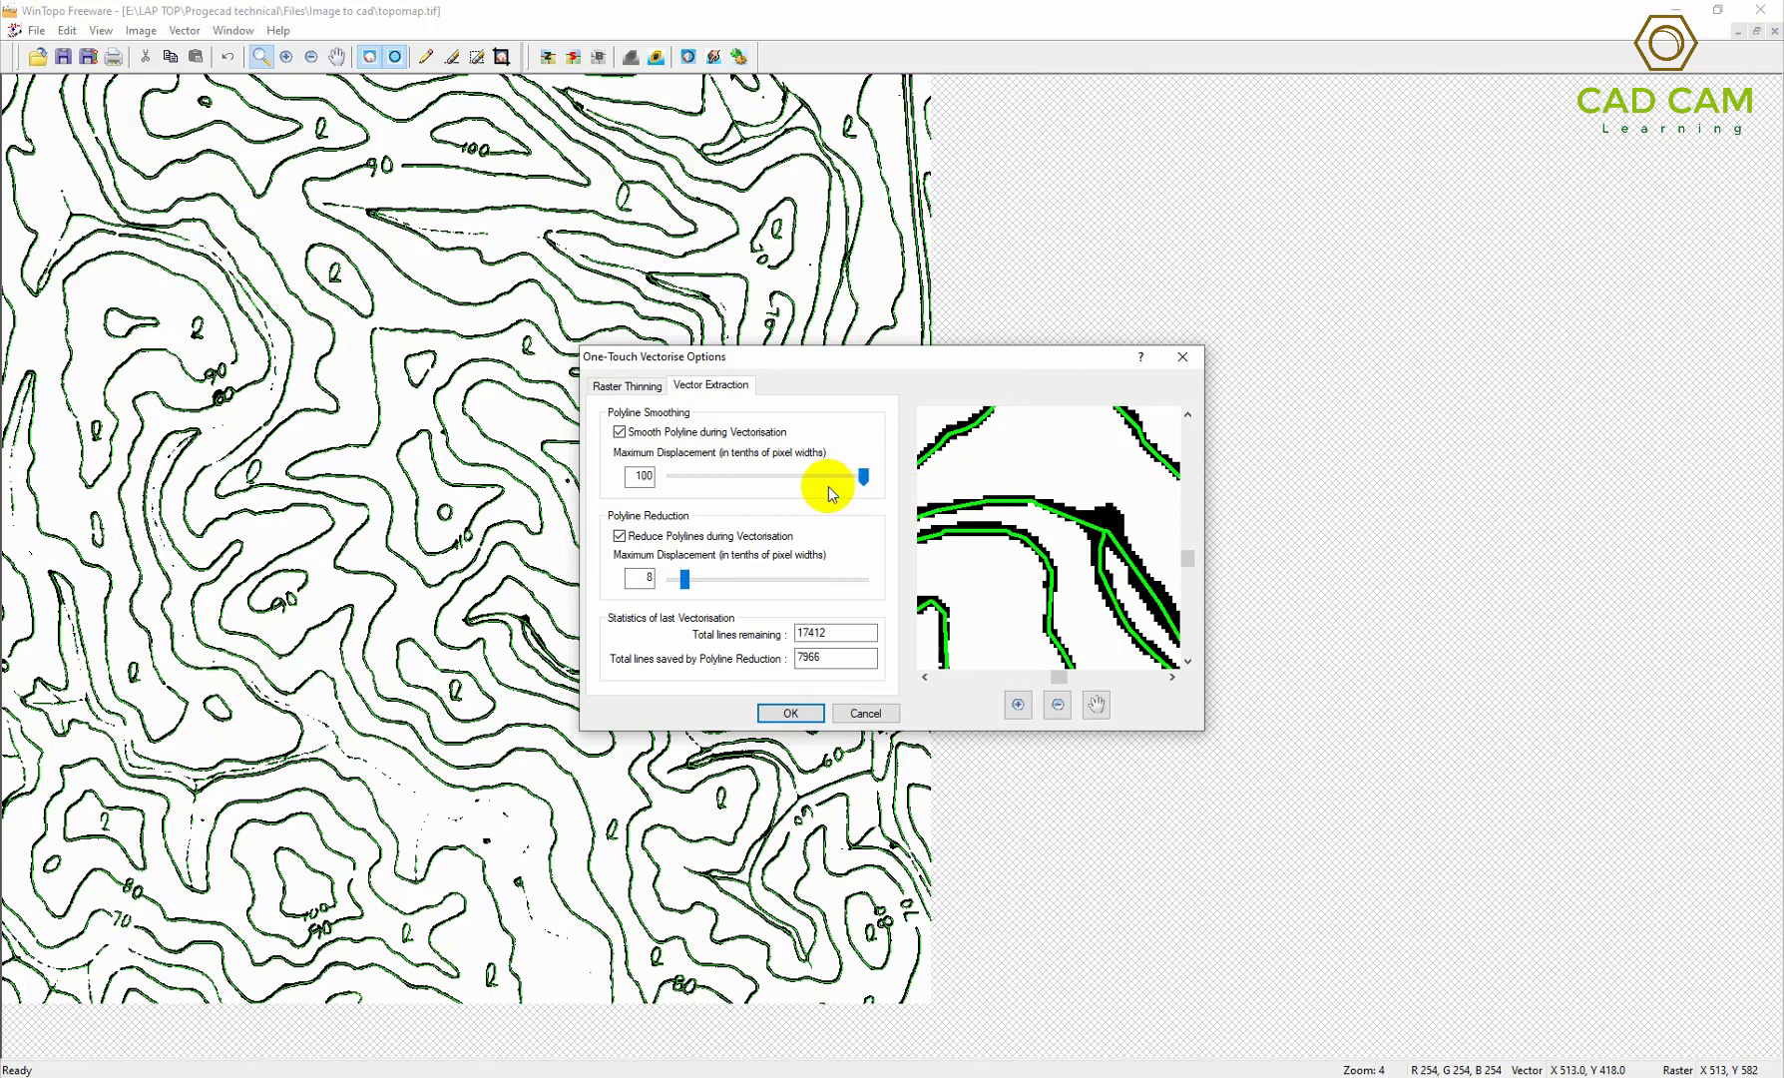
# Step: Re-run One-Touch Vectorisation with the new settings and save it as DXF 'topomap1'
pyautogui.click(791, 713)
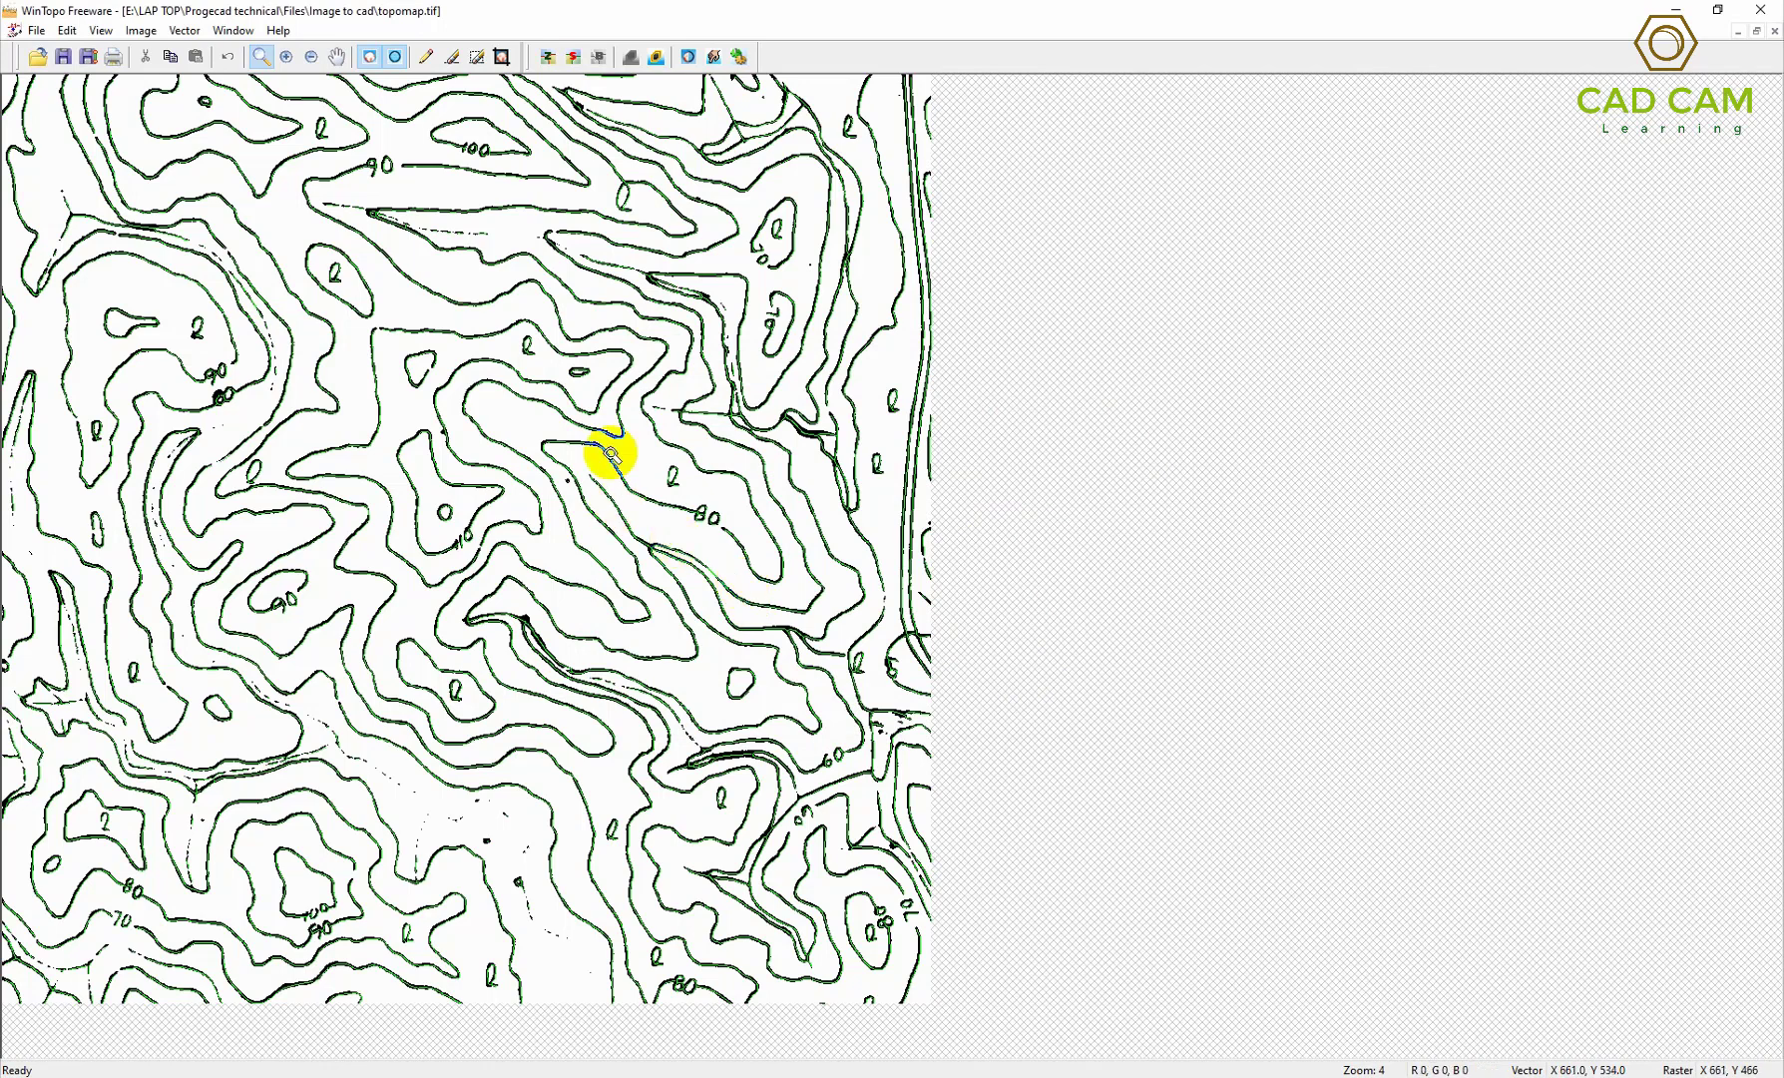
pyautogui.click(713, 57)
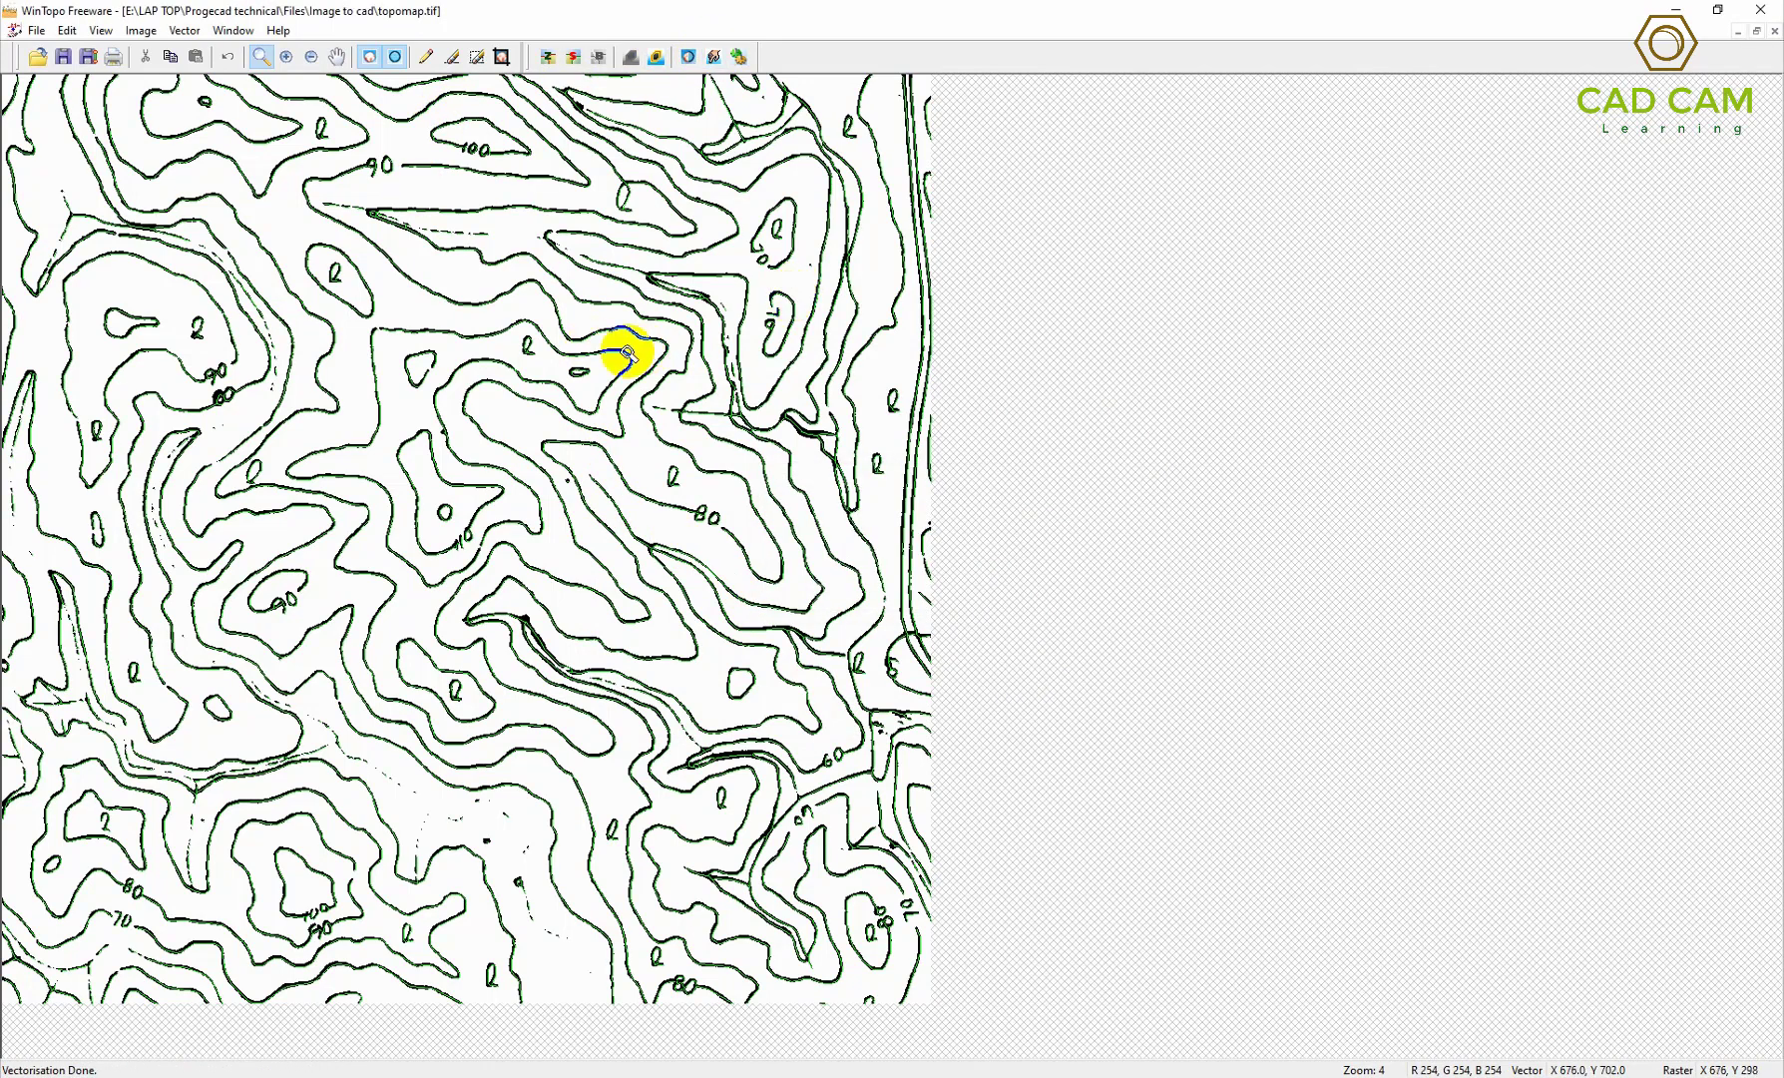
pyautogui.click(87, 62)
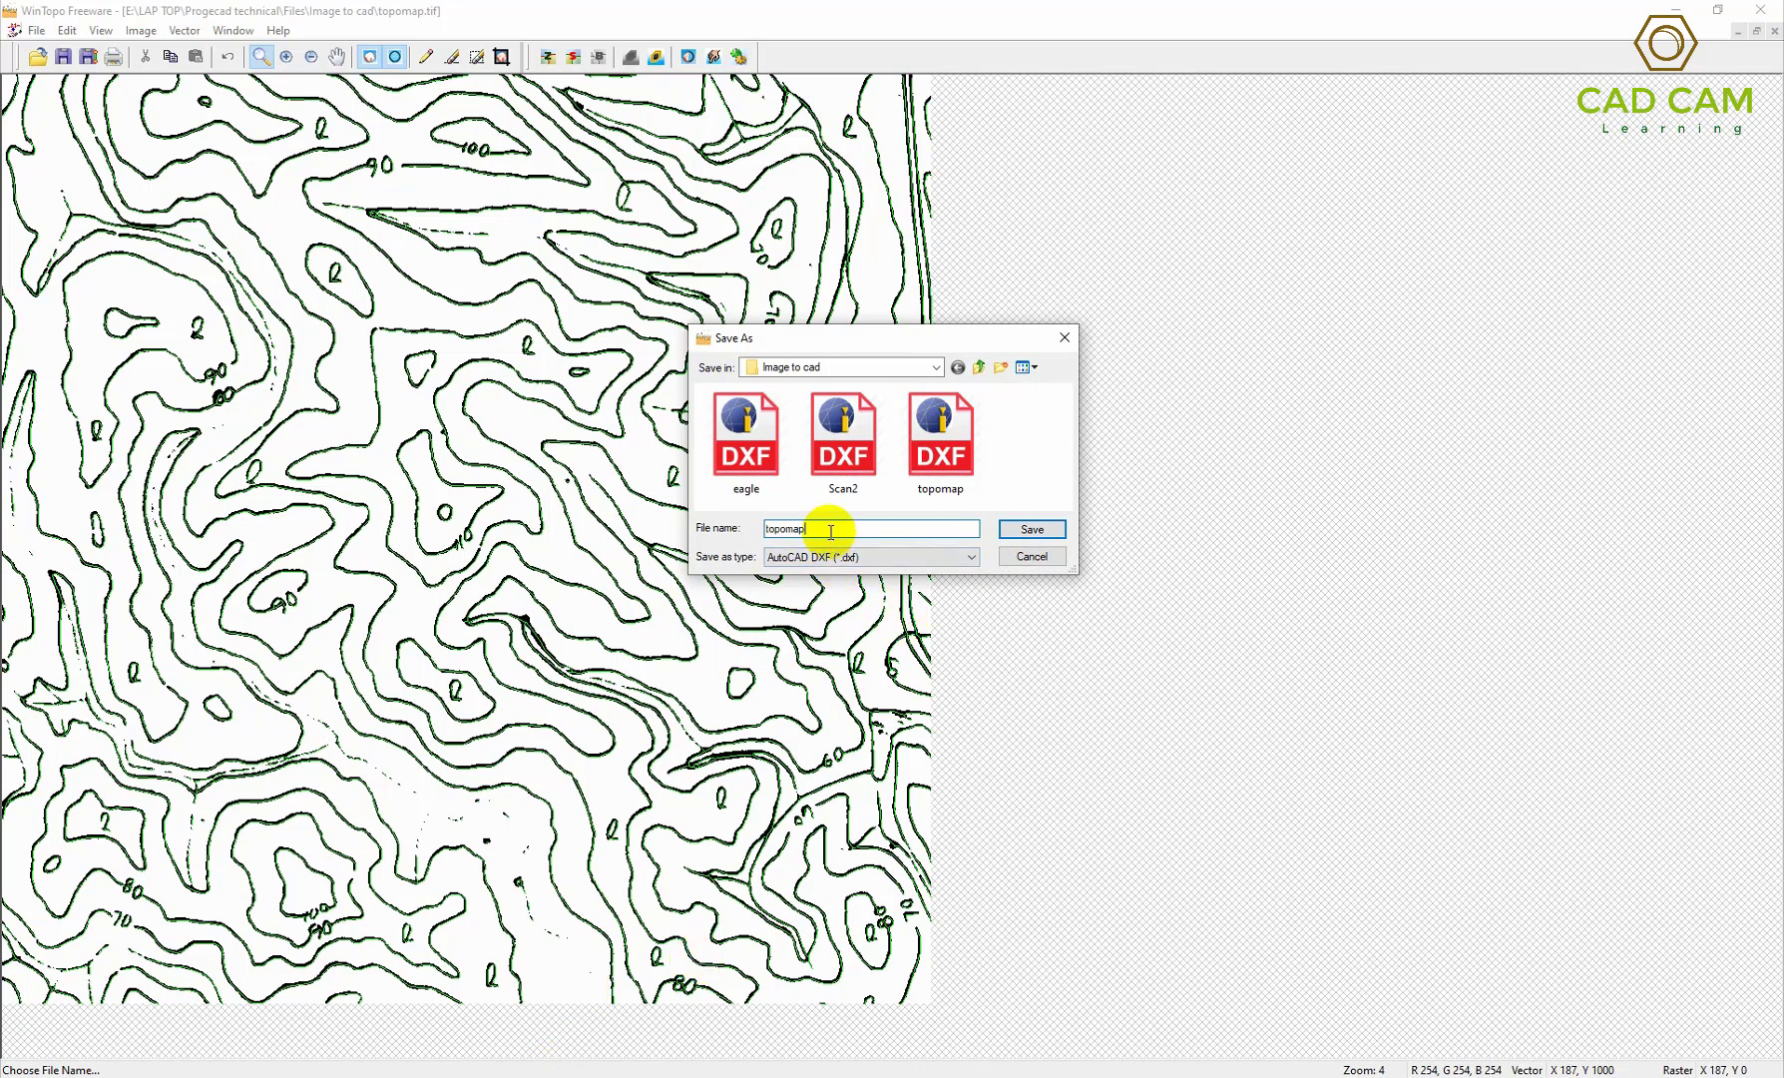
pyautogui.click(1032, 529)
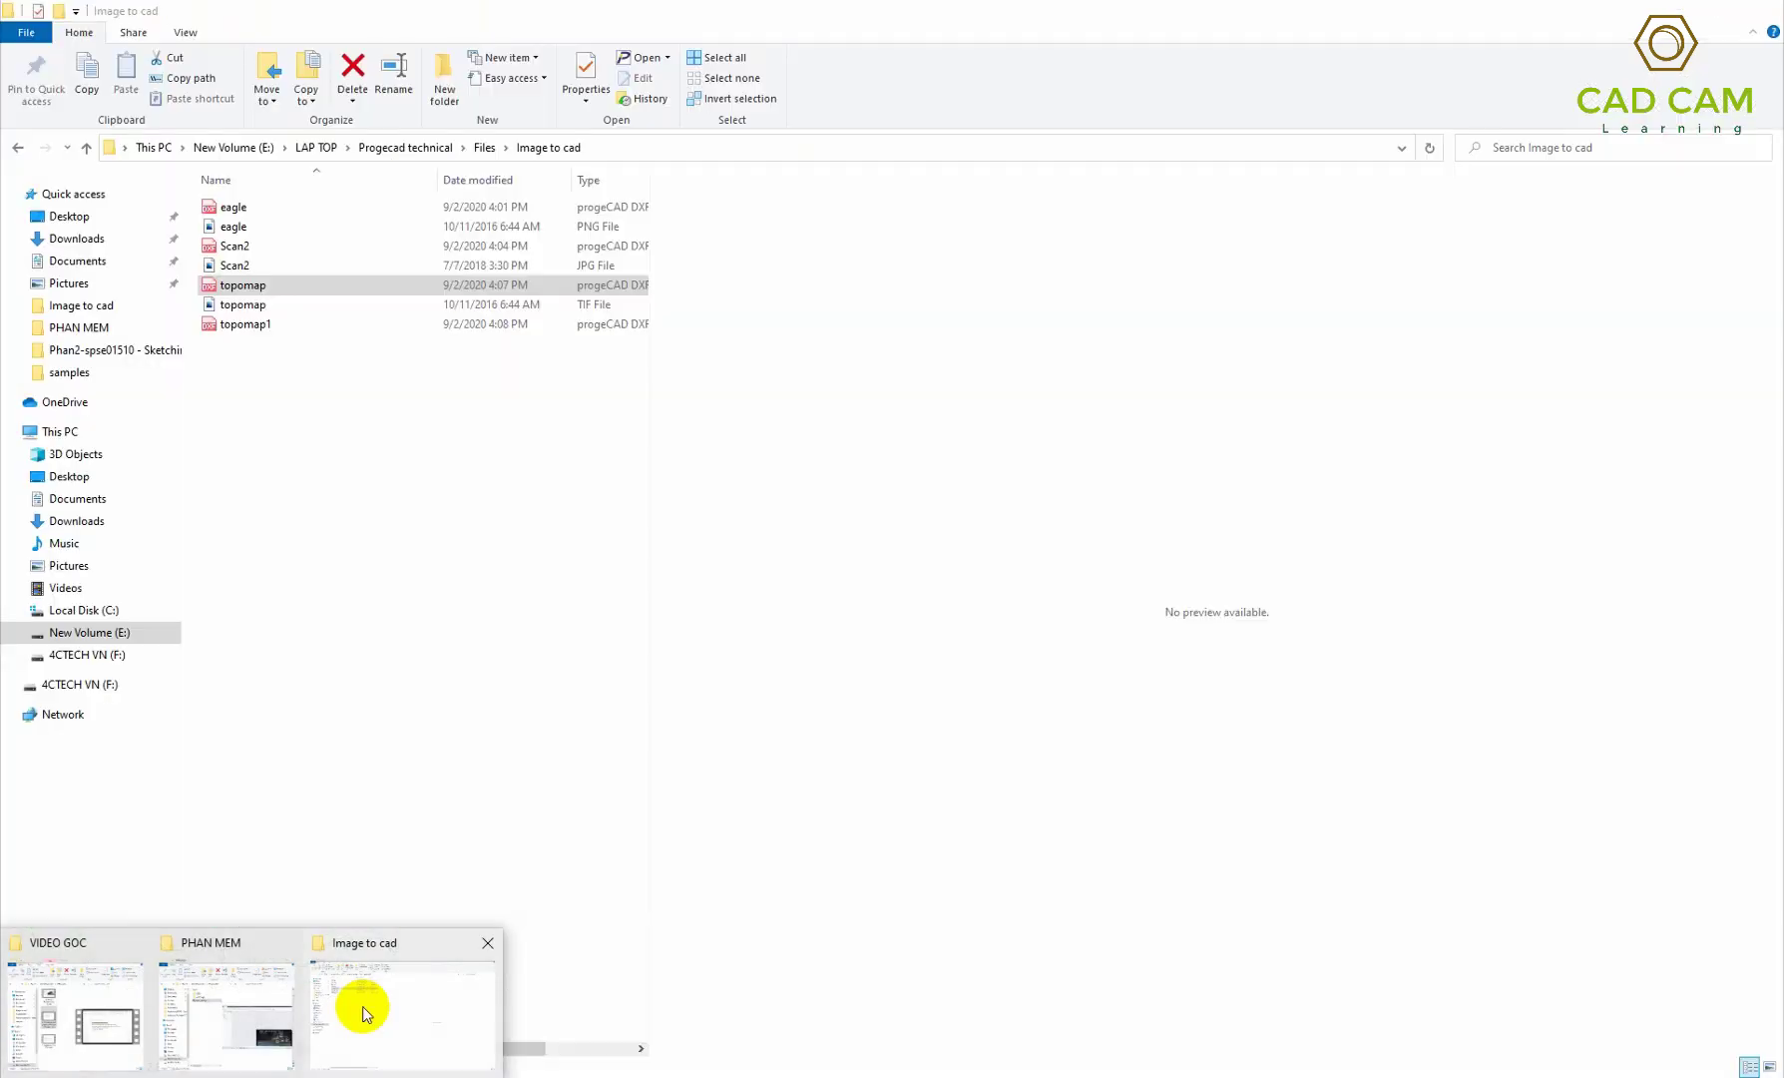
# Step: Open topomap1 from the Image to cad folder in progeCAD, postponing the update
pyautogui.click(363, 1013)
pyautogui.click(255, 325)
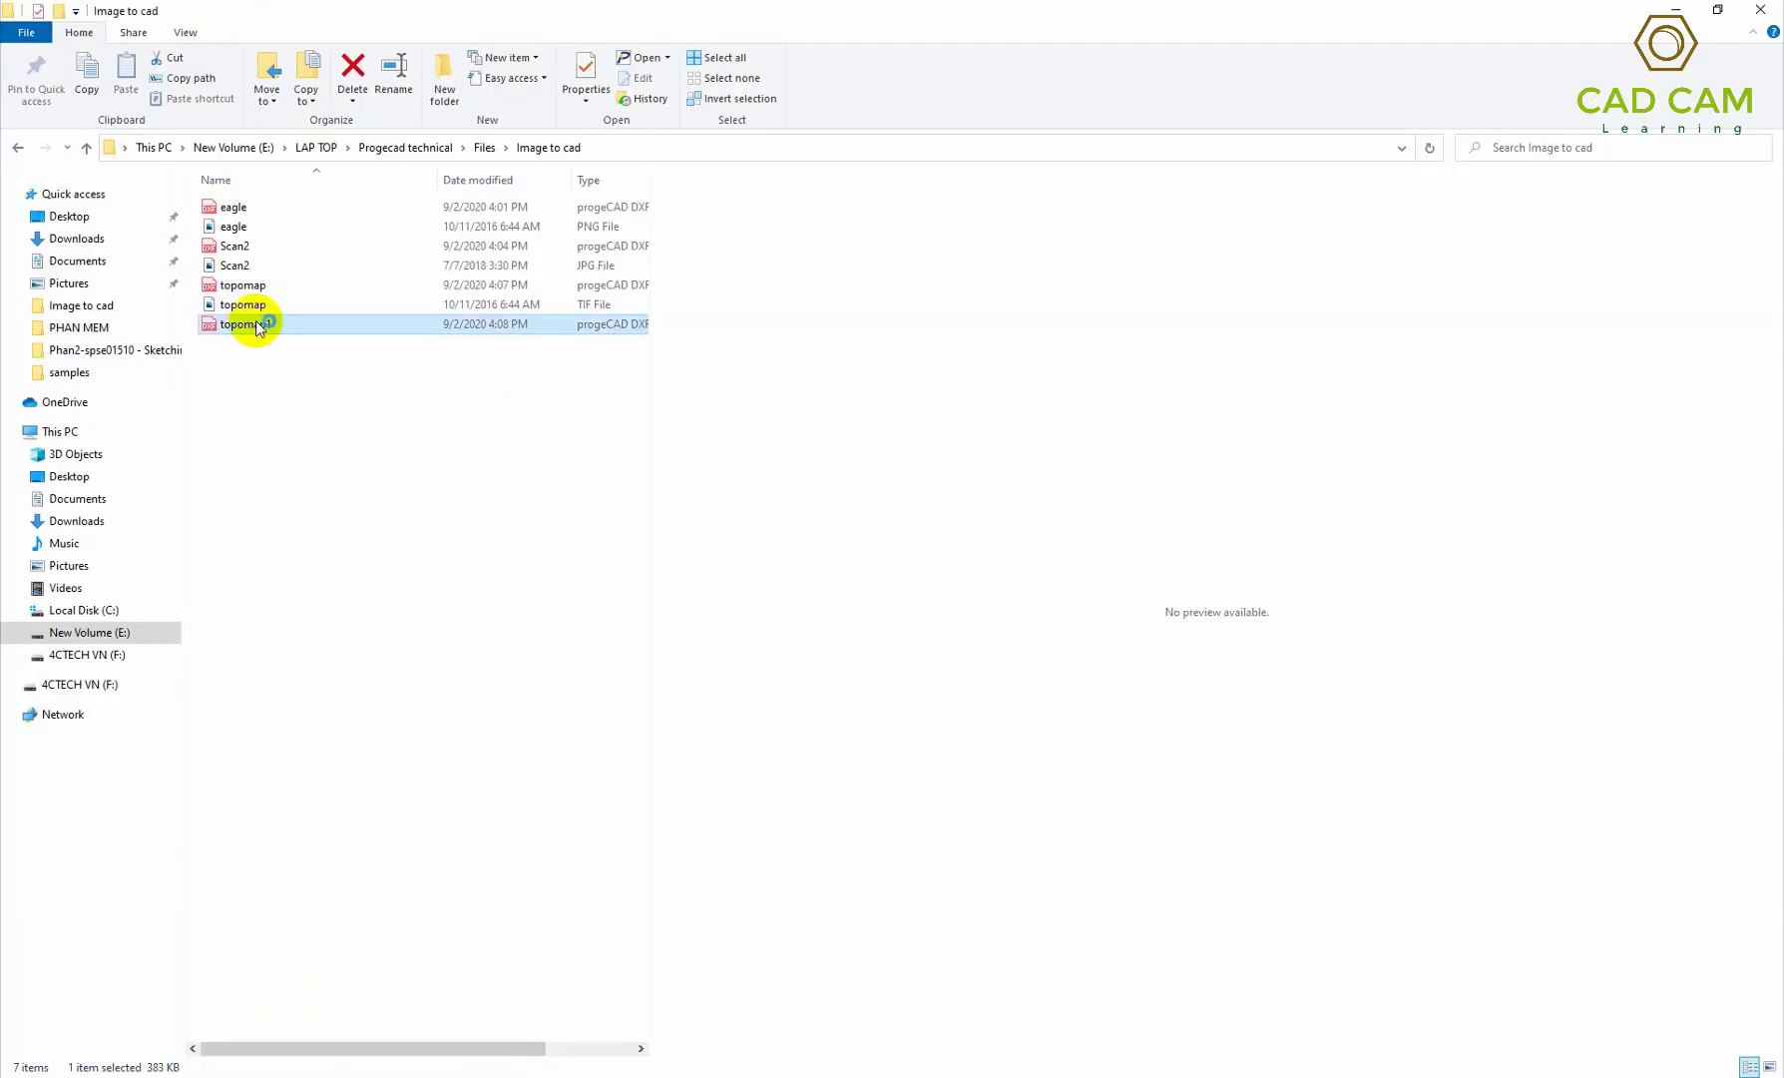
pyautogui.doubleClick(256, 325)
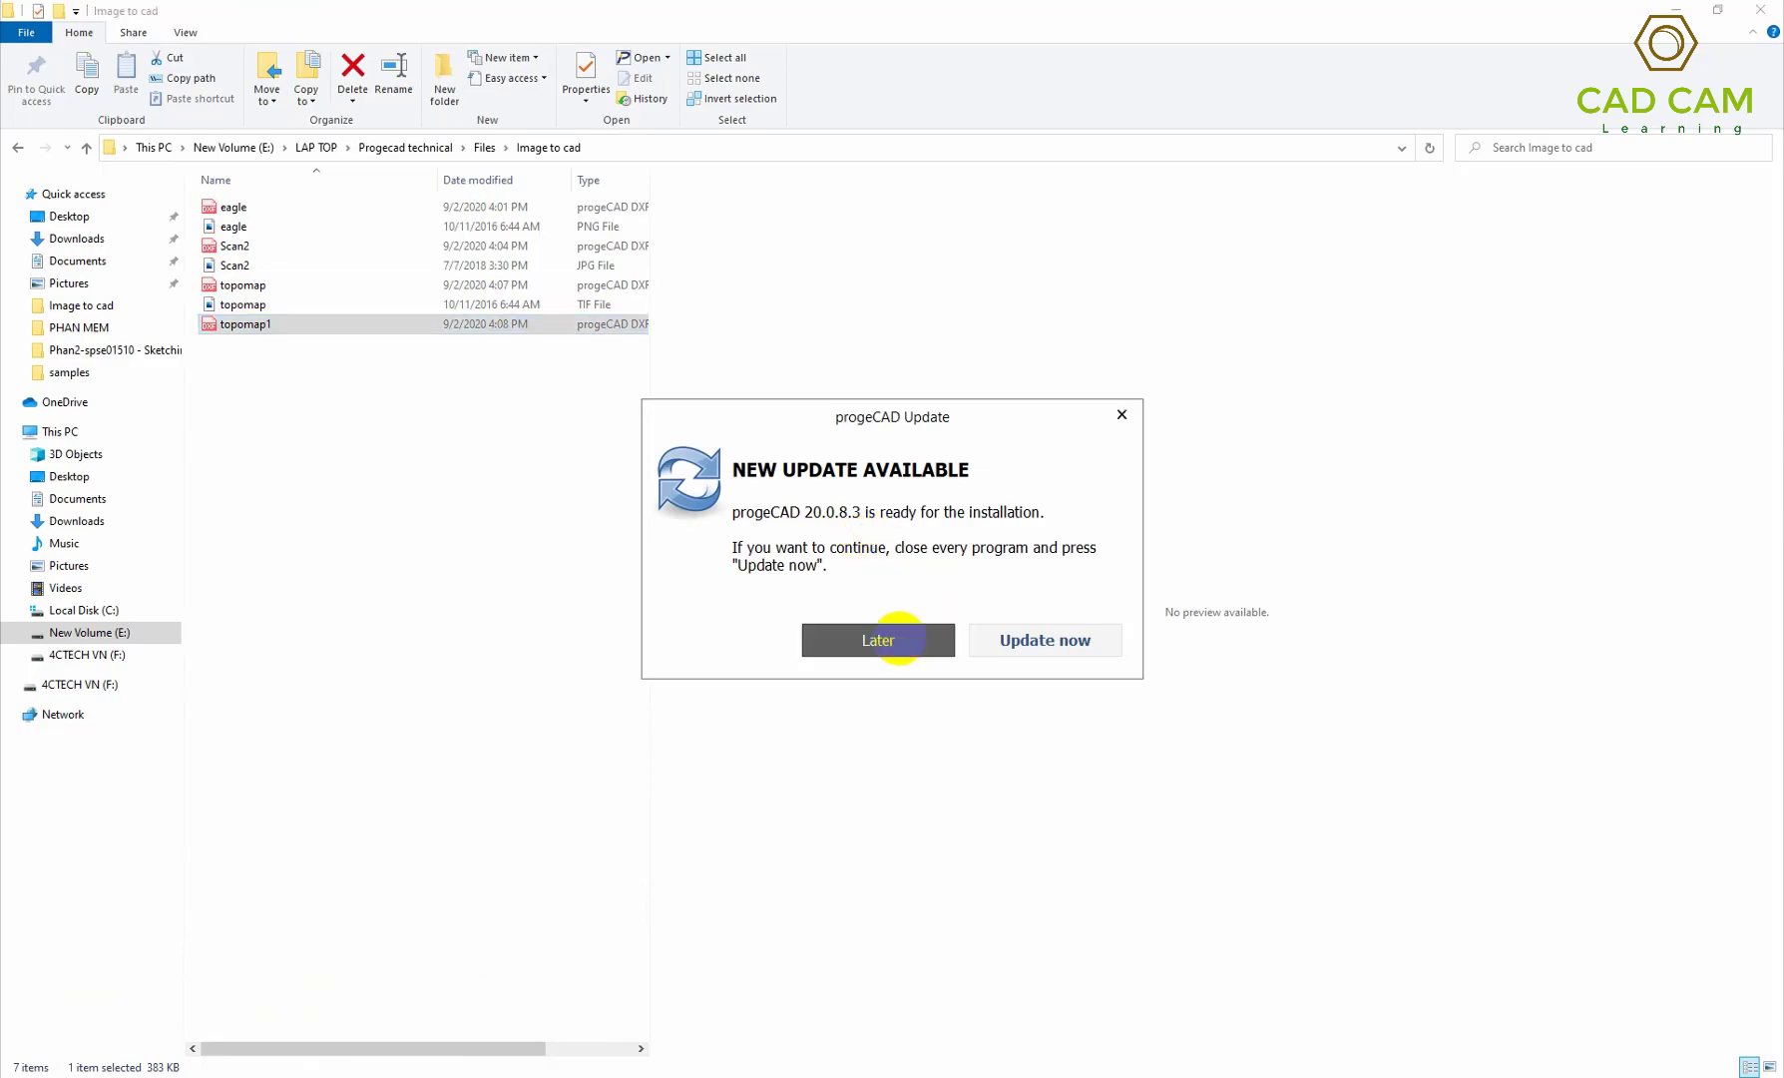
pyautogui.click(874, 639)
# Step: Zoom around the topomap1 contours and regenerate the display
pyautogui.scroll(4, 872, 641)
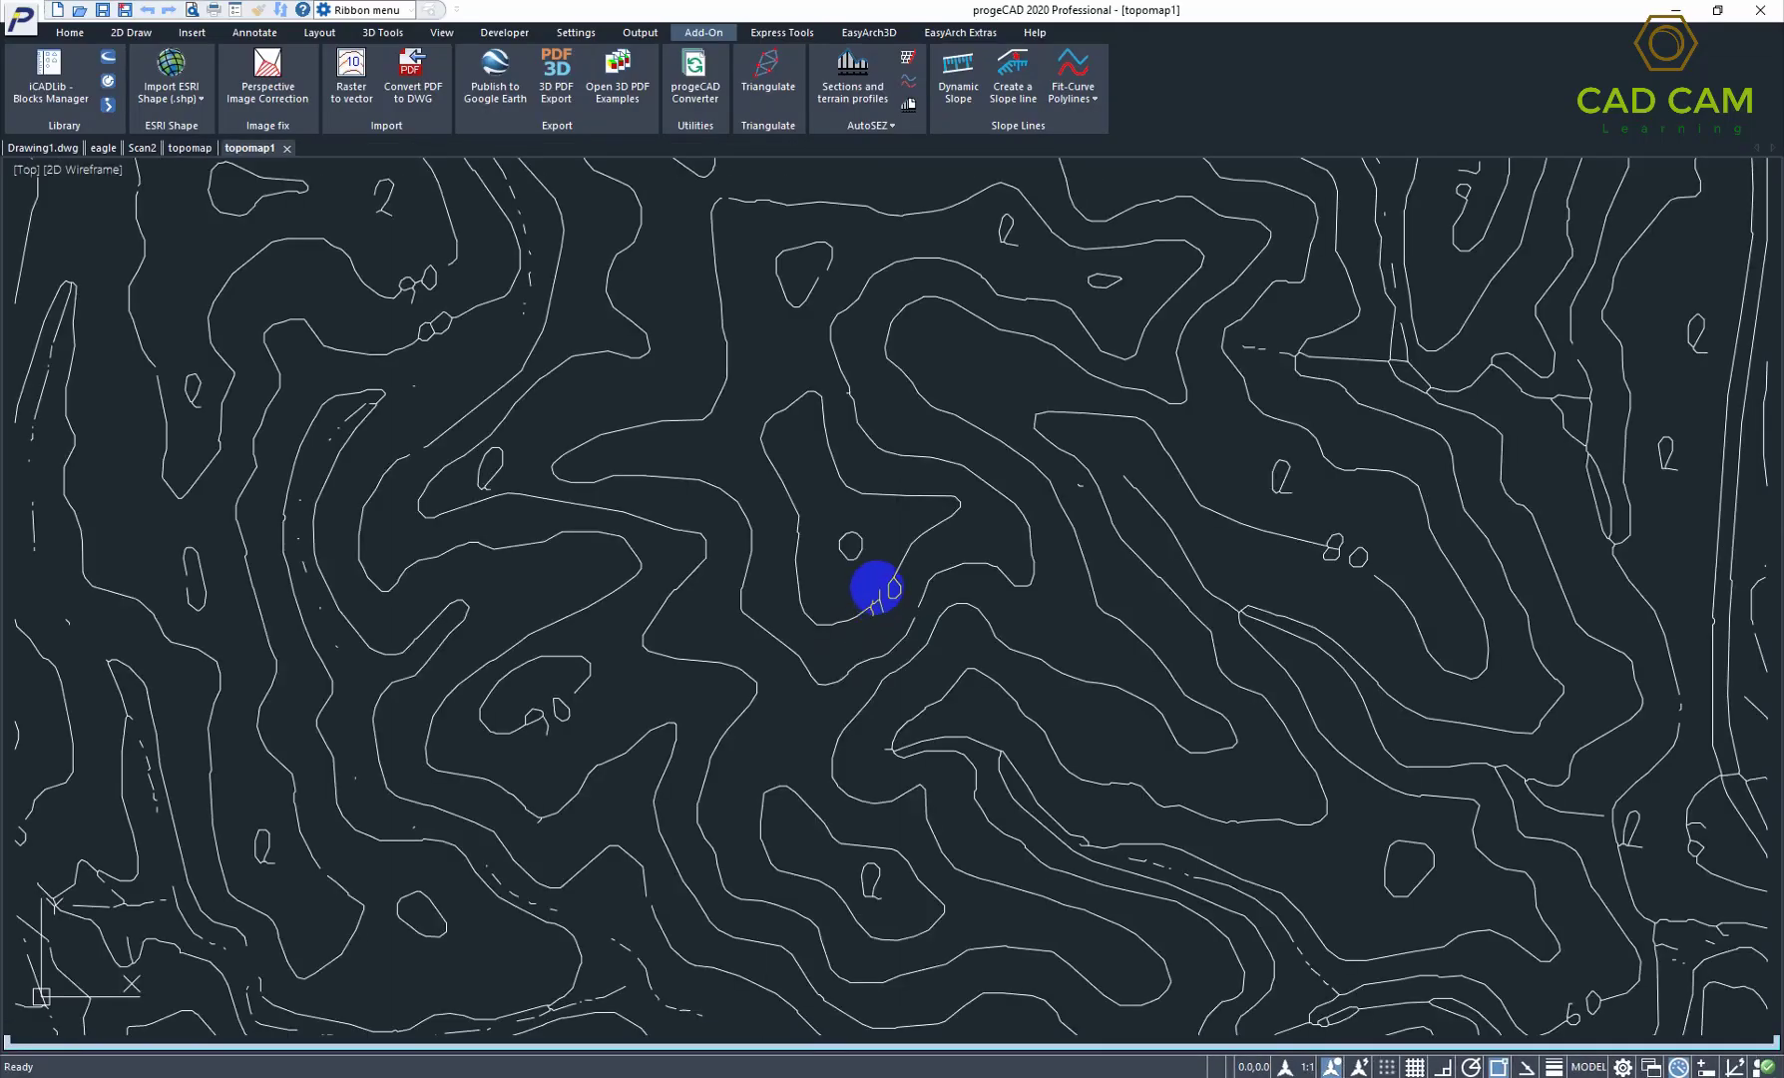
pyautogui.scroll(3, 870, 588)
pyautogui.scroll(3, 870, 589)
pyautogui.scroll(2, 556, 639)
pyautogui.scroll(-2, 1076, 569)
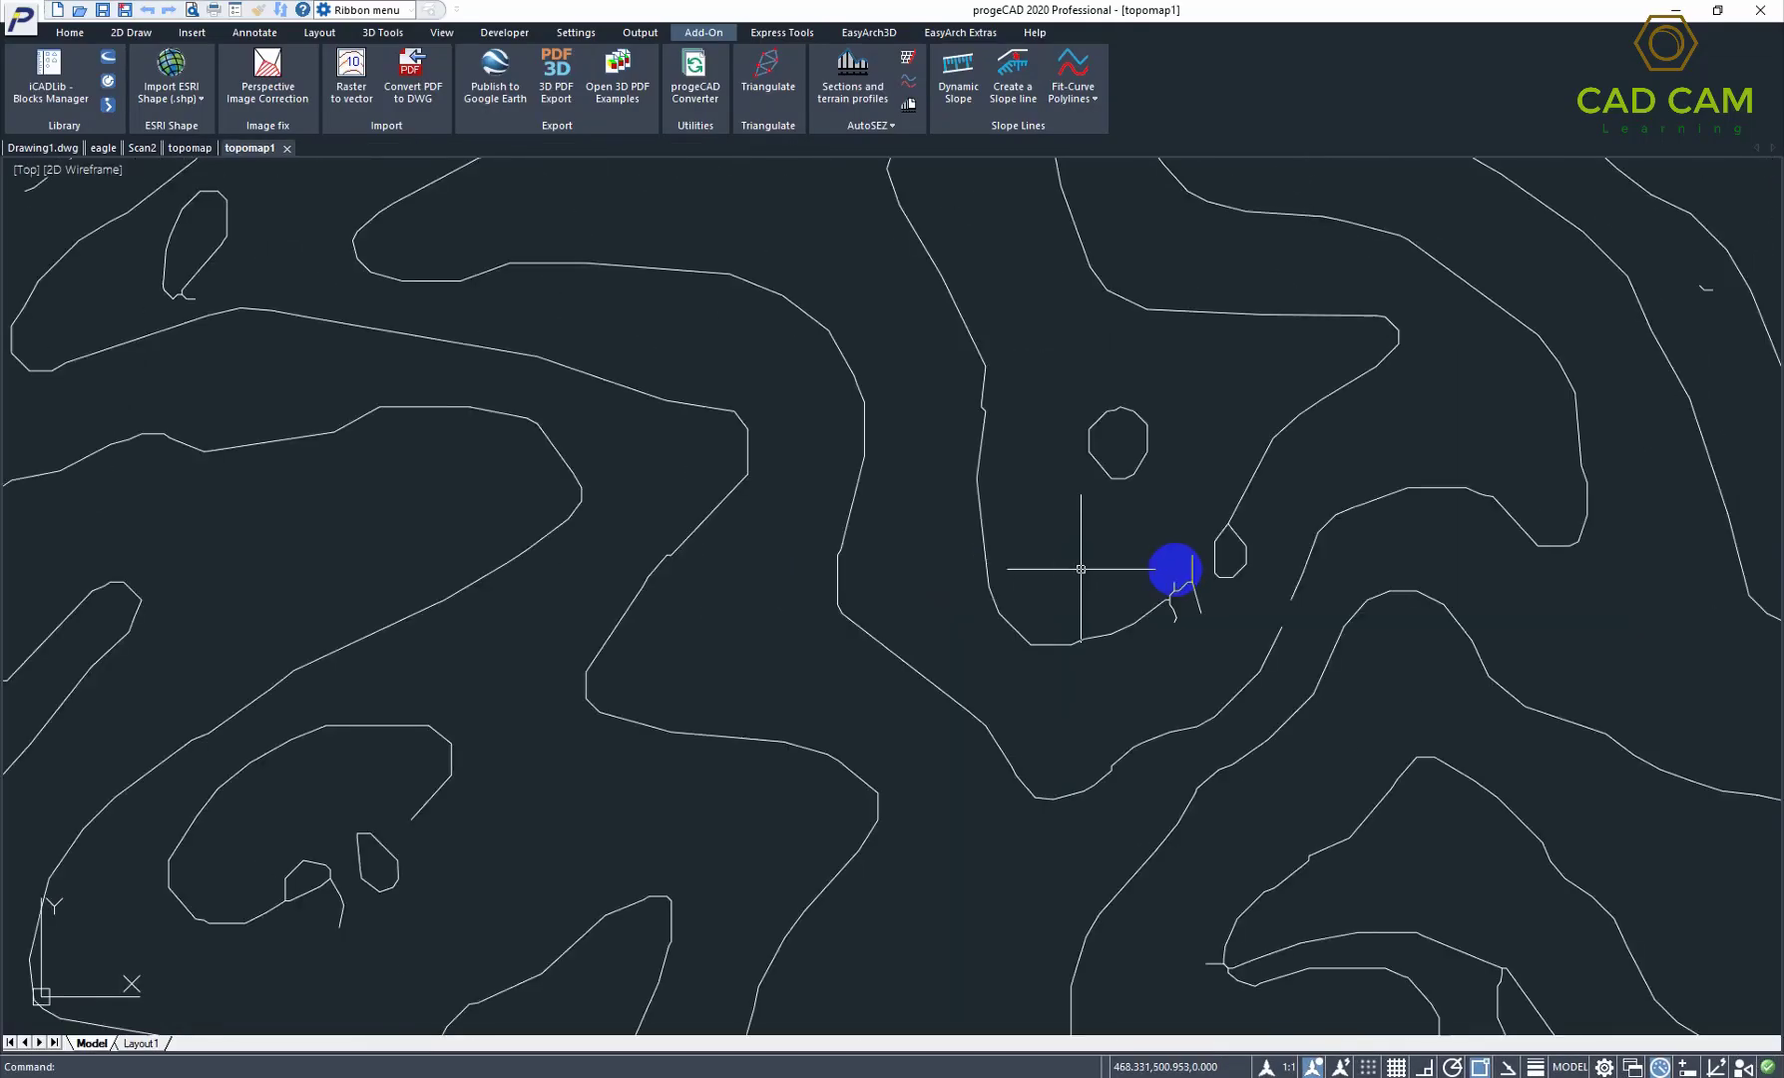
pyautogui.scroll(-2, 817, 636)
pyautogui.scroll(4, 838, 564)
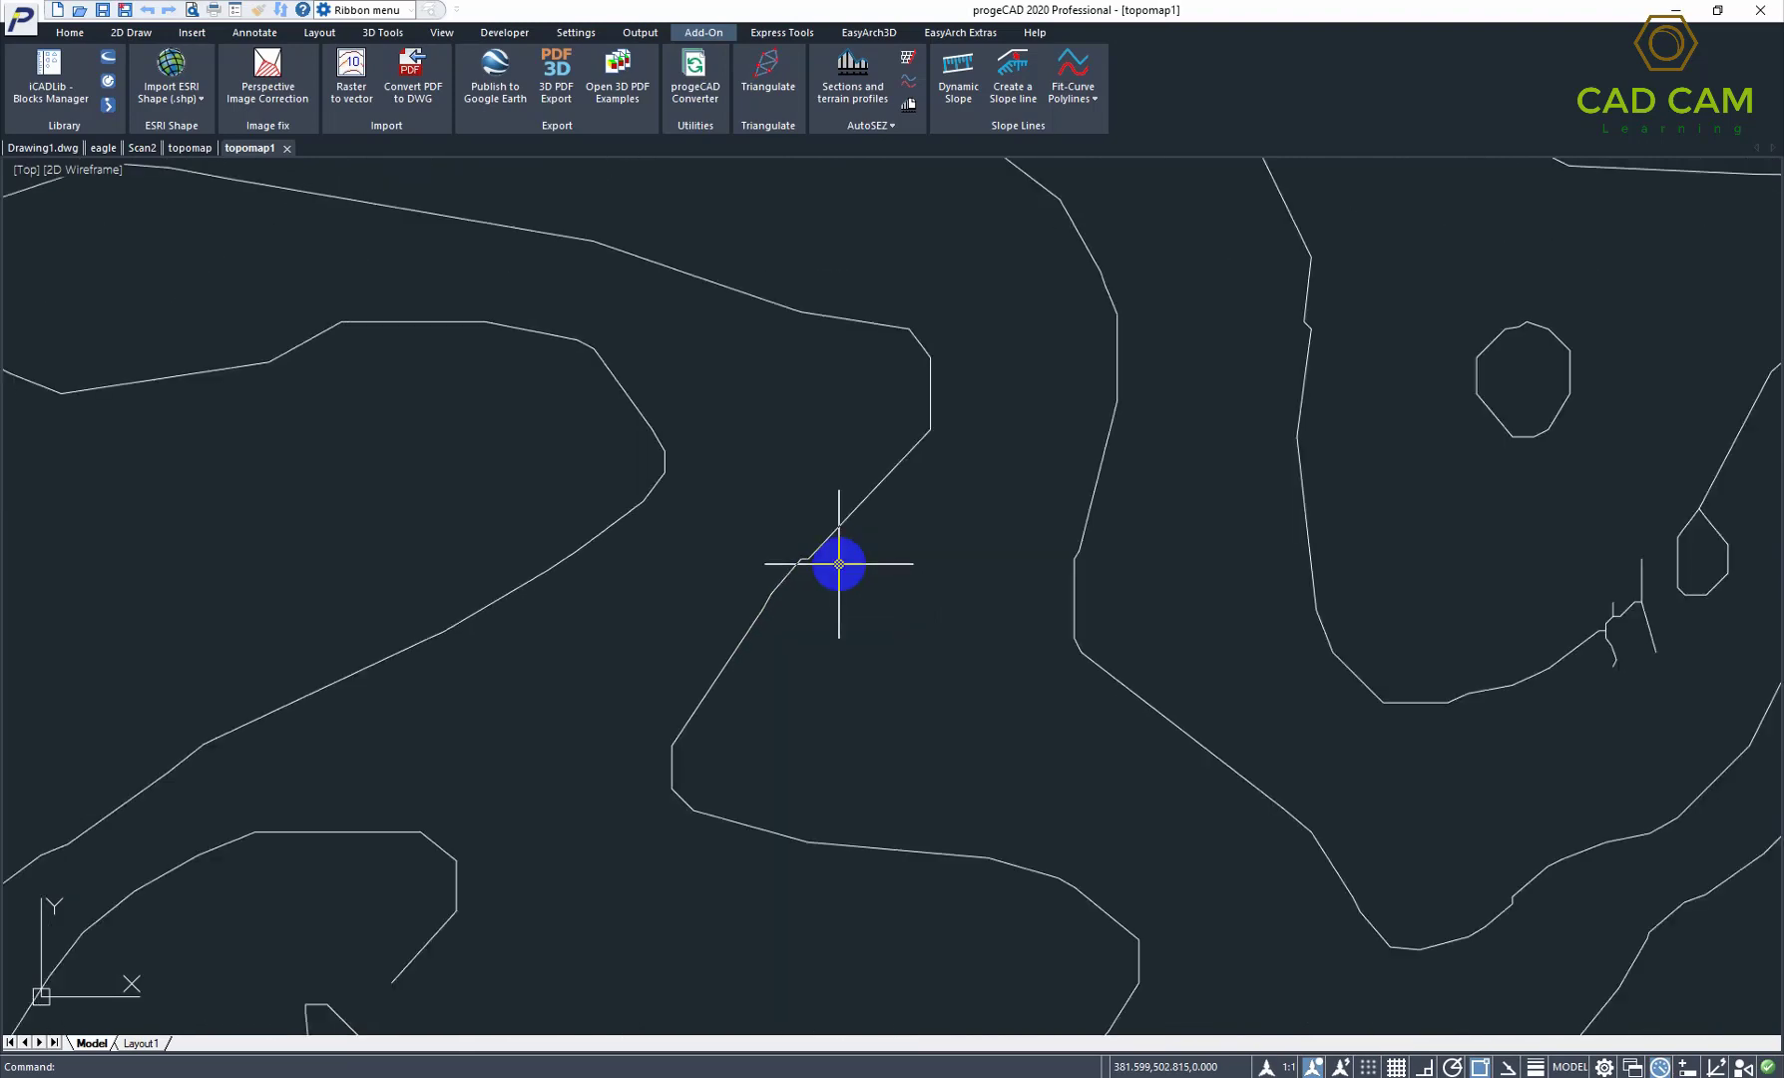
pyautogui.scroll(-2, 838, 564)
pyautogui.write('RE')
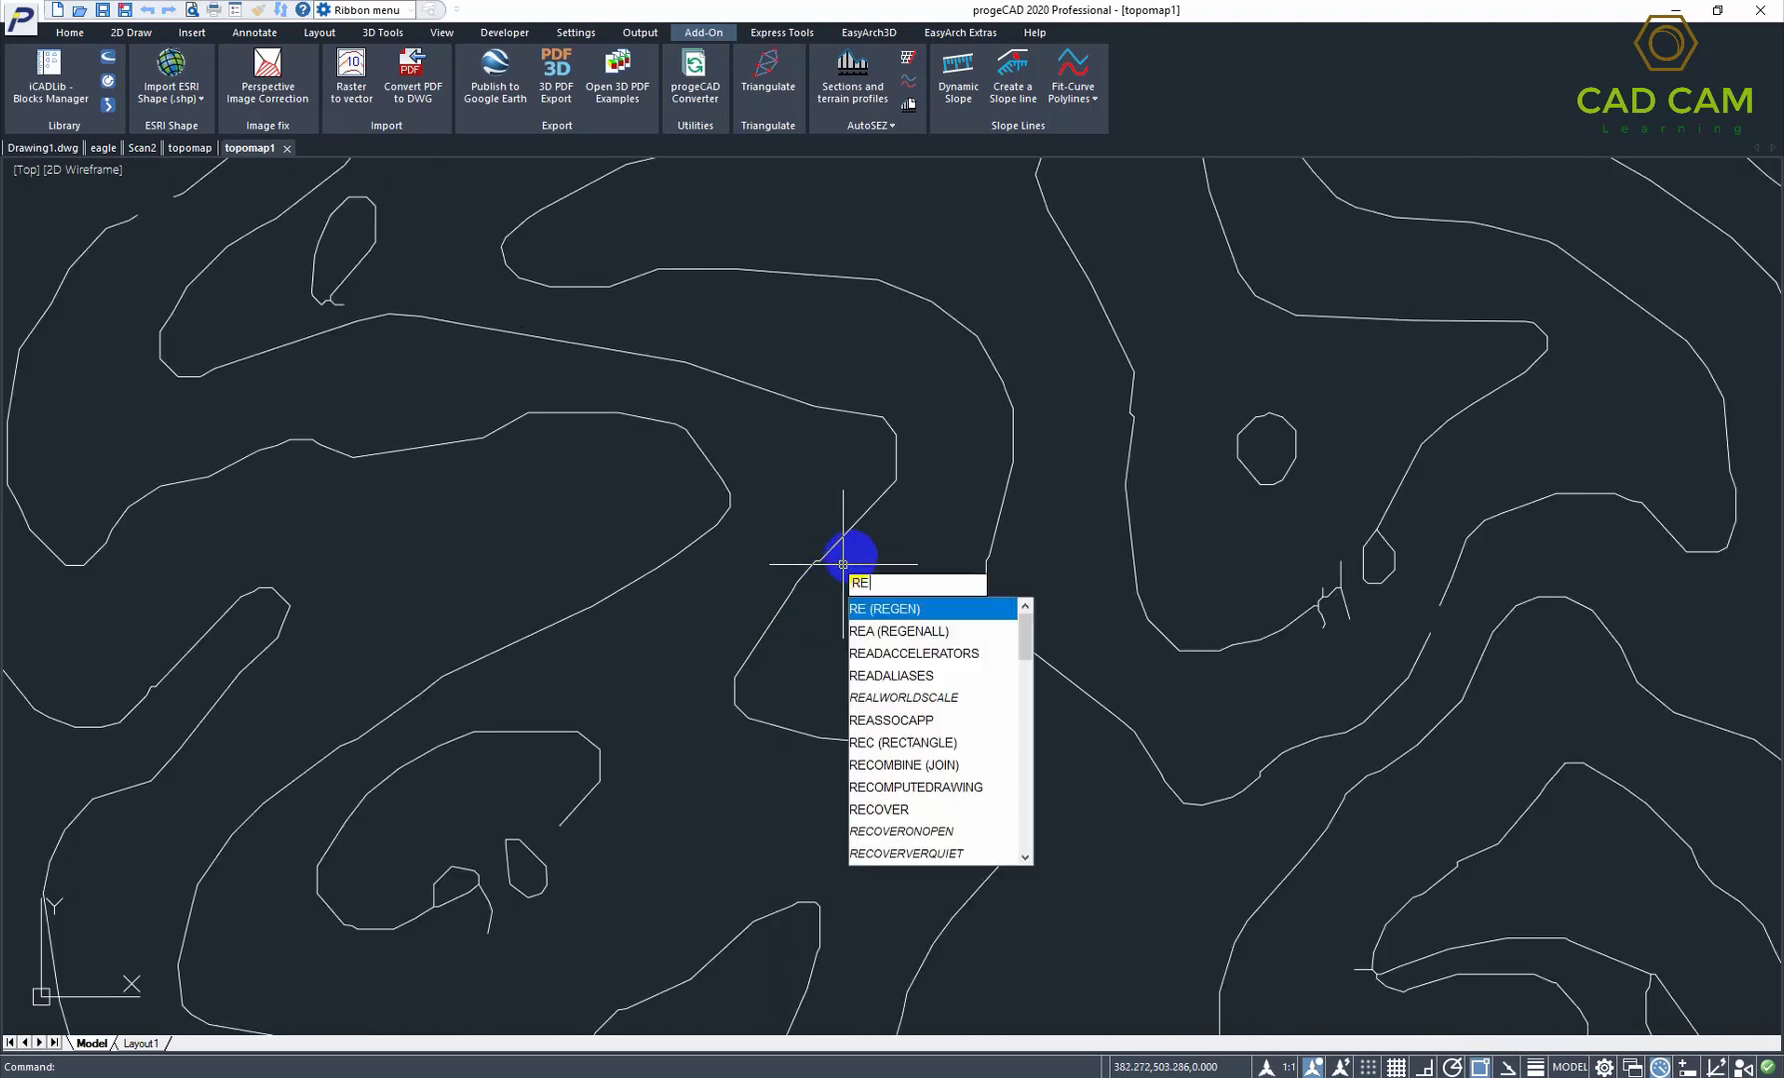
pyautogui.press('Return')
pyautogui.scroll(-5, 1354, 491)
pyautogui.scroll(5, 1354, 501)
pyautogui.scroll(1, 1277, 524)
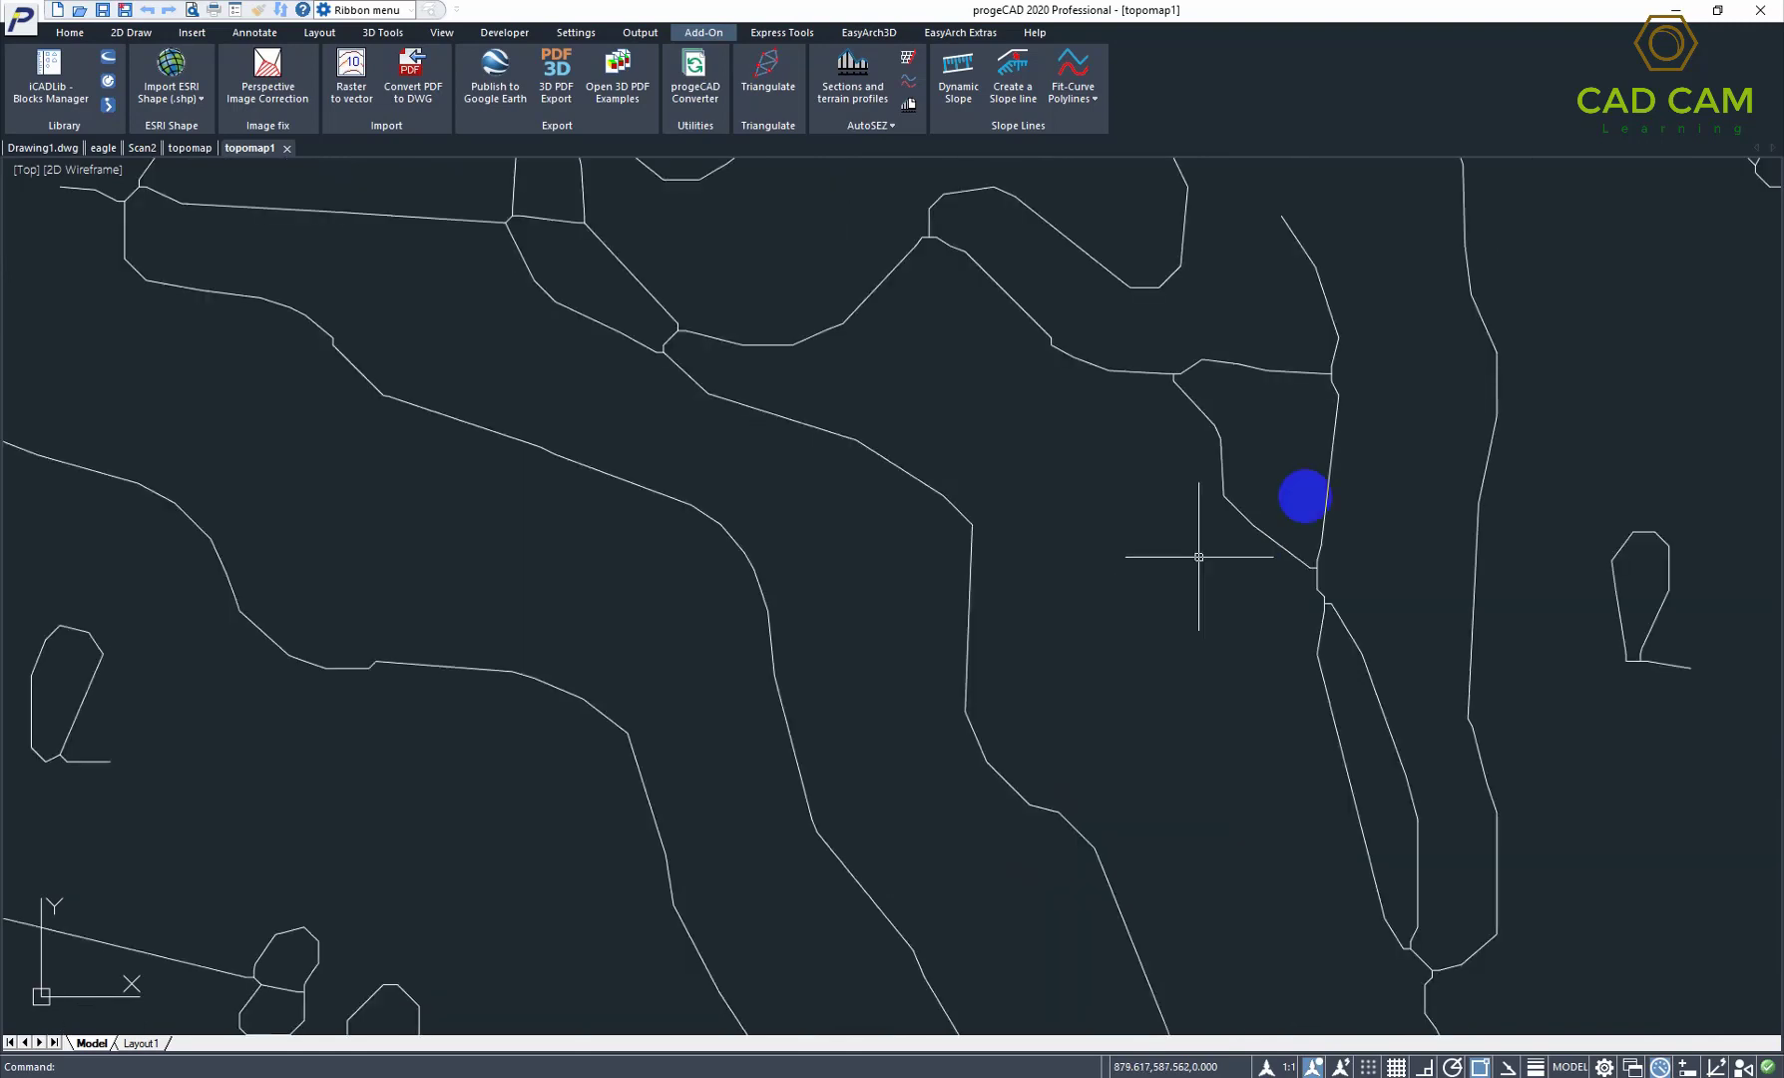
pyautogui.scroll(1, 908, 788)
pyautogui.scroll(4, 903, 819)
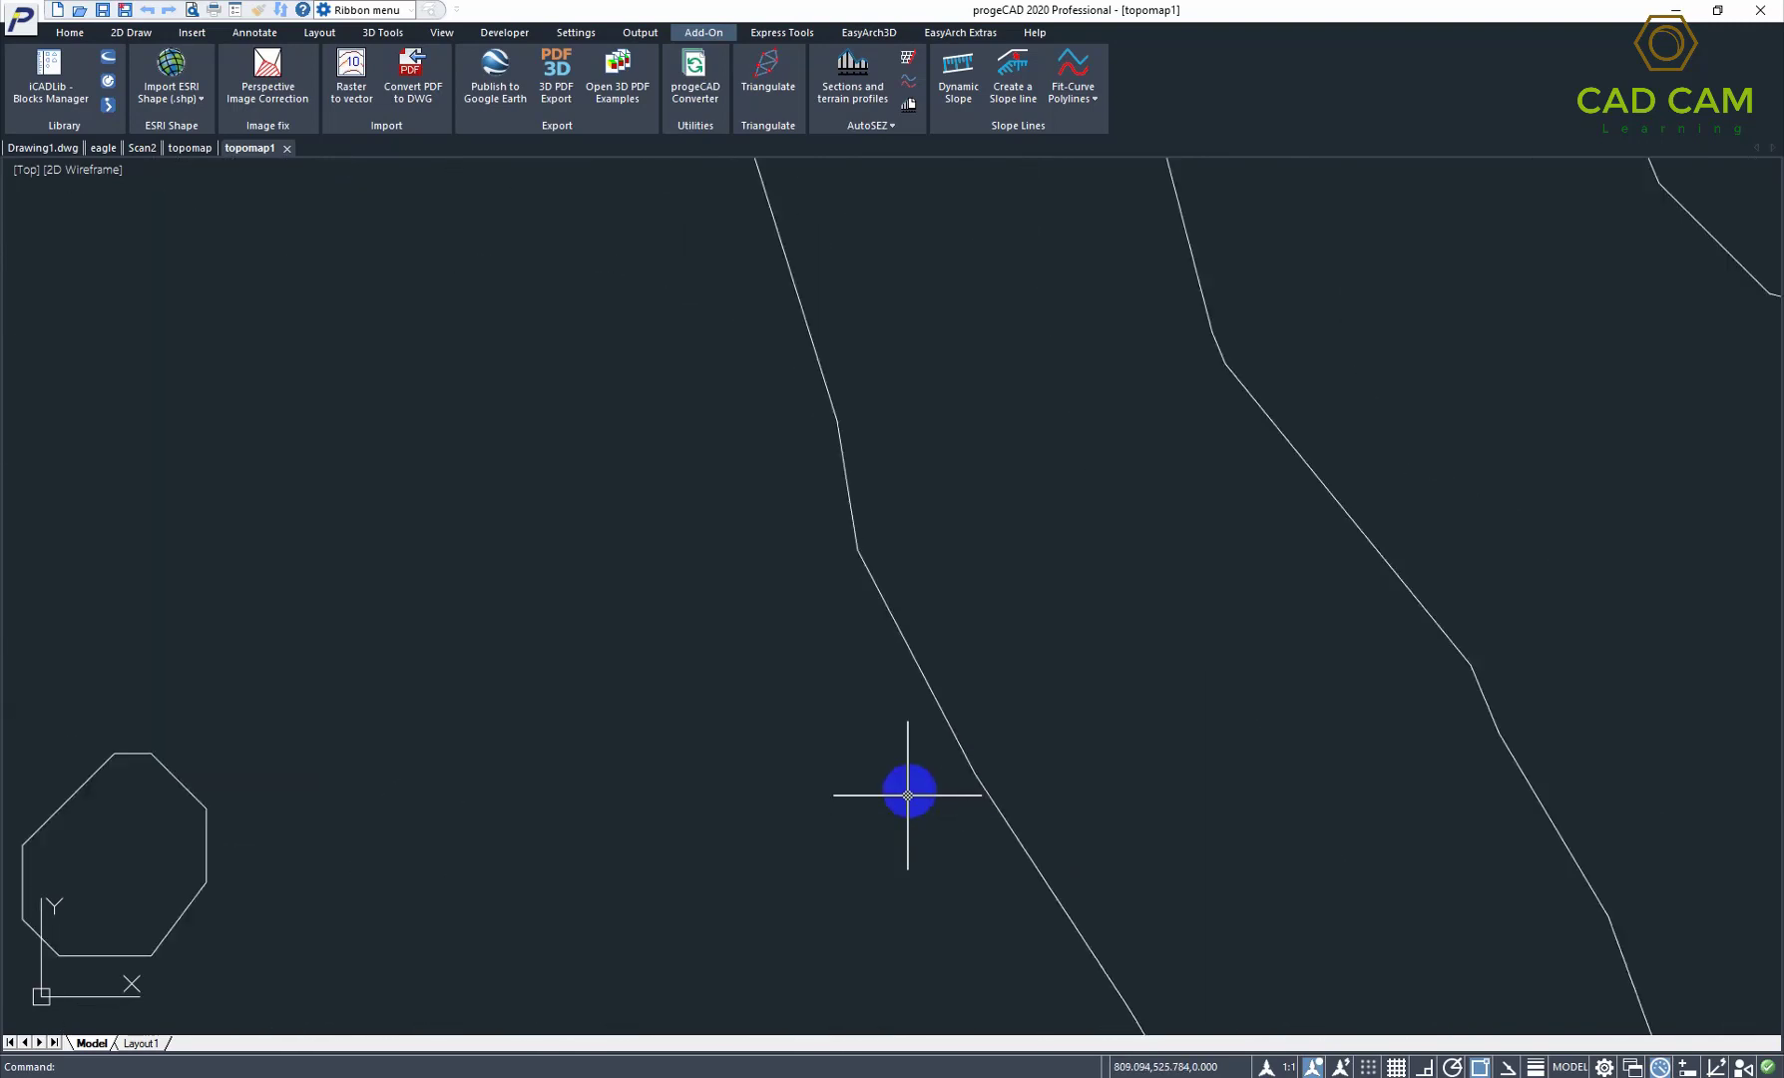
pyautogui.scroll(-6, 1078, 643)
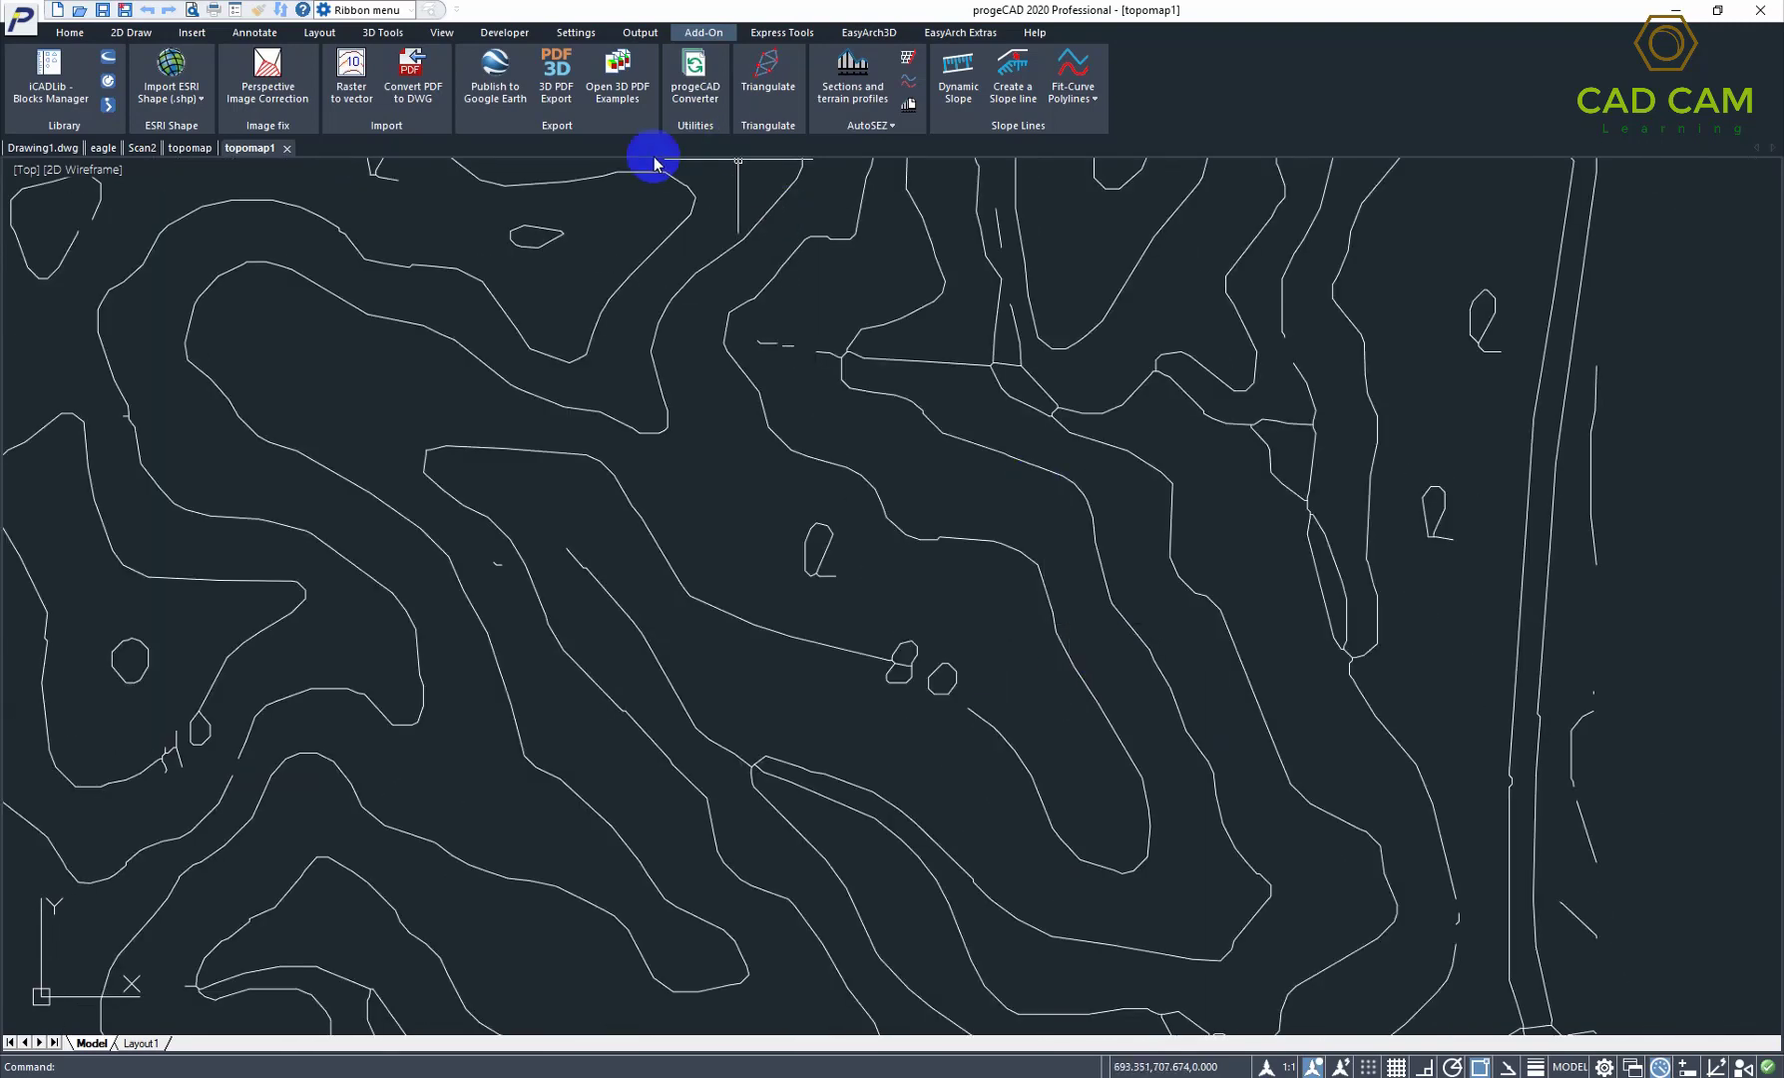
# Step: Compare against the original topomap tab, then return to the topomap1 tab
pyautogui.click(185, 152)
pyautogui.scroll(3, 684, 550)
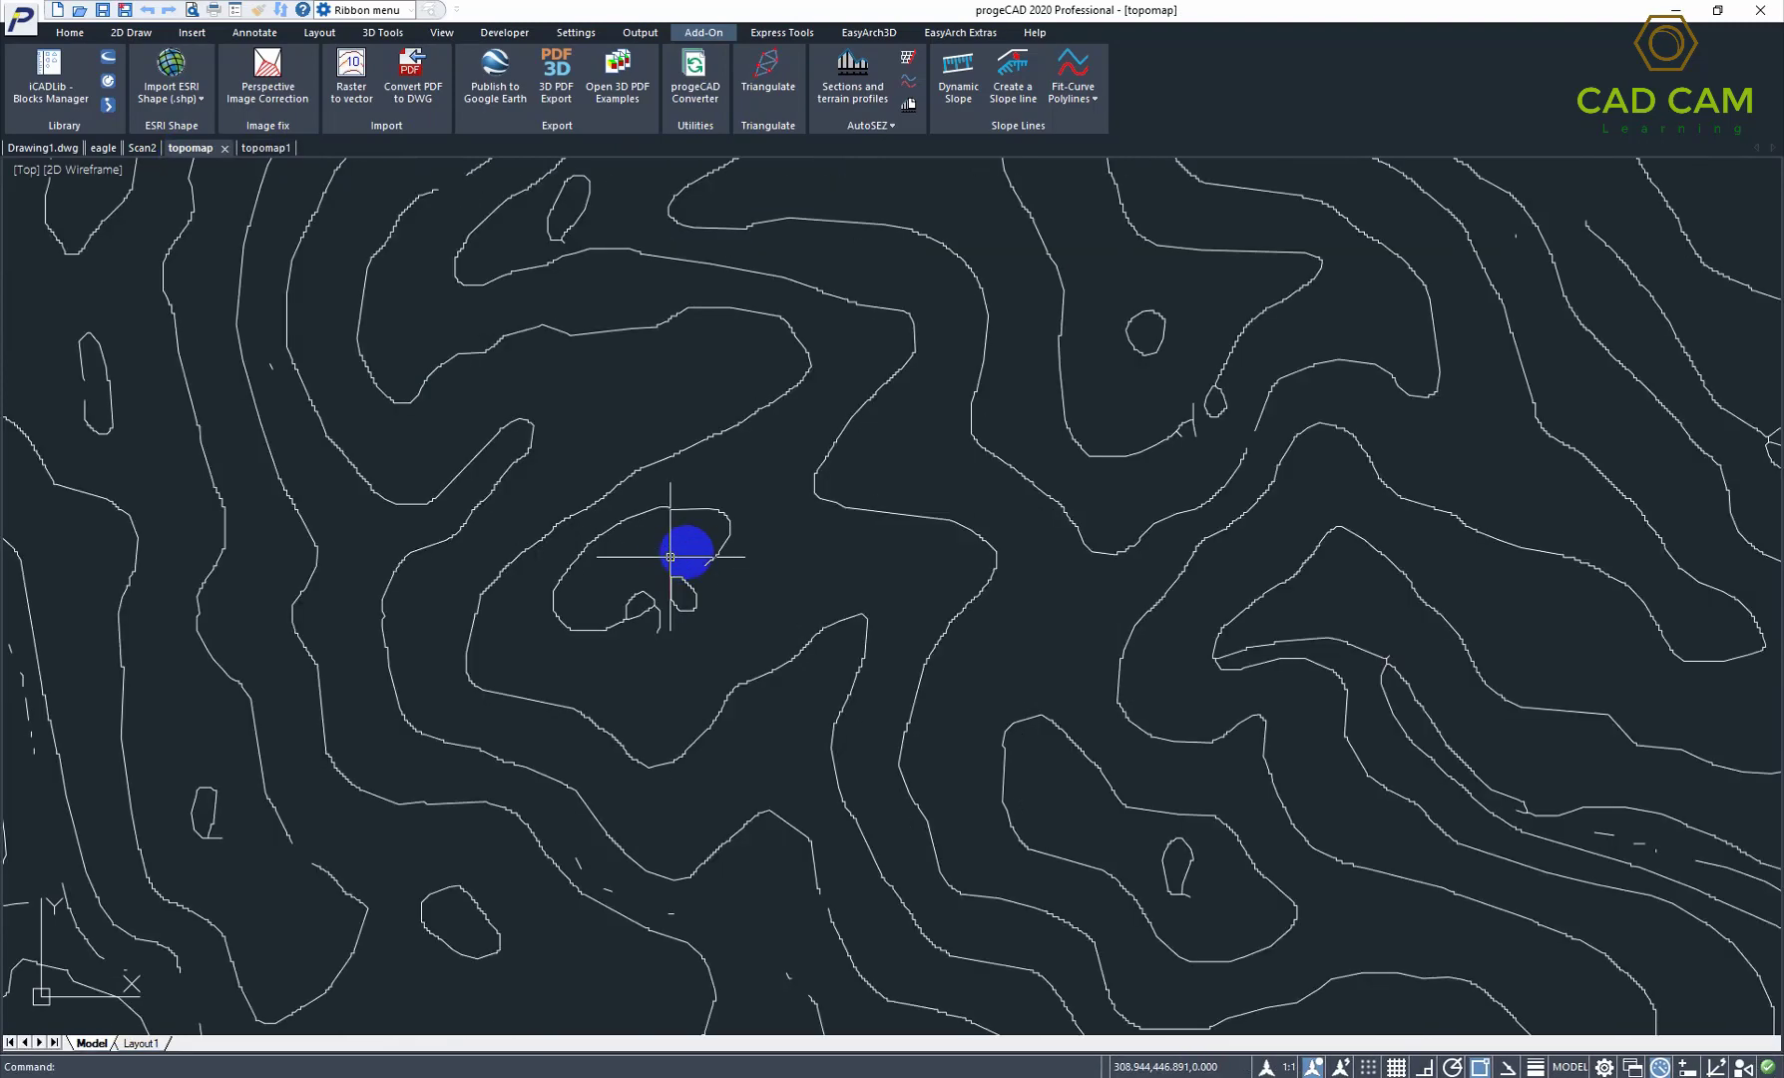
pyautogui.scroll(2, 684, 550)
pyautogui.scroll(1, 659, 469)
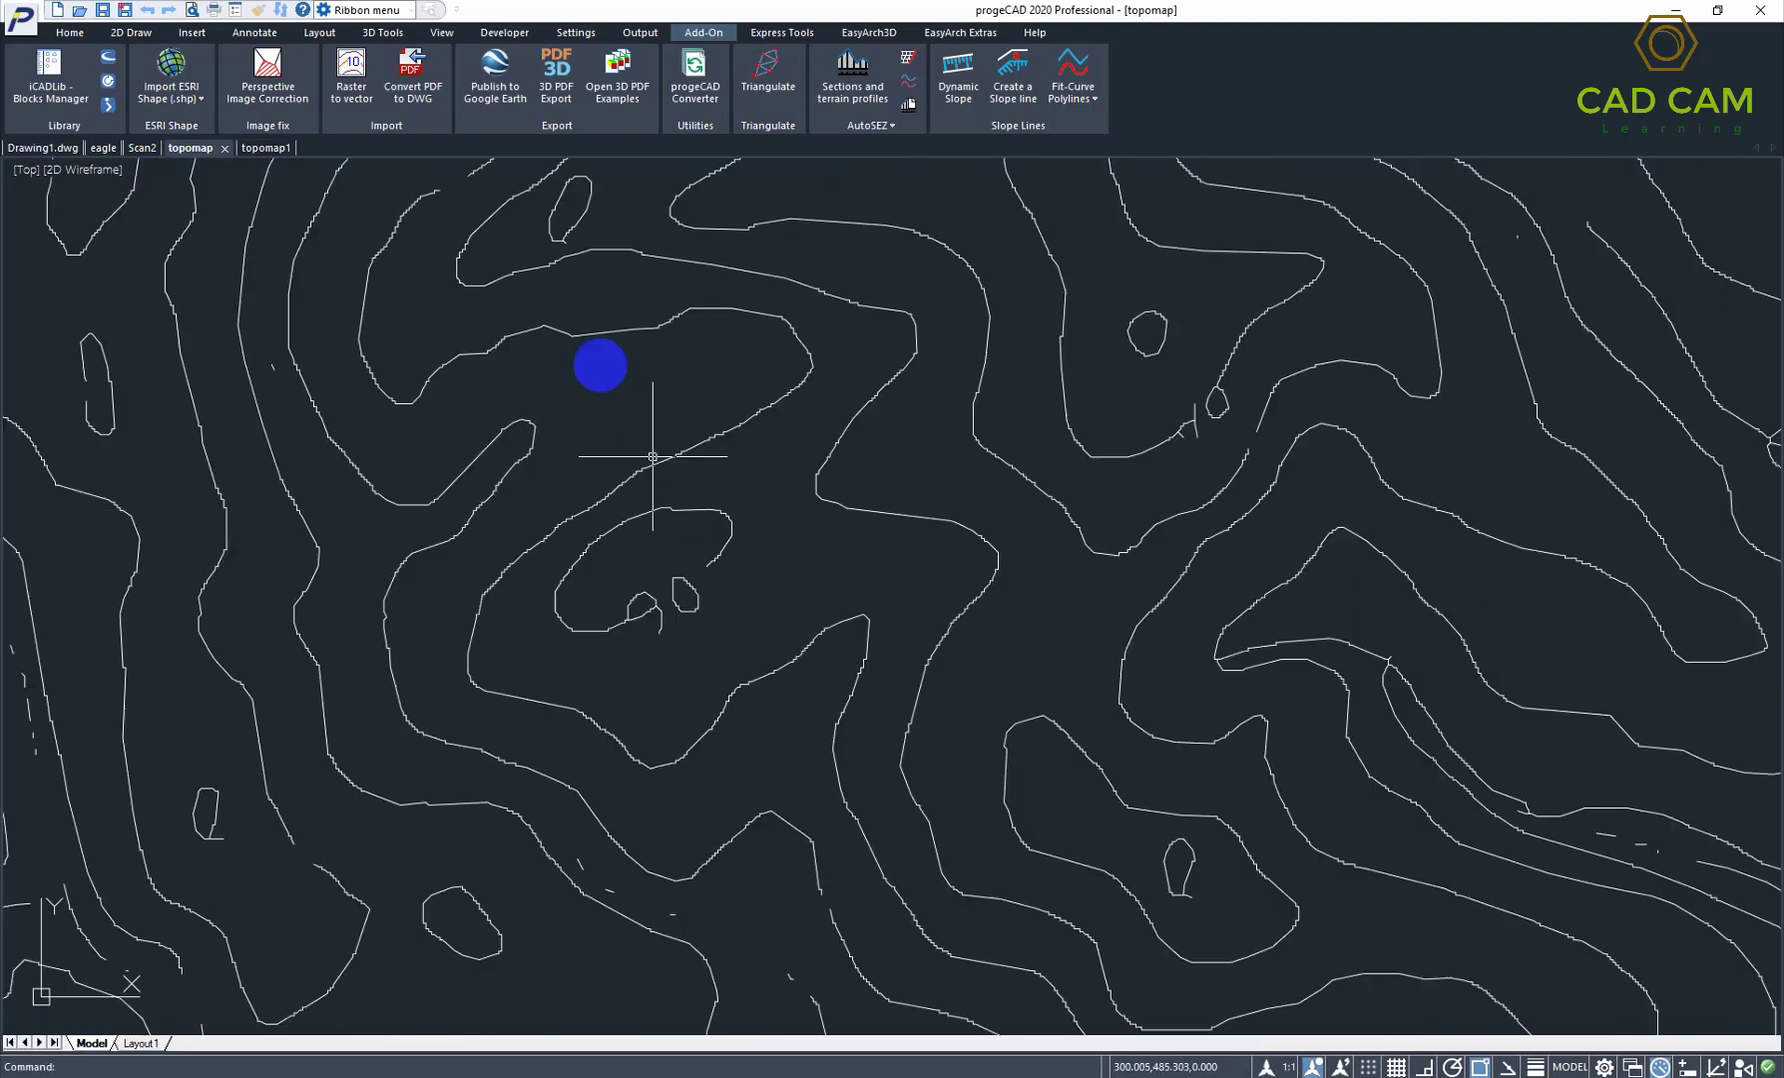
pyautogui.click(250, 148)
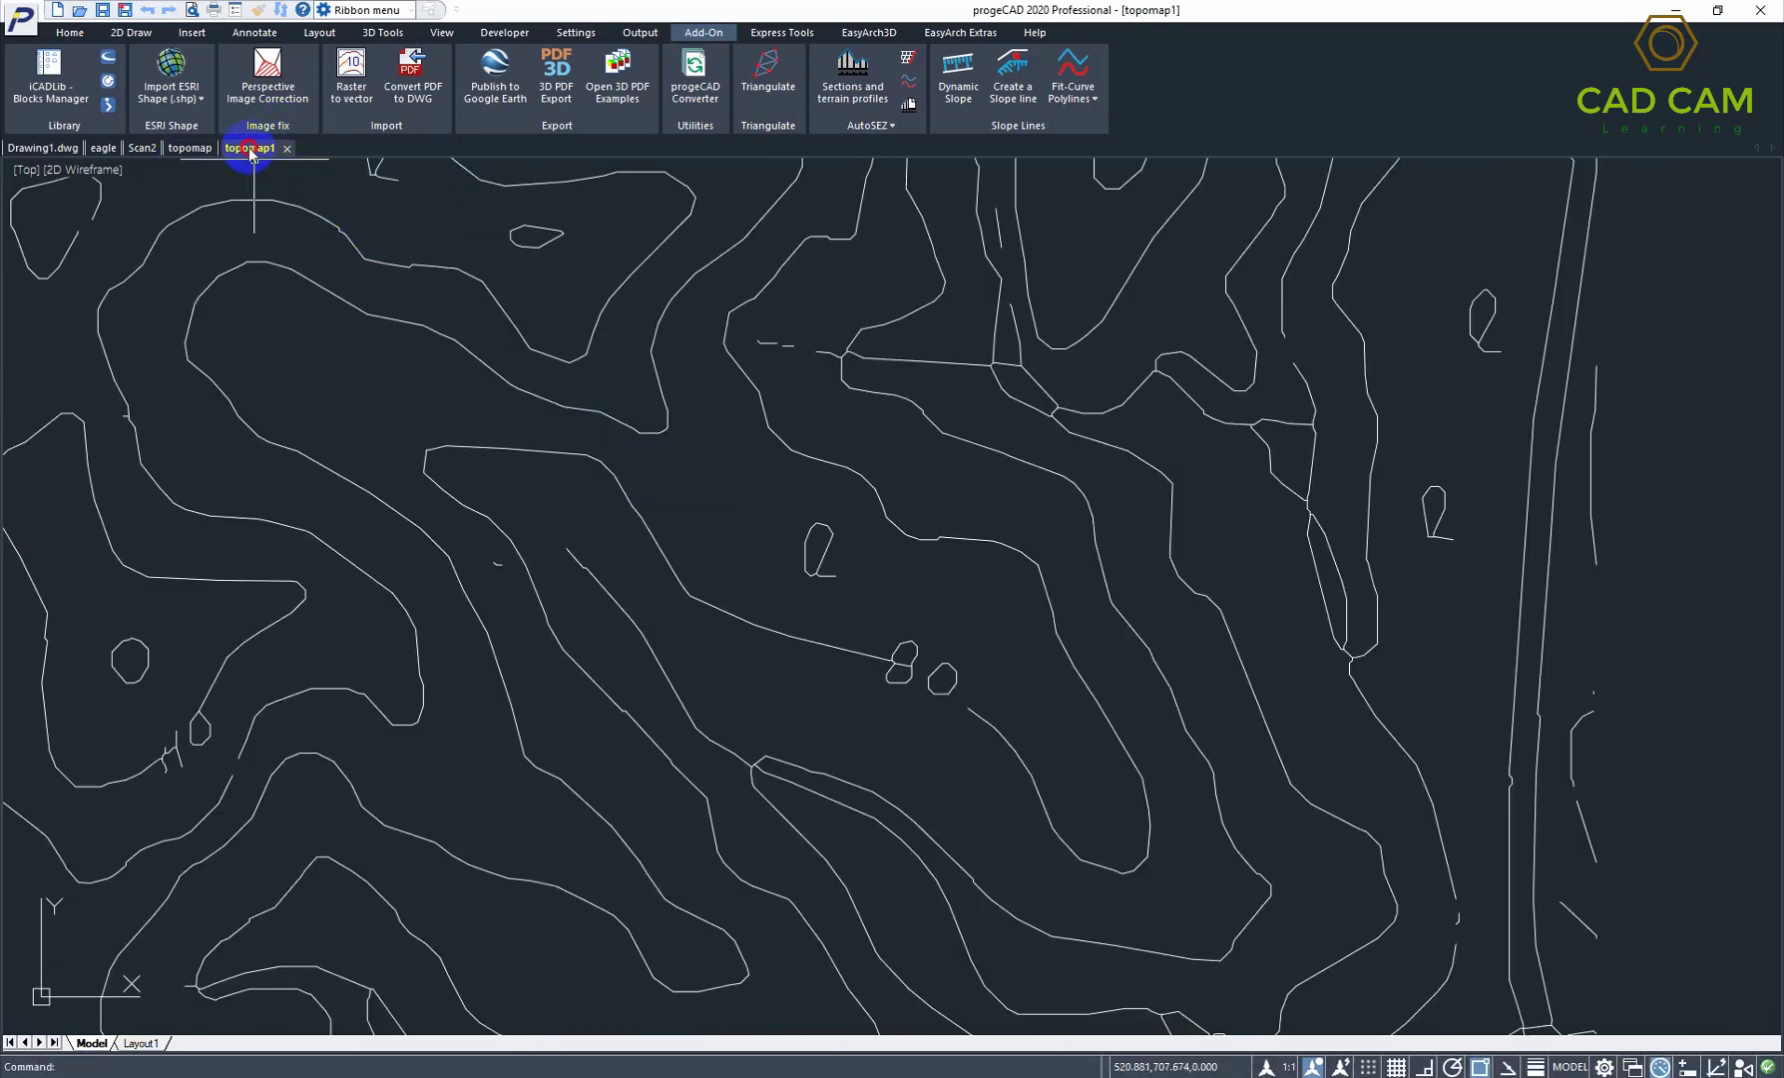
# Step: Zoom and pan so the whole topomap1 contour map sits centred in view
pyautogui.scroll(-3, 732, 544)
pyautogui.scroll(4, 698, 559)
pyautogui.scroll(2, 1048, 538)
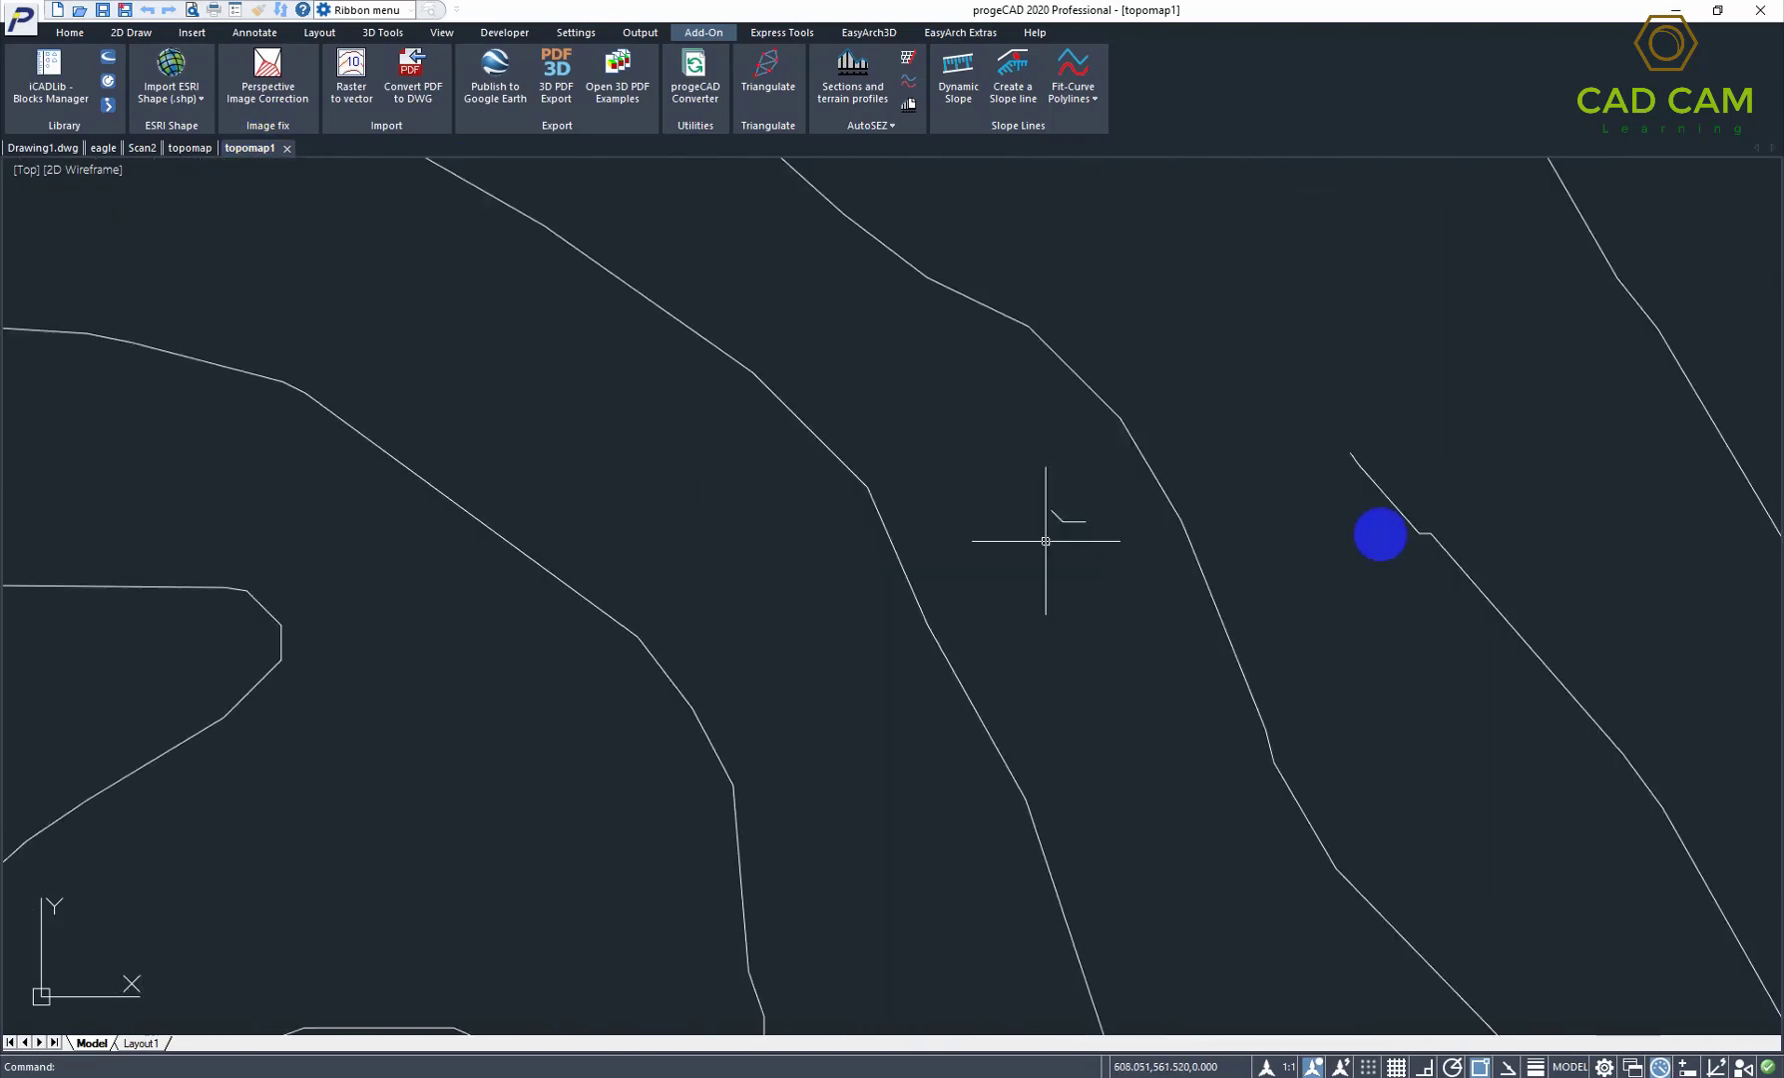
pyautogui.scroll(-1, 800, 591)
pyautogui.scroll(2, 669, 639)
pyautogui.scroll(-3, 918, 639)
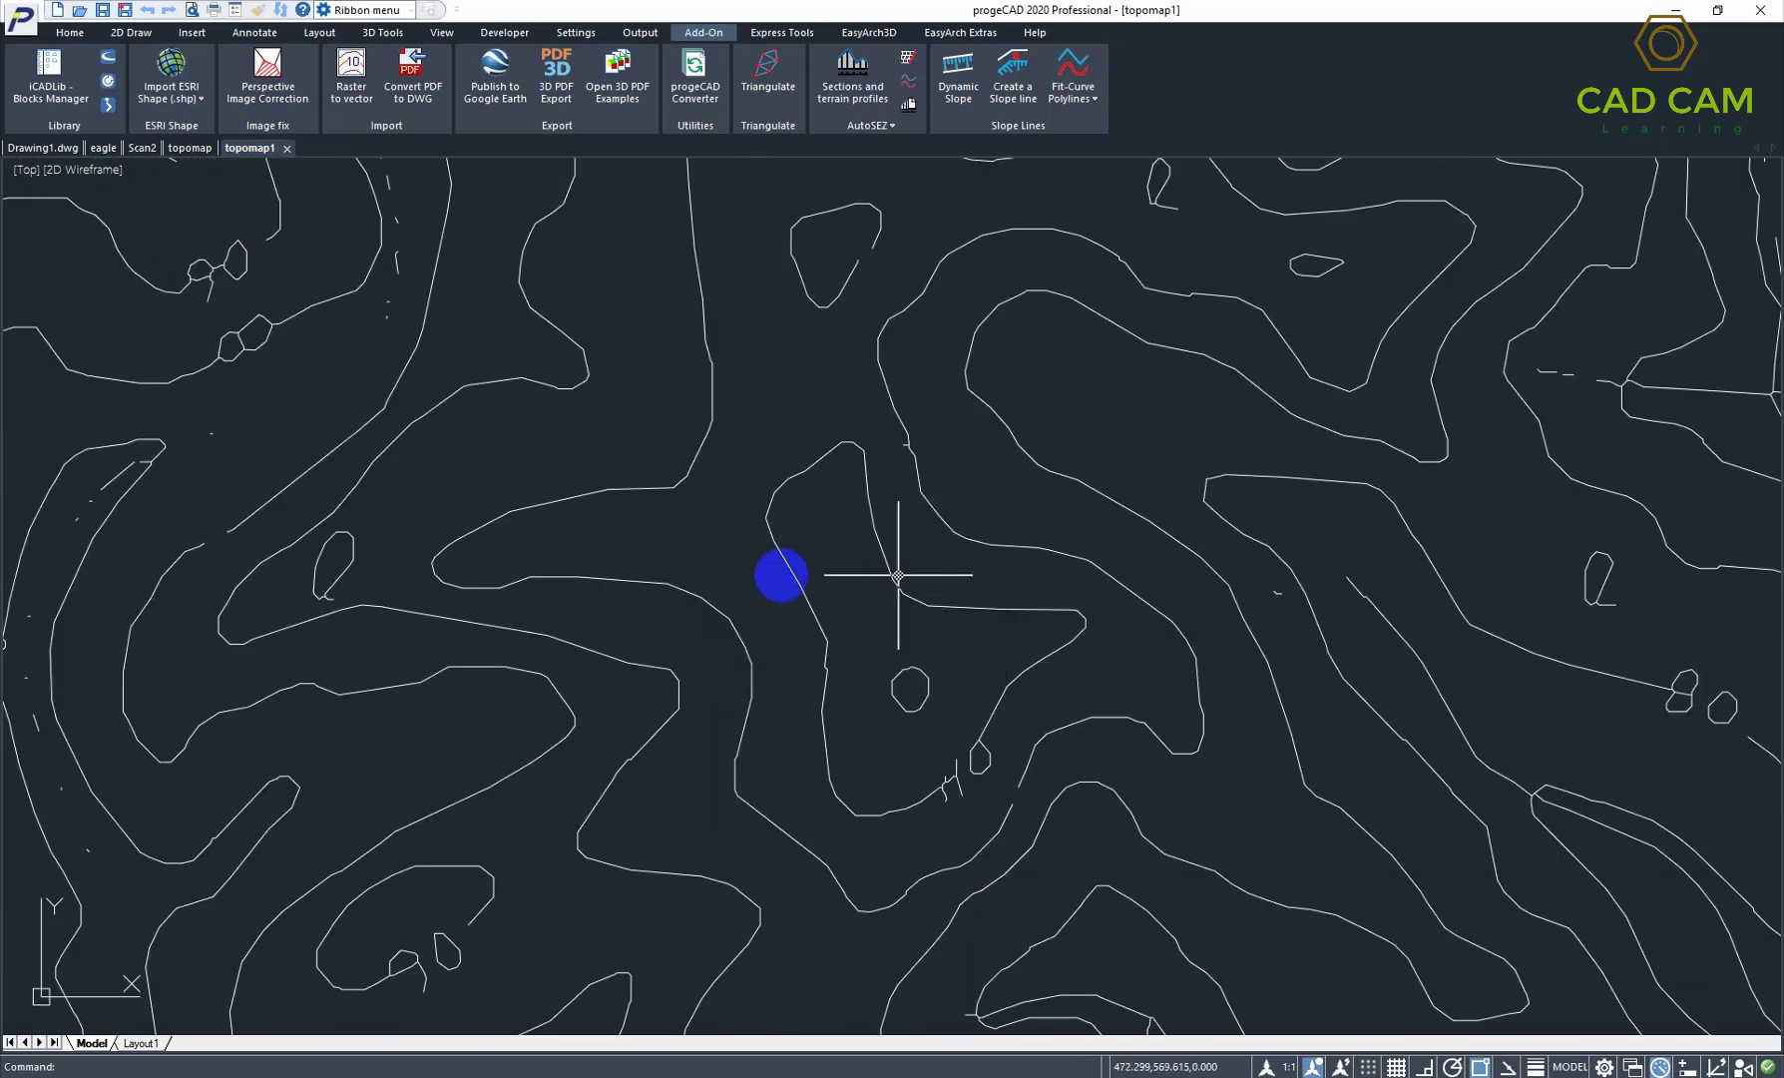
pyautogui.scroll(-3, 798, 542)
pyautogui.moveTo(419, 335); pyautogui.dragTo(315, 260, button='middle')
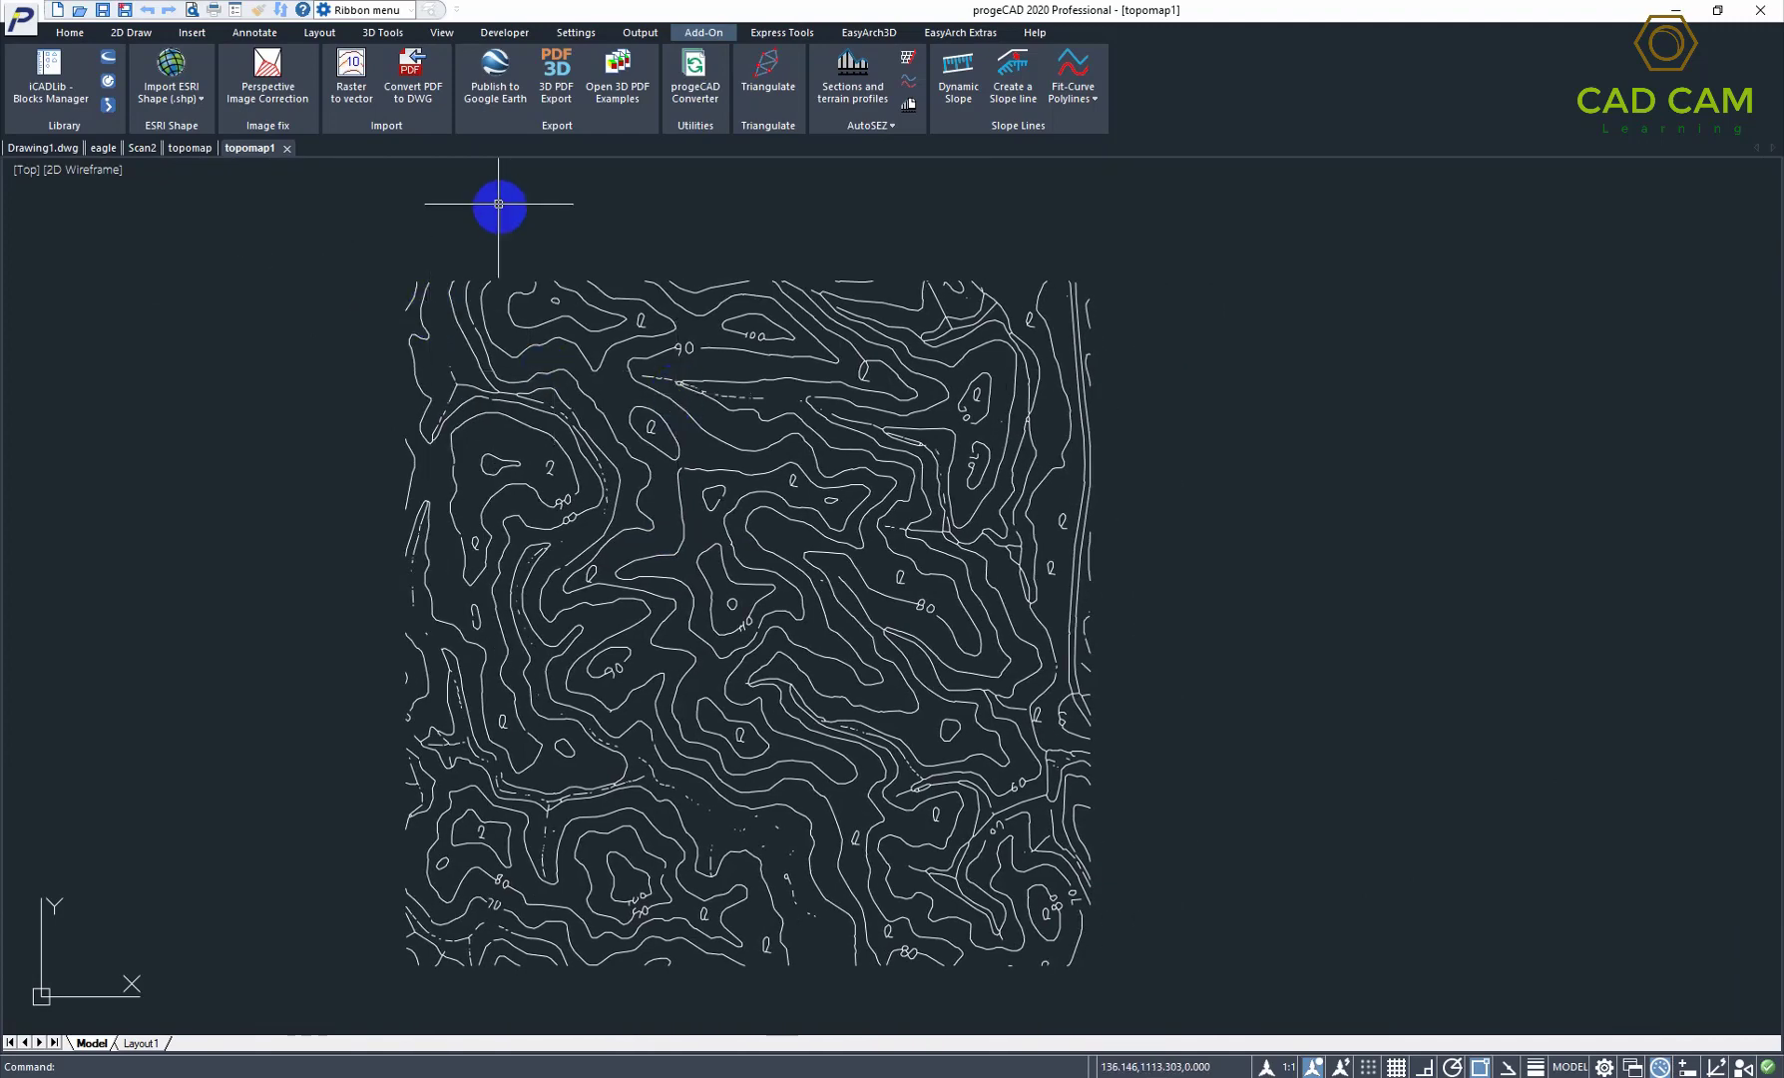
pyautogui.moveTo(505, 219); pyautogui.dragTo(510, 222, button='middle')
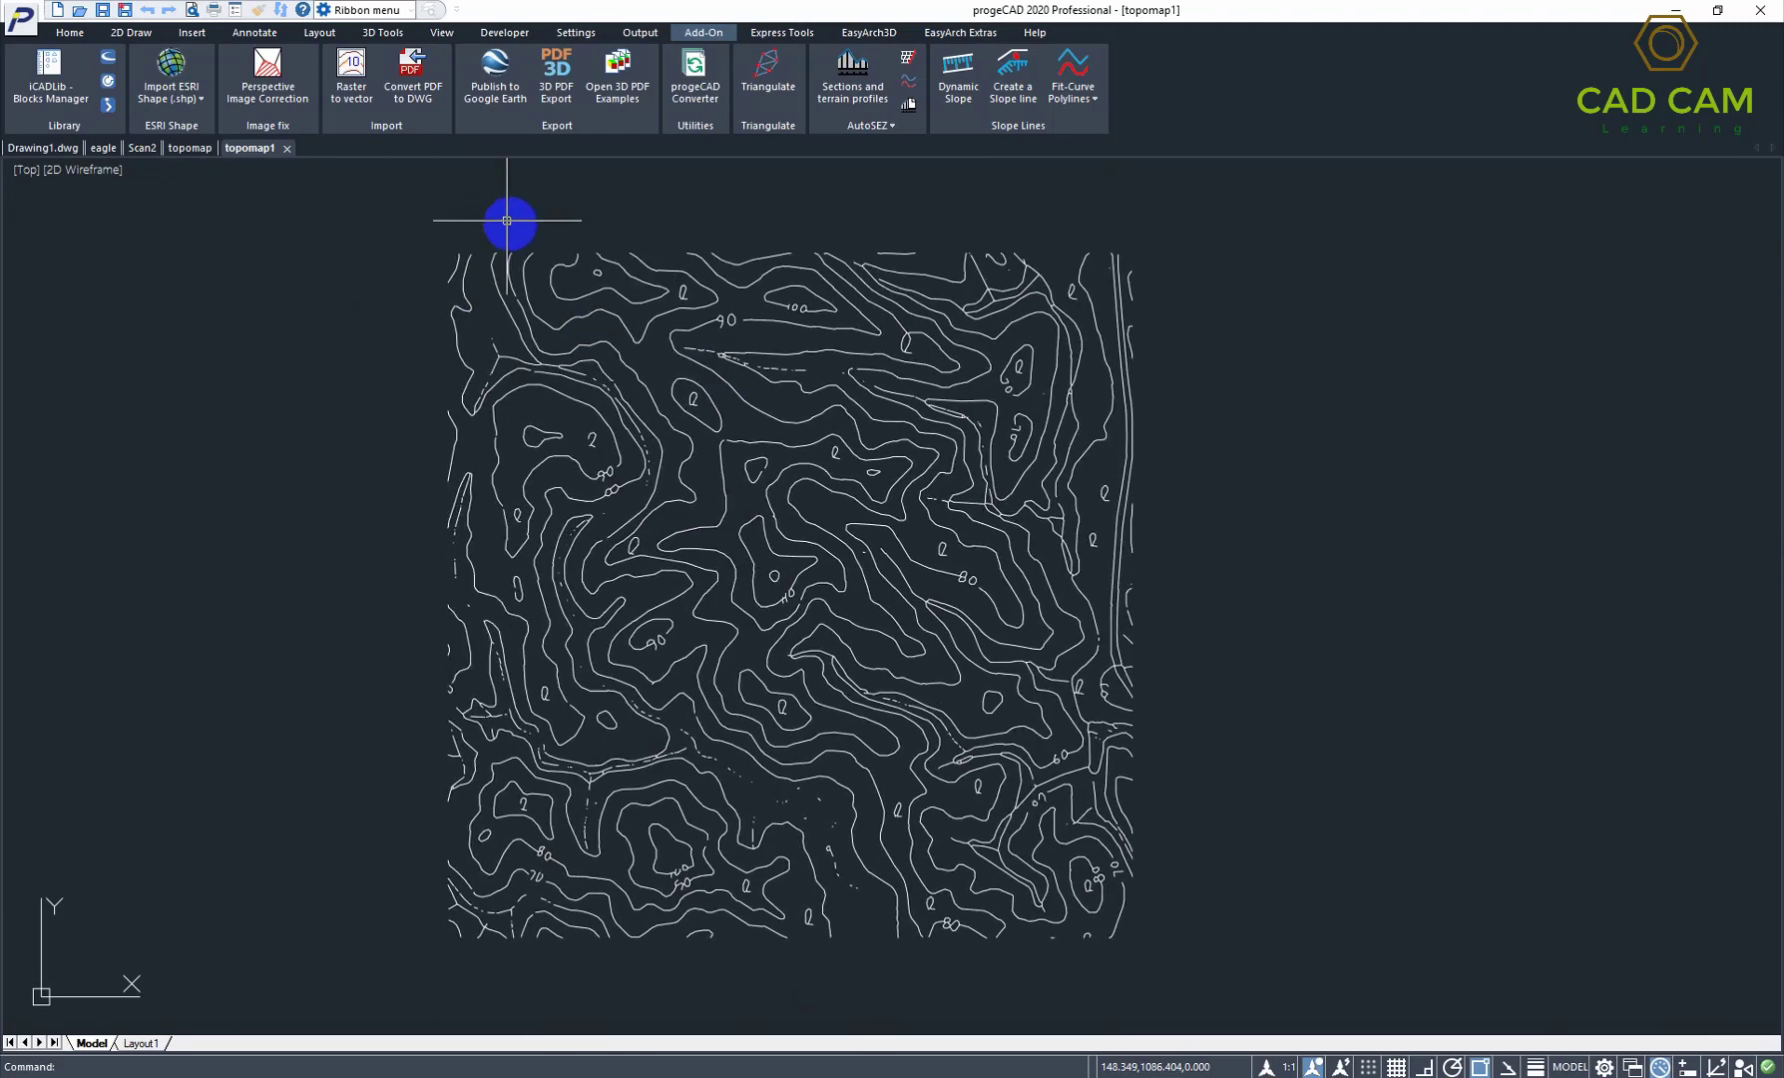